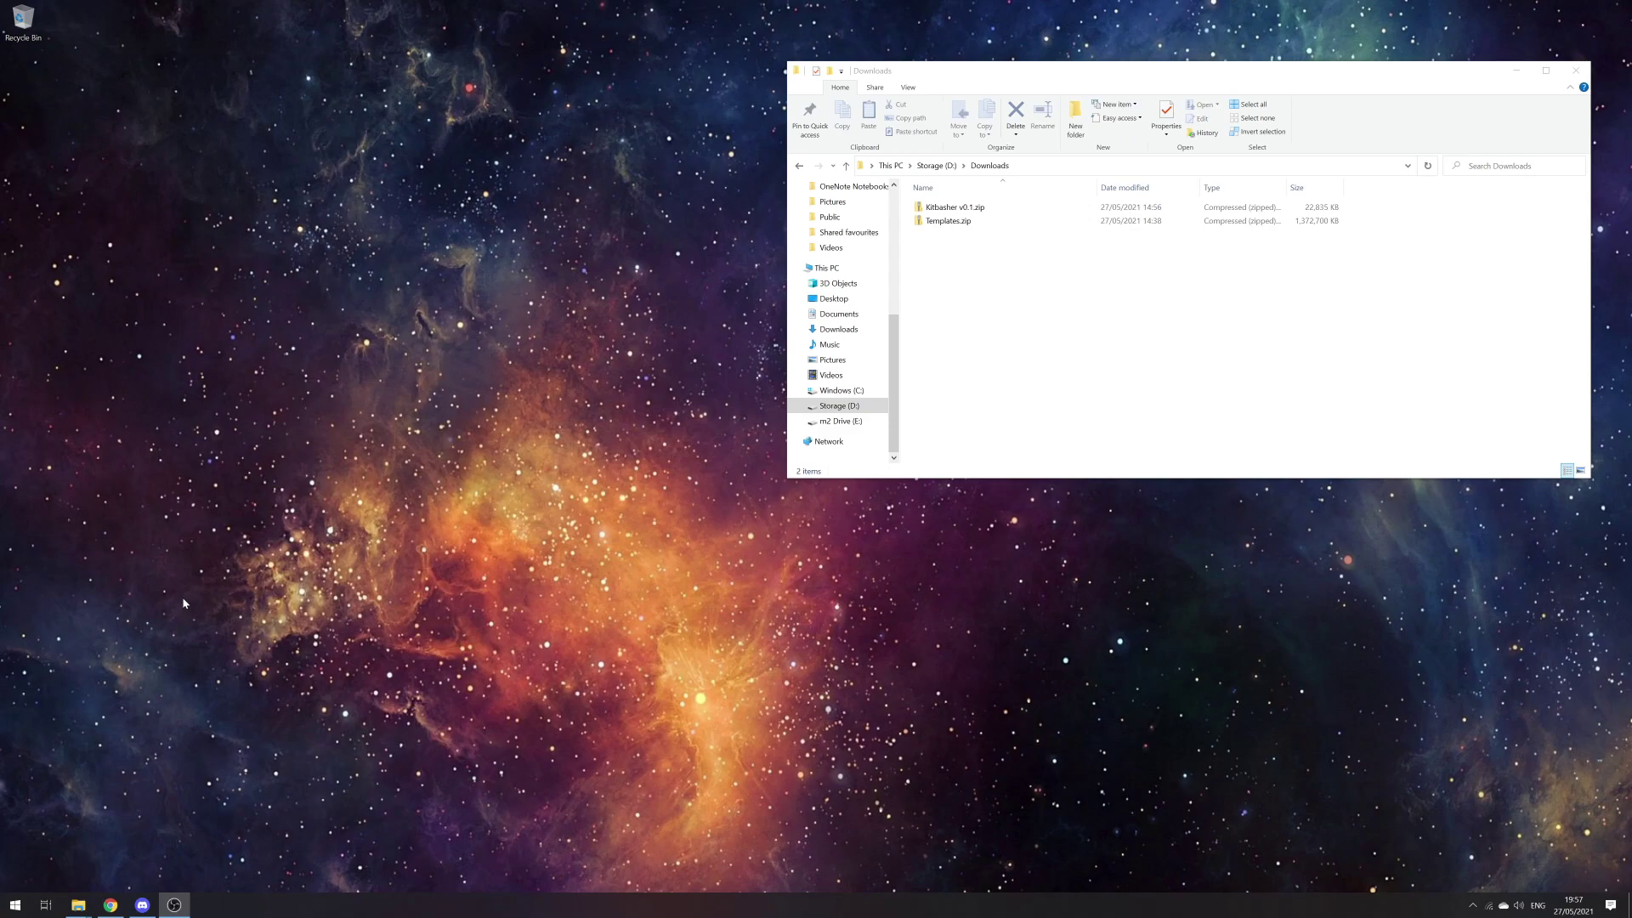
- Bring up the Kitbasher folder beside the Downloads folder, then open Templates.zip and select its Templates folder
key(alt+Tab)
drag(1445, 294, 527, 61)
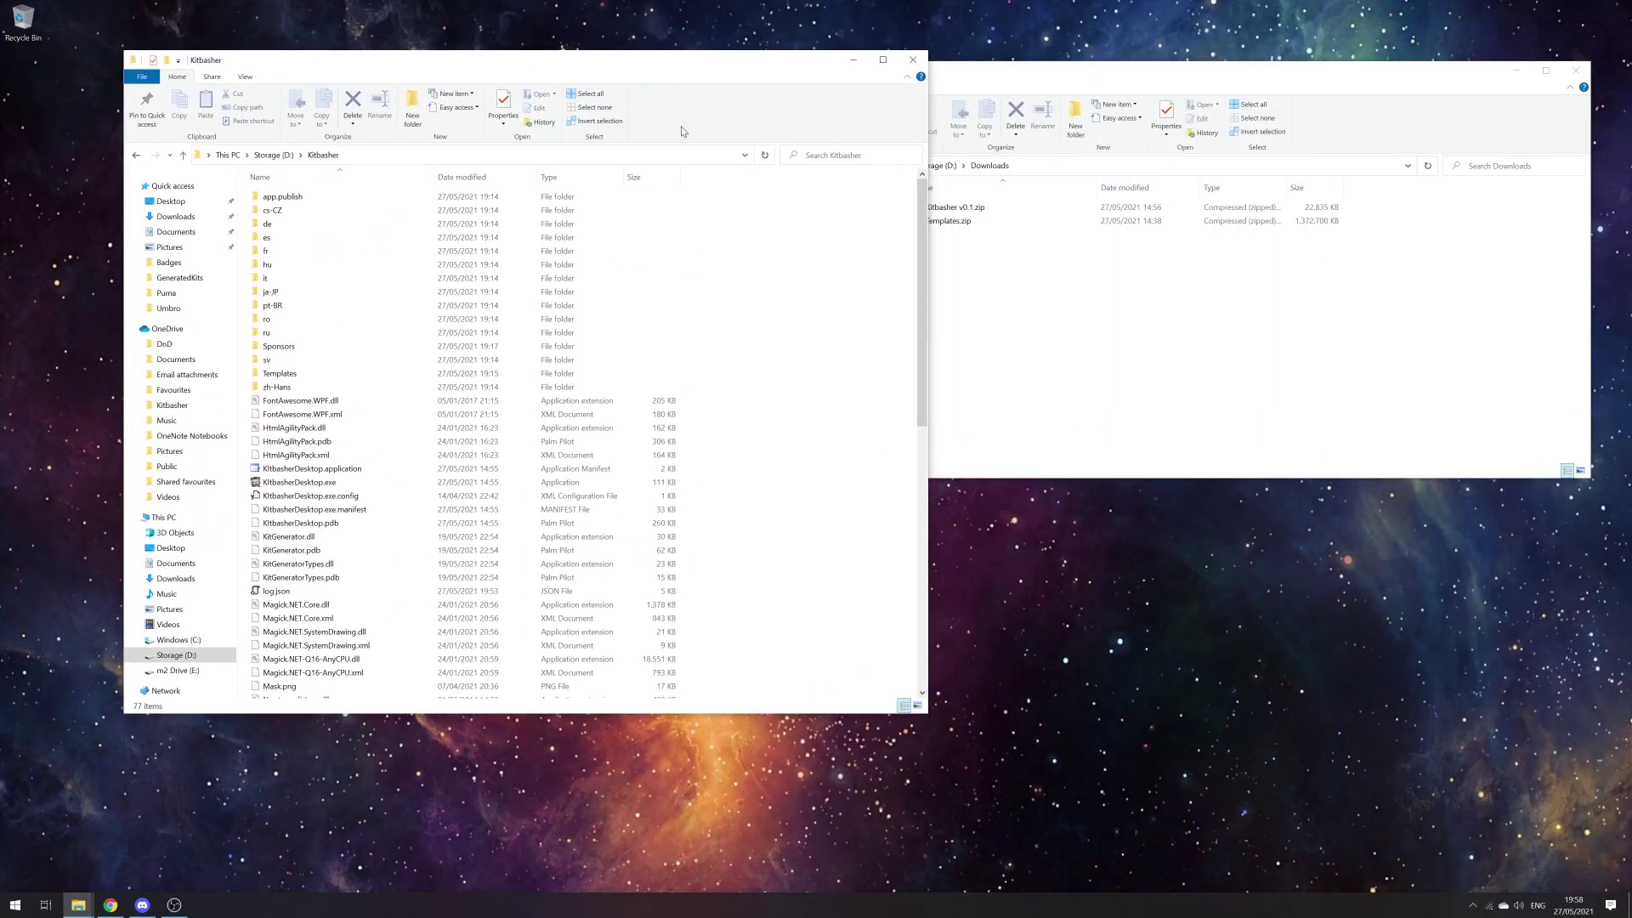
click(1097, 367)
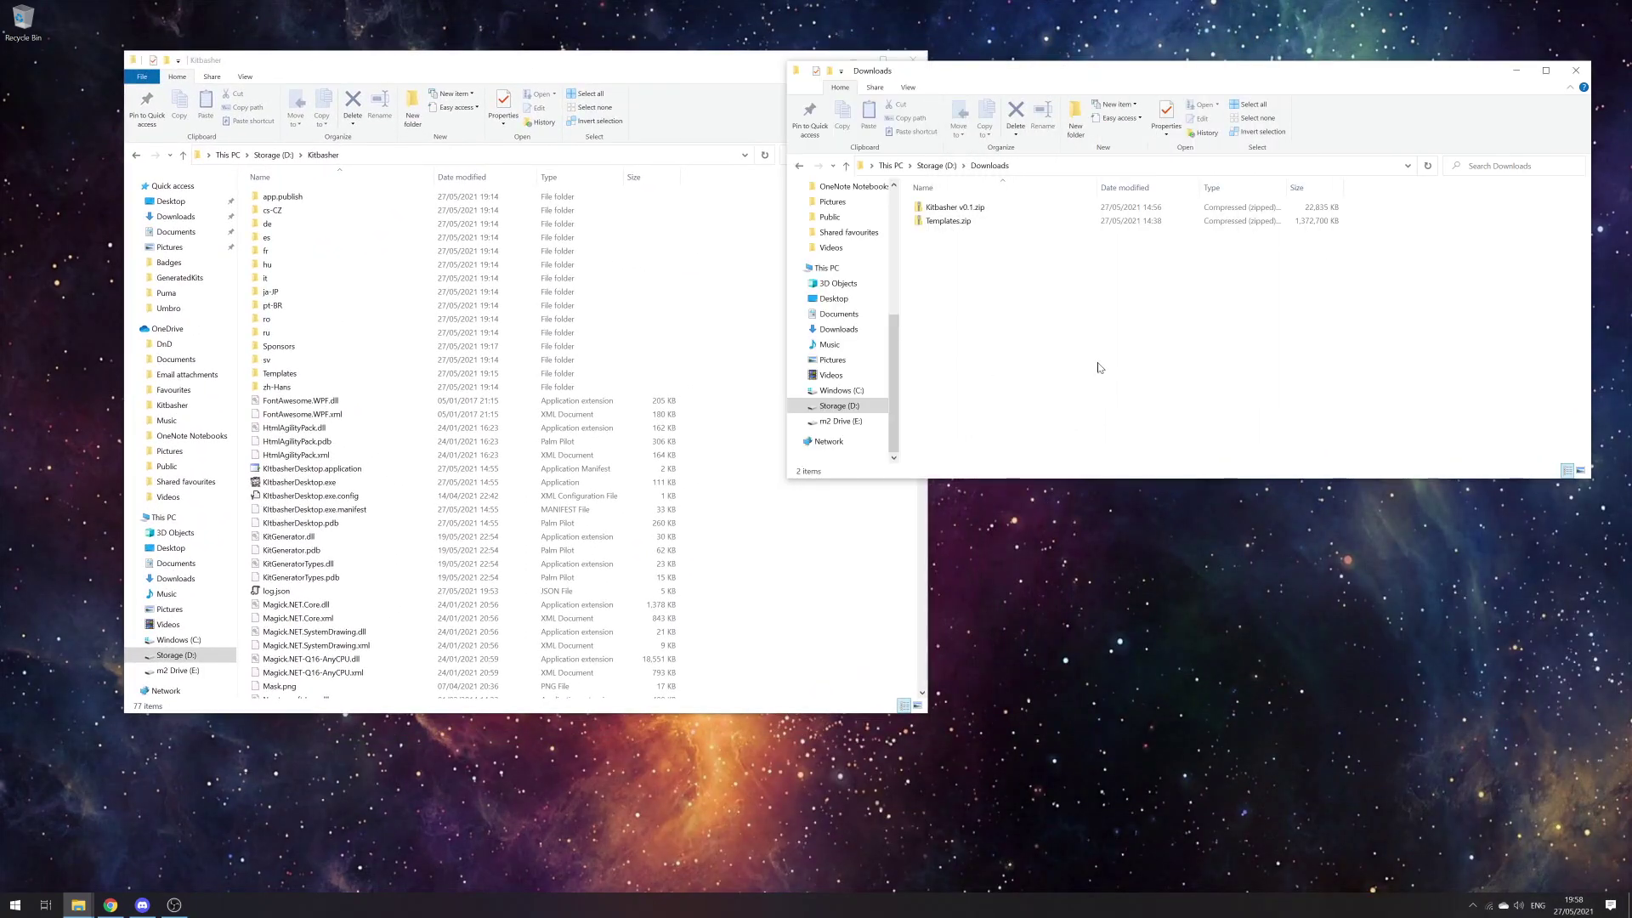
double_click(977, 222)
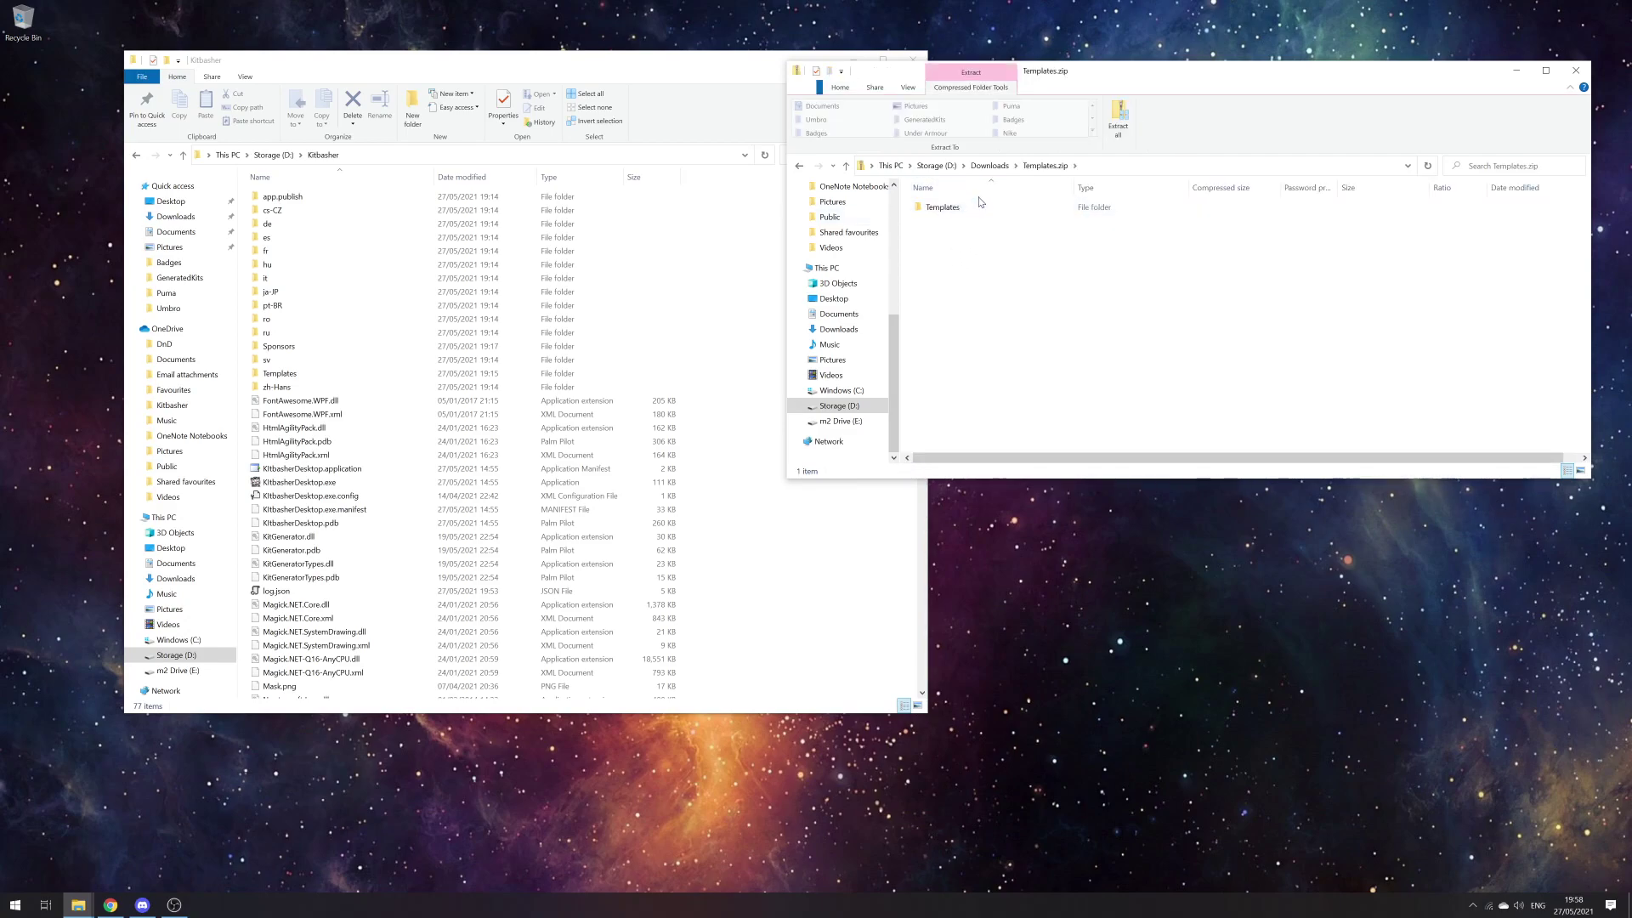
drag(956, 206, 1054, 336)
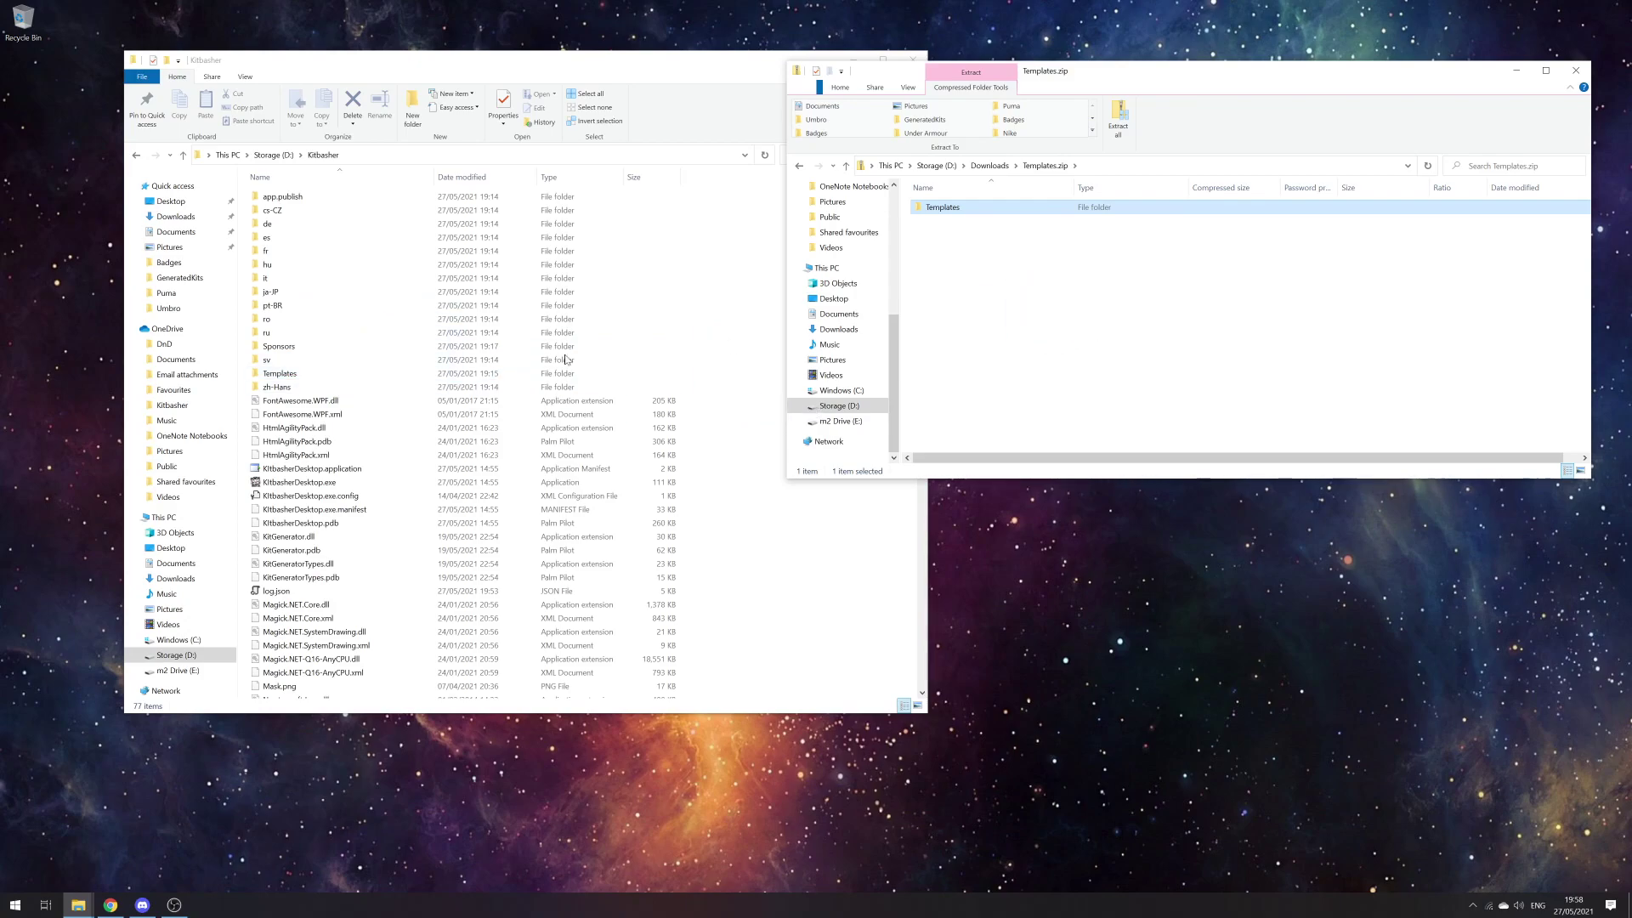
- Inspect the Templates and KitTemplates folders inside the Kitbasher folder, then return to the Kitbasher folder
double_click(306, 374)
double_click(303, 196)
key(alt+Left)
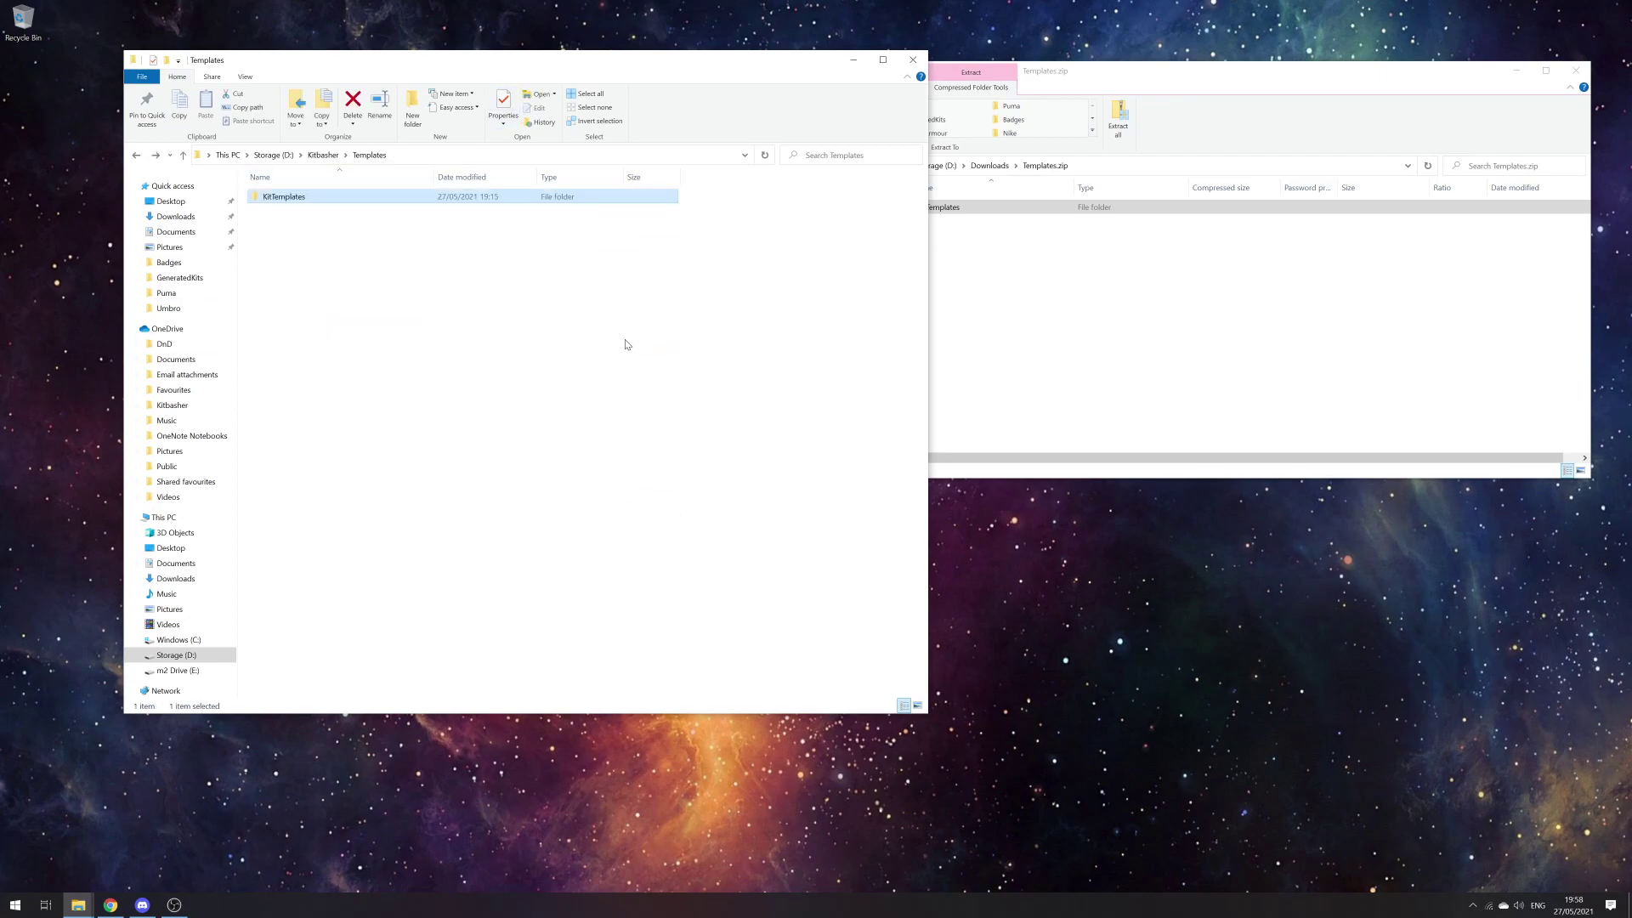
key(alt+Left)
click(1339, 302)
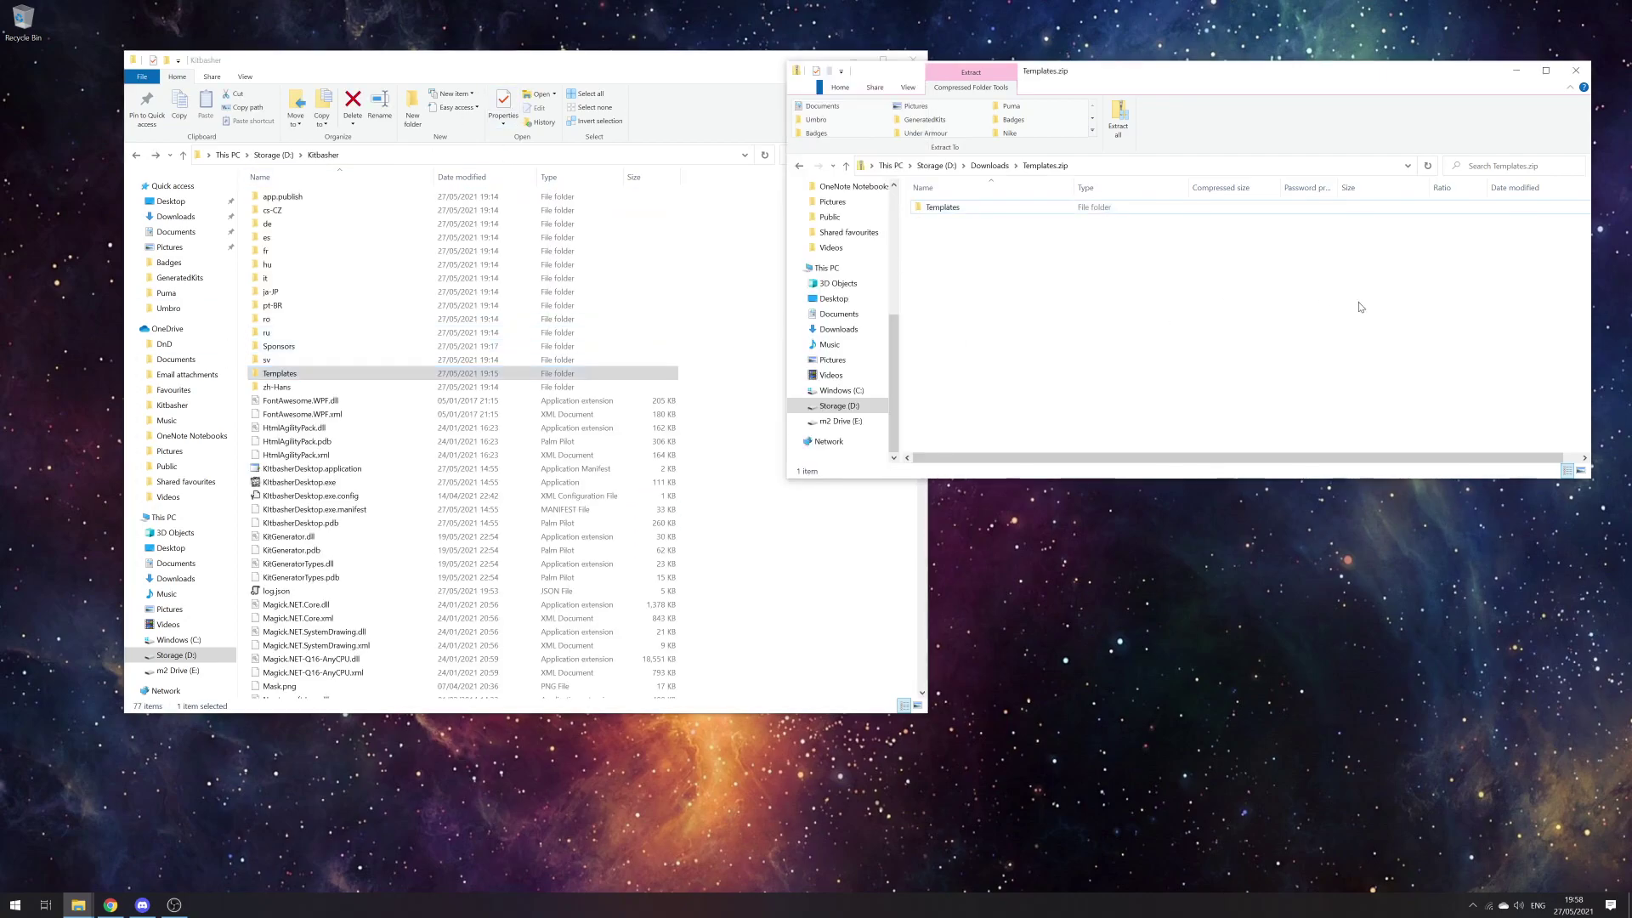
- Close the Templates.zip window and launch KitbasherDesktop.exe from the Kitbasher folder
click(1576, 70)
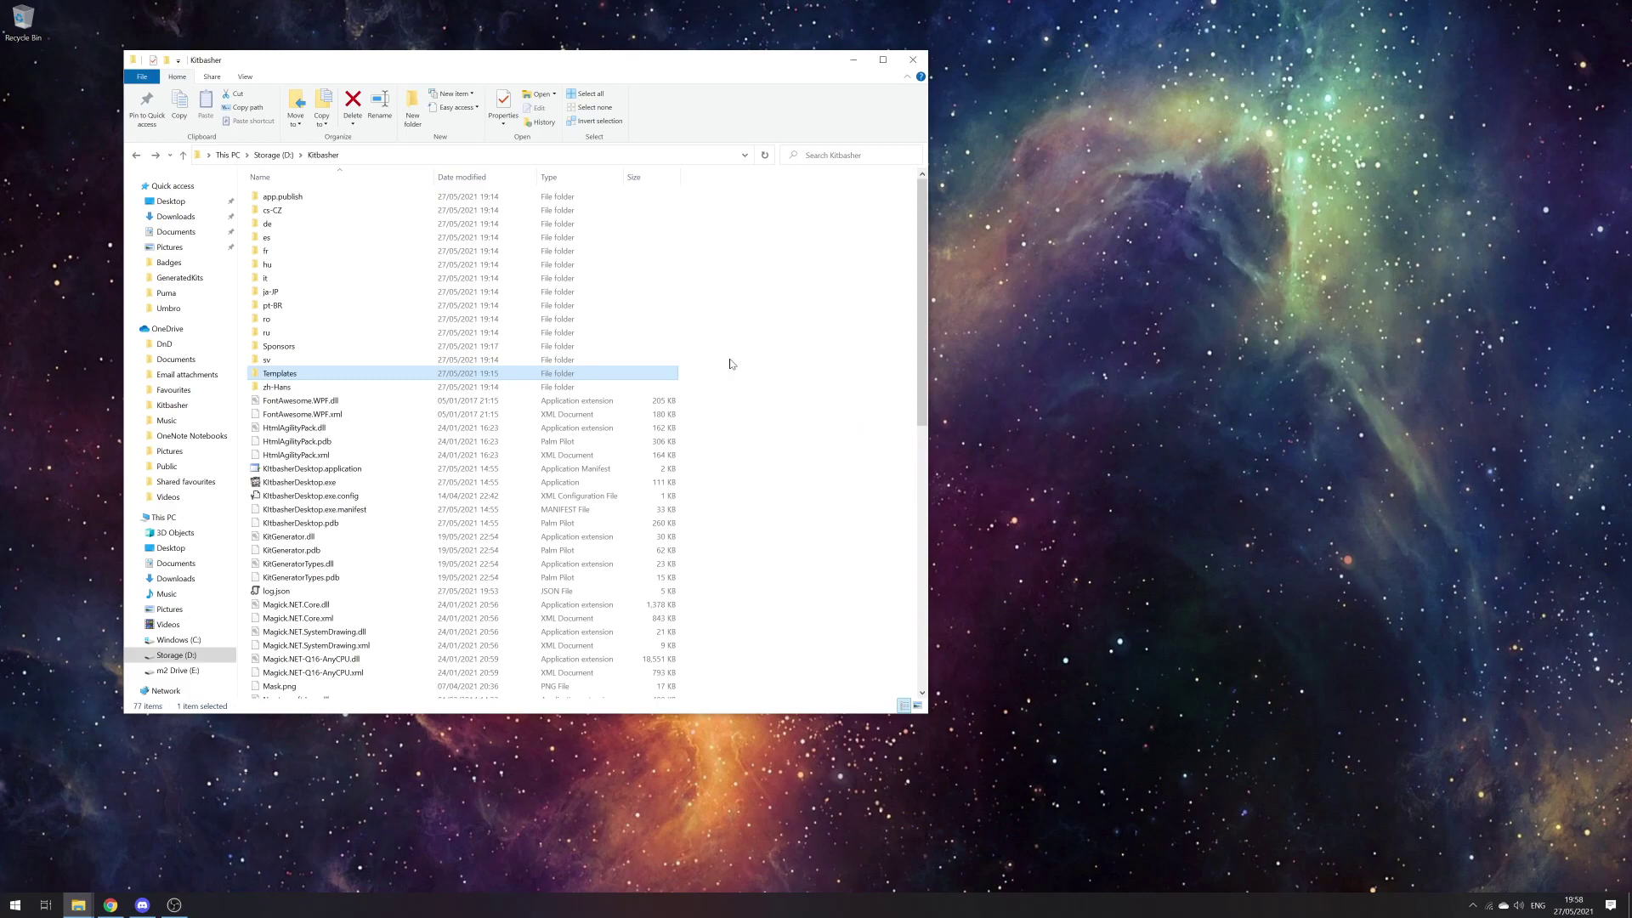
click(347, 485)
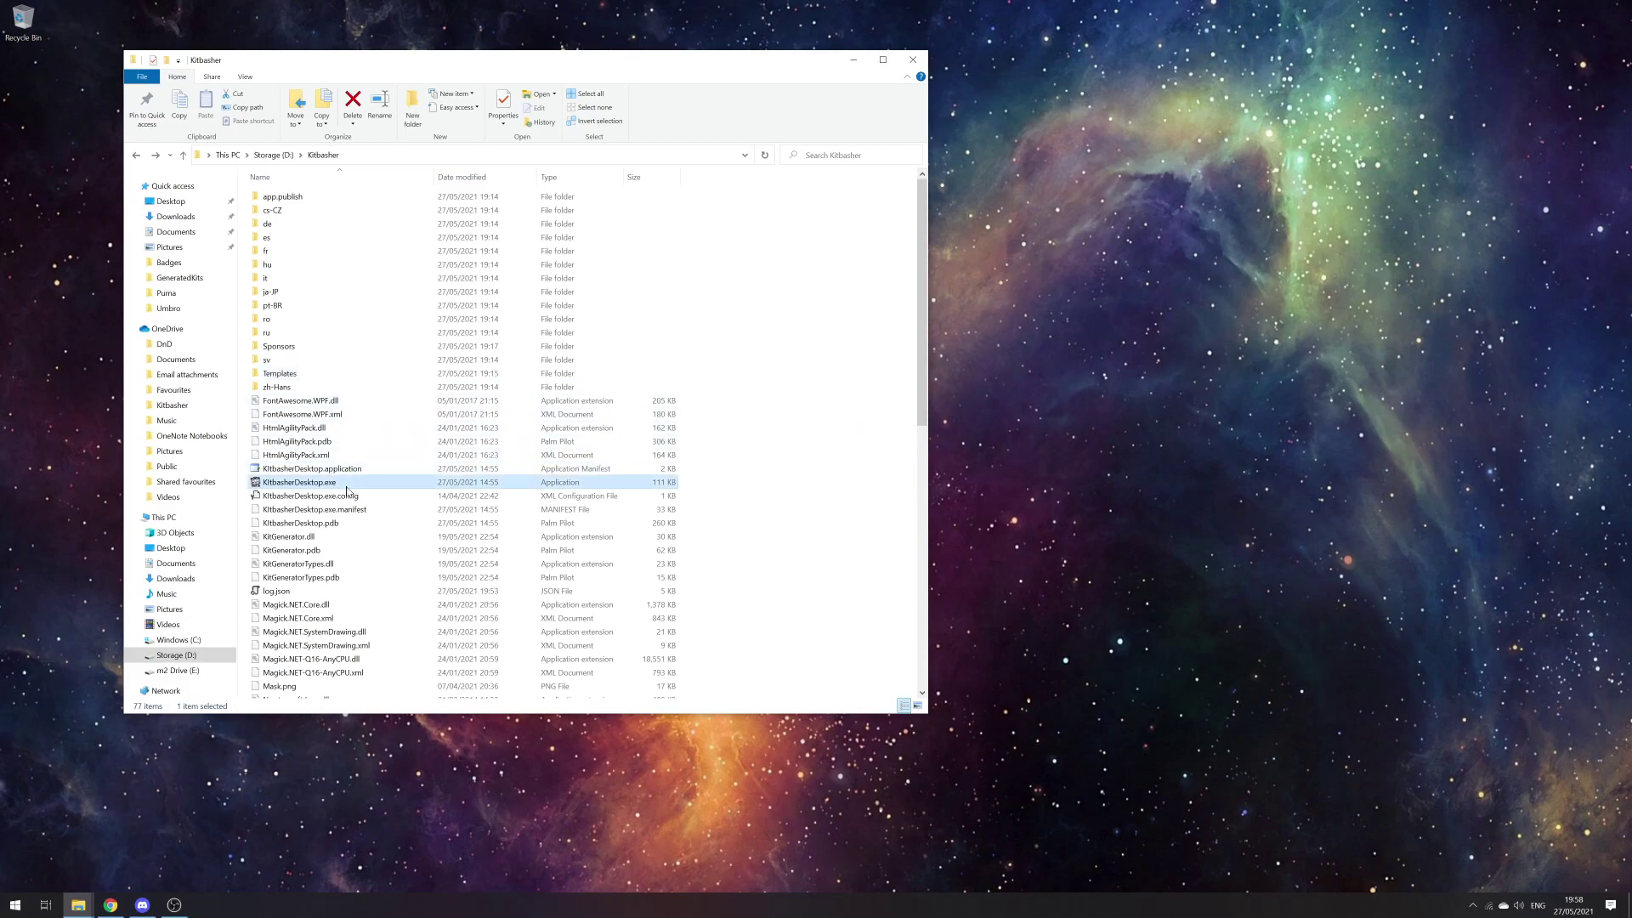
double_click(347, 489)
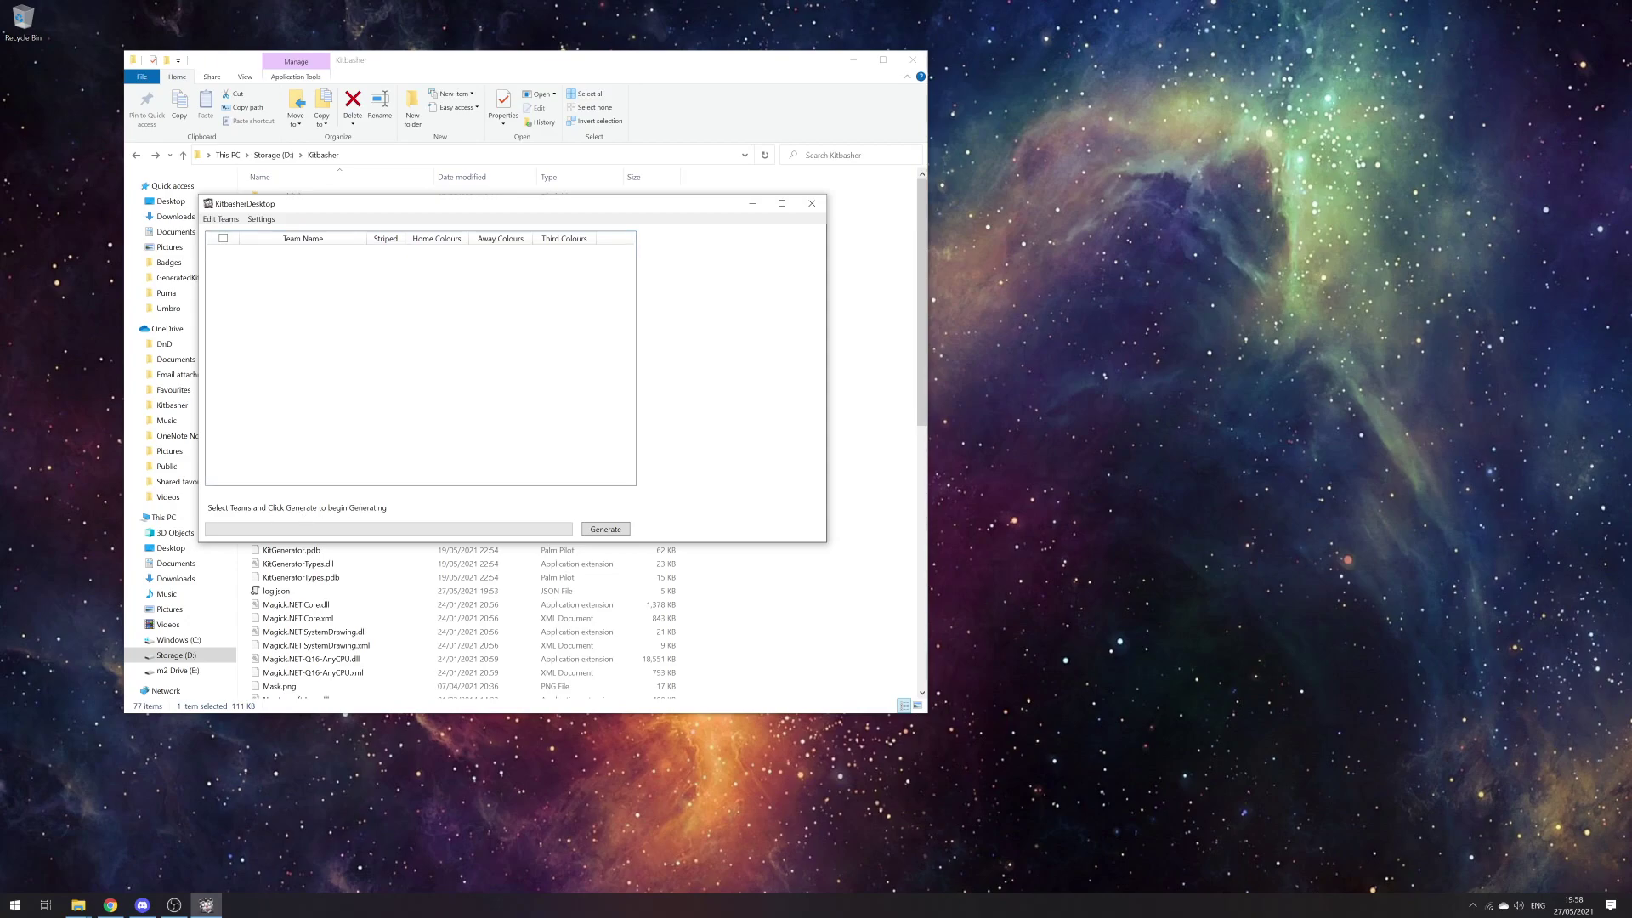
key(alt+Tab)
drag(0, 442, 1368, 160)
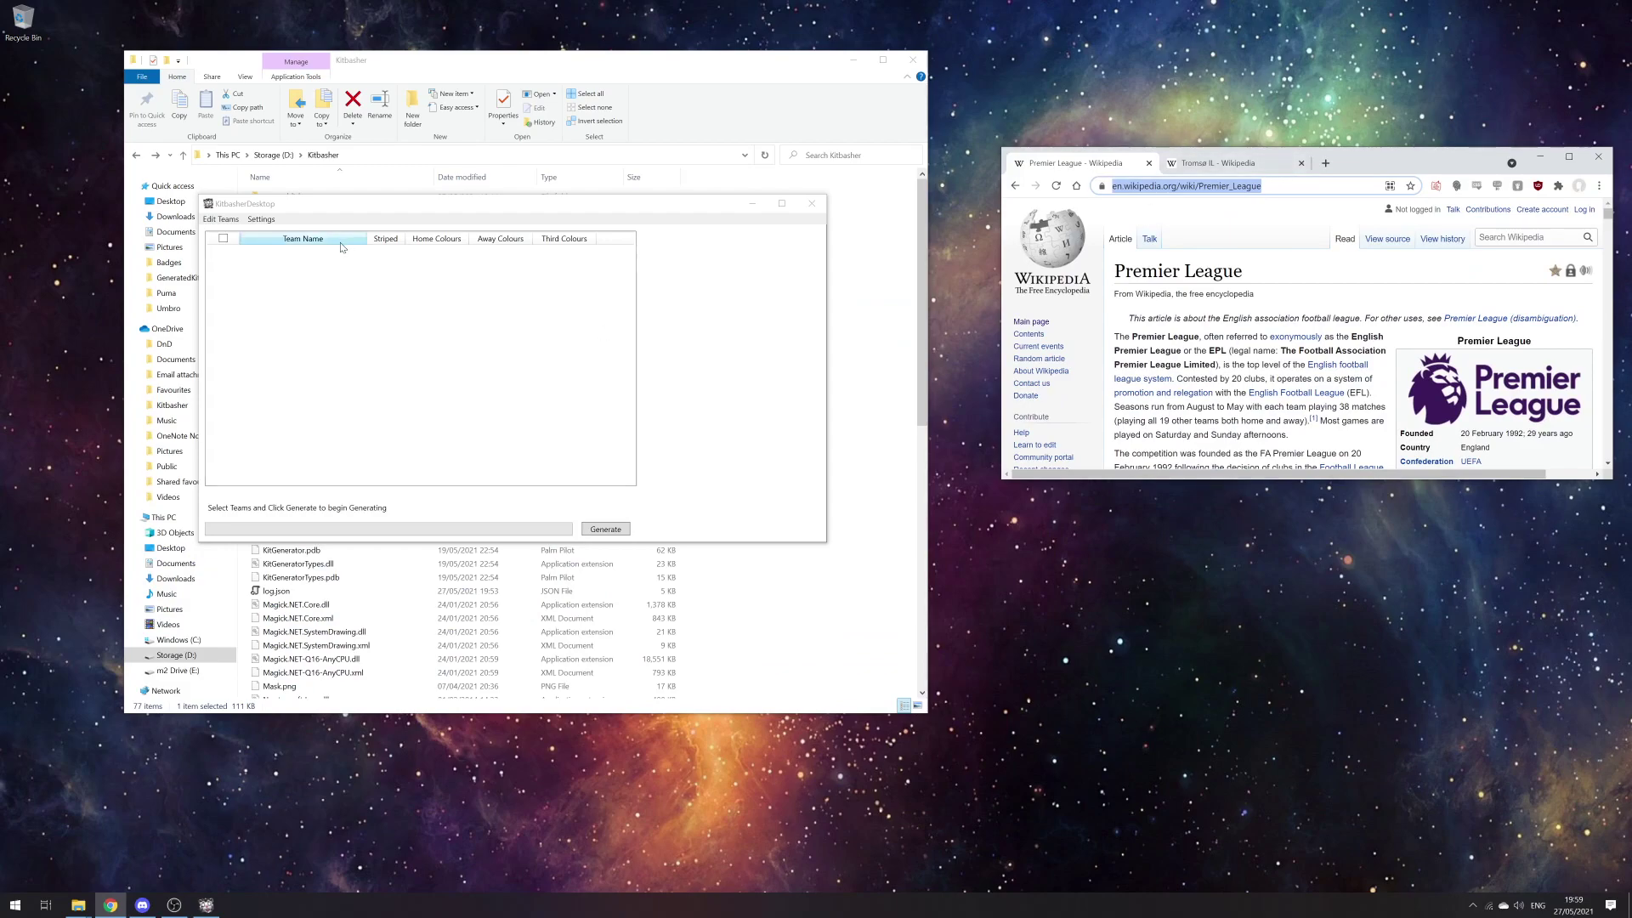
click(225, 220)
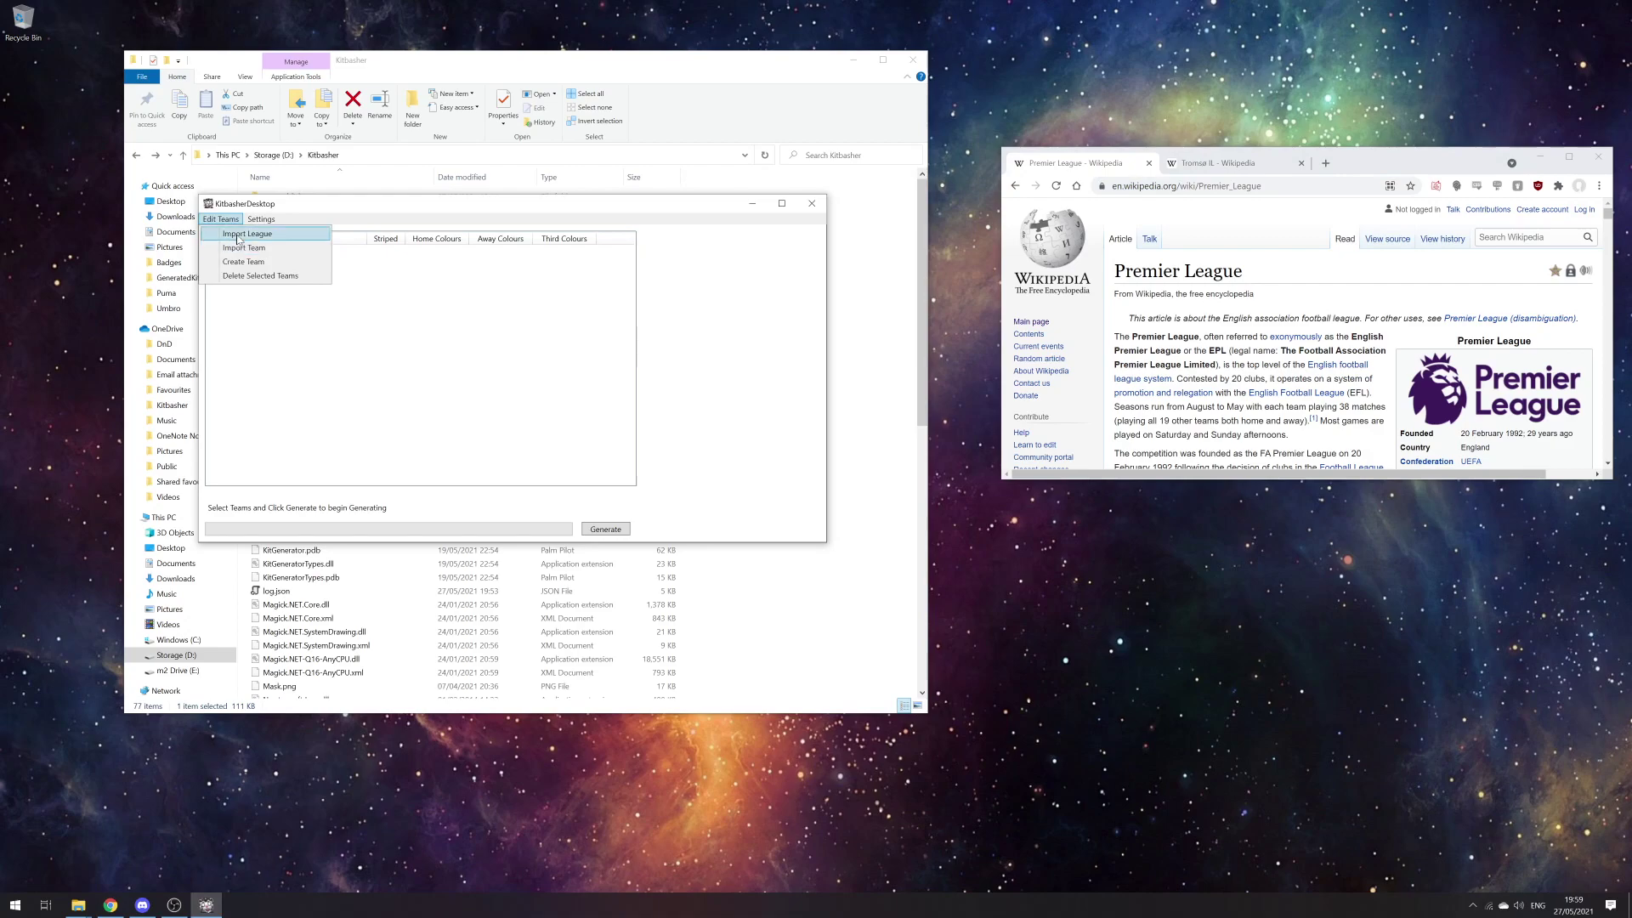
click(247, 233)
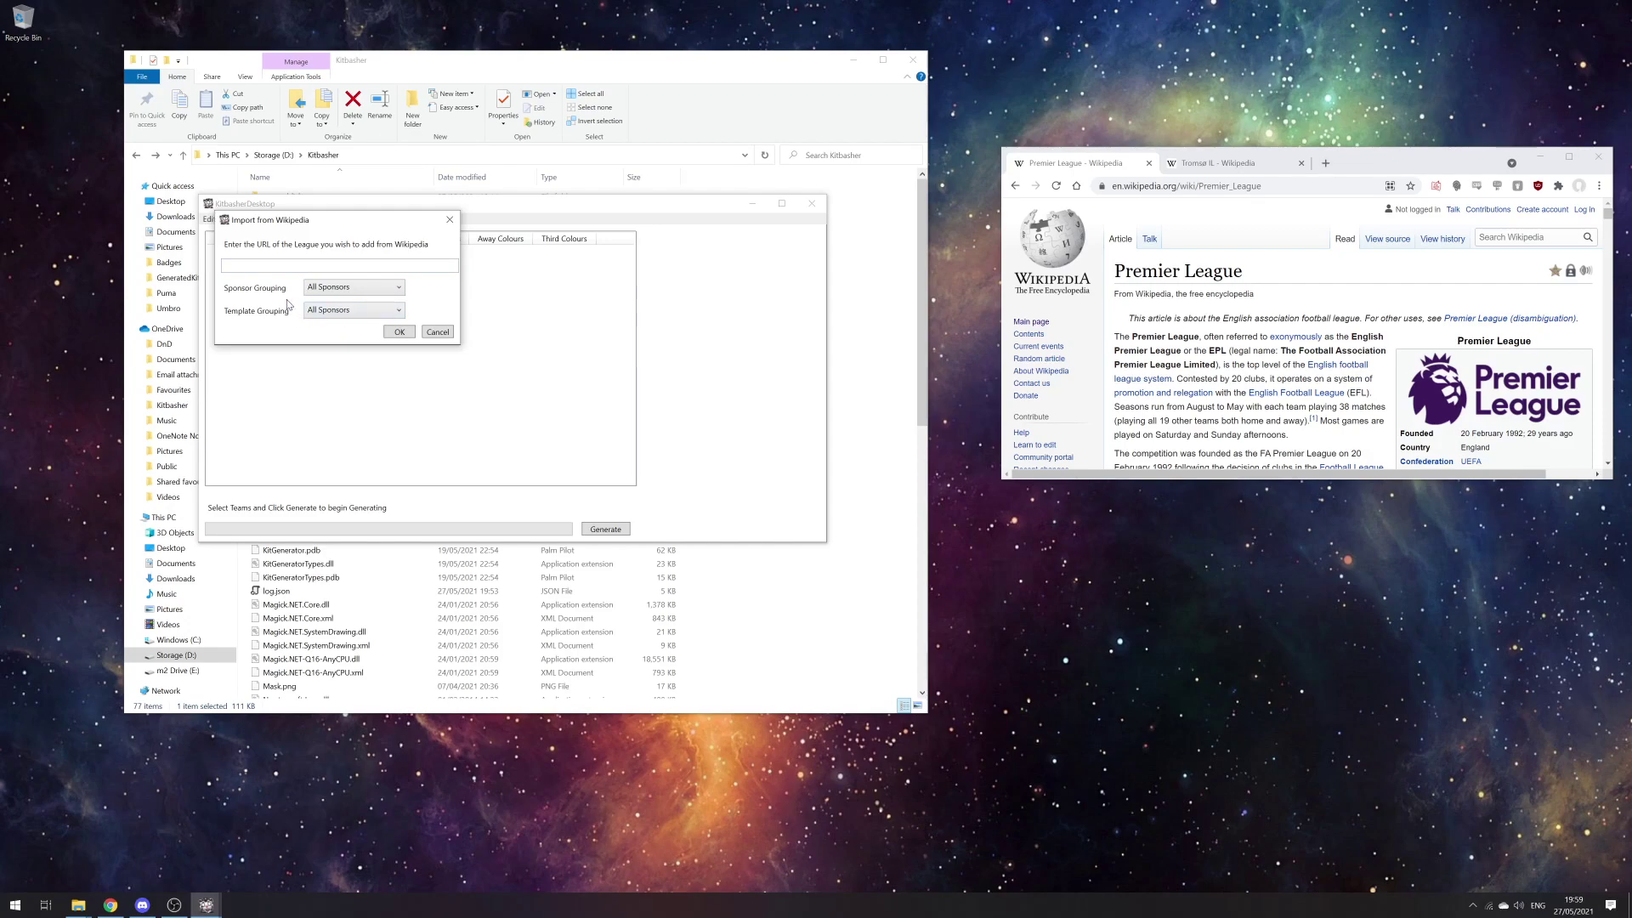
click(282, 264)
text(https://en.wikipedia.org/wiki/Premier_League)
click(397, 332)
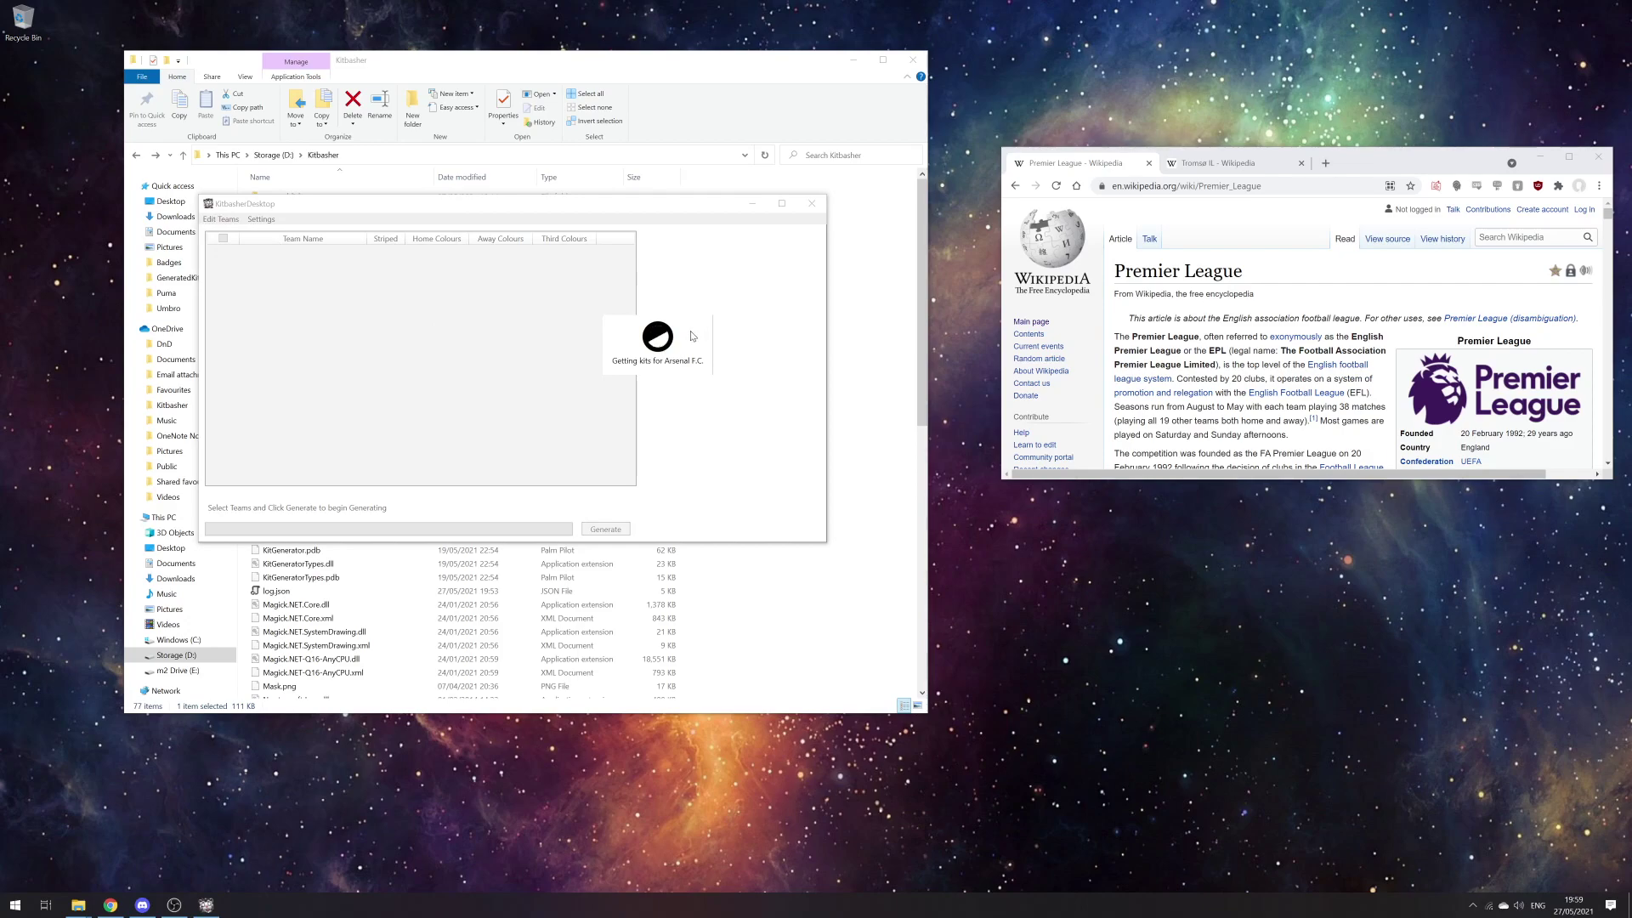
- Find the 2020–21 club table in the Premier League article, open Arsenal's article and examine its home, away and third kit colours
scroll(1354, 310, down, 5)
scroll(1354, 310, down, 15)
scroll(1354, 310, down, 15)
scroll(1355, 311, down, 15)
scroll(1340, 368, down, 15)
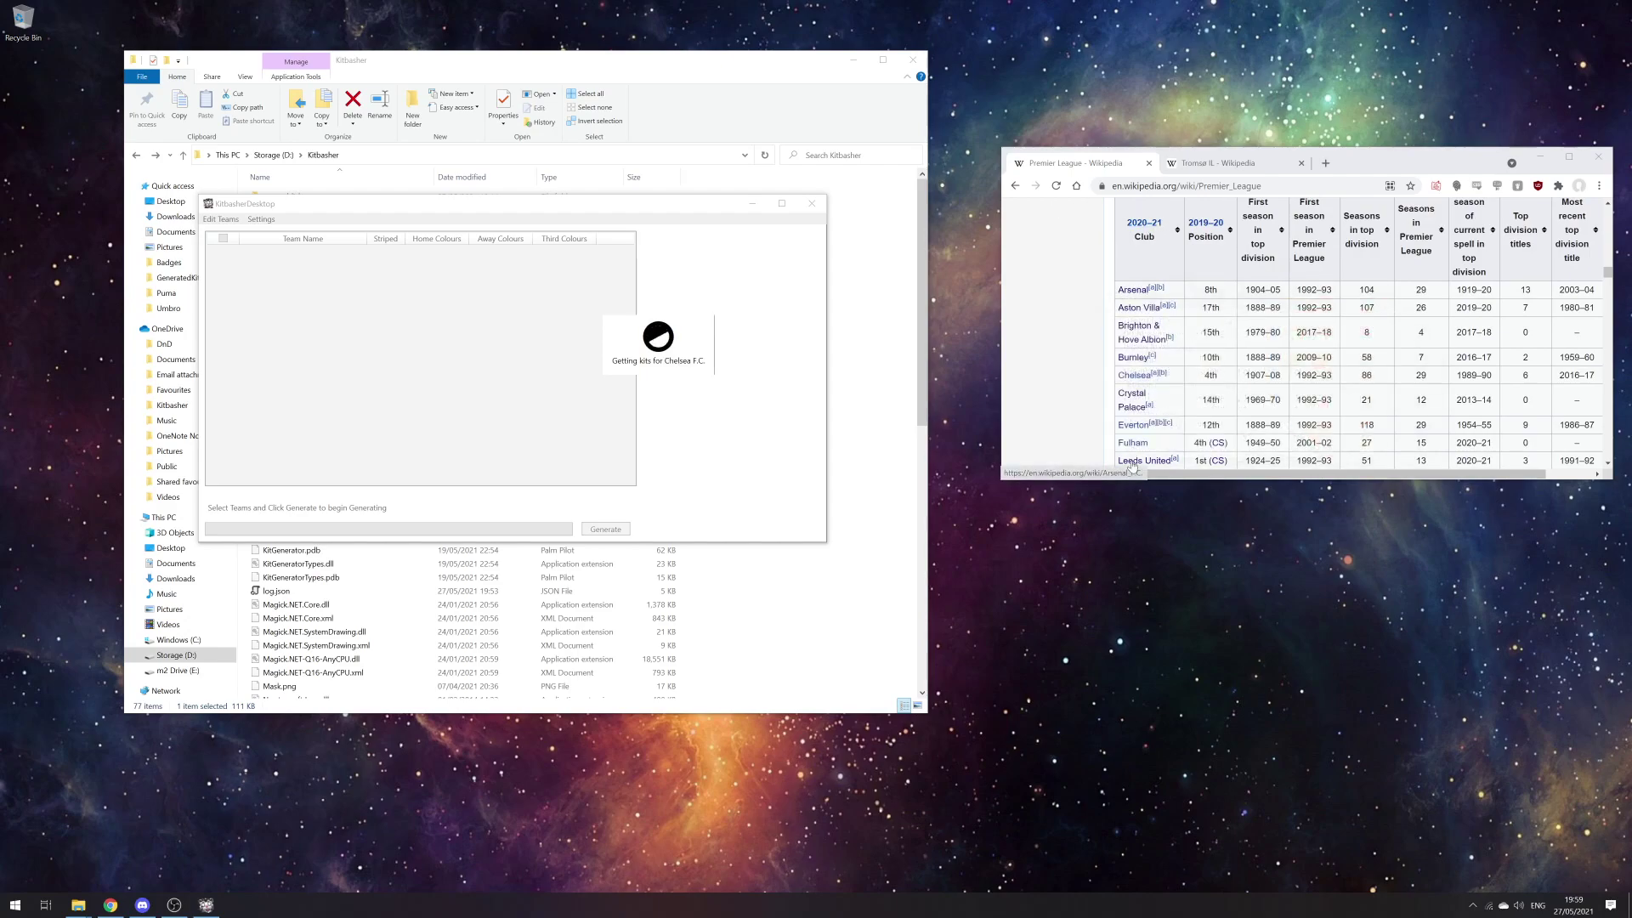
click(1128, 291)
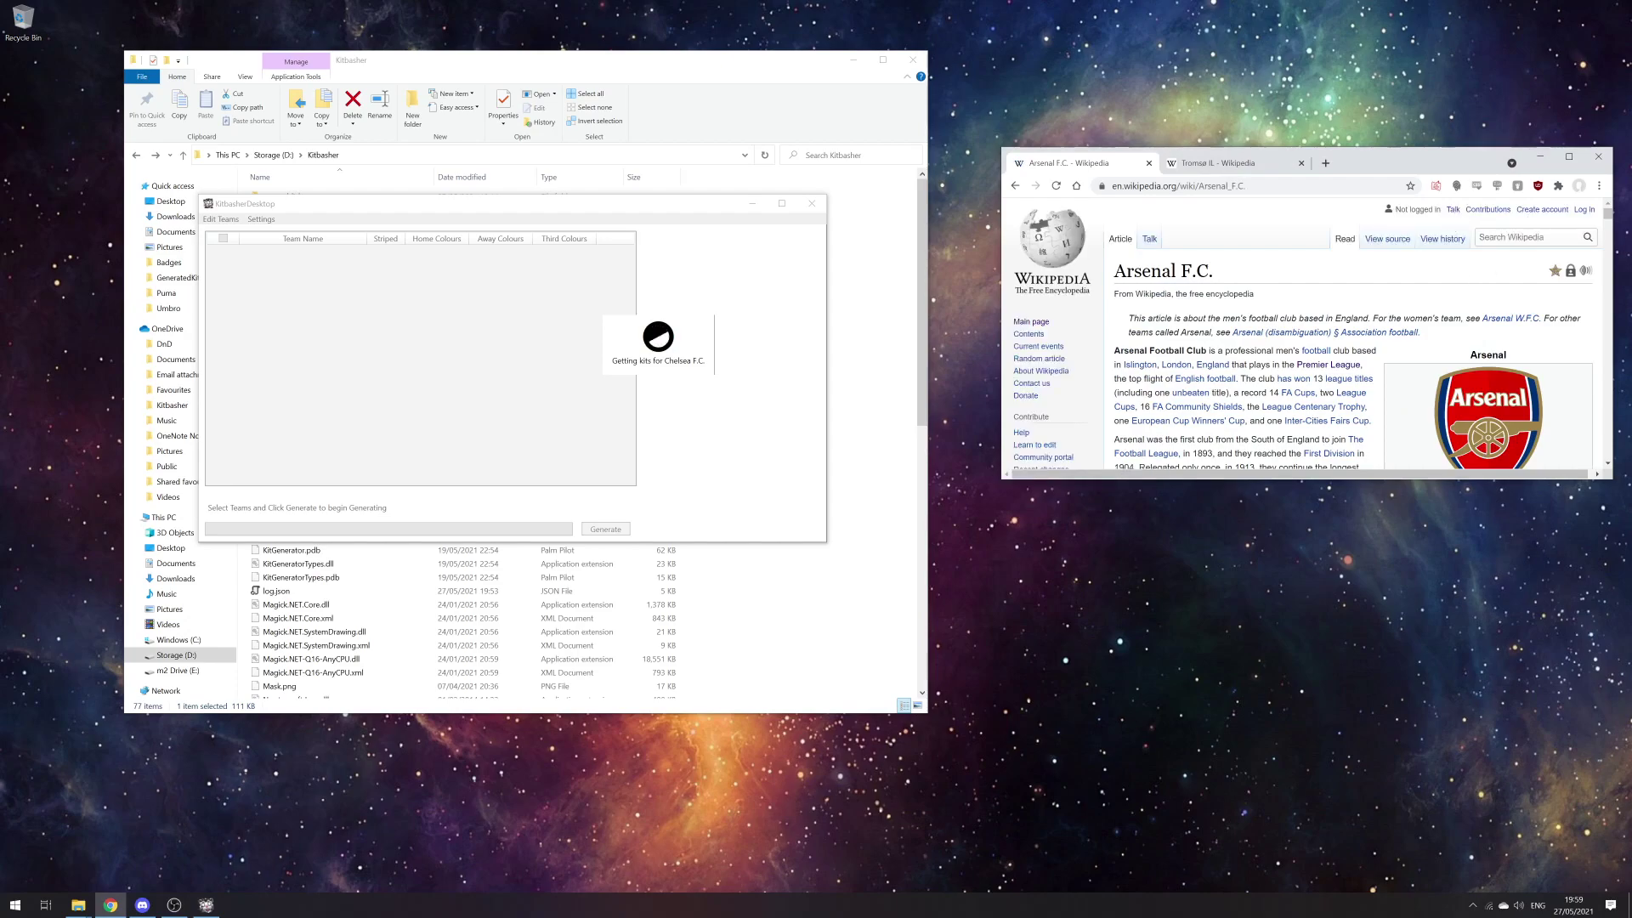
scroll(1433, 318, down, 2)
scroll(1437, 315, down, 3)
scroll(1458, 294, up, 1)
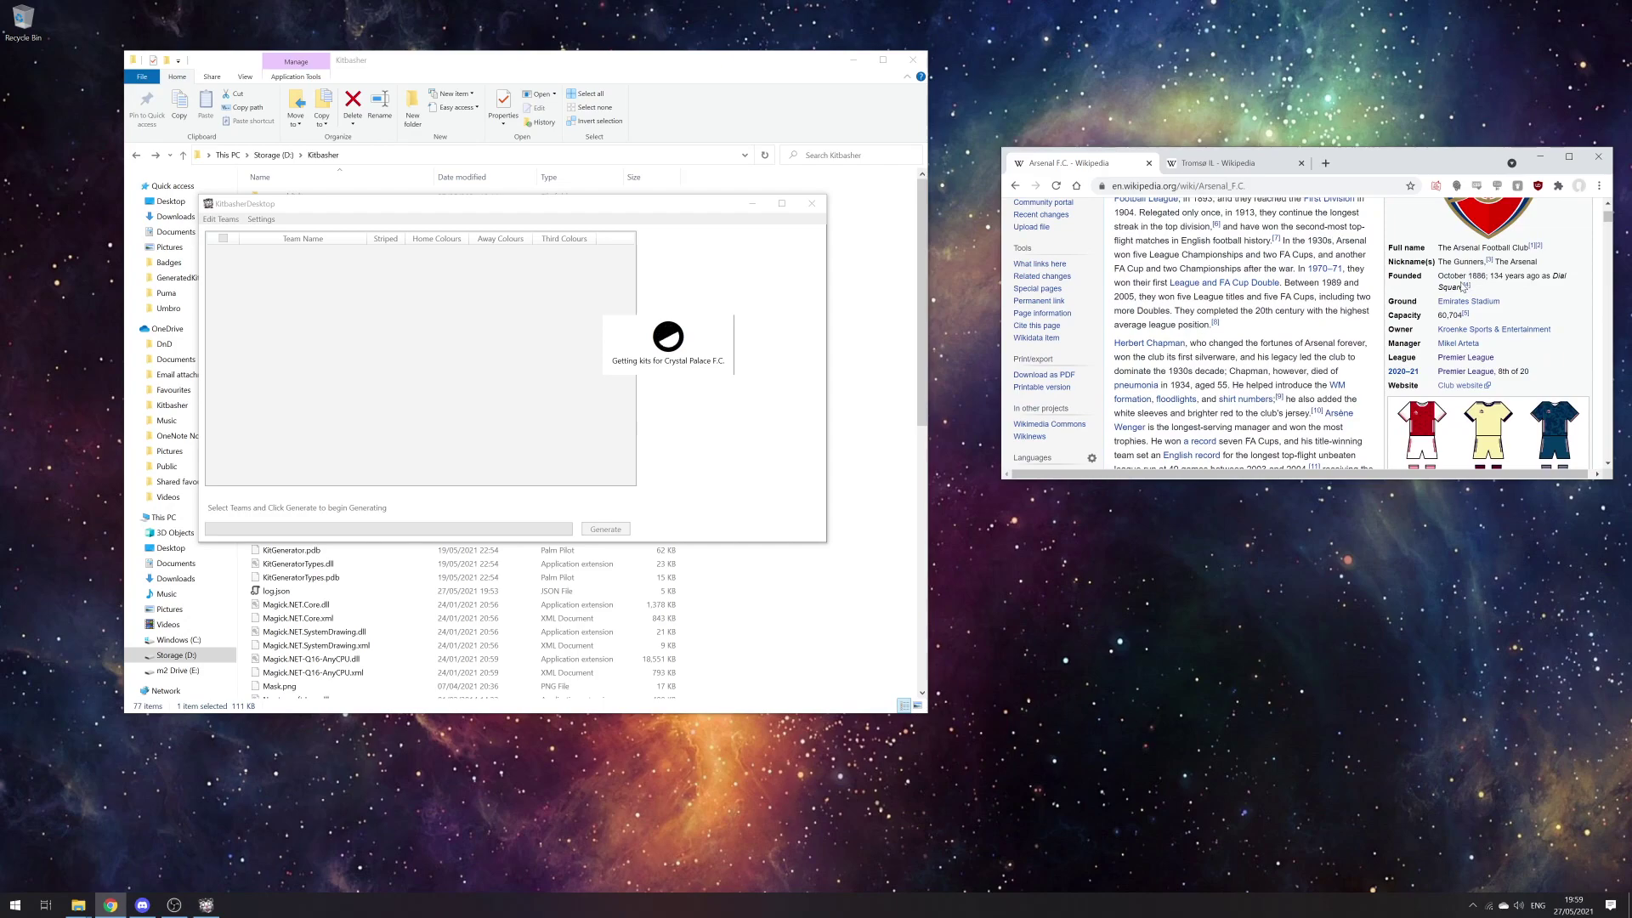
scroll(1441, 421, down, 1)
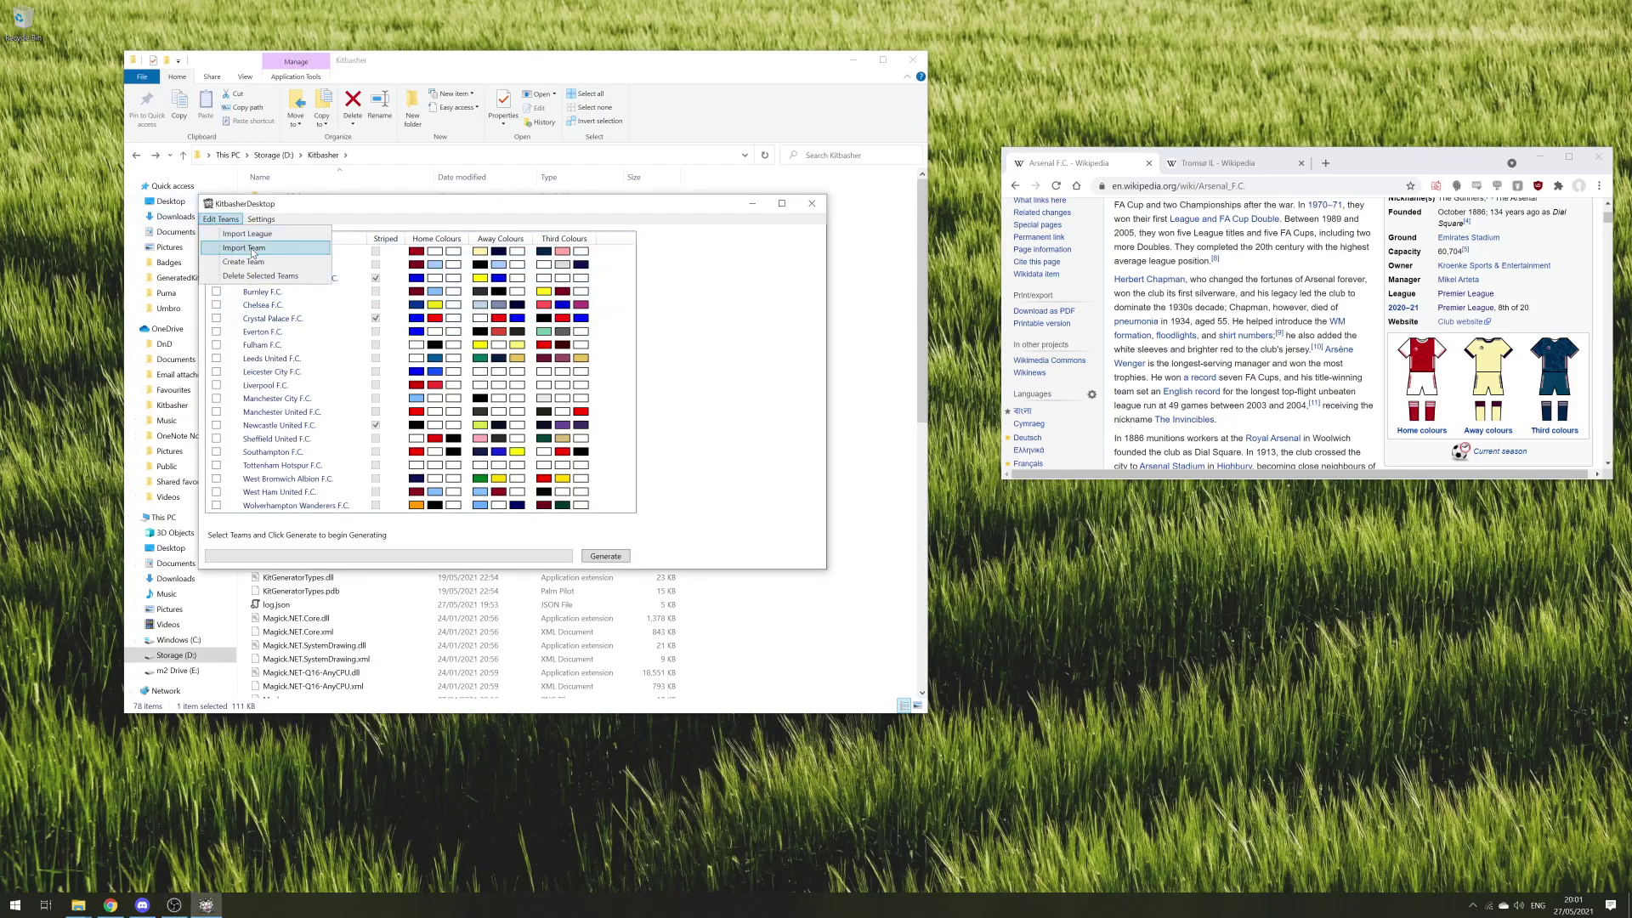
click(251, 248)
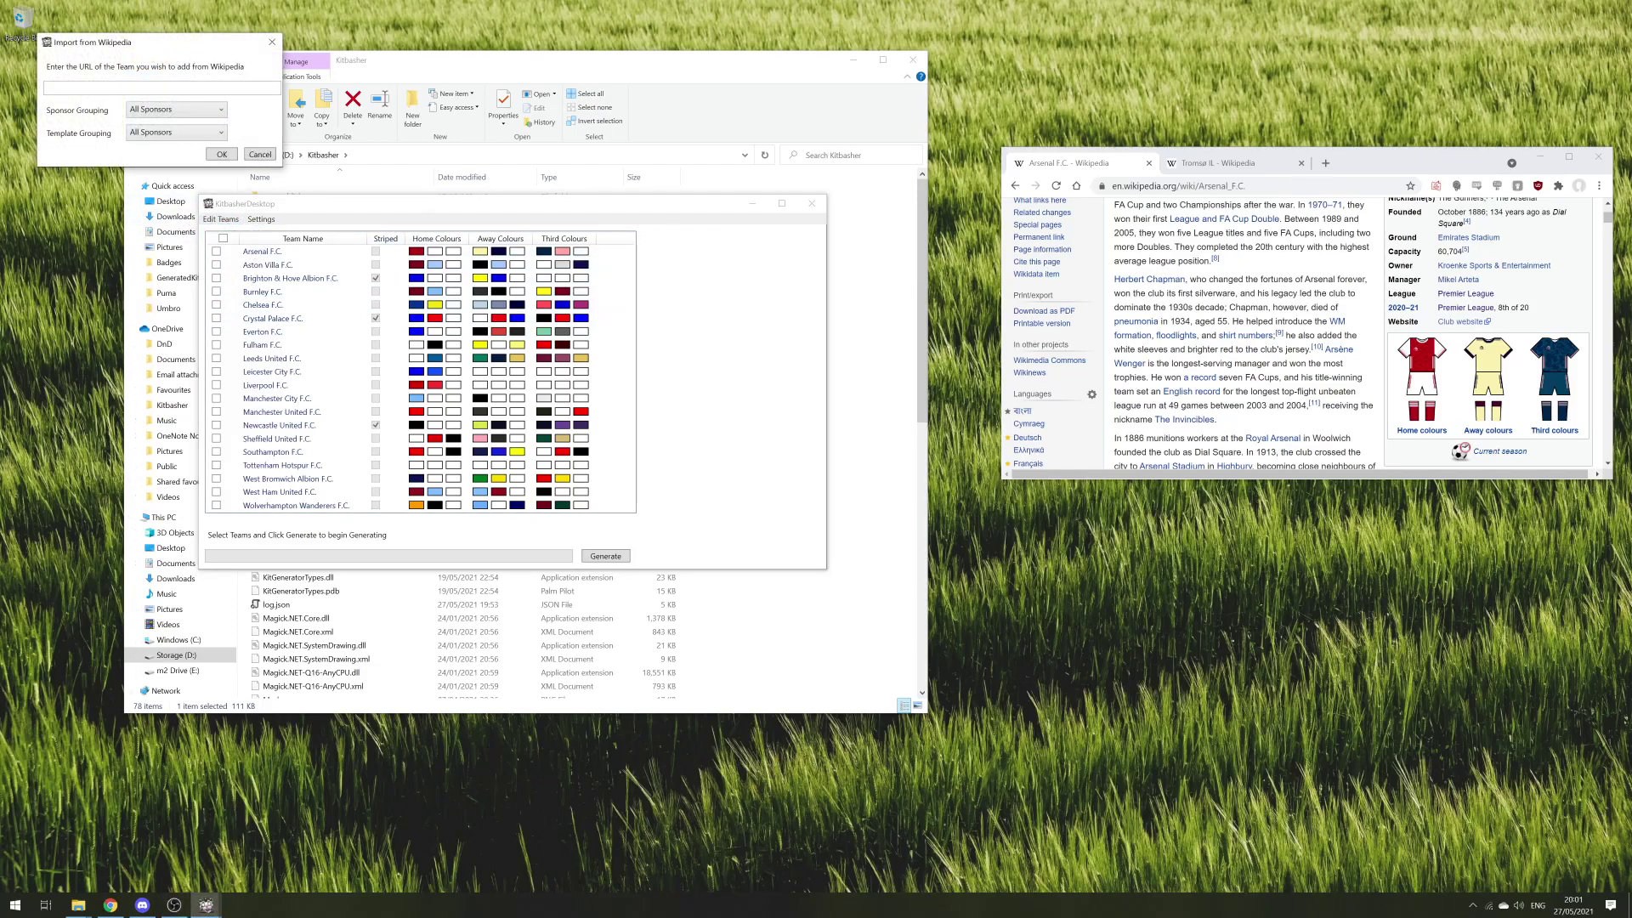
click(1190, 166)
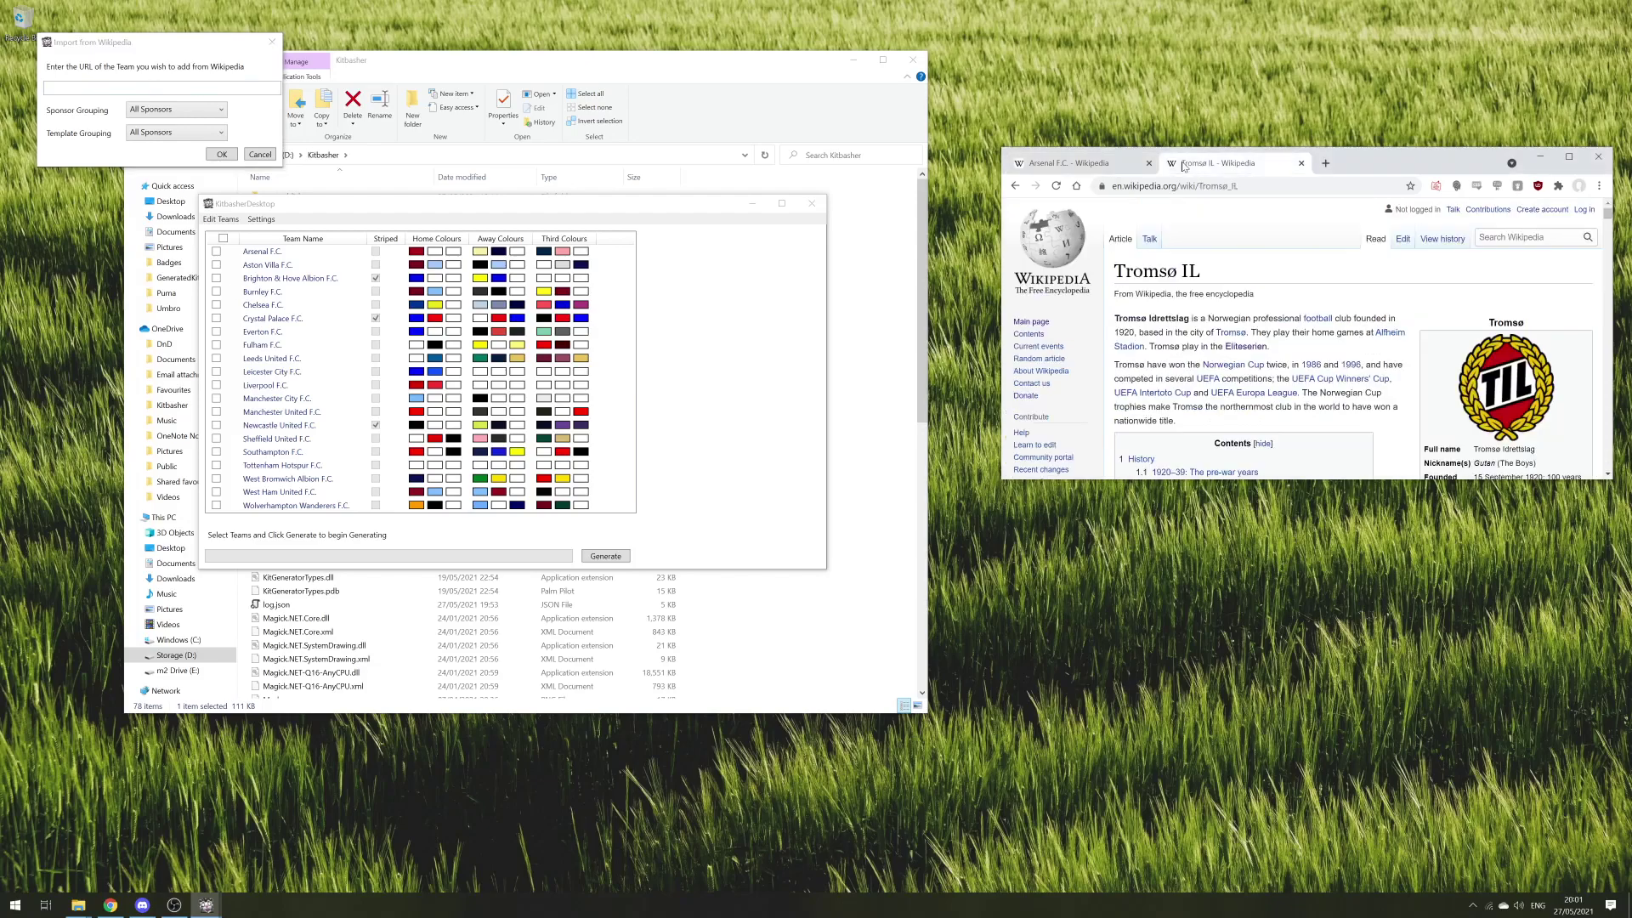
key(ctrl+l)
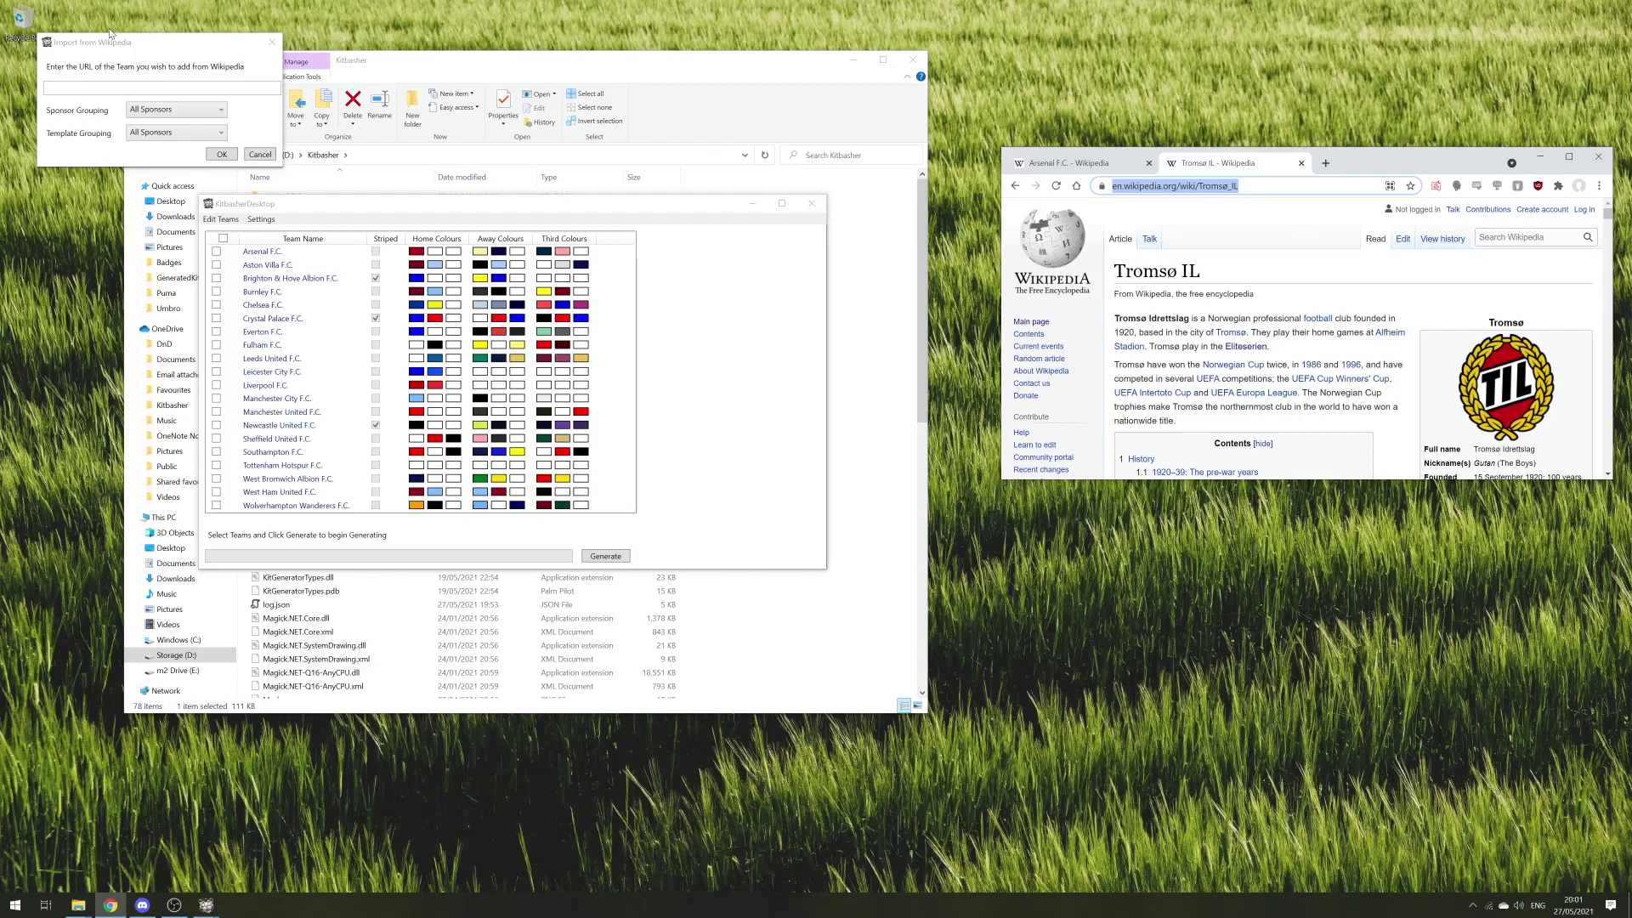
click(110, 34)
text(https://en.wikipedia.org/wiki/Troms%C3%B8_IL)
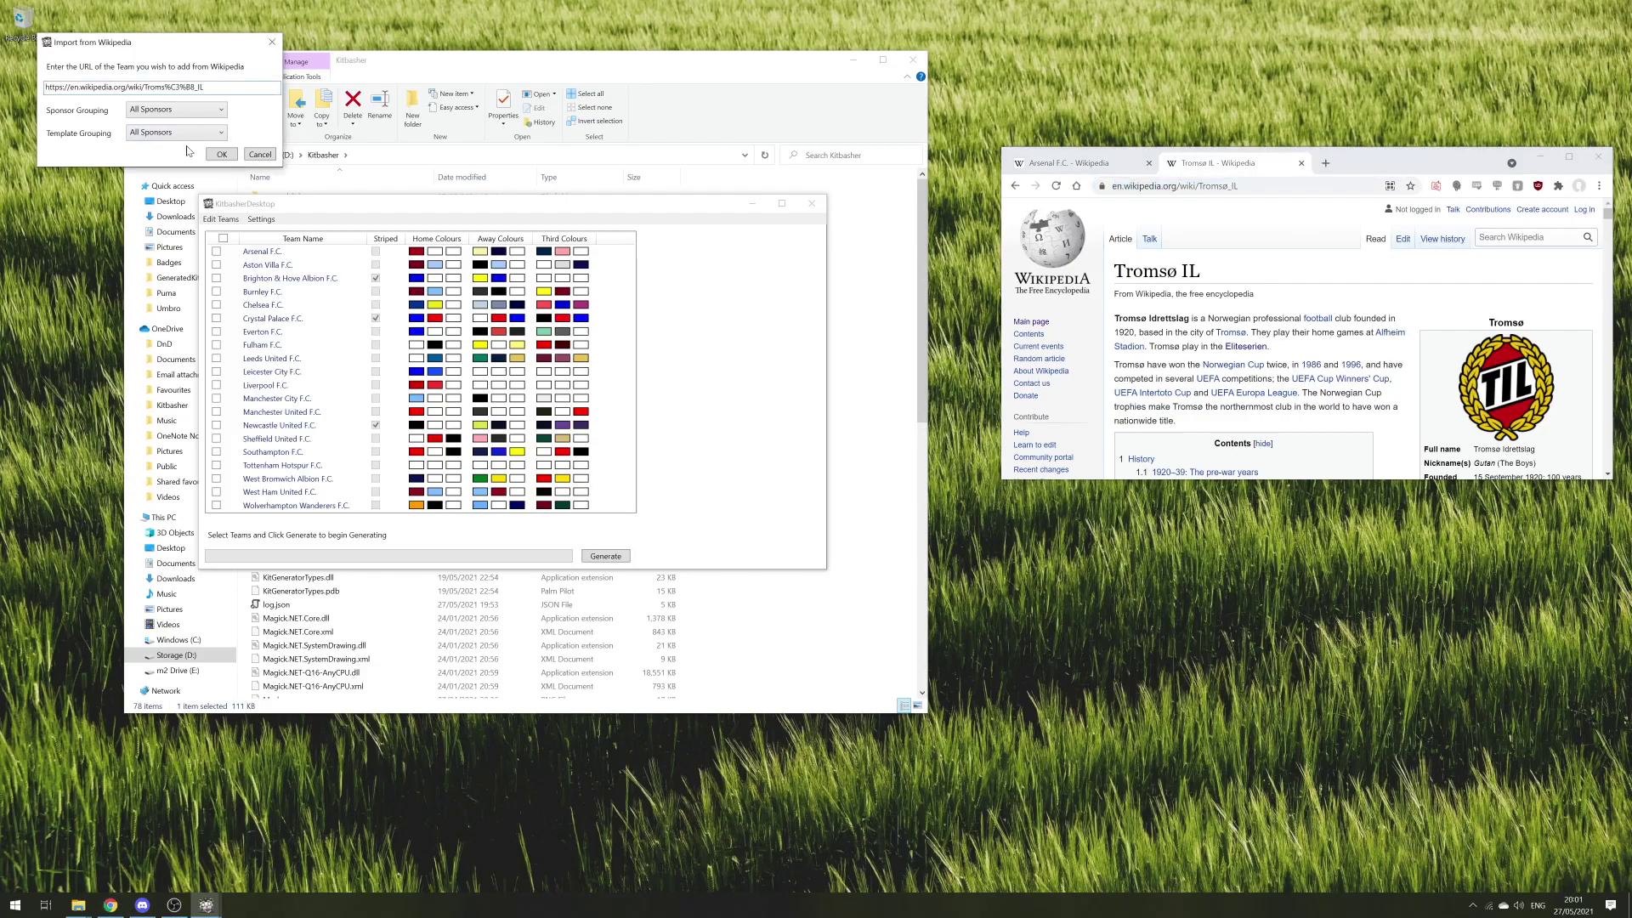
click(228, 155)
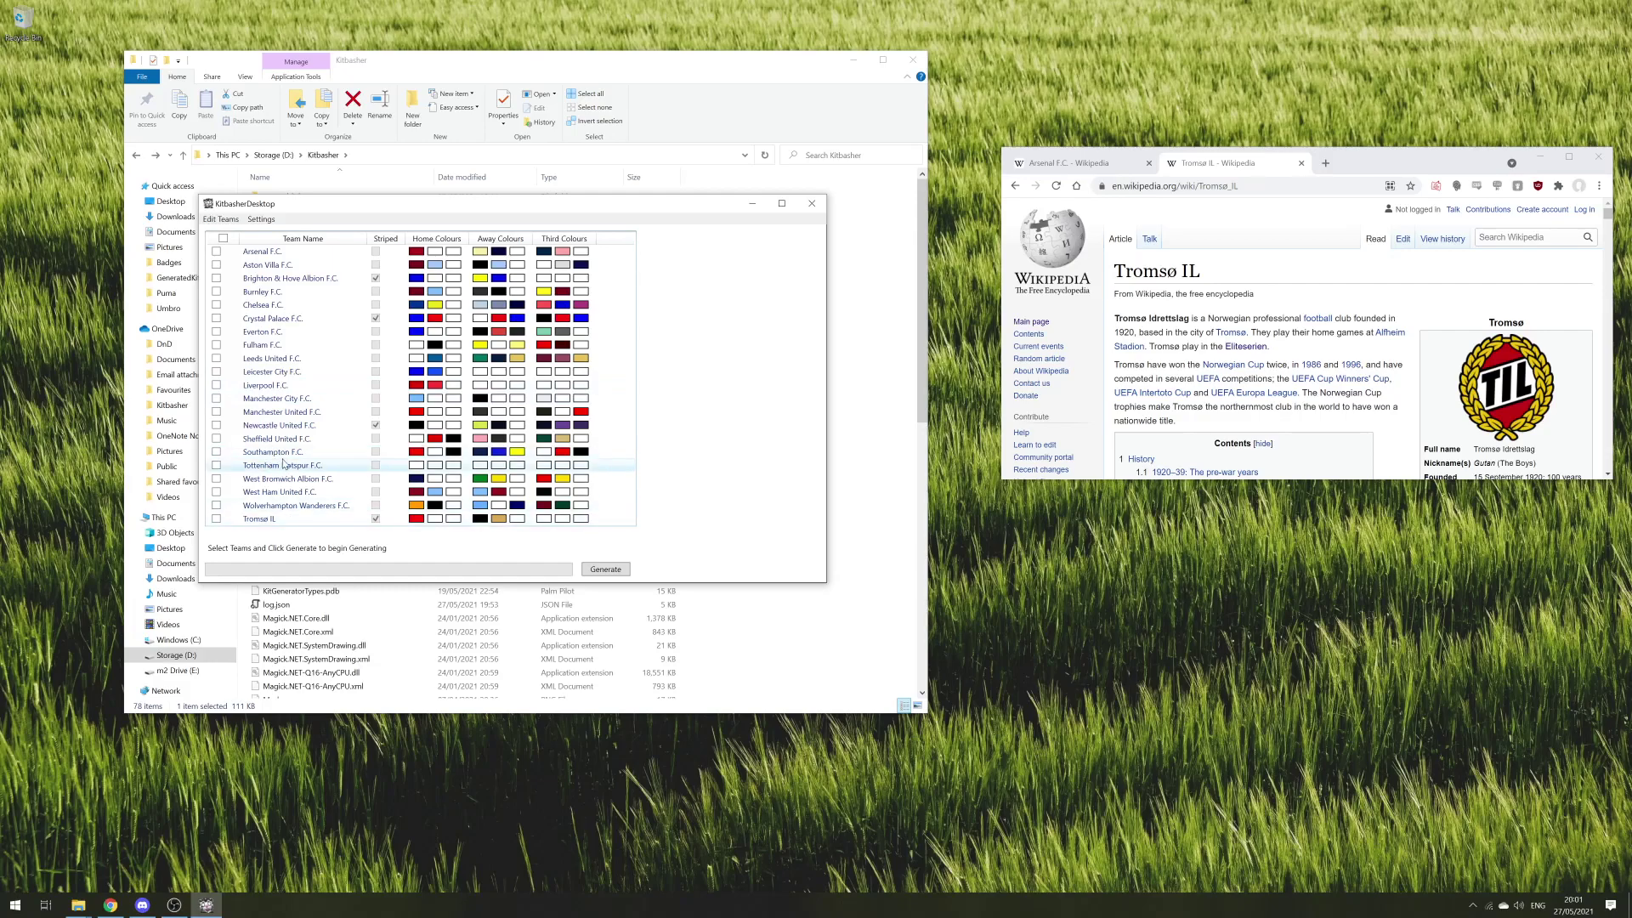
- Delete the Tromsø IL team from the team list
click(274, 519)
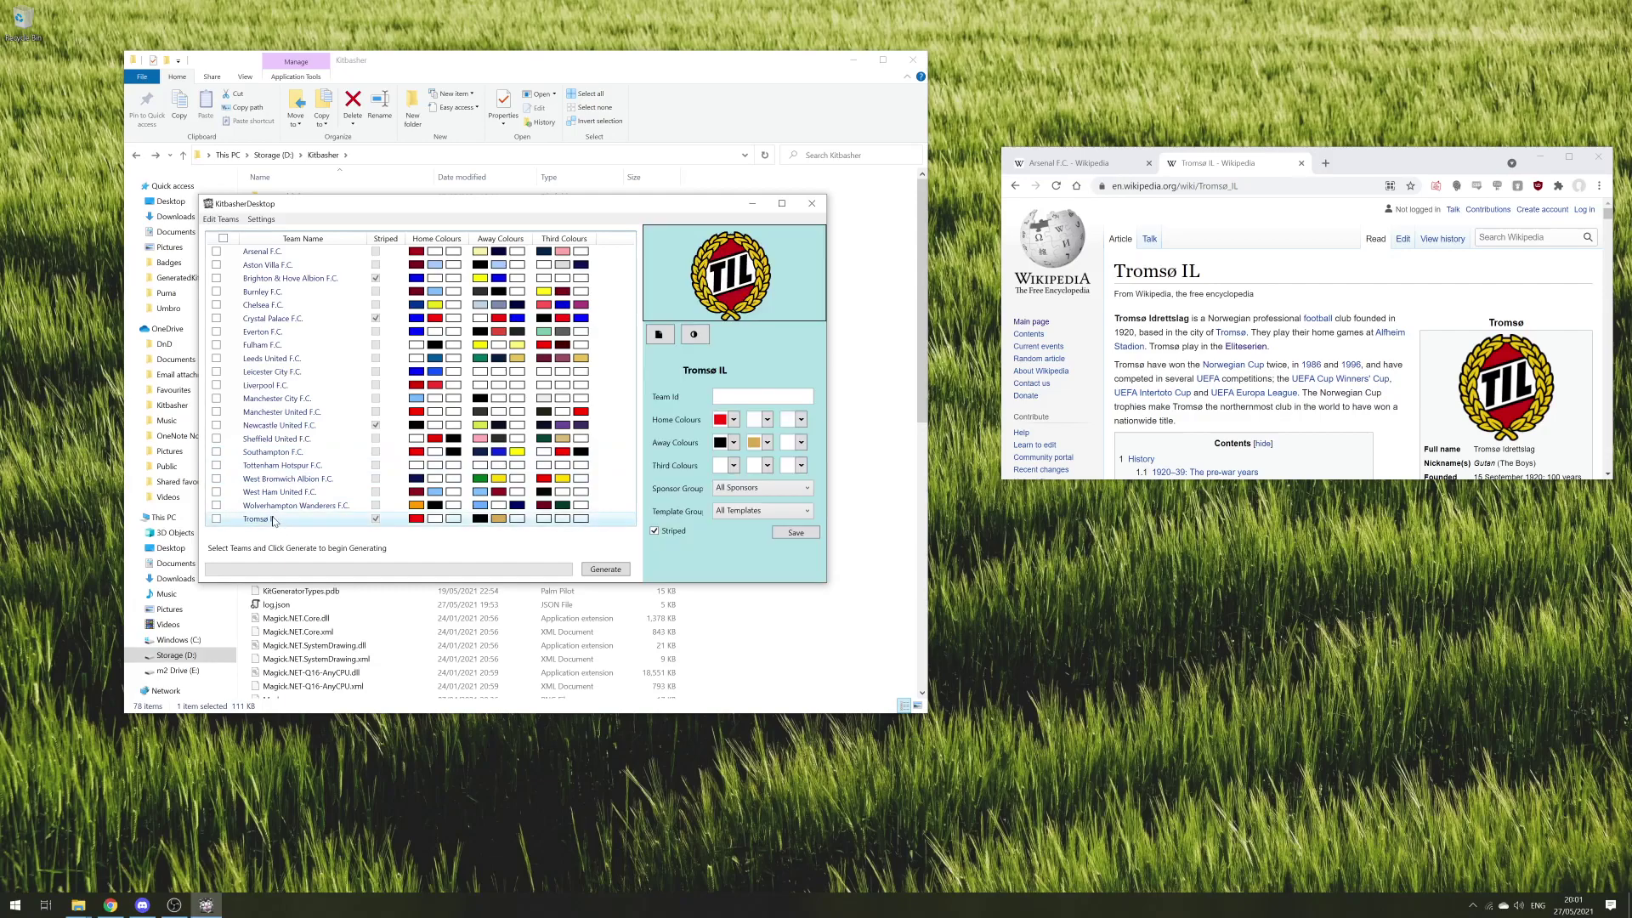
click(222, 219)
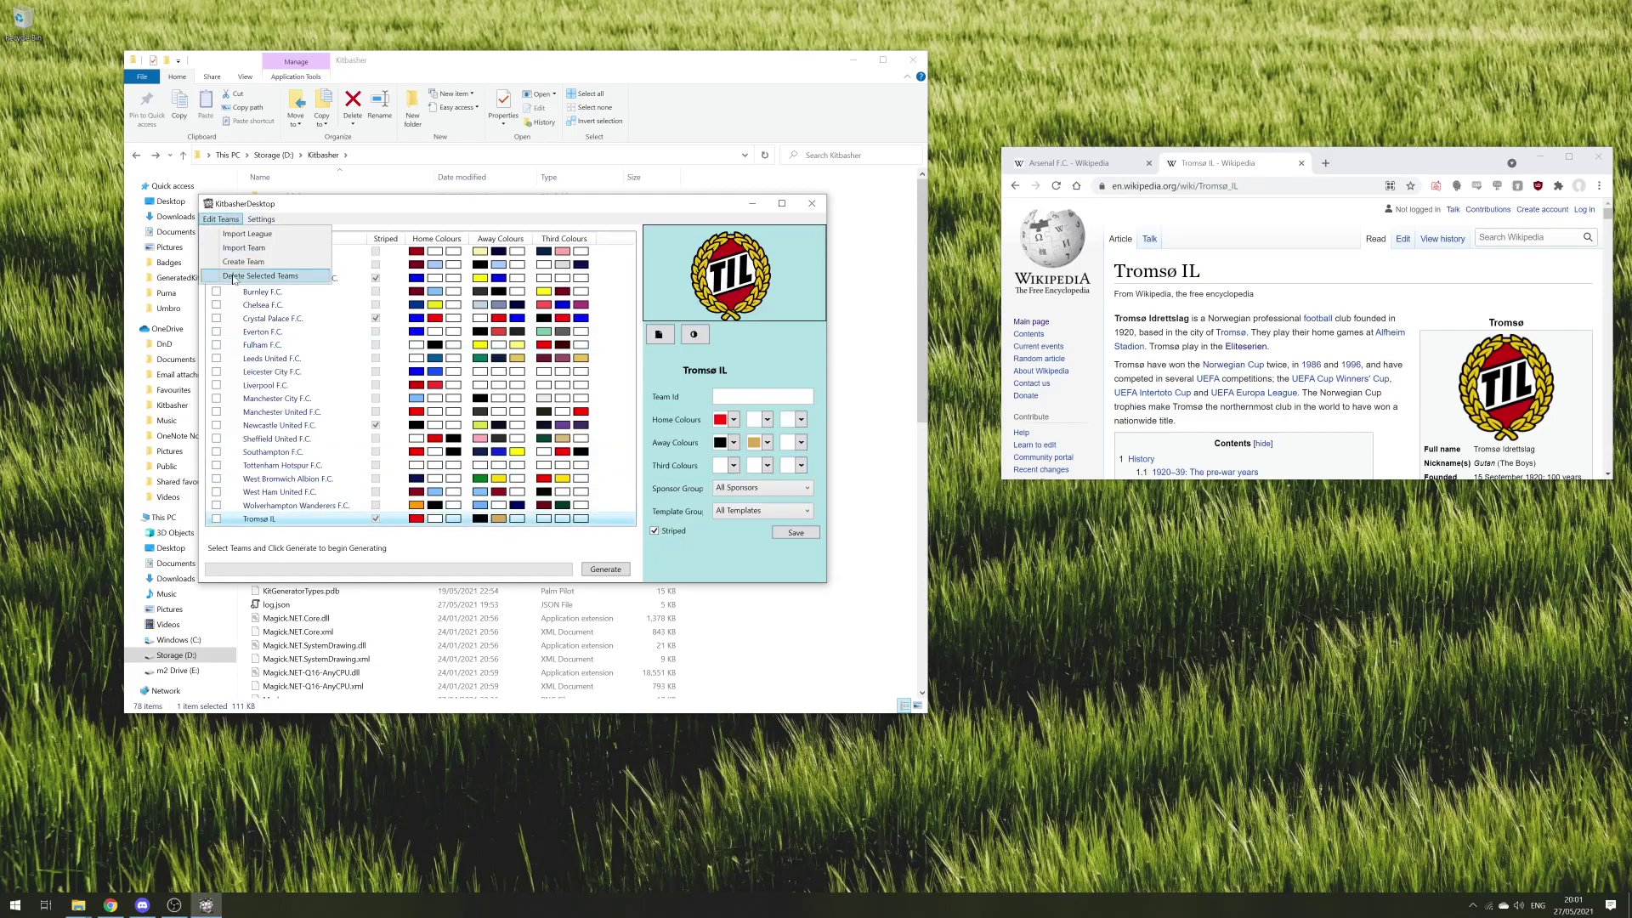
click(234, 276)
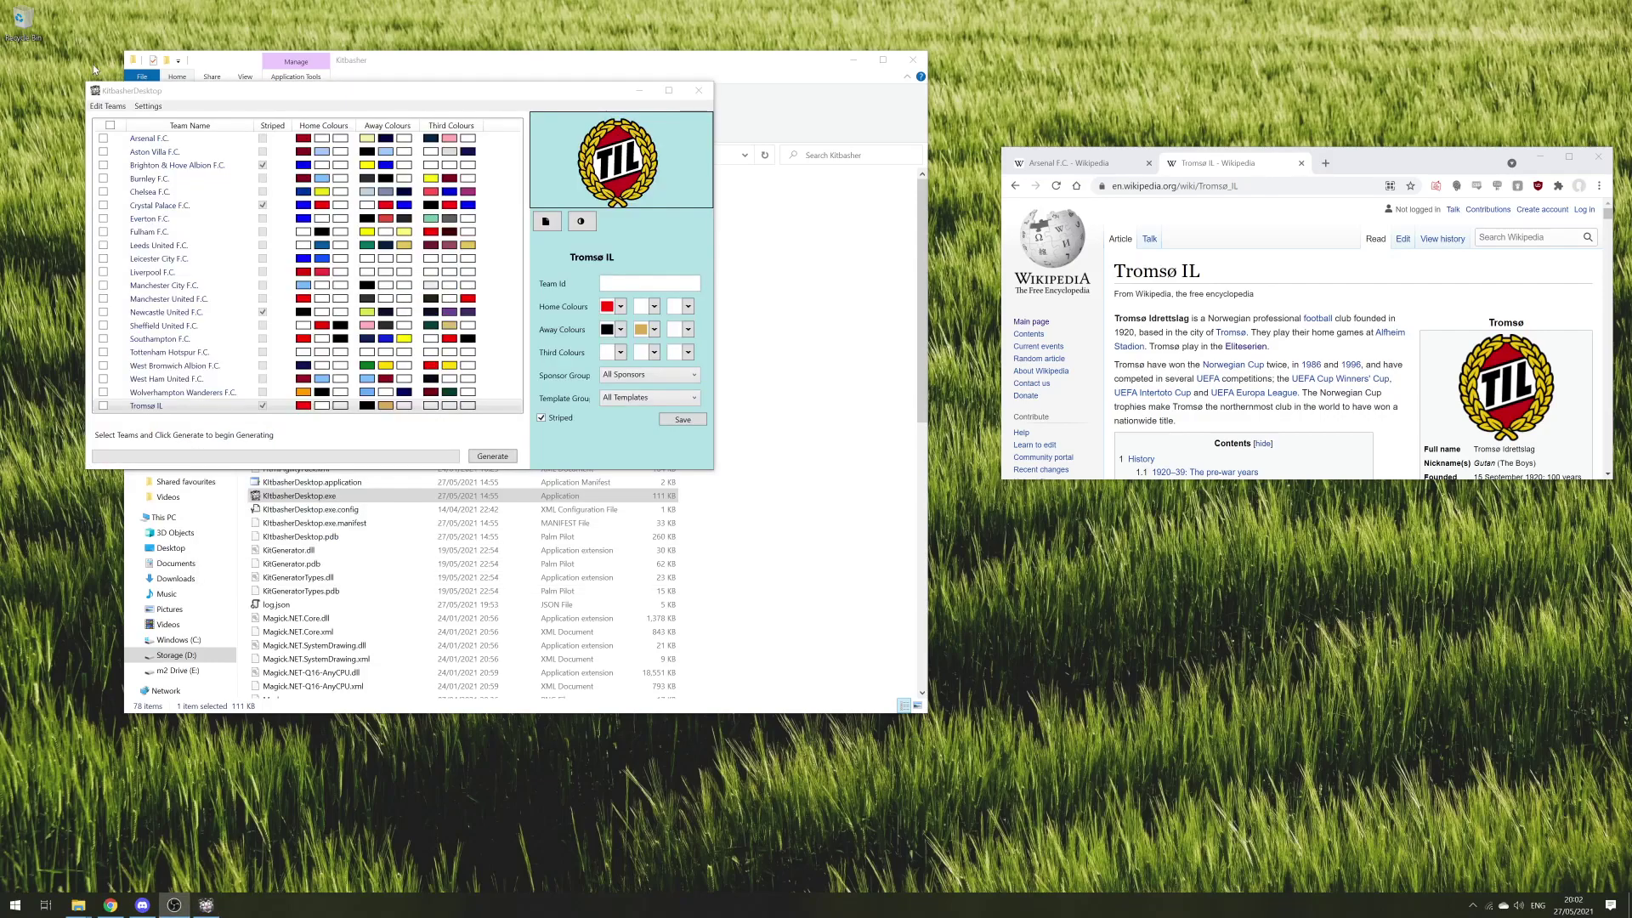
click(112, 106)
click(136, 167)
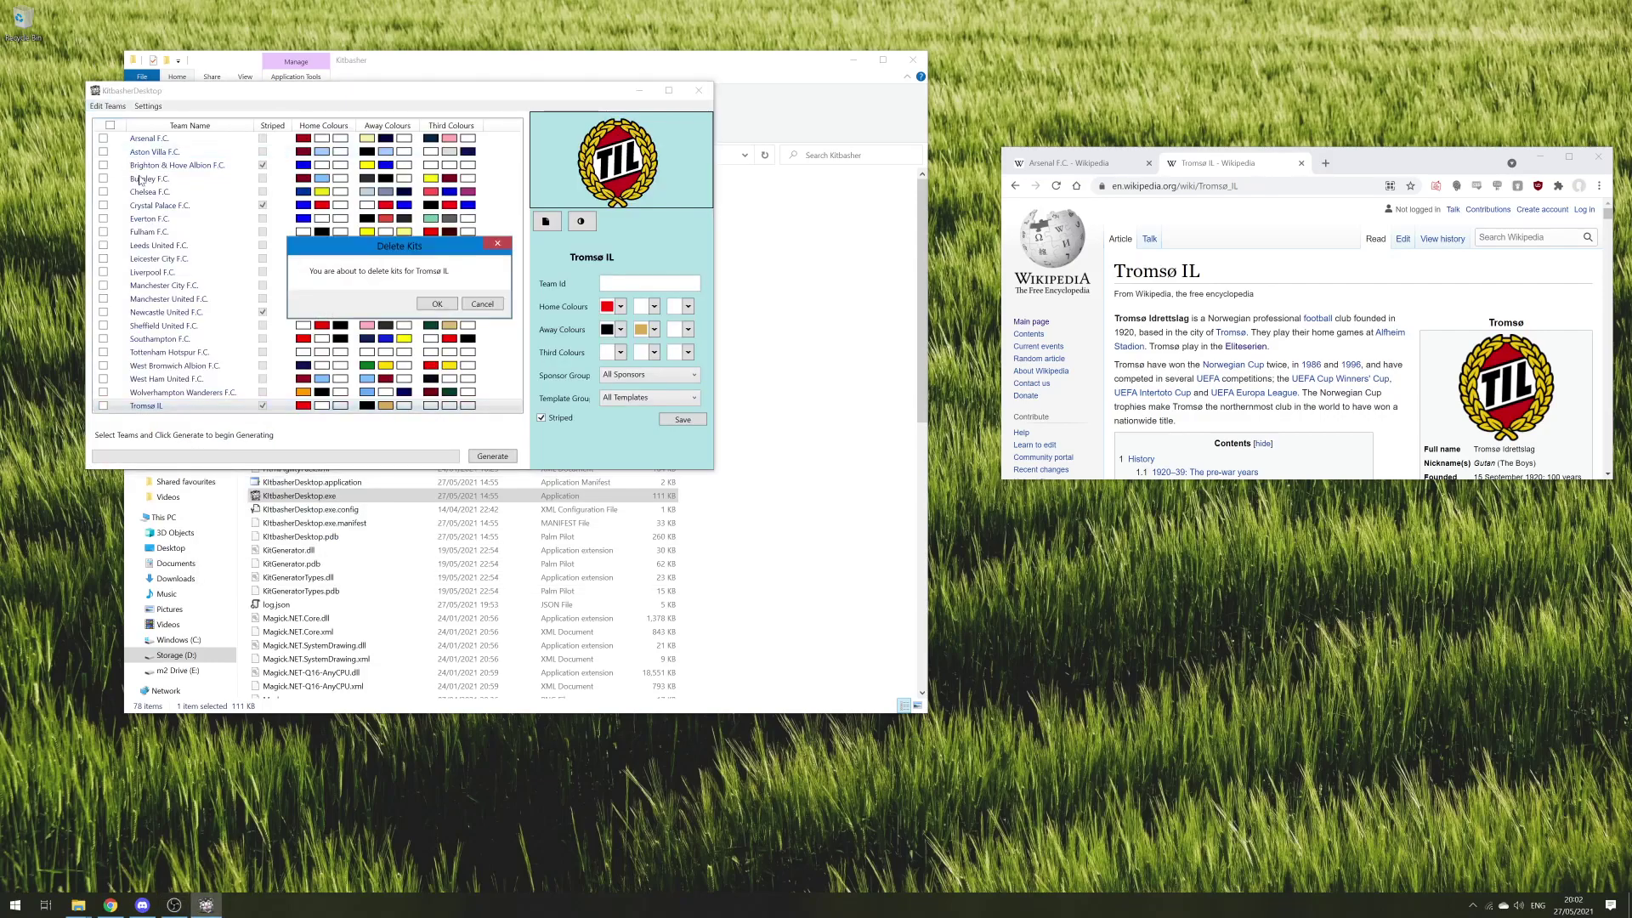
click(437, 304)
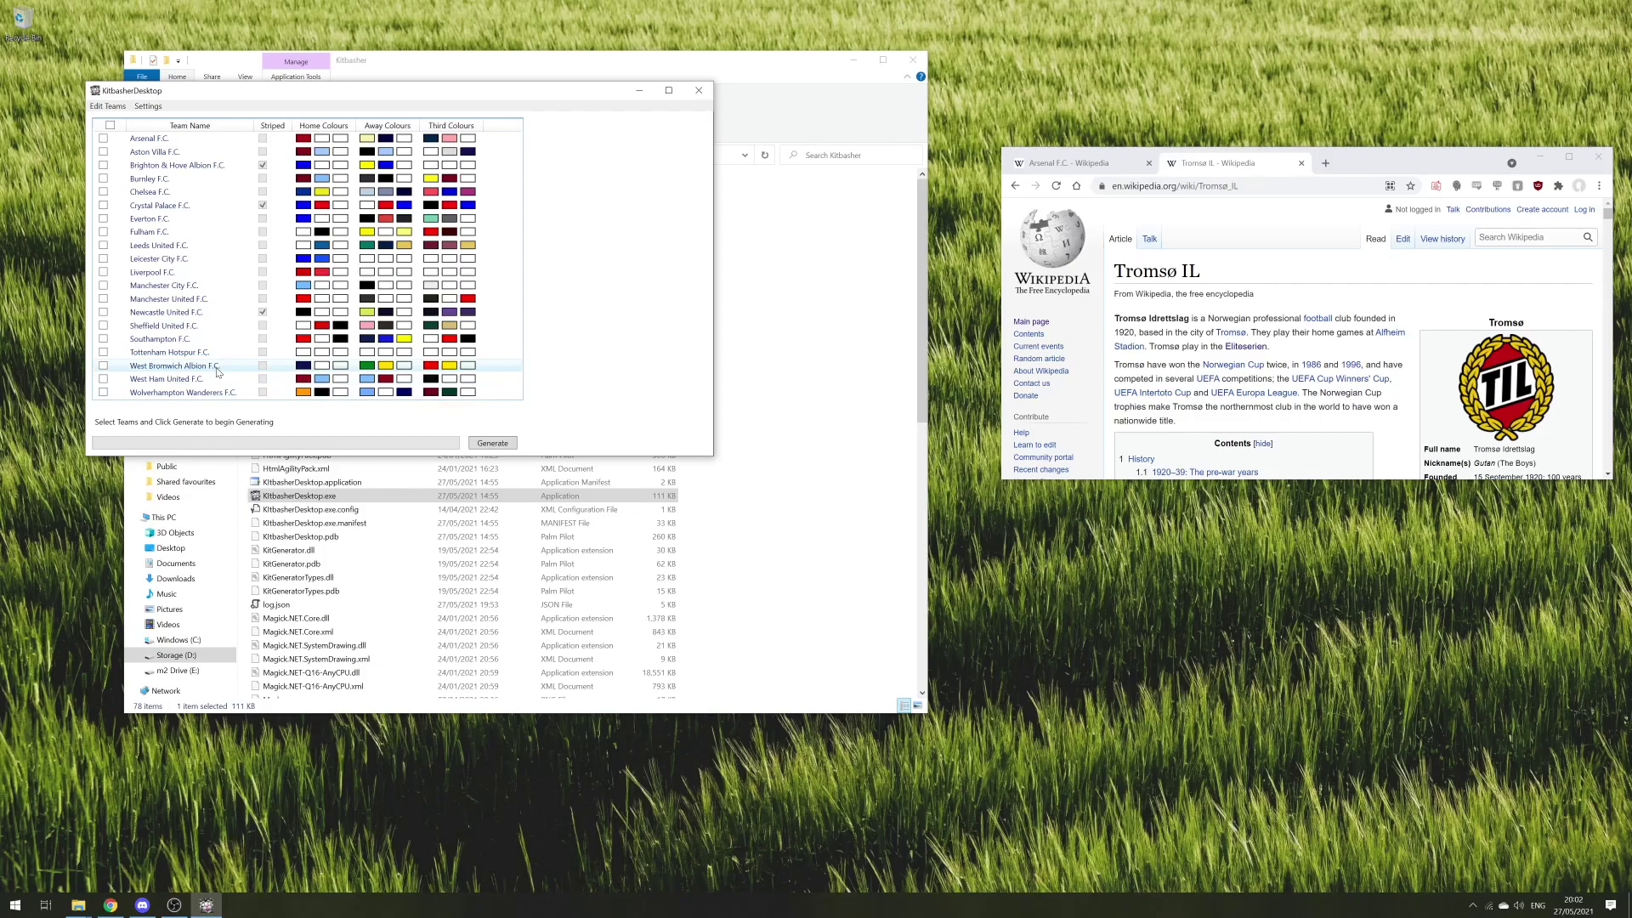
- Tick all the teams in the list for generation, then untick them all again
click(112, 126)
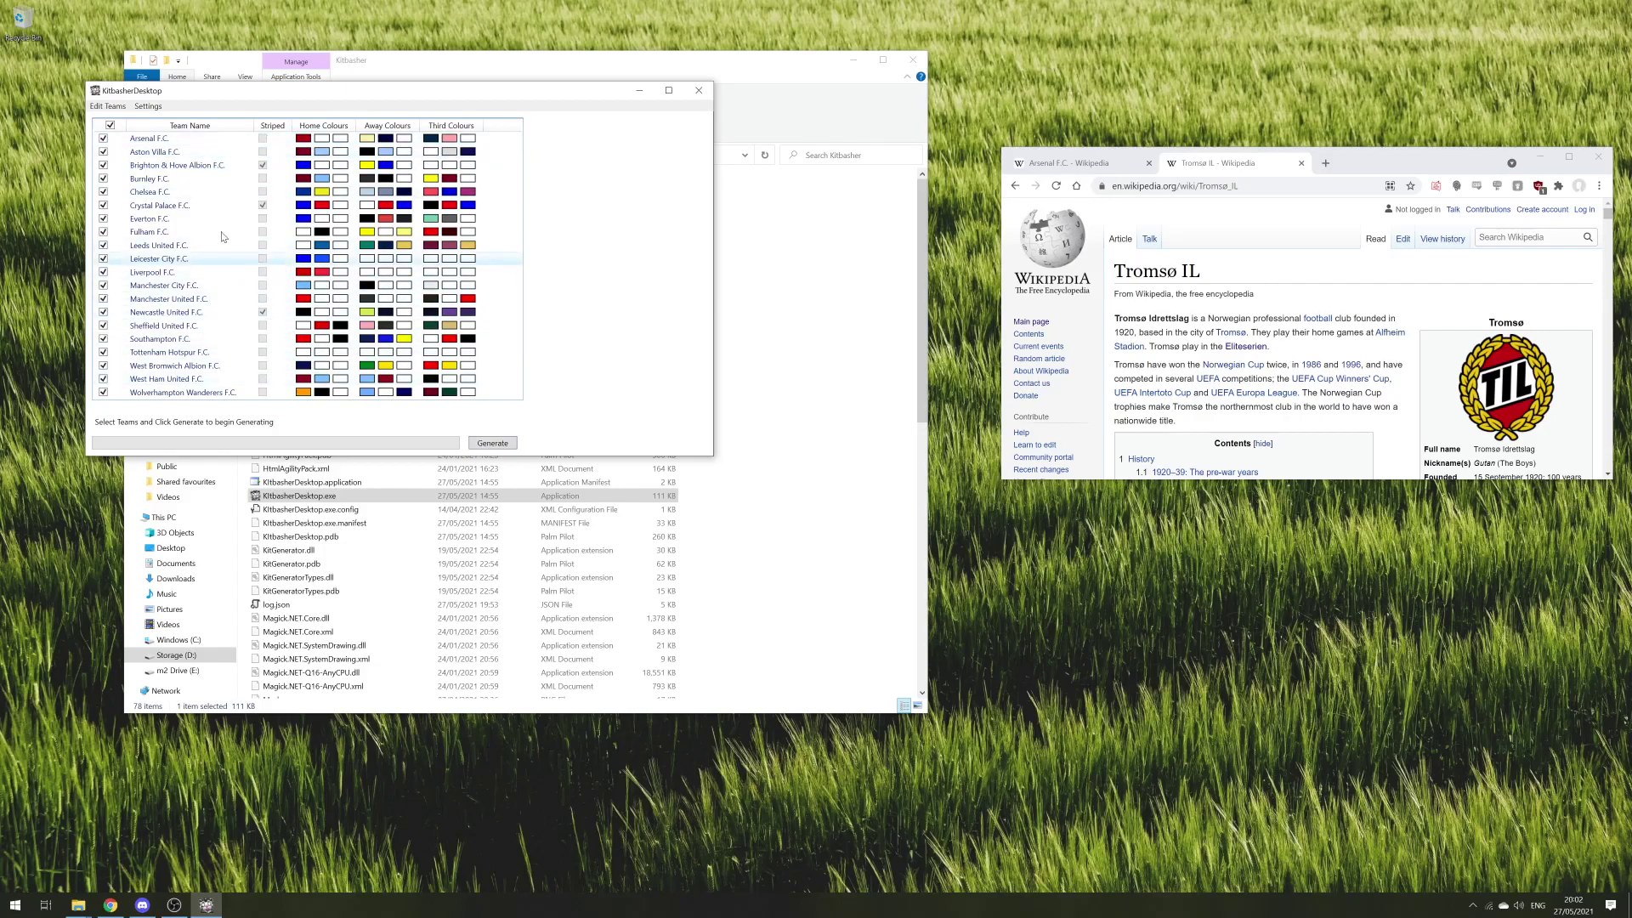
click(109, 125)
- Mark Sheffield United F.C. as a striped team and save the change
click(160, 327)
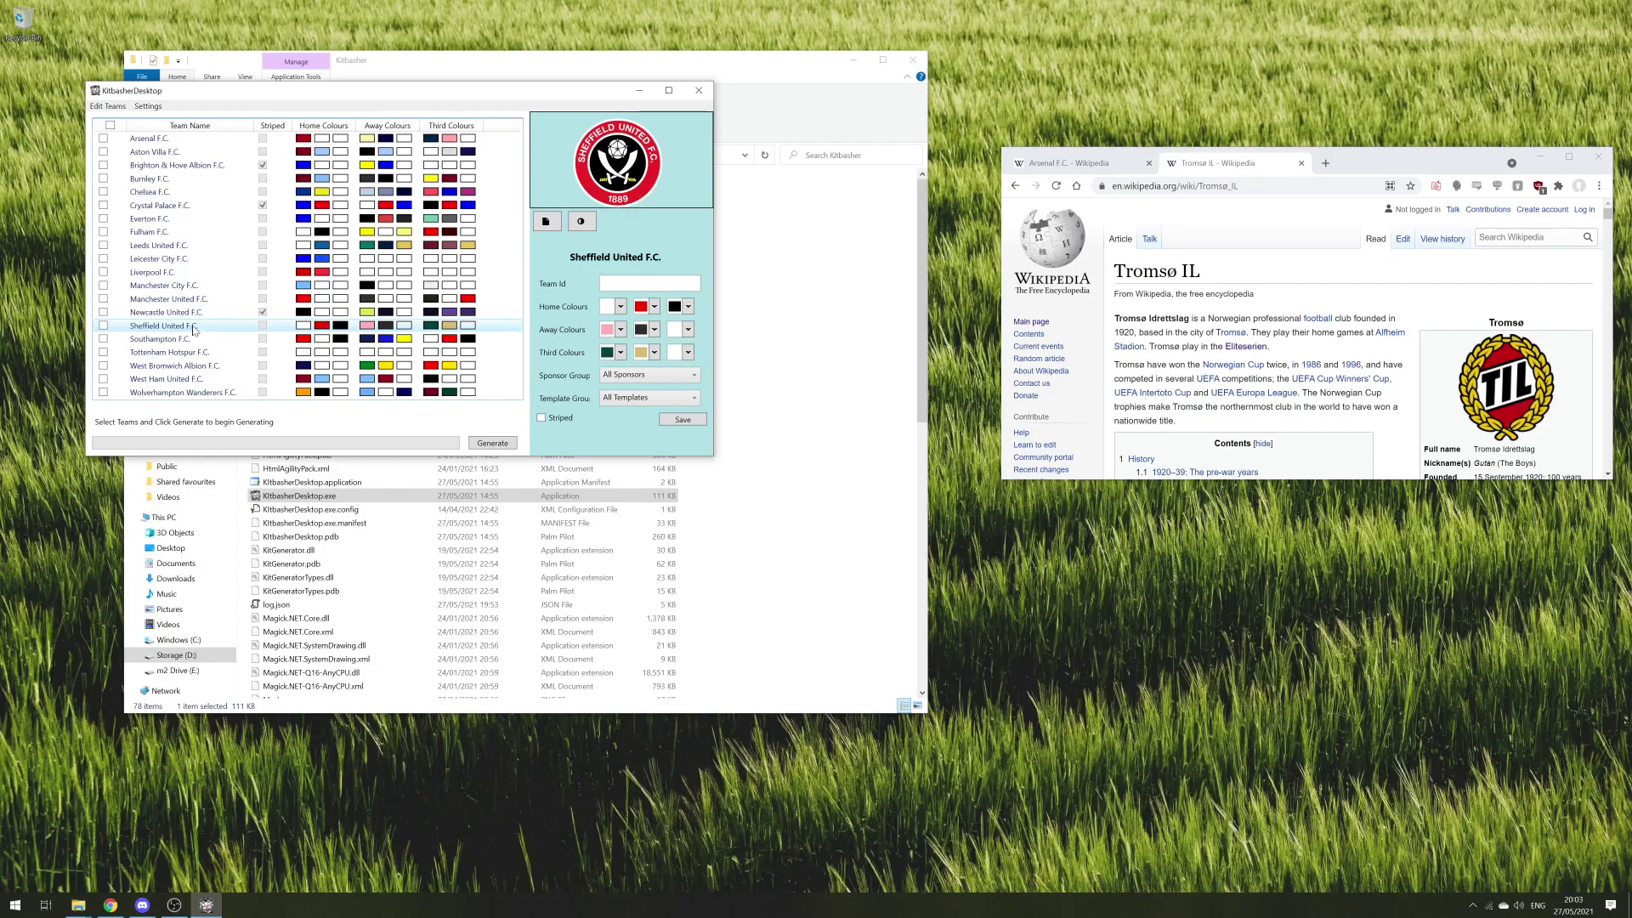
click(561, 419)
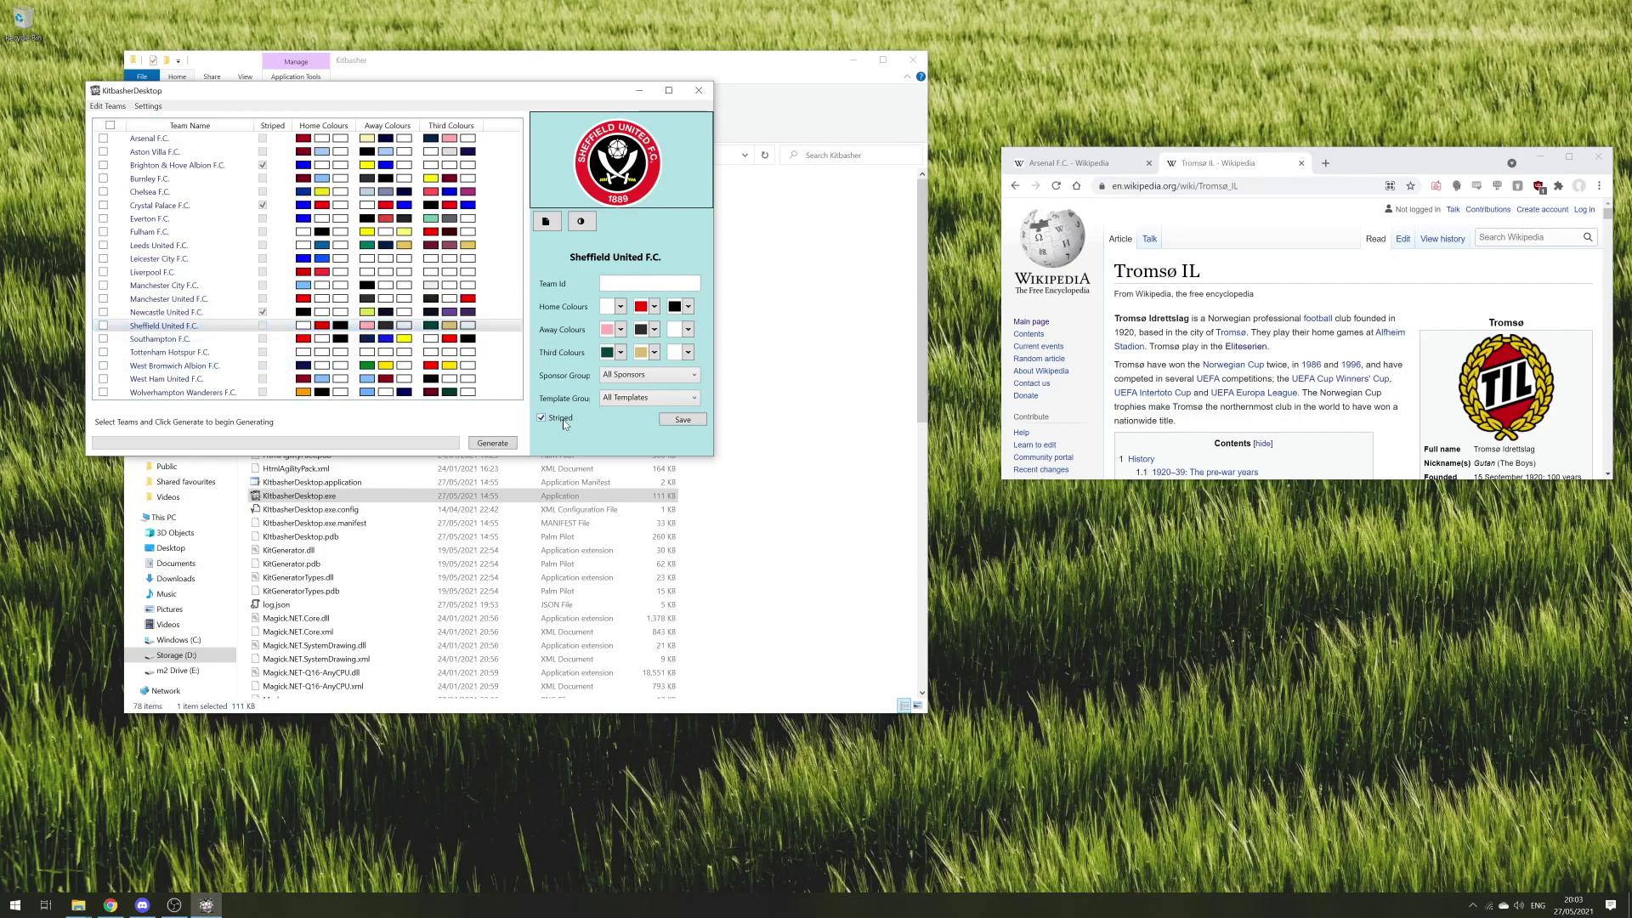
click(700, 423)
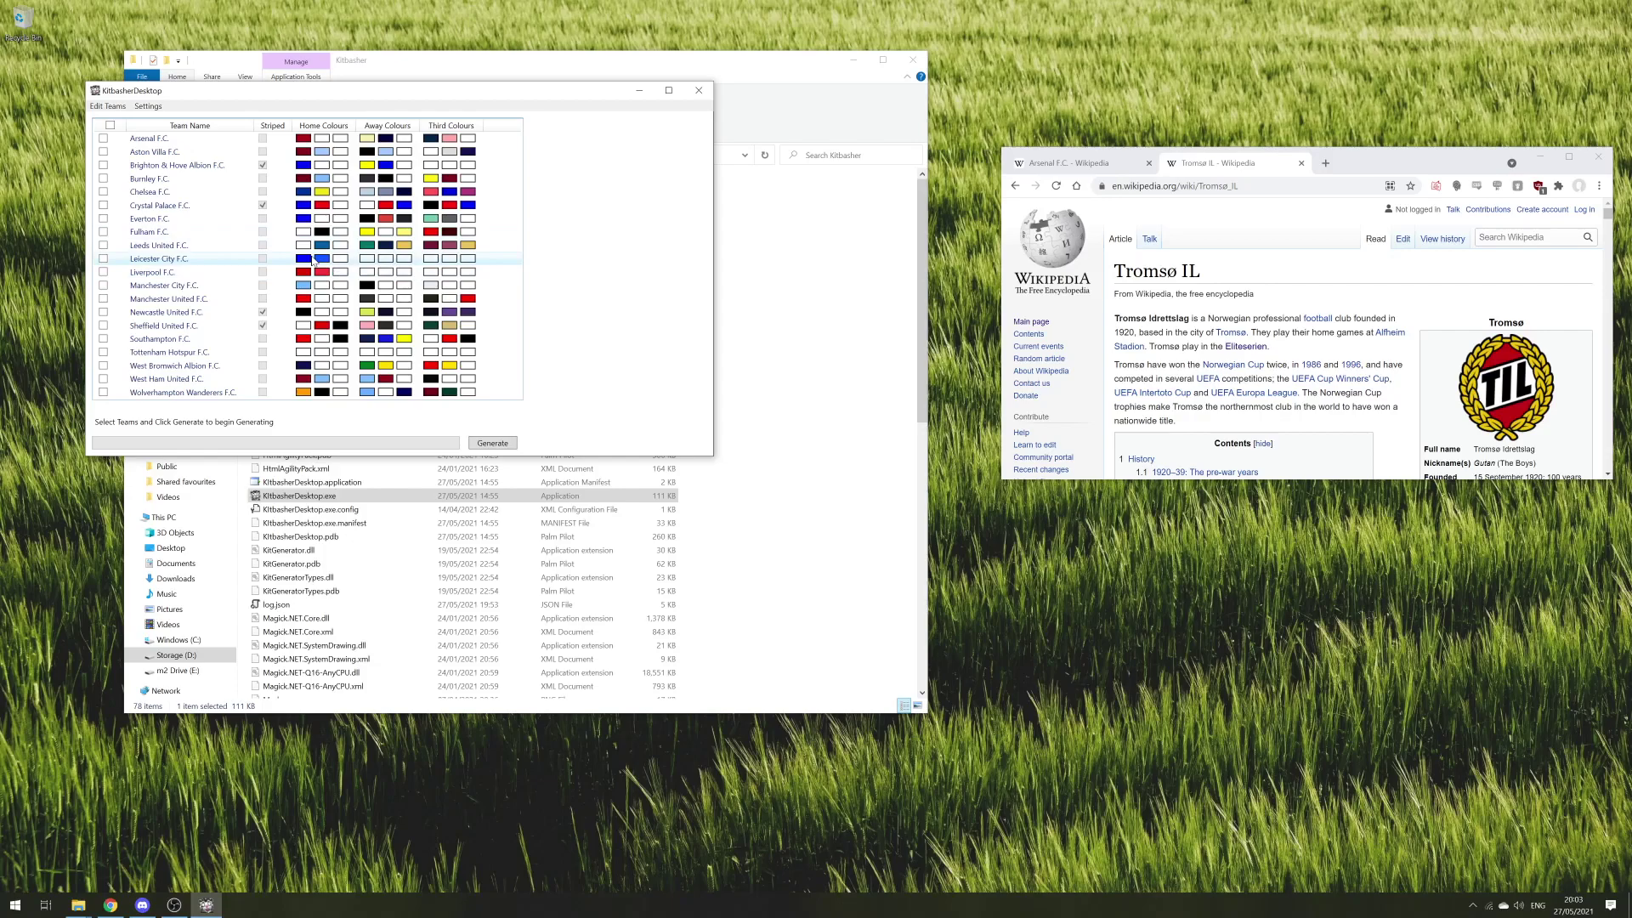
- Set Leicester City F.C.'s first away colour to green and second away colour to brownish red, and save the team
click(237, 262)
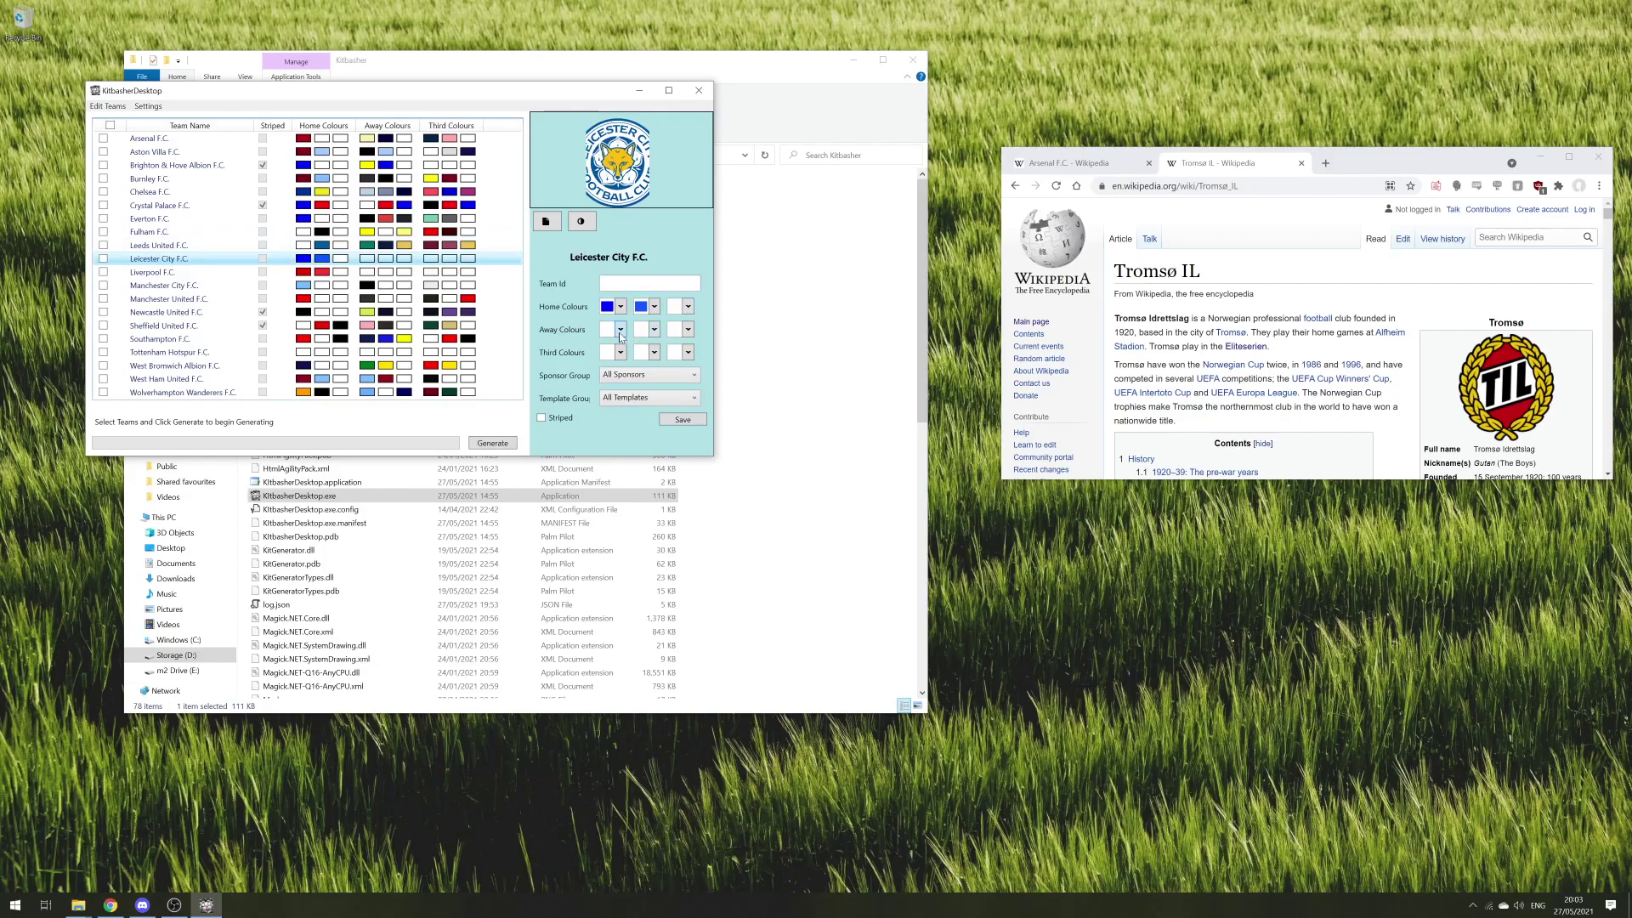
click(620, 332)
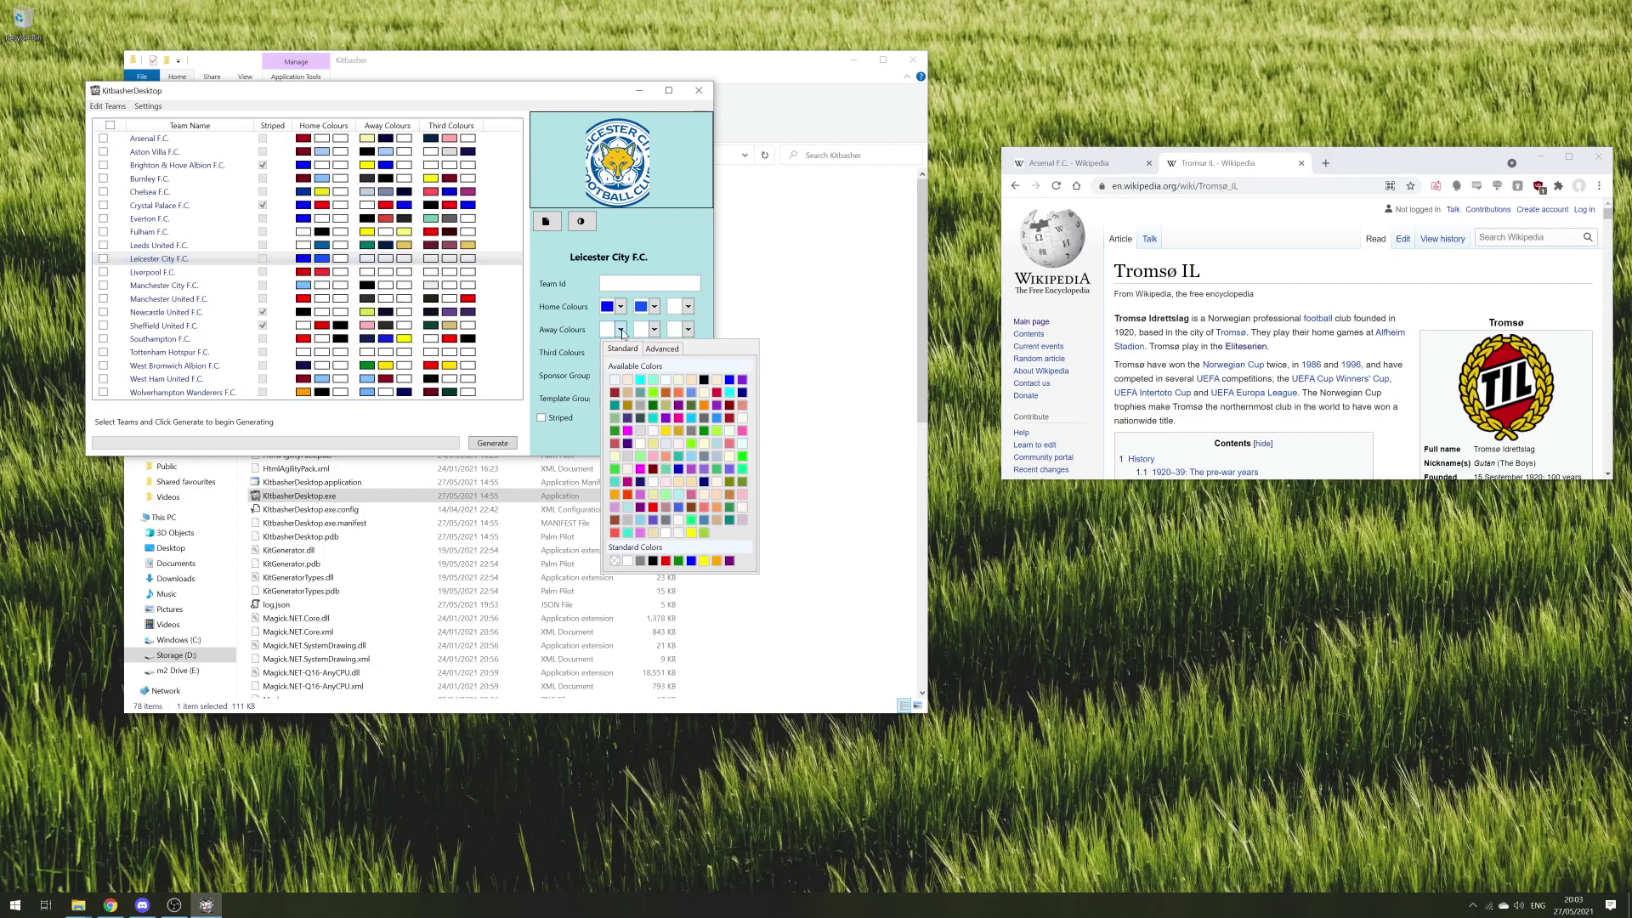
click(678, 560)
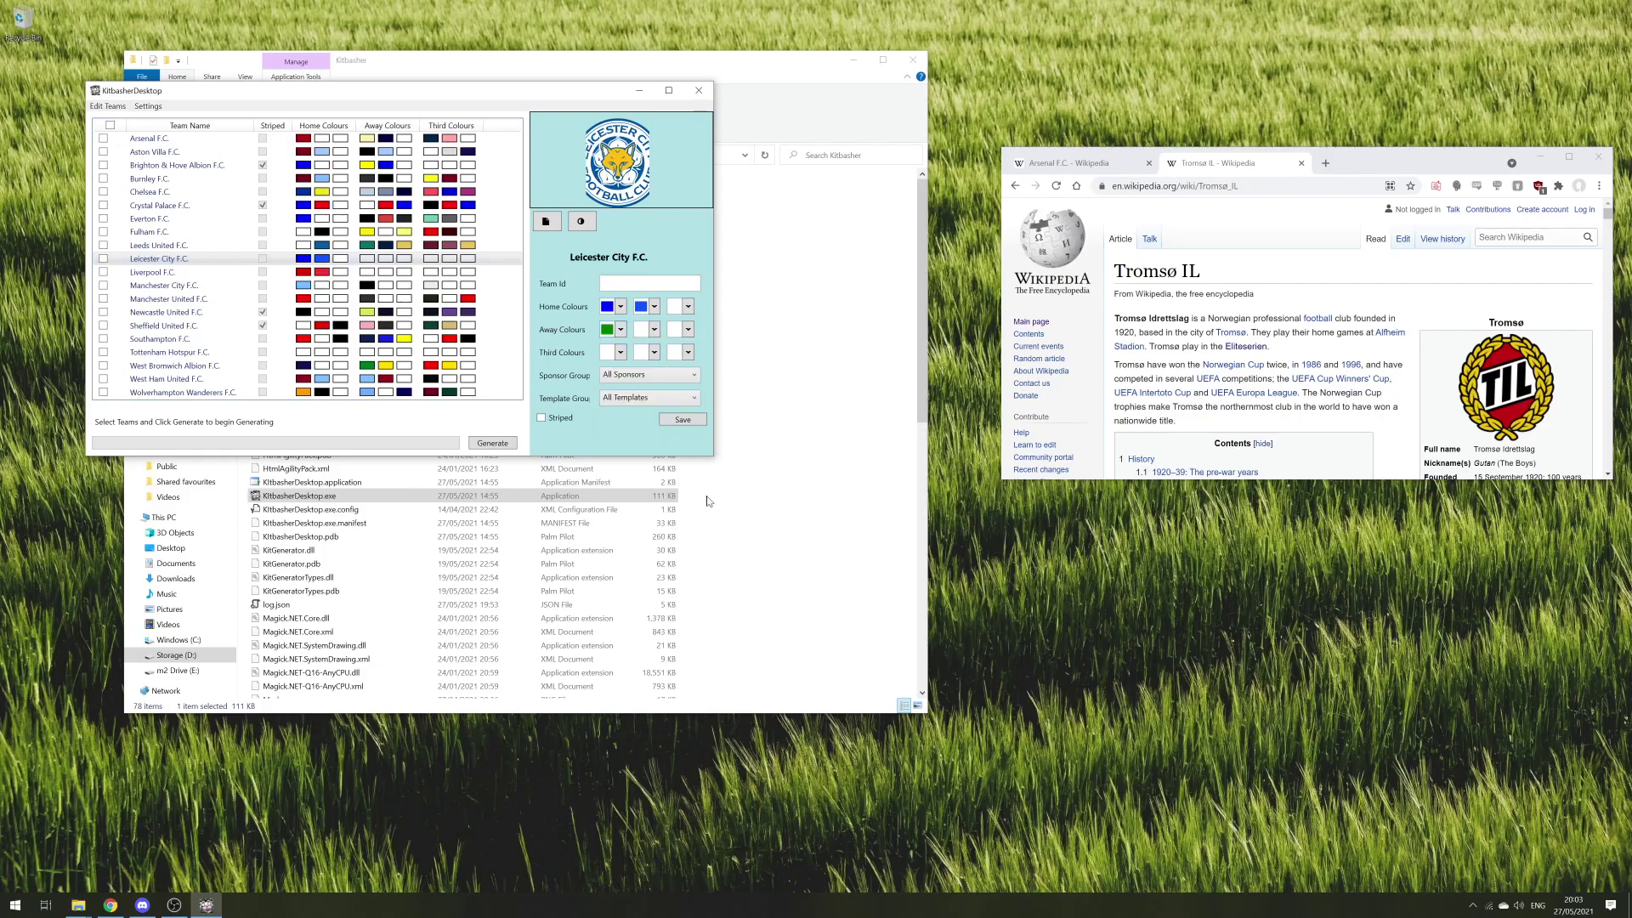
click(654, 329)
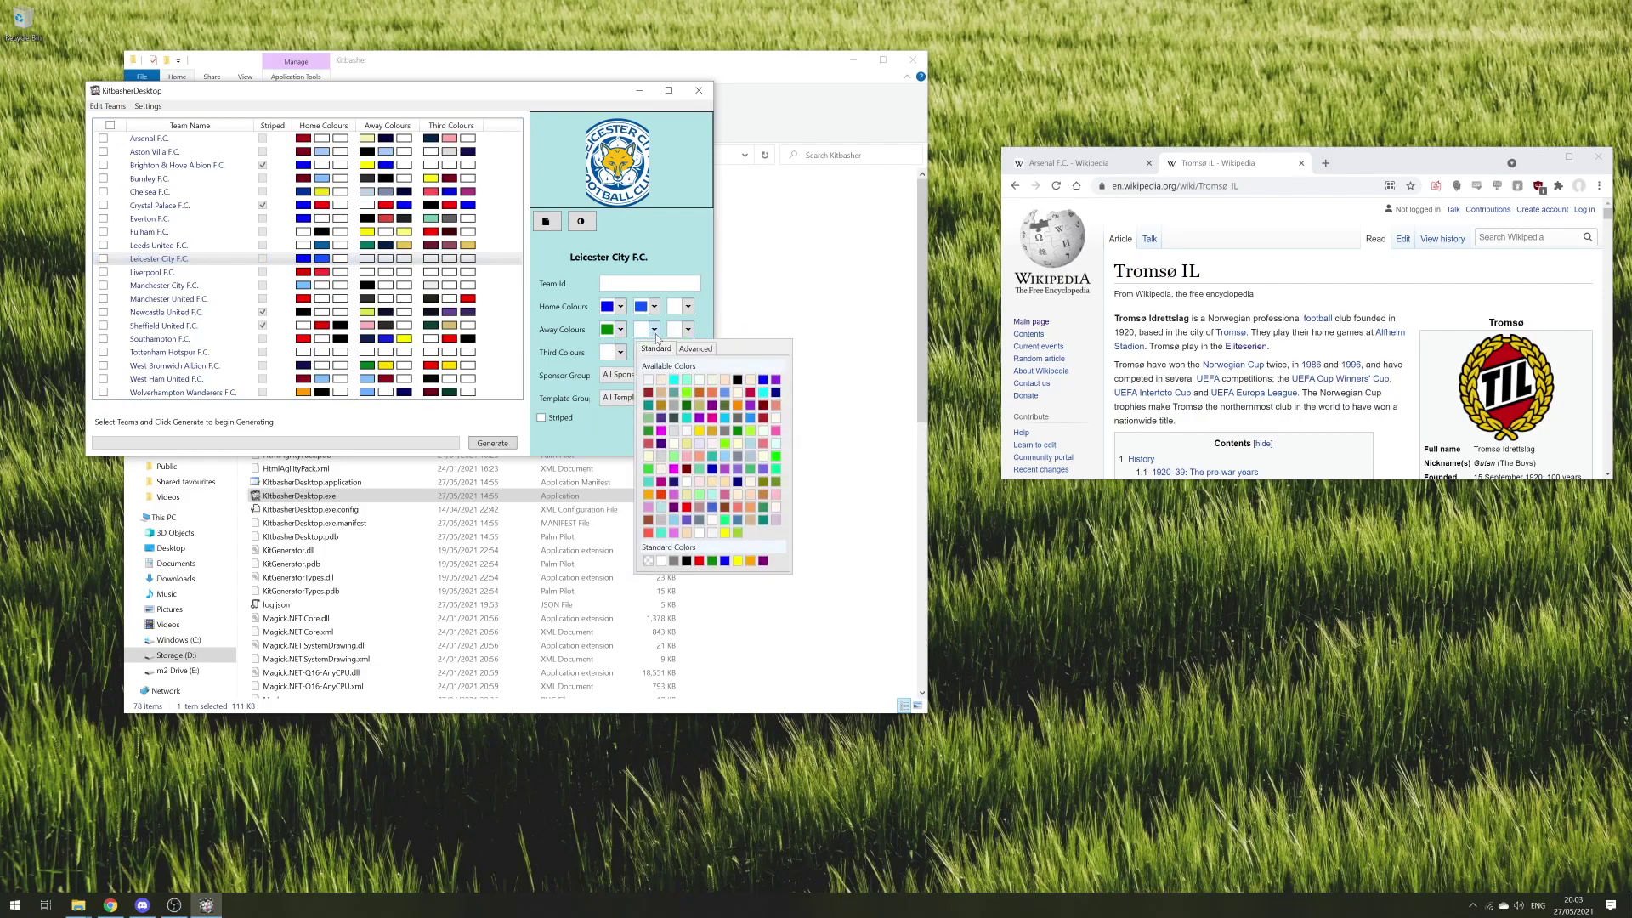
click(647, 392)
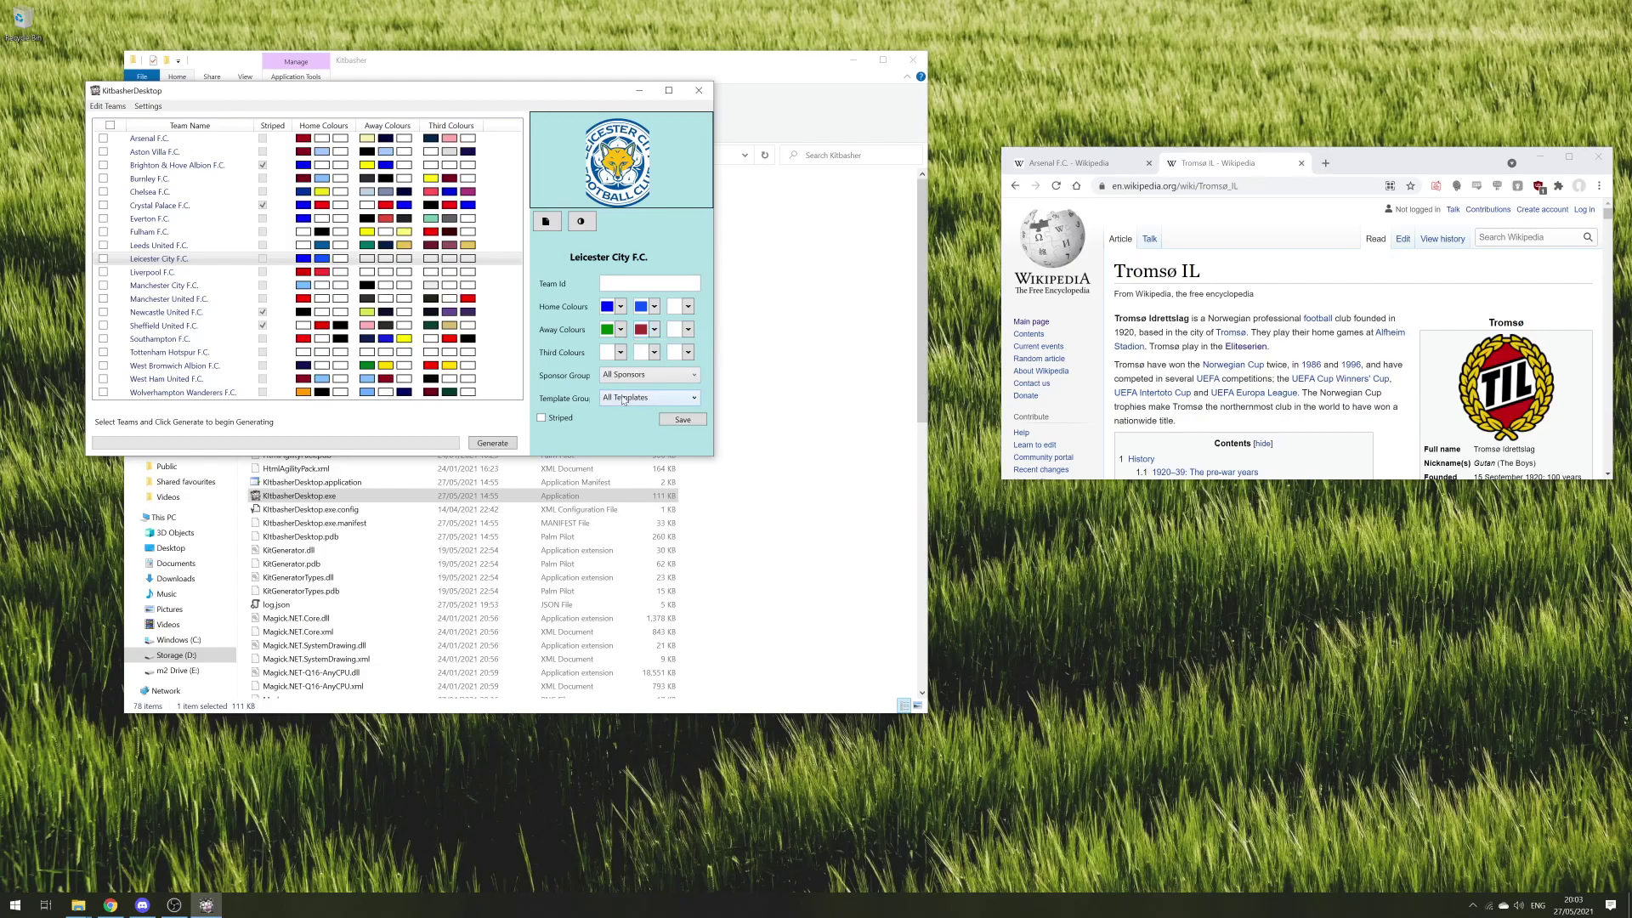
click(679, 424)
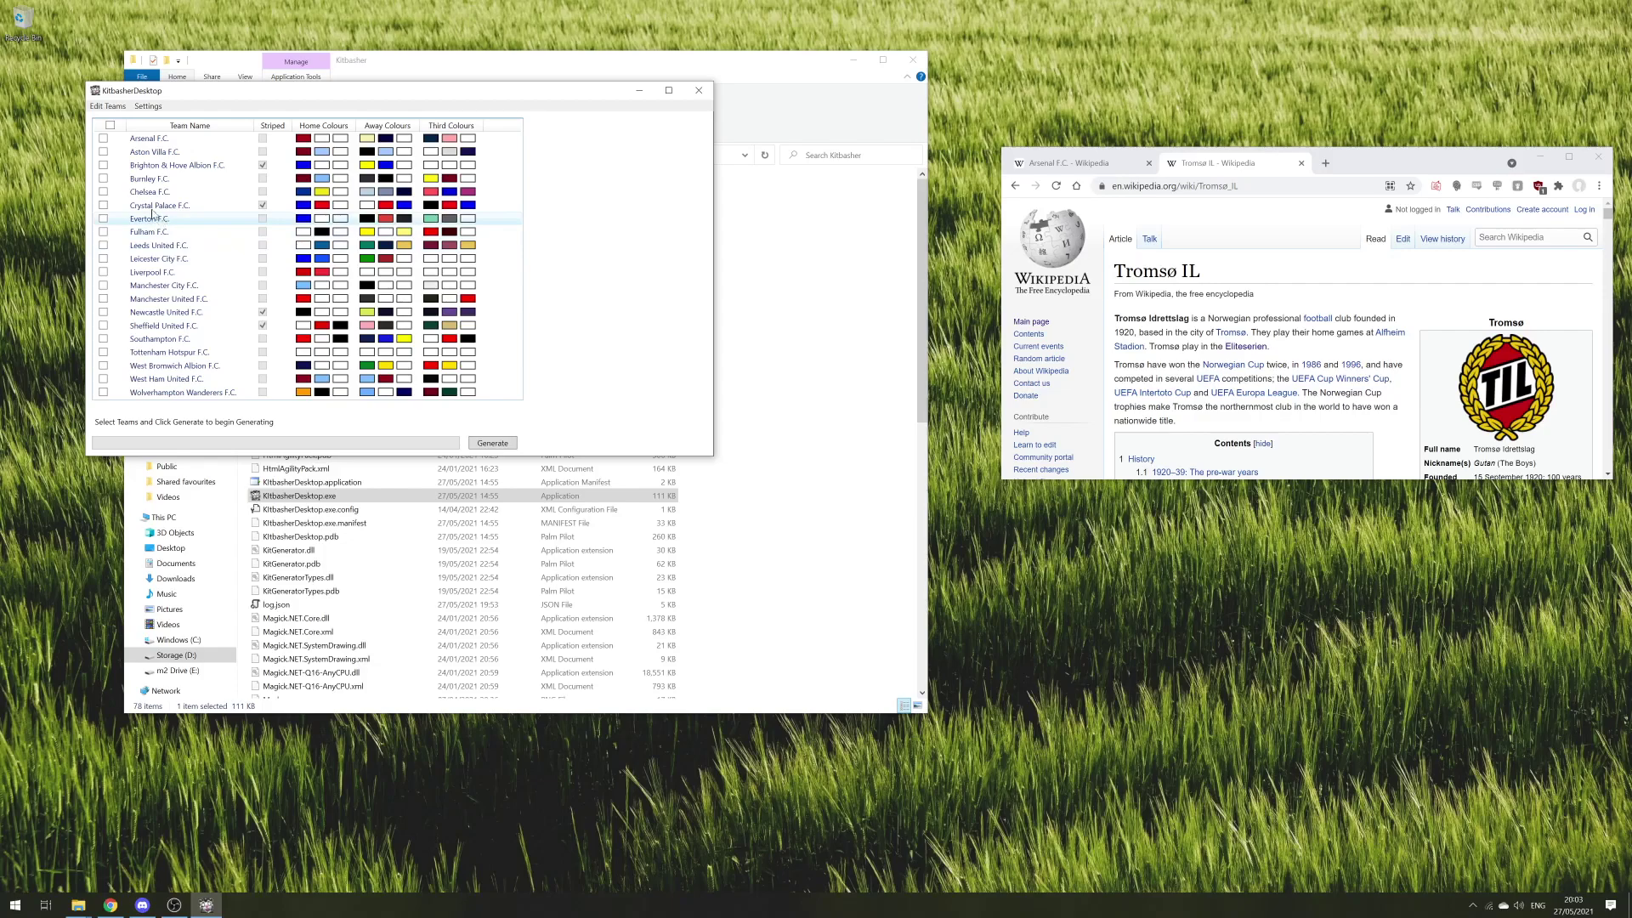
- Pick the custom dark red #733535 as Brighton & Hove Albion F.C.'s third home colour
click(154, 166)
click(687, 307)
click(728, 326)
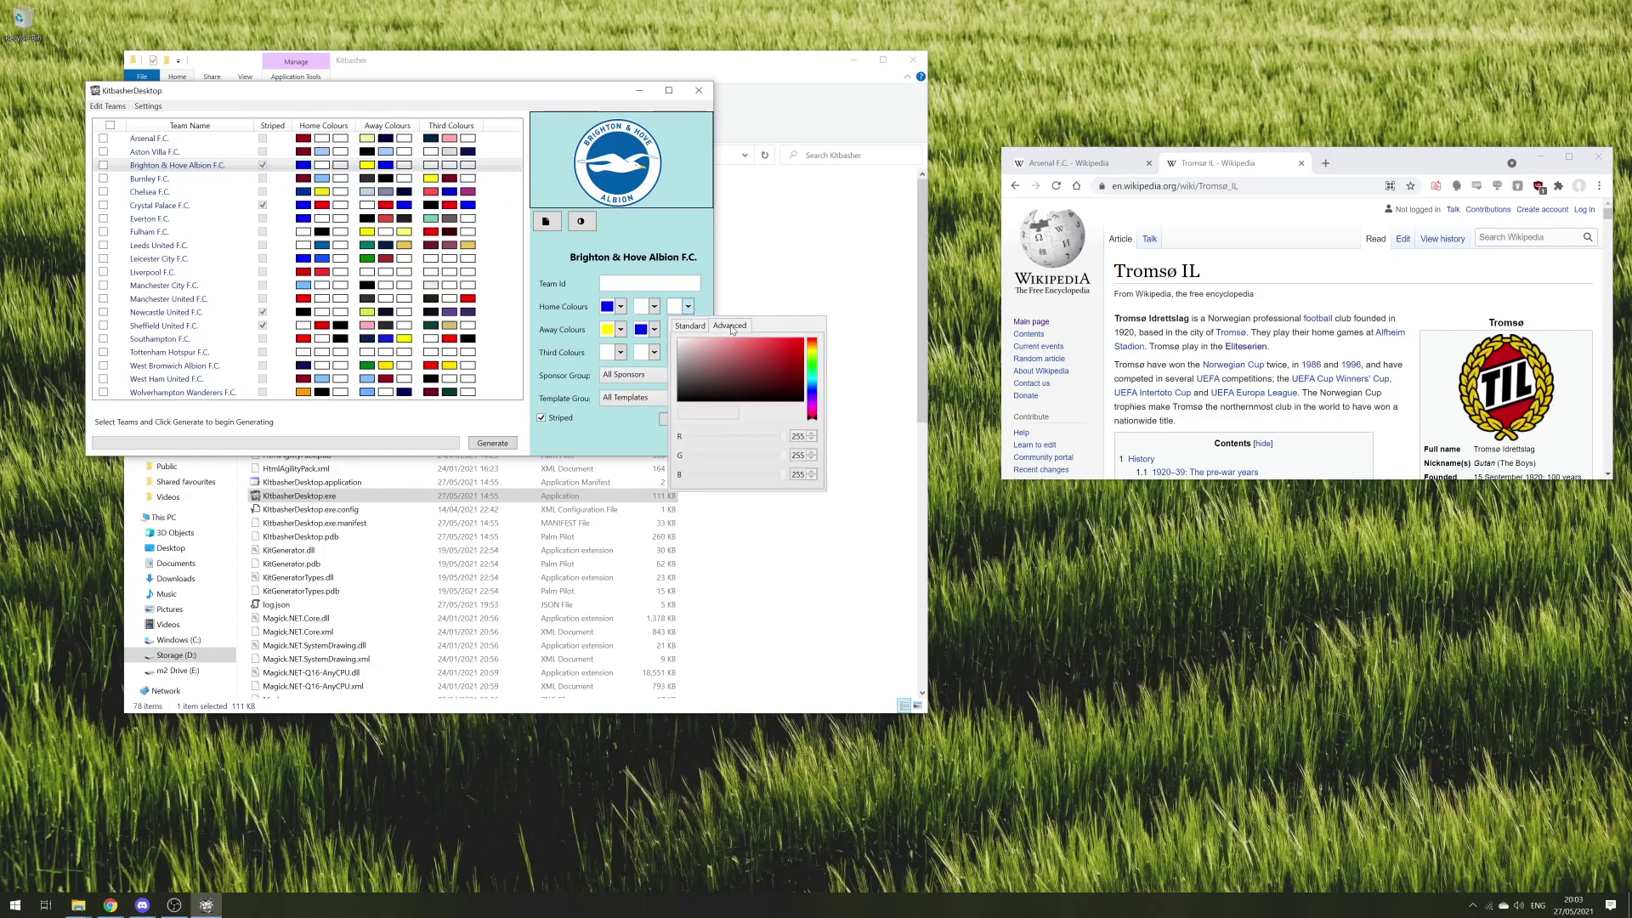
drag(763, 369, 745, 372)
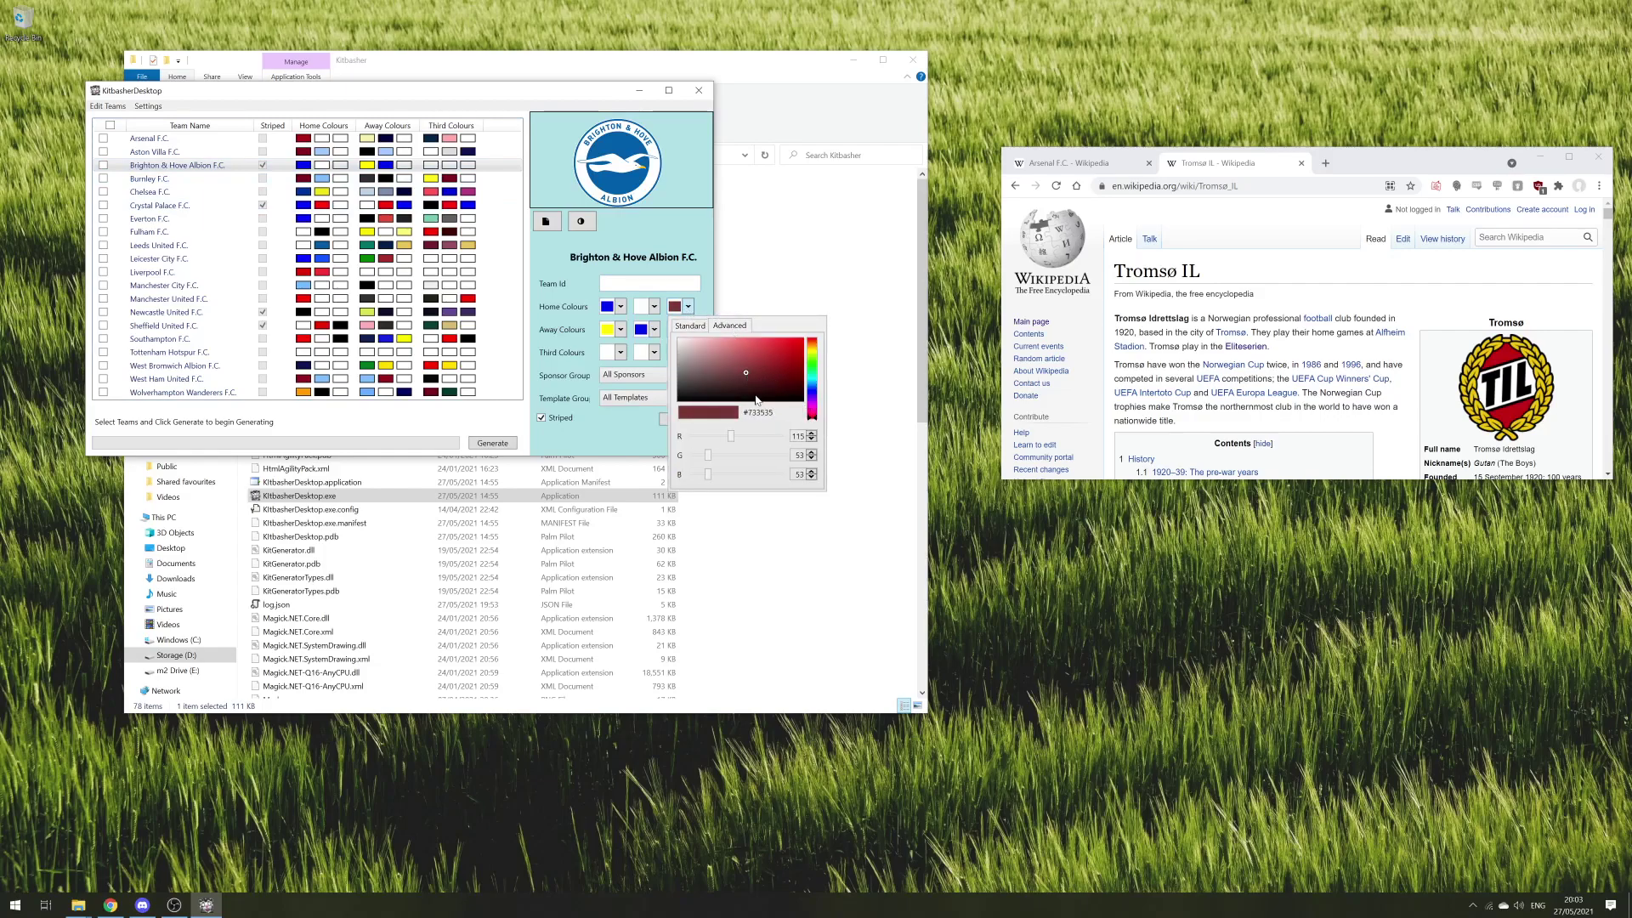
click(812, 401)
click(811, 367)
click(812, 340)
click(689, 307)
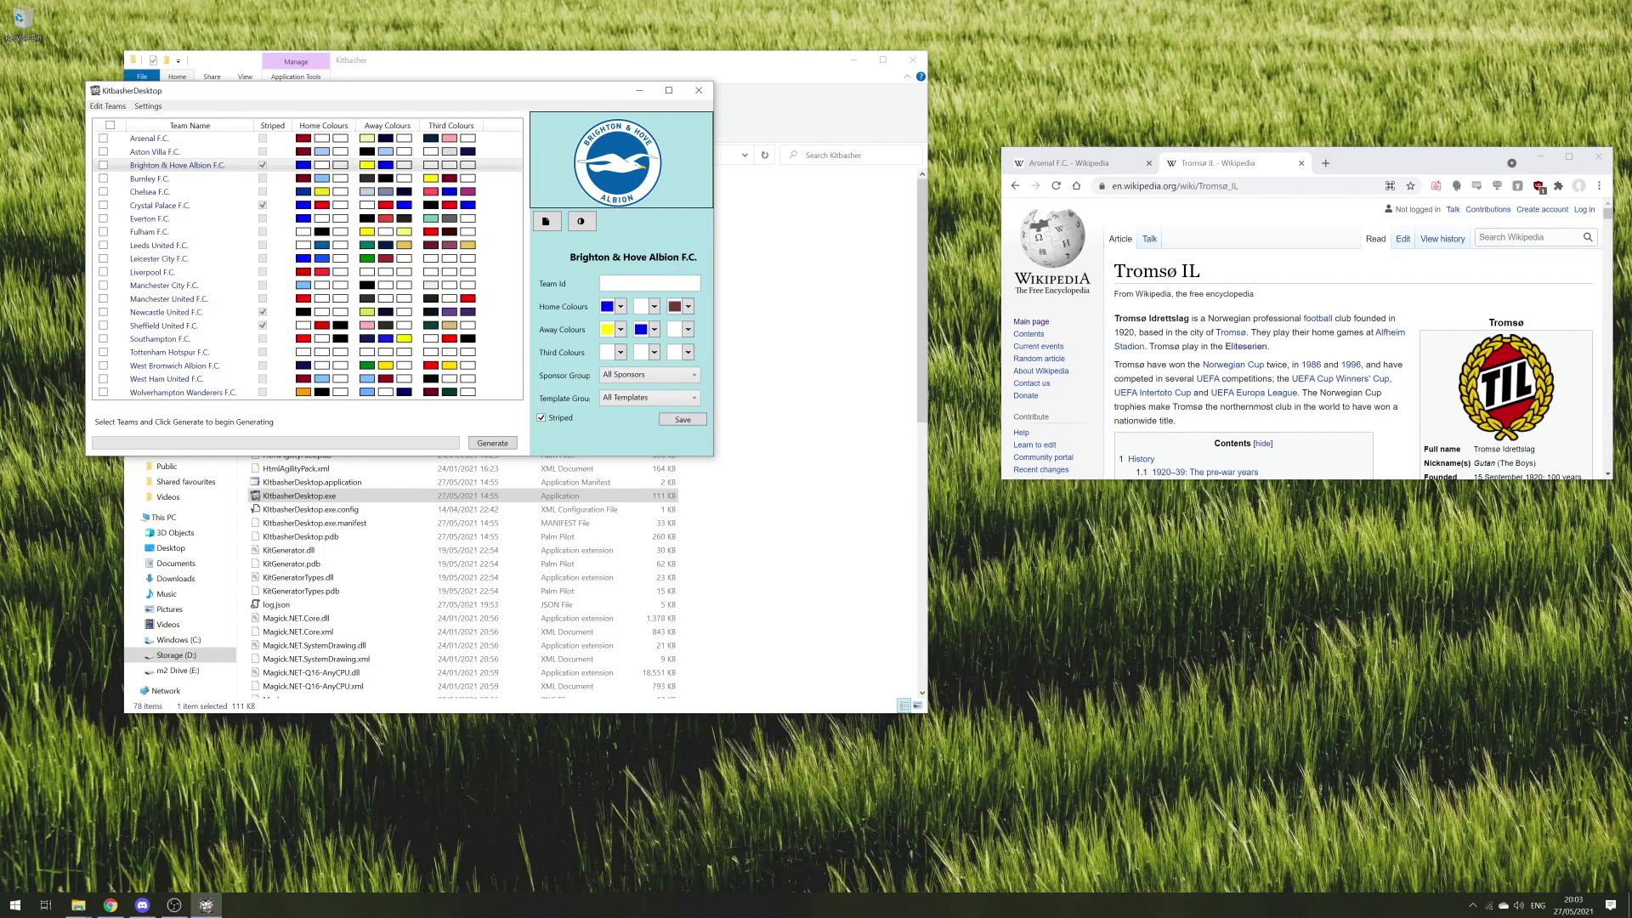
- Set Brighton & Hove Albion F.C.'s third home colour to standard black and save the team
click(688, 307)
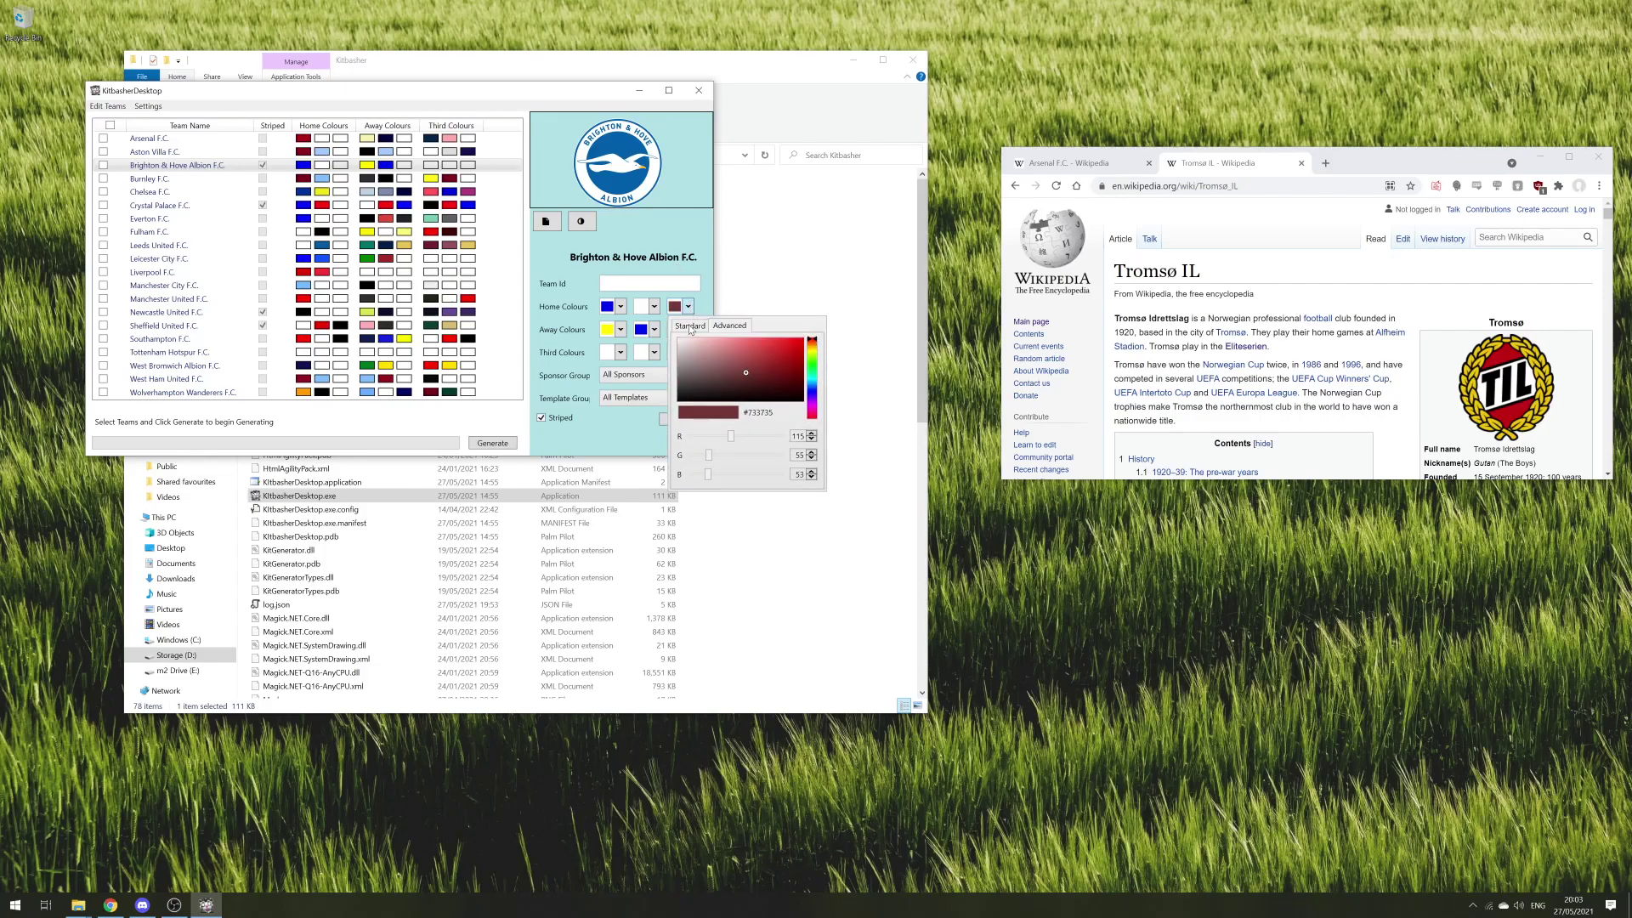
click(690, 326)
click(720, 537)
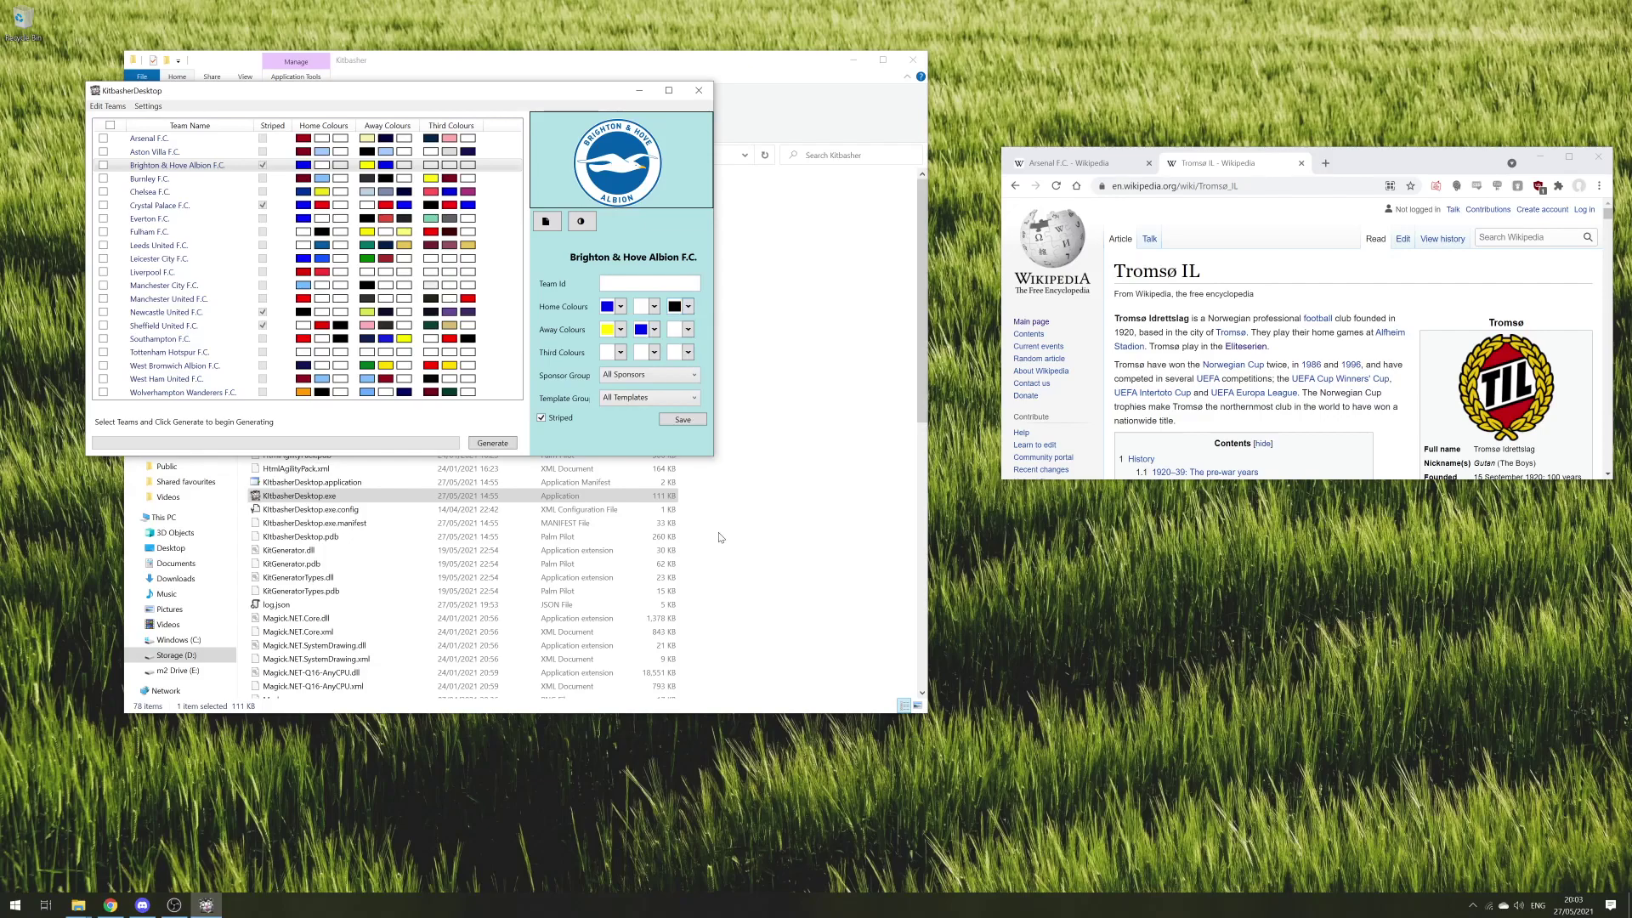
click(681, 419)
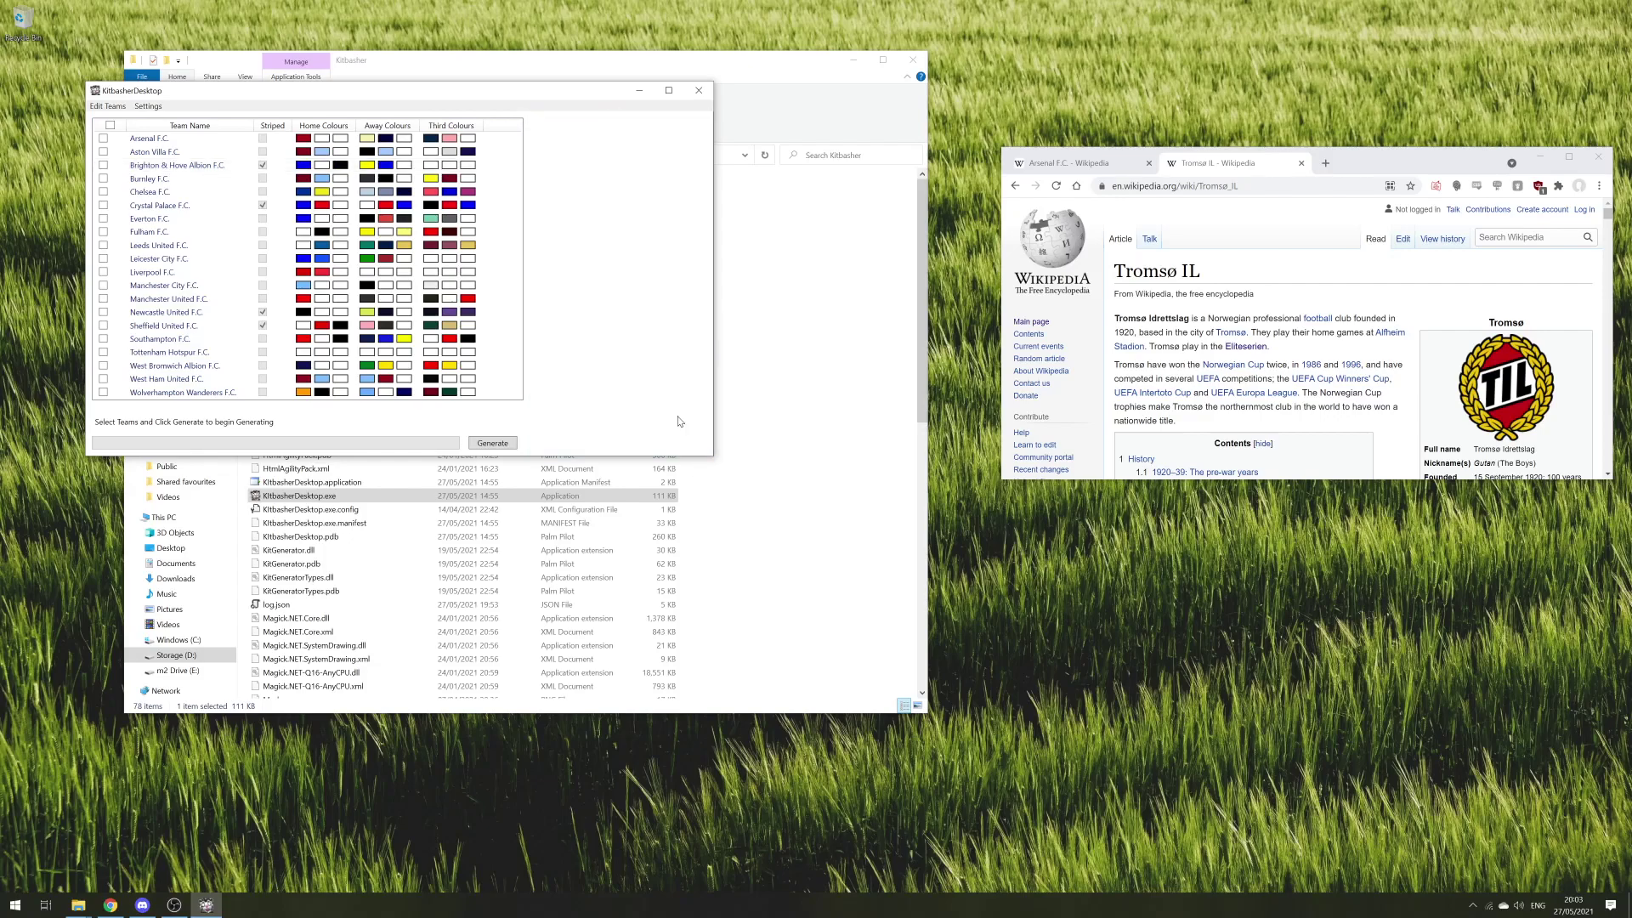
- Generate kits for Manchester United F.C. and Sheffield United F.C., and view the Sheffield United kit images in the output folder
click(161, 328)
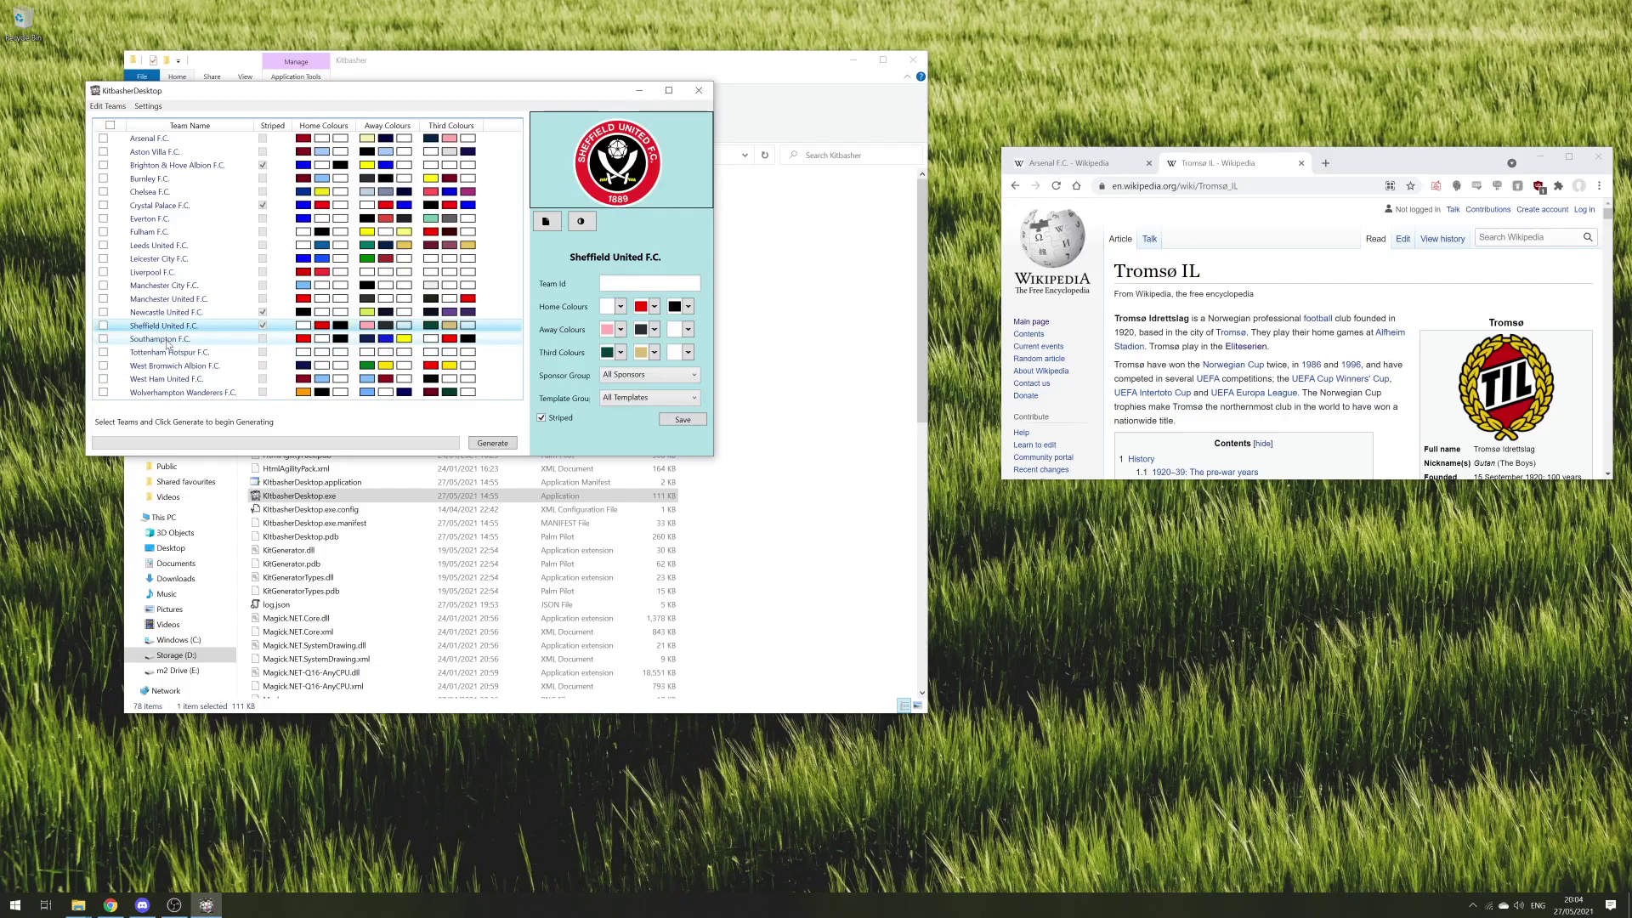
click(493, 444)
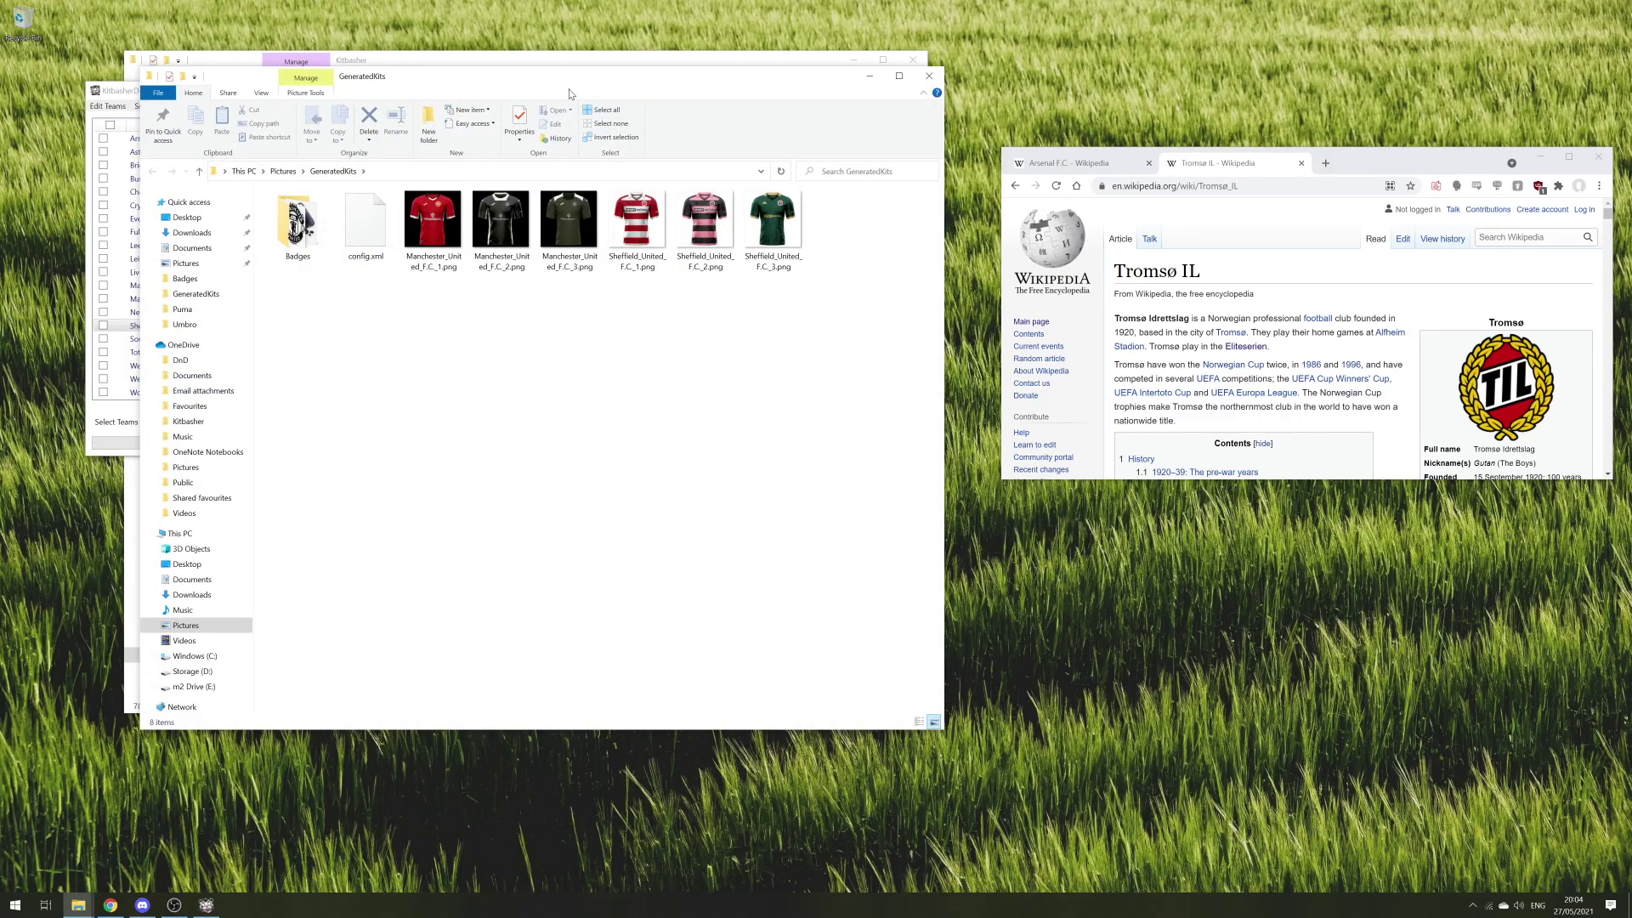
double_click(641, 235)
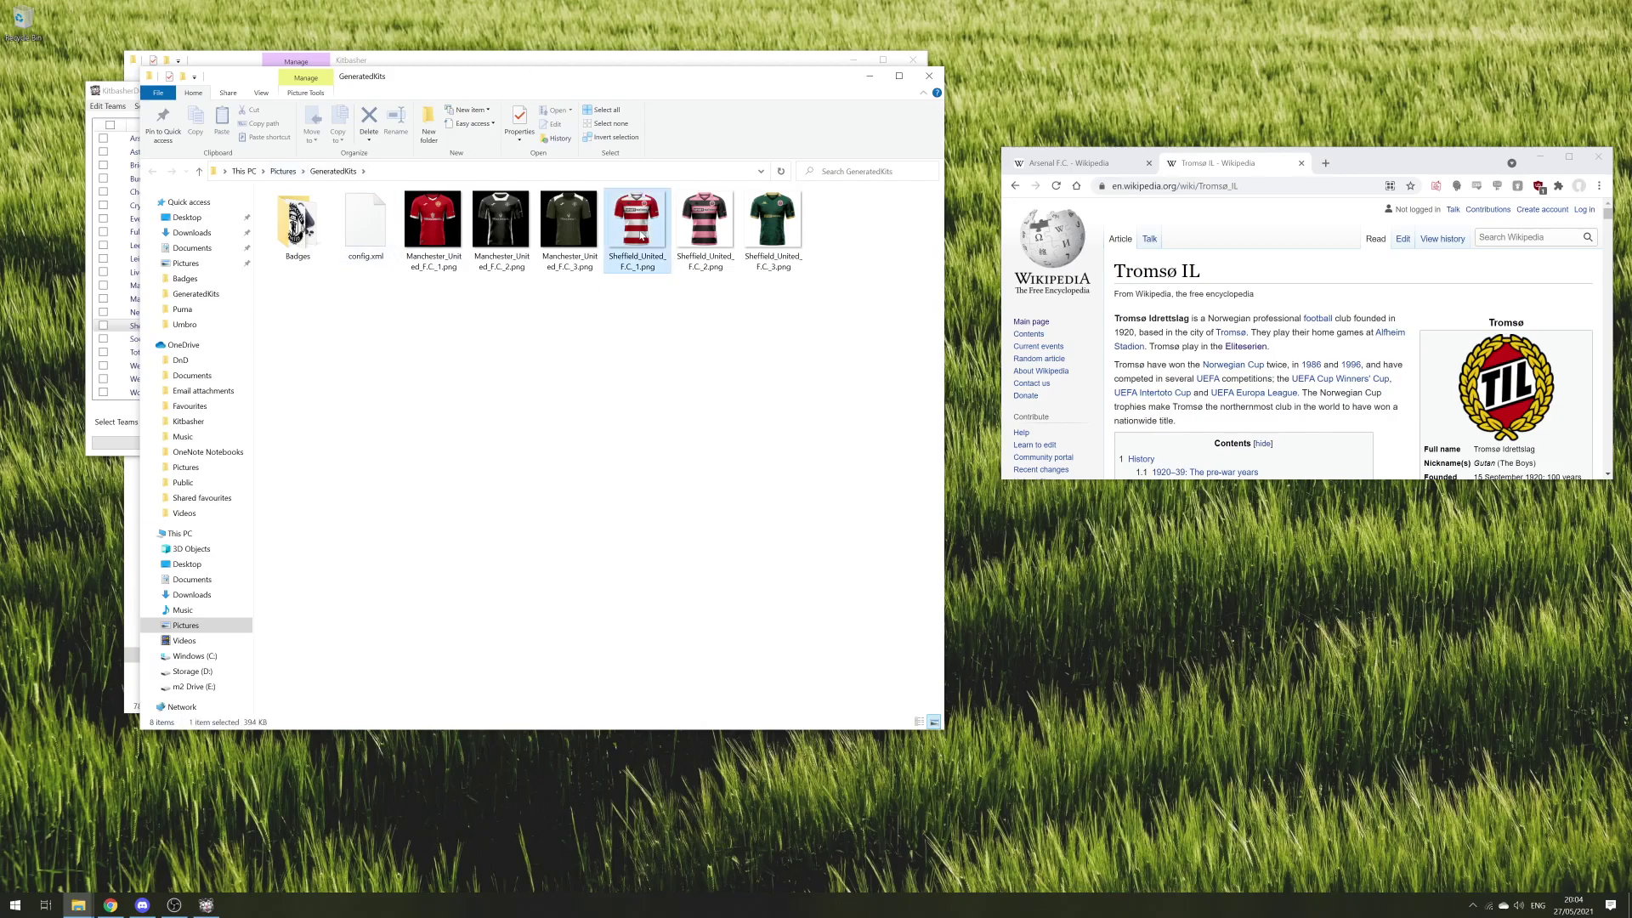
key(Right)
key(Right)
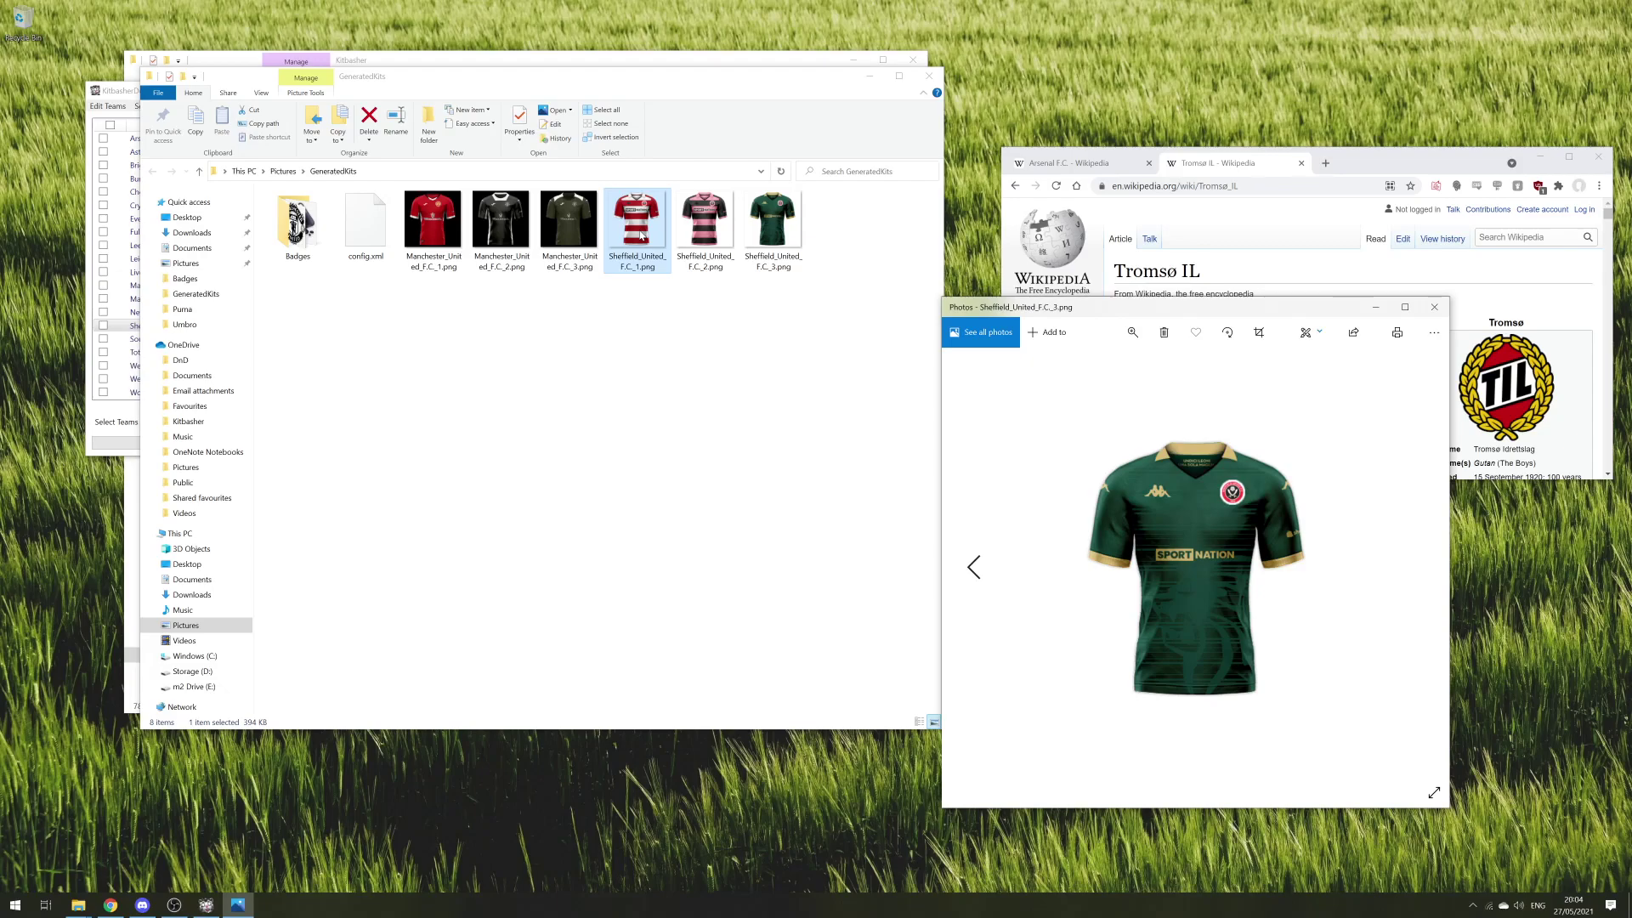
click(971, 346)
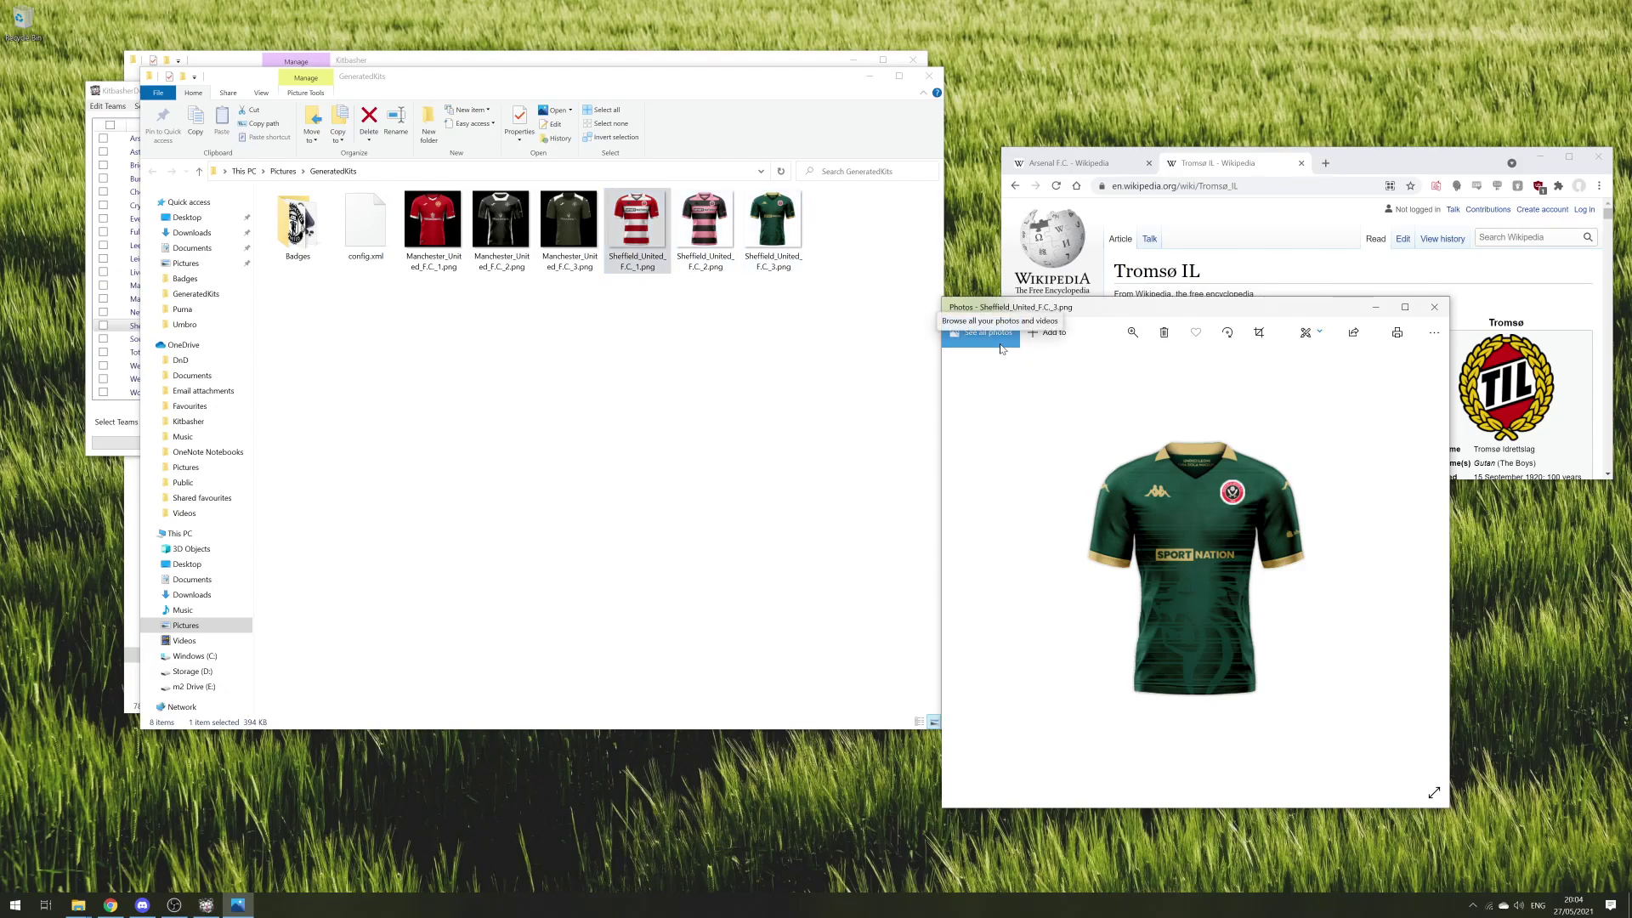
click(1434, 307)
click(586, 396)
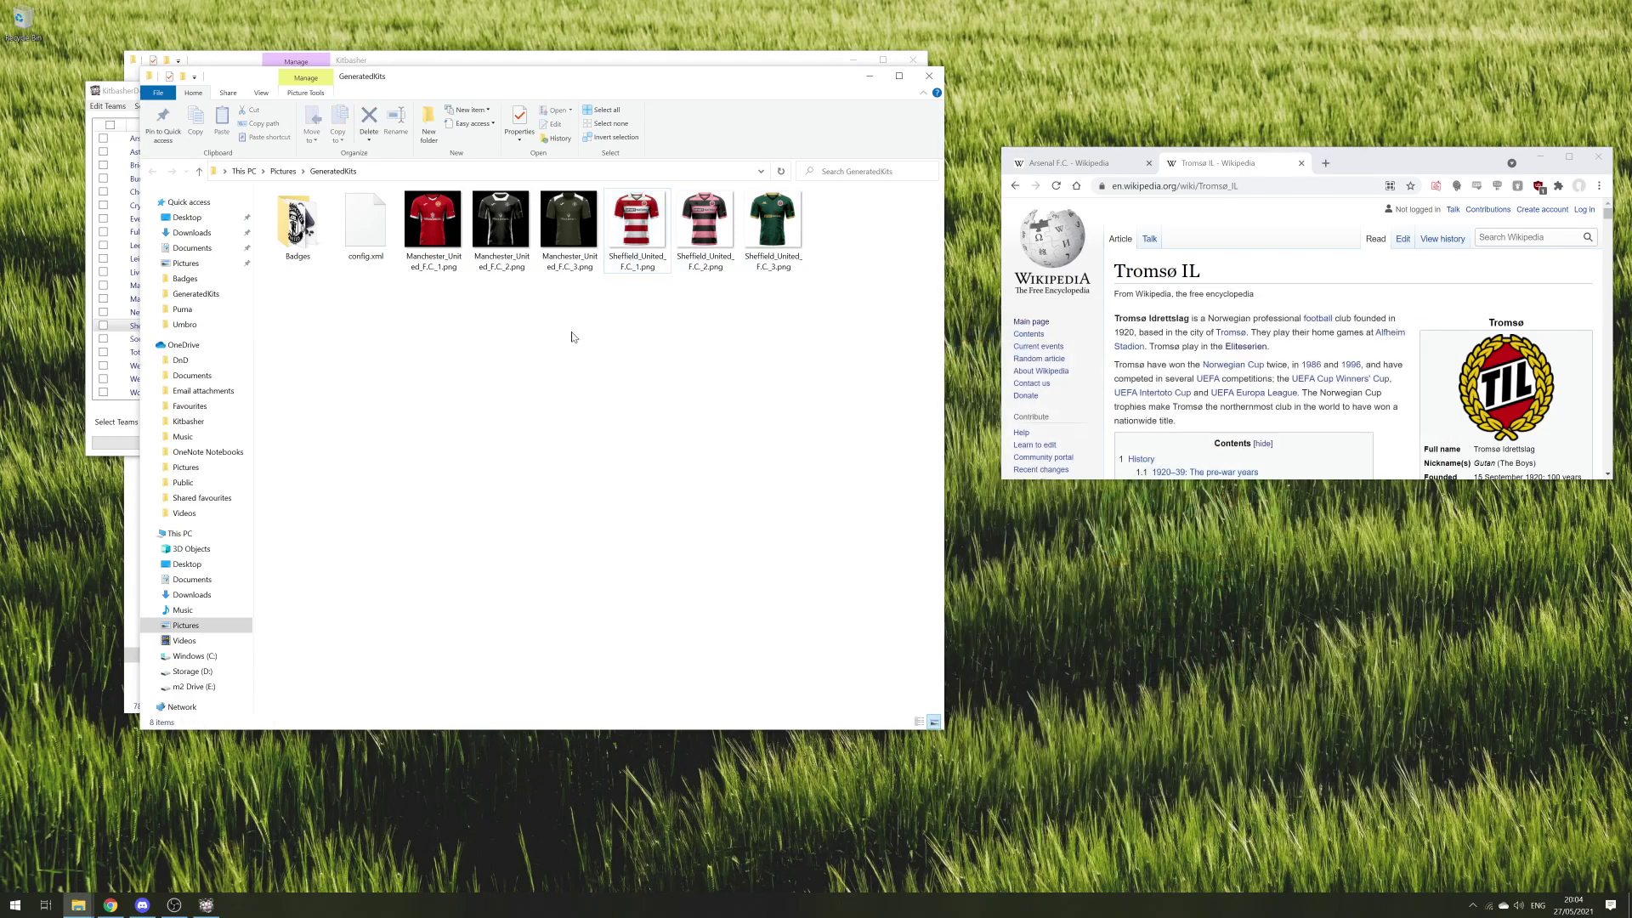
click(928, 77)
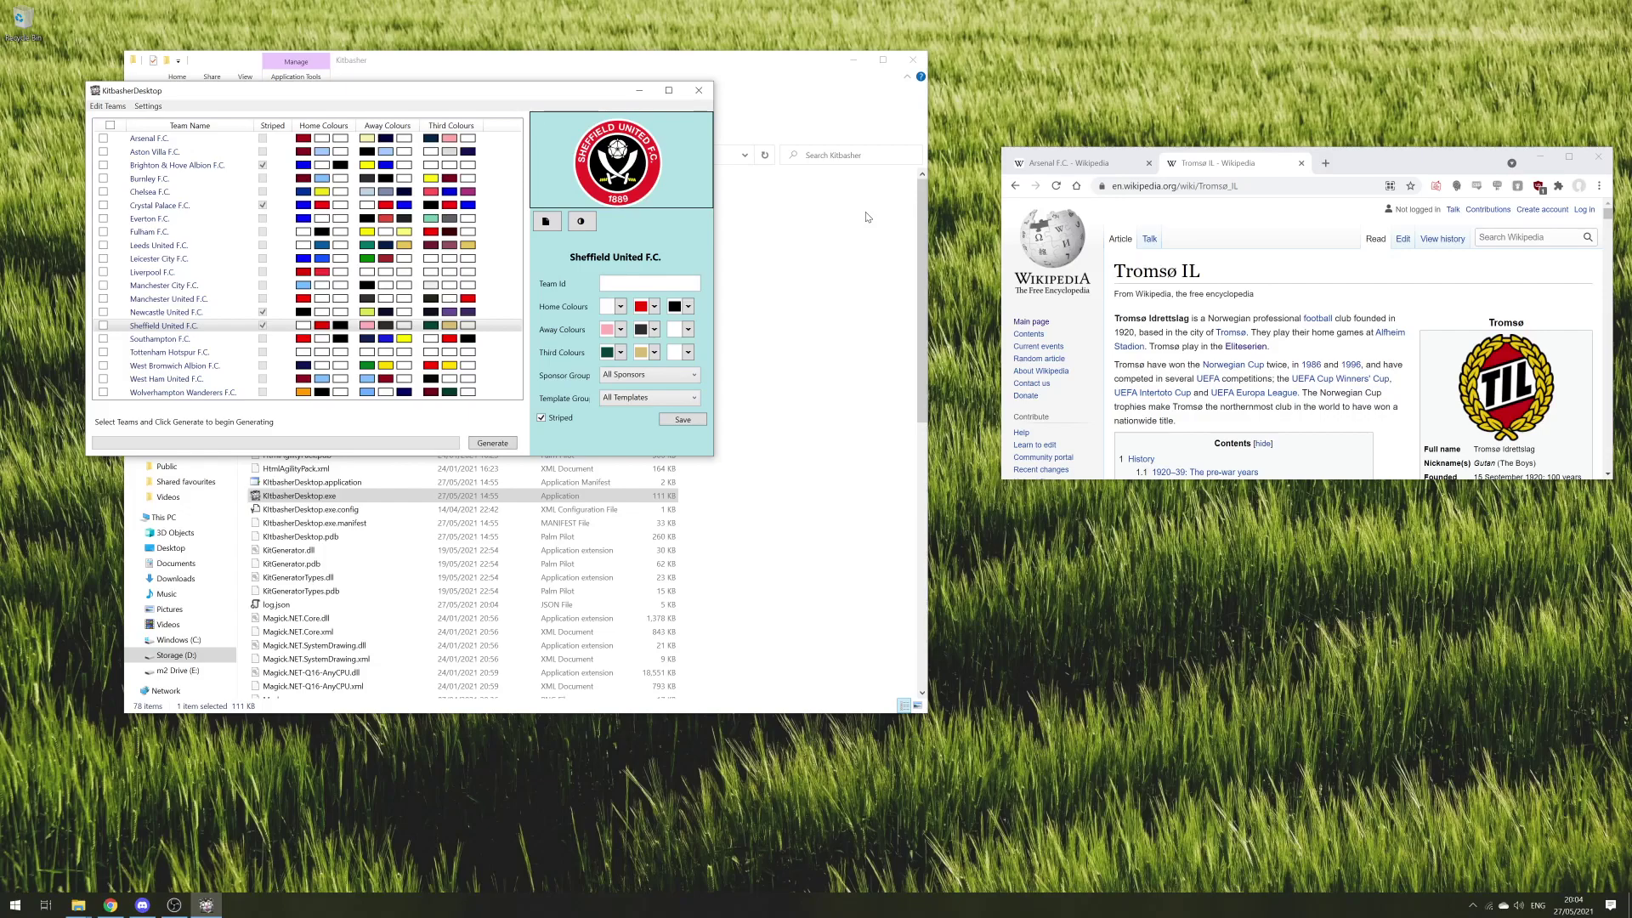
- Generate a contrast badge for Manchester United F.C. and close the badge dialog
click(202, 301)
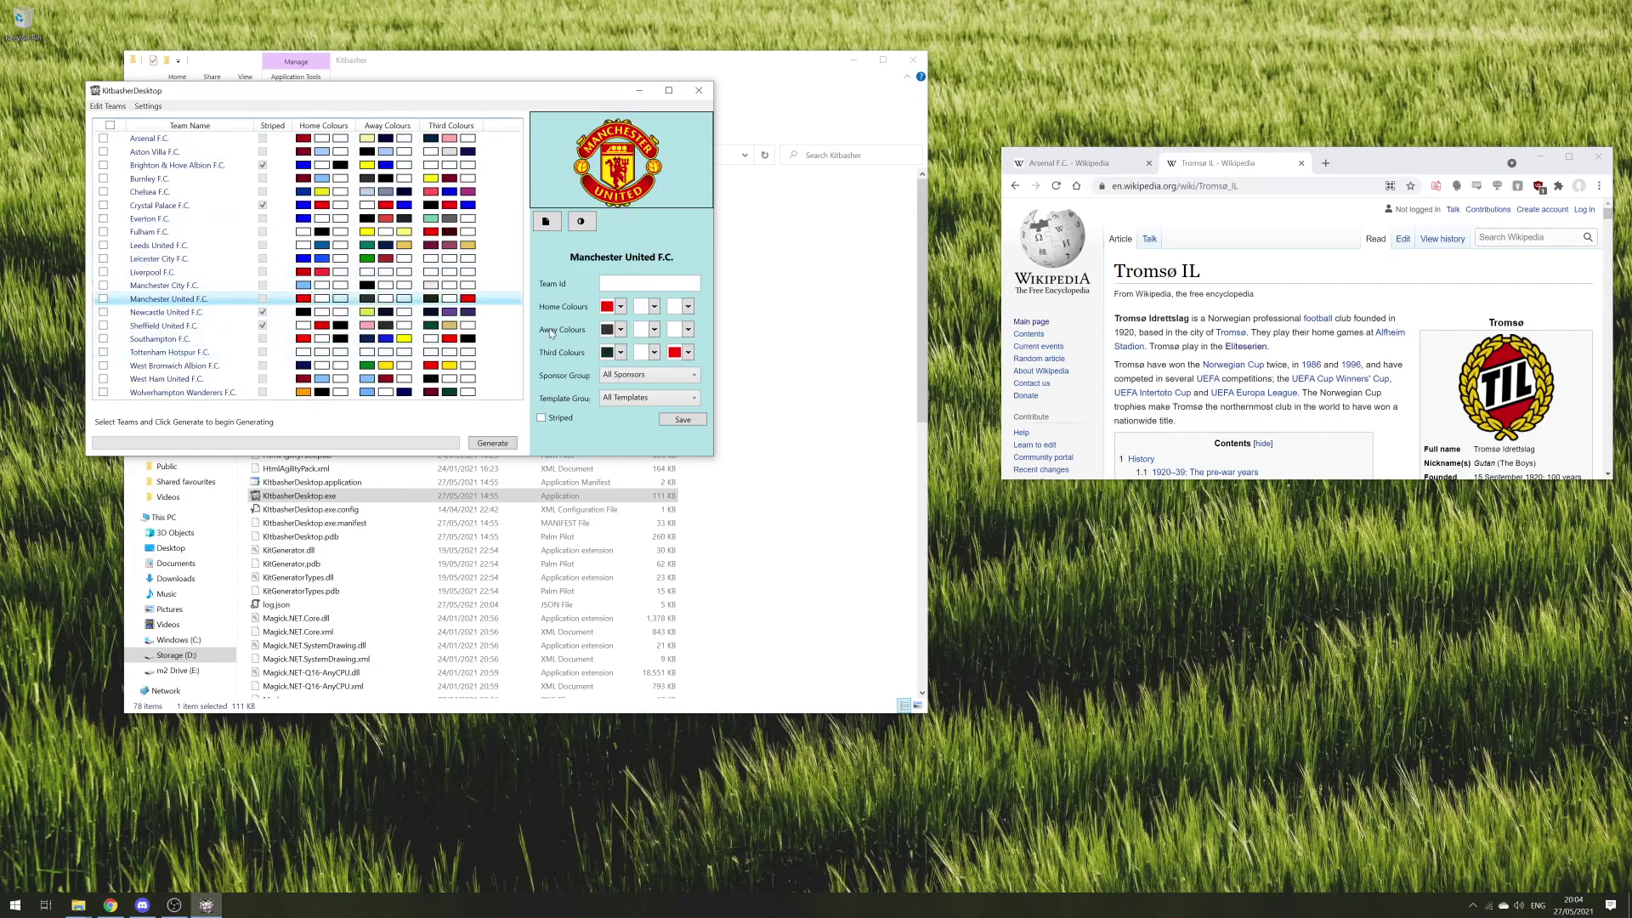
click(581, 221)
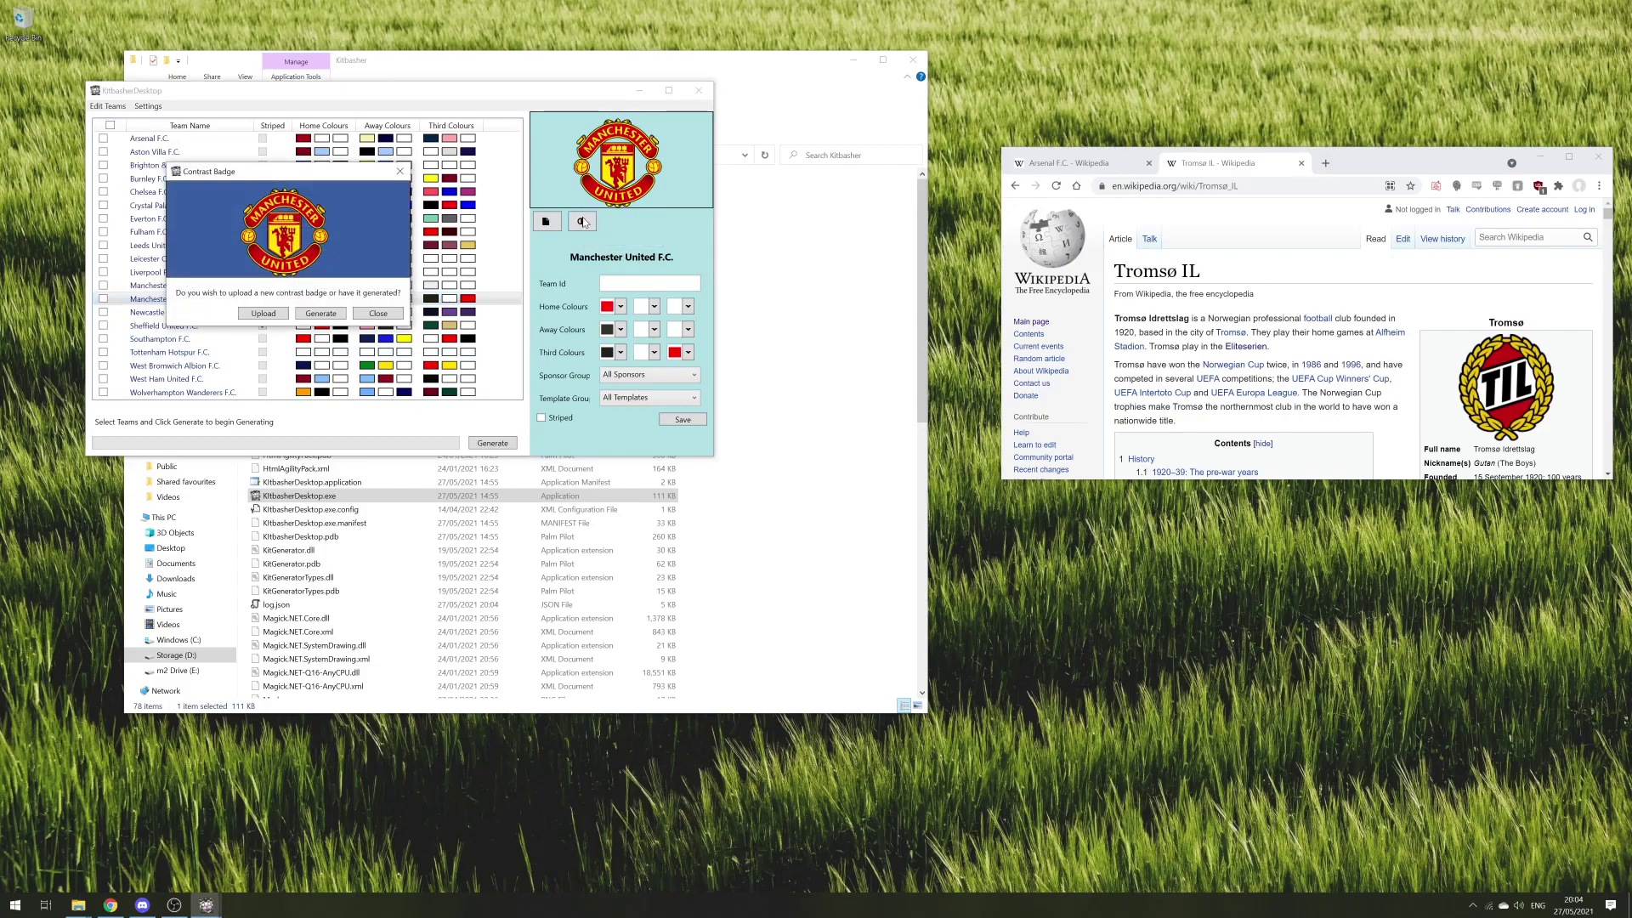
click(320, 314)
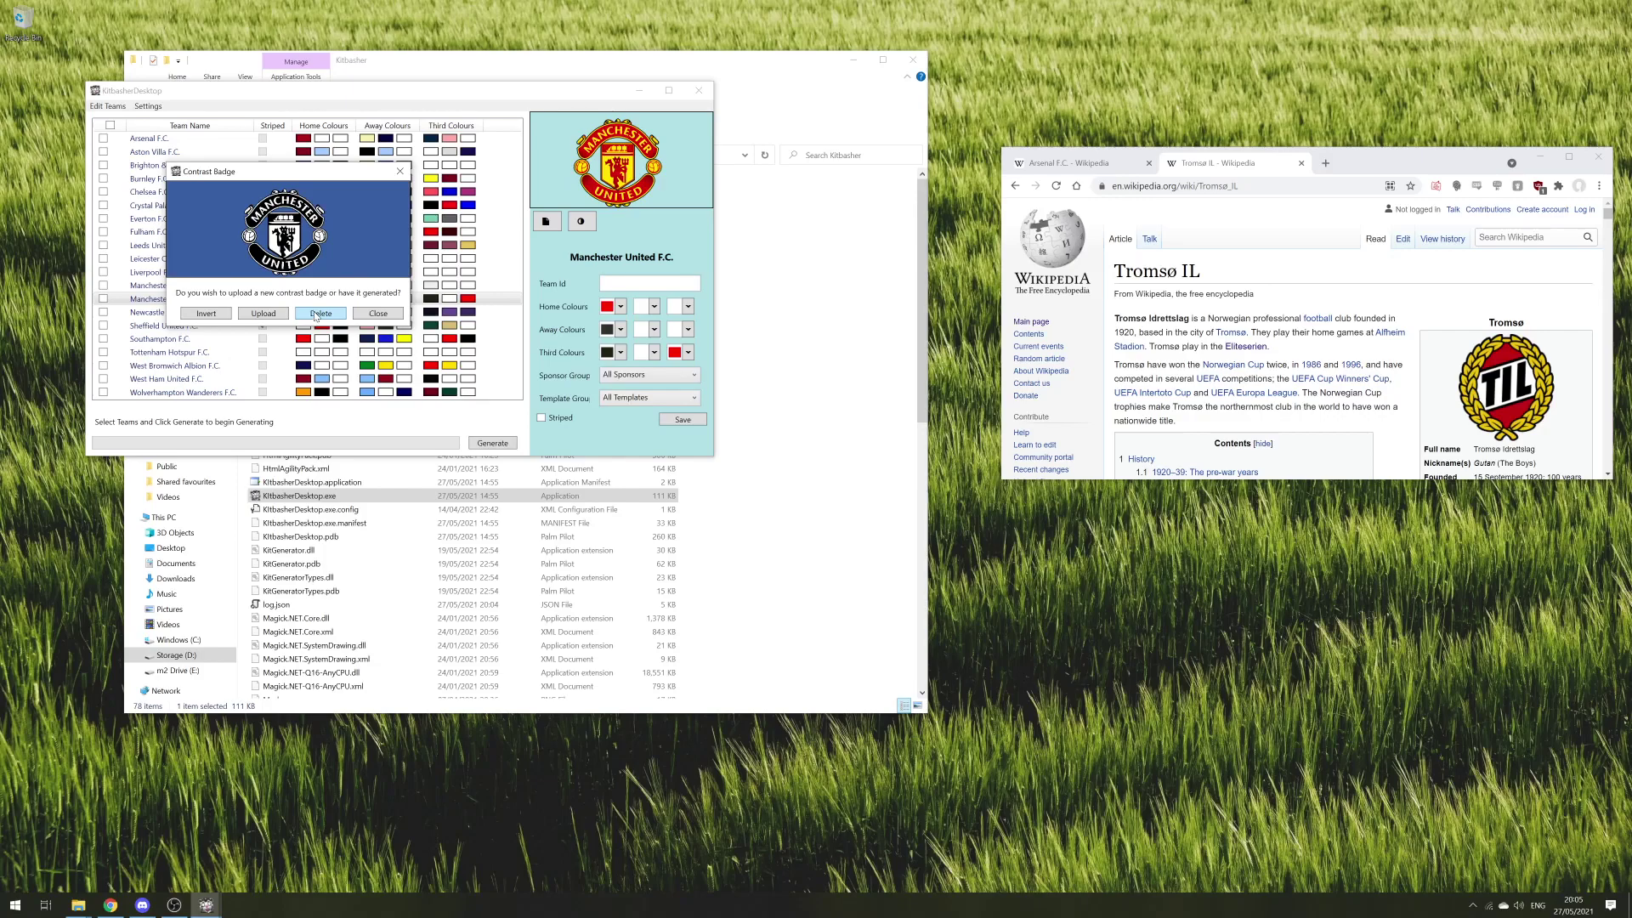
click(379, 314)
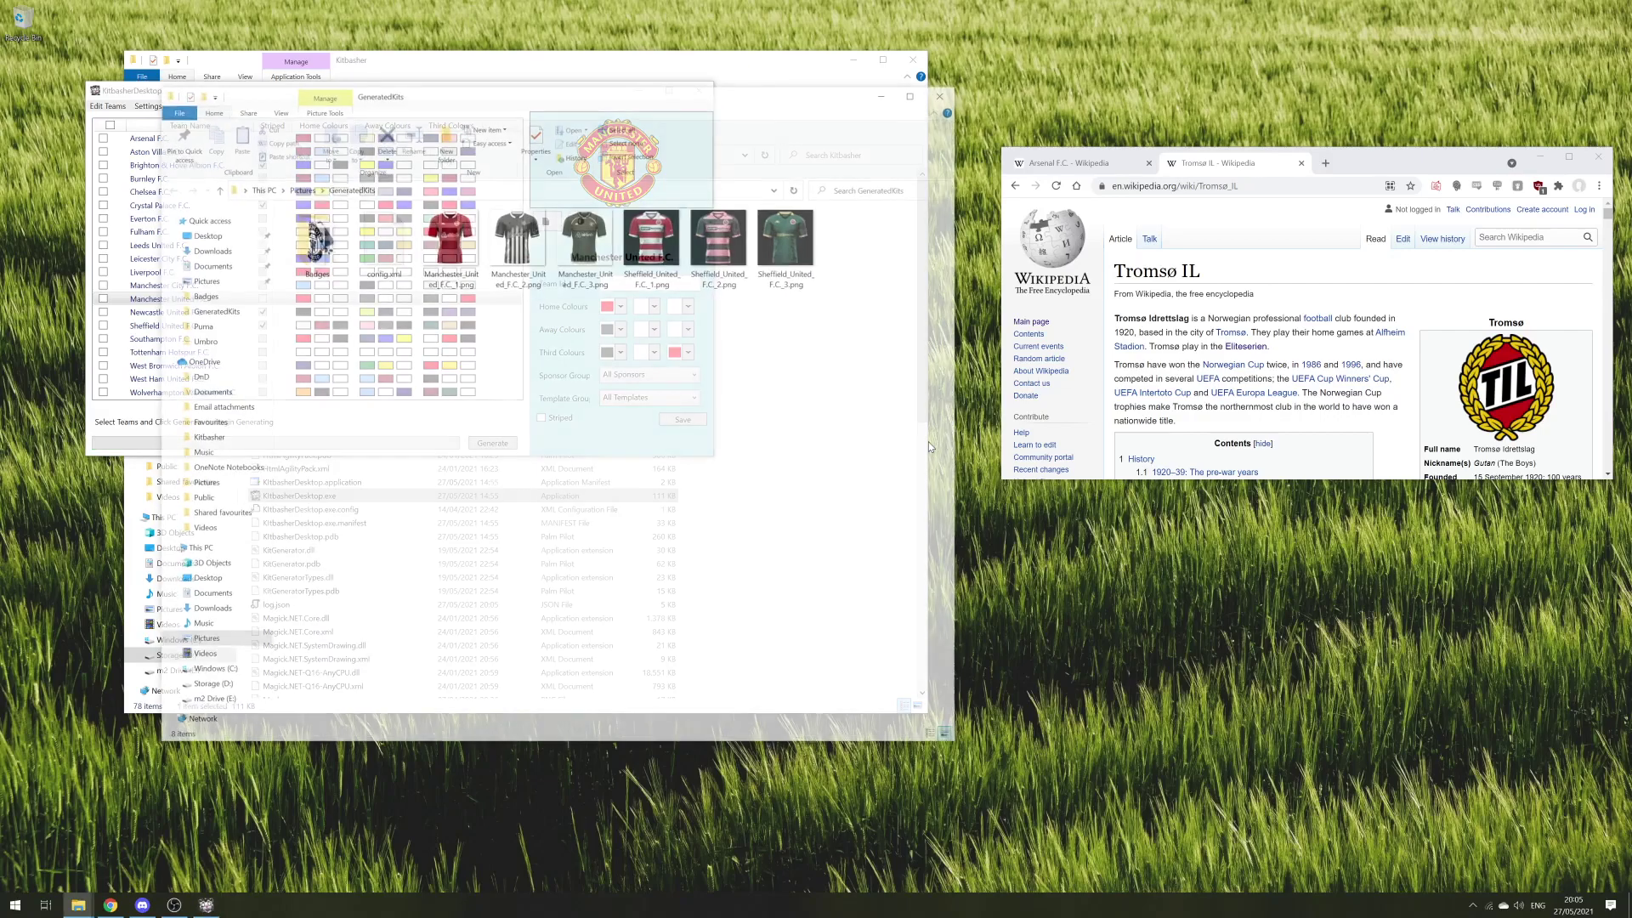
- View the three generated Manchester United F.C. kit images, and close the image viewer
double_click(456, 235)
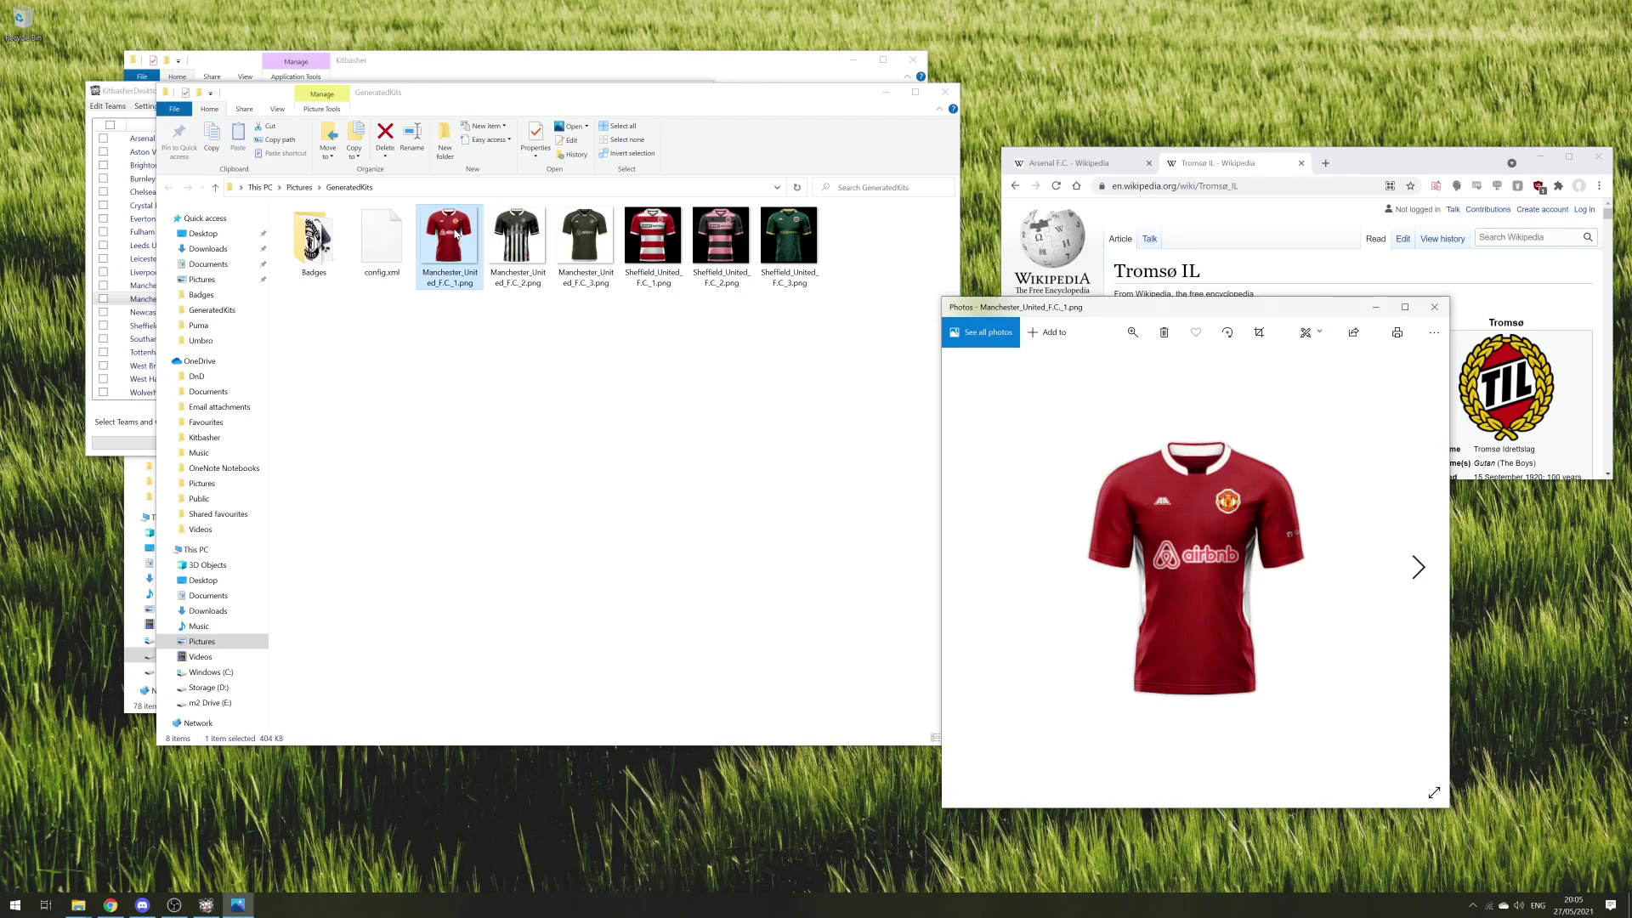
key(Right)
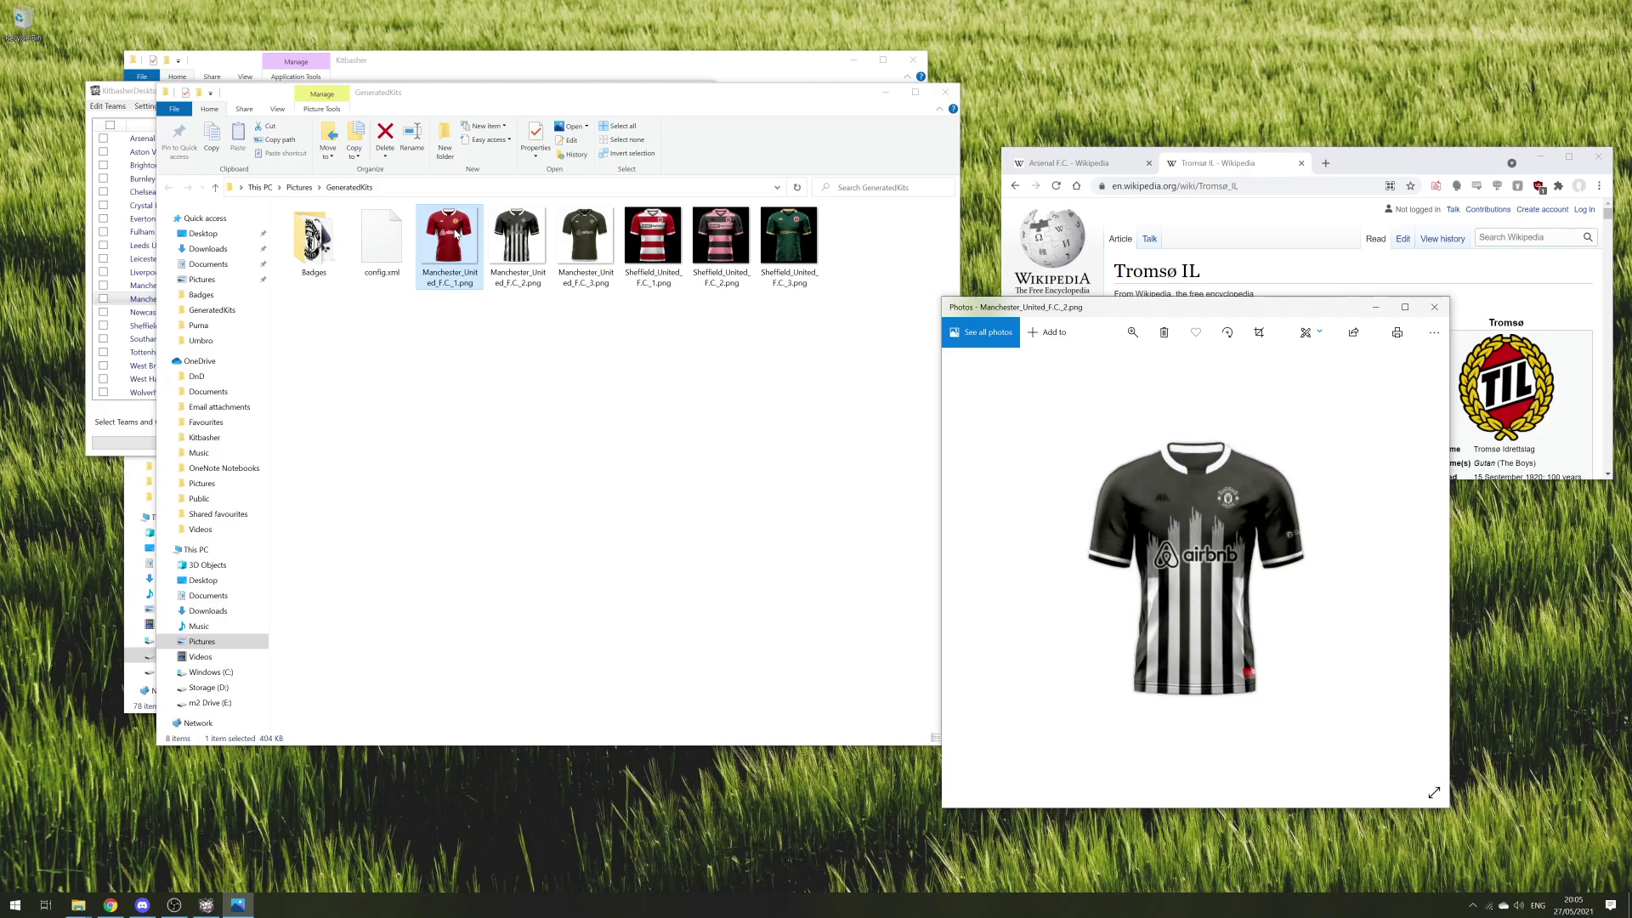
key(Right)
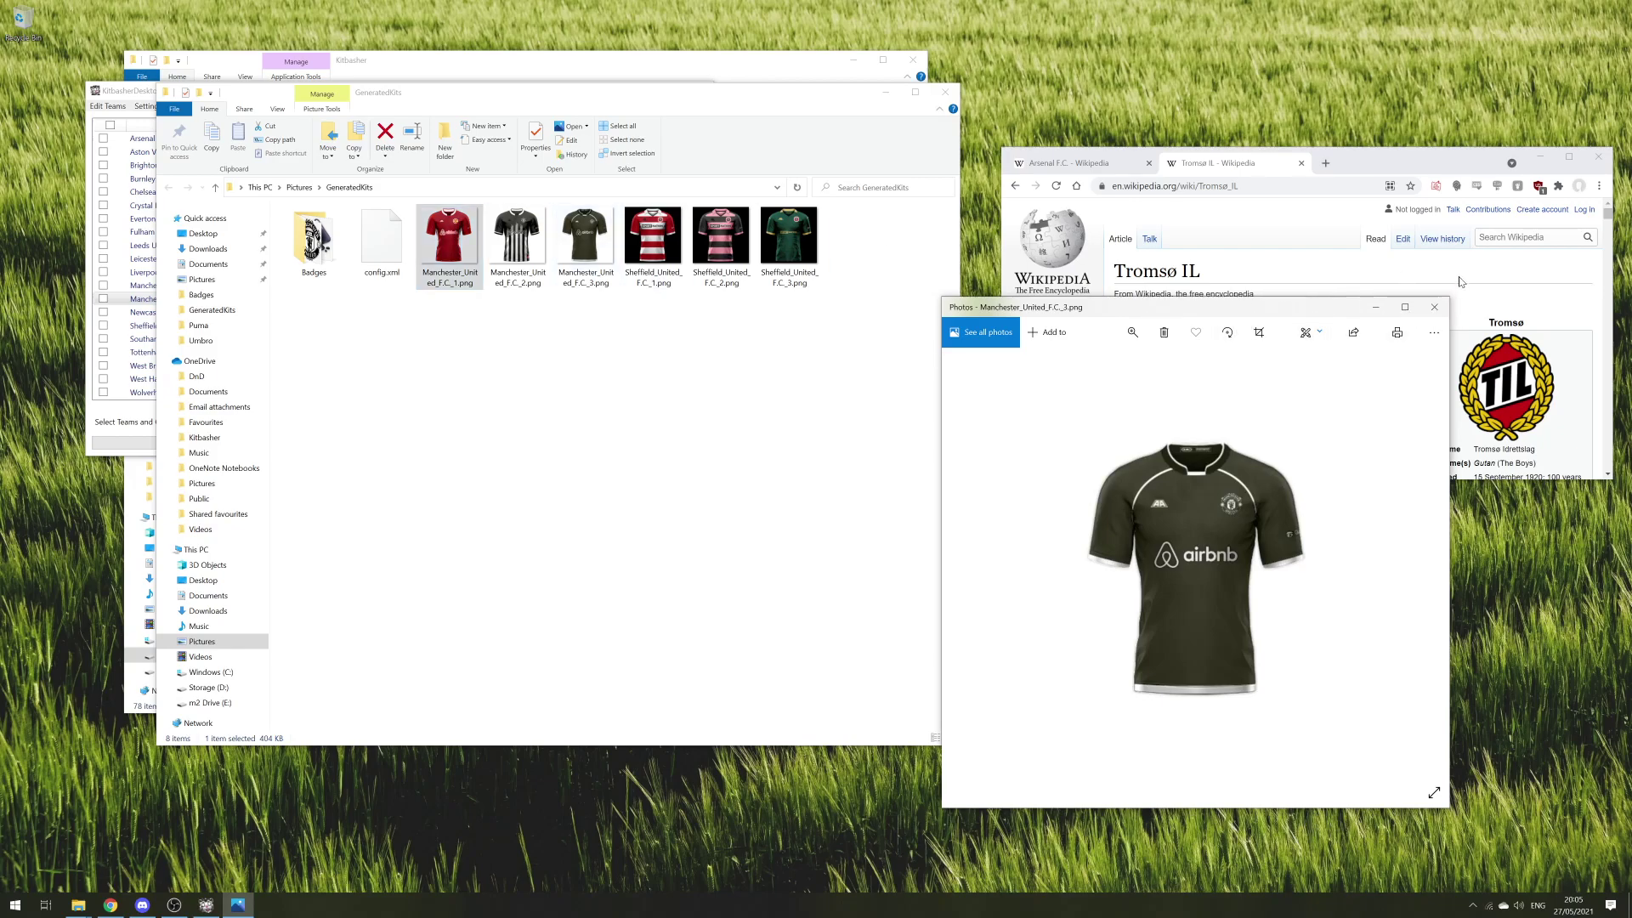
click(1435, 306)
click(734, 62)
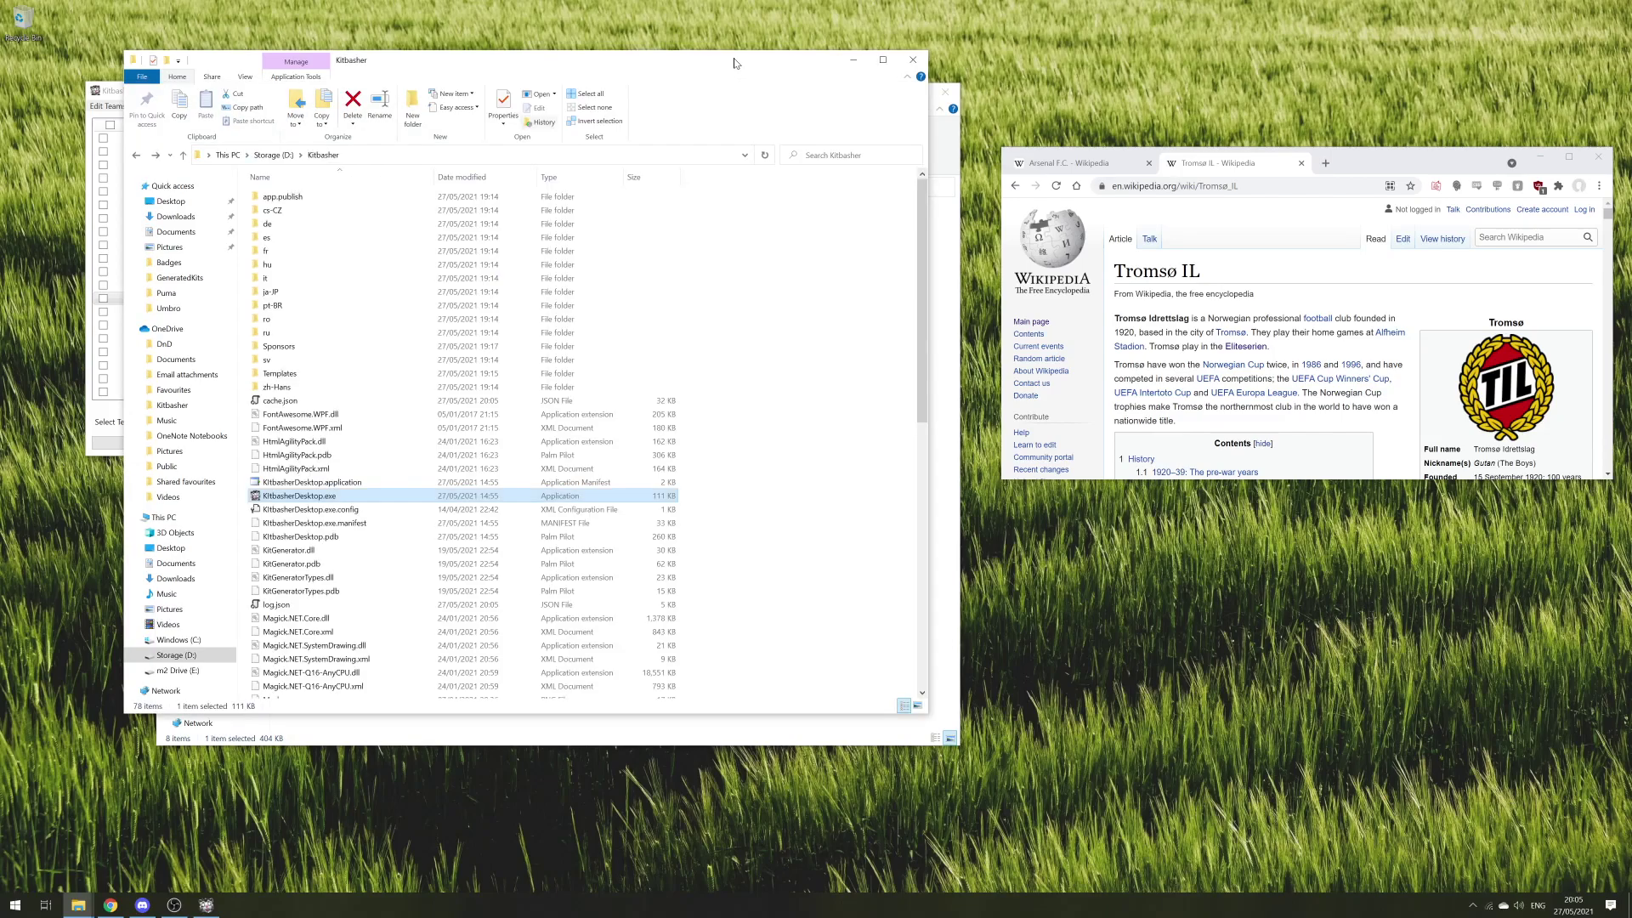
- Return to KitbasherDesktop and open the sponsor management window
click(206, 906)
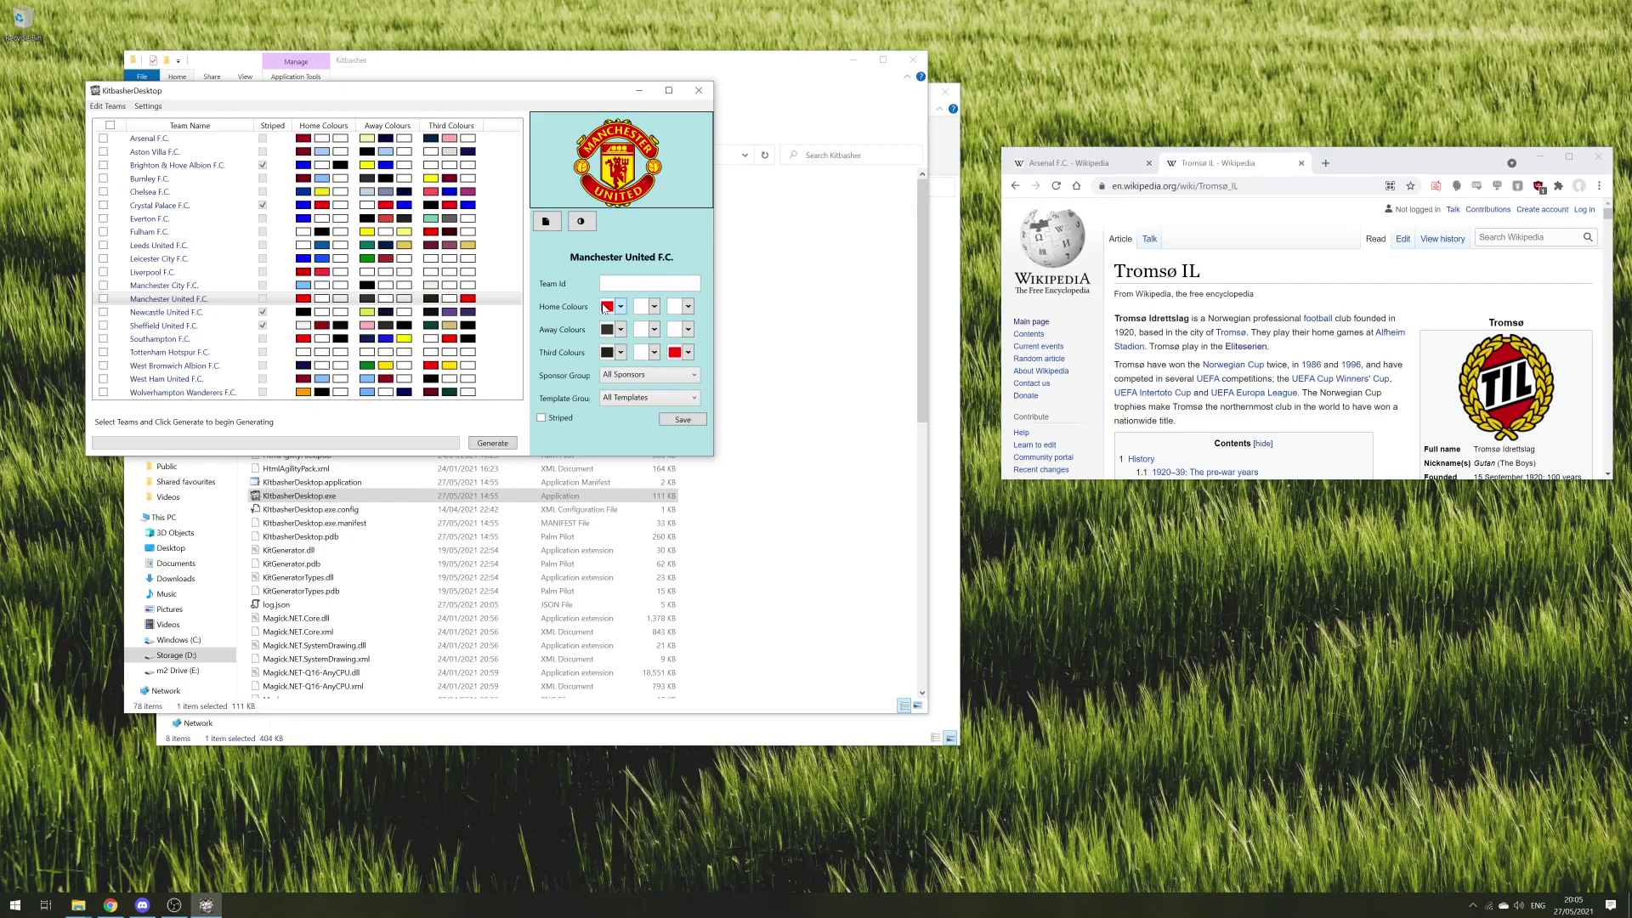
click(149, 106)
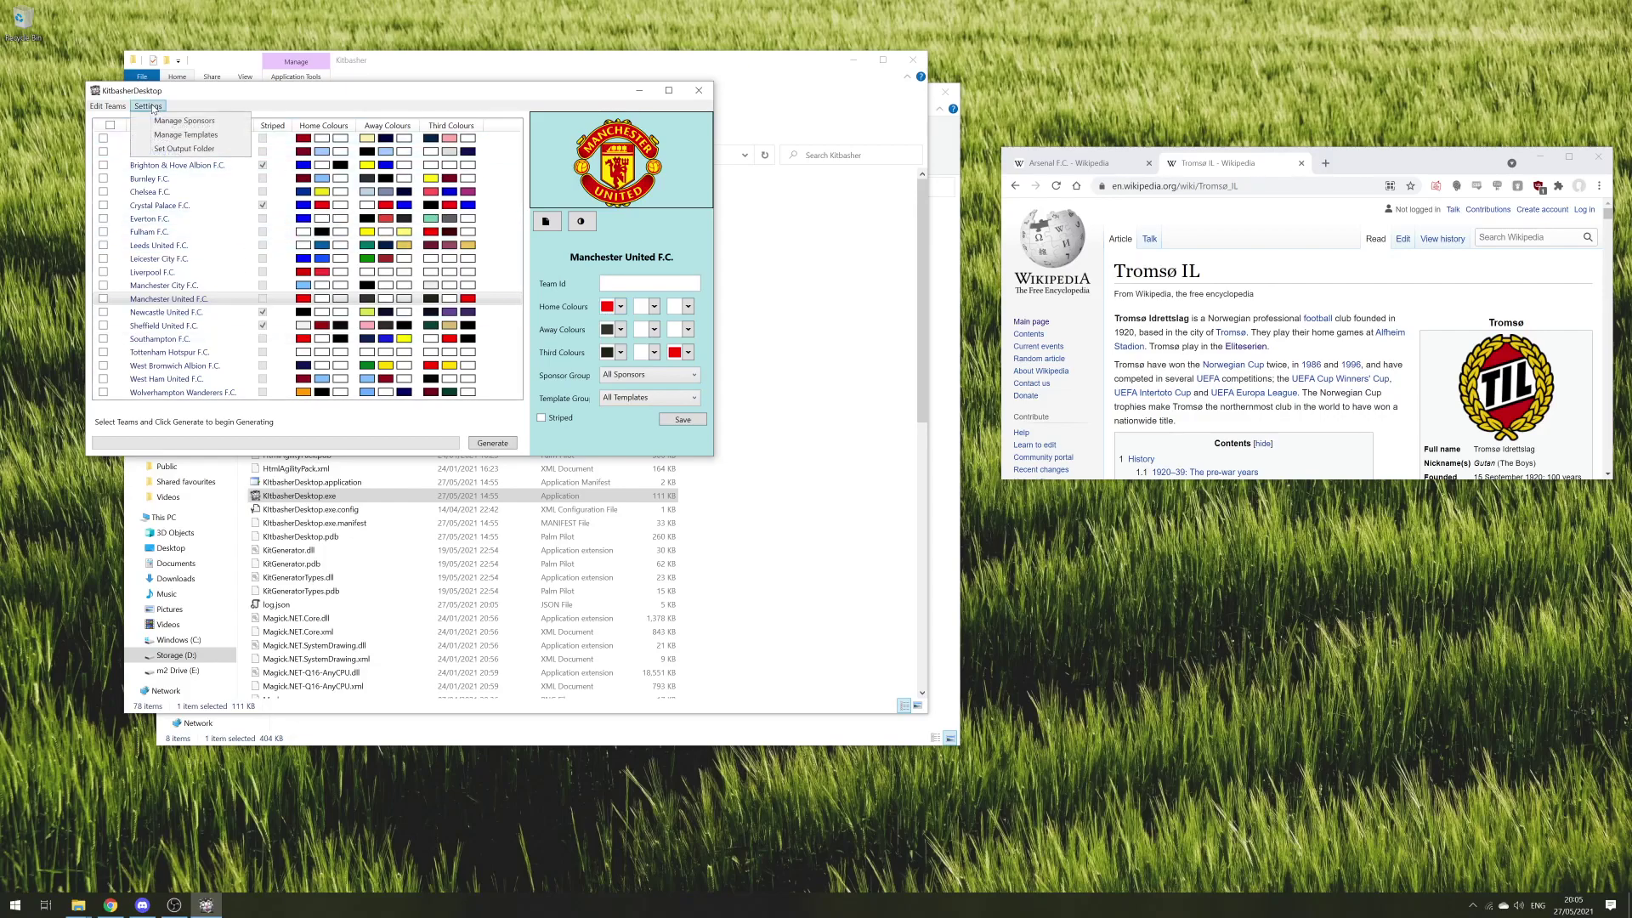
click(159, 122)
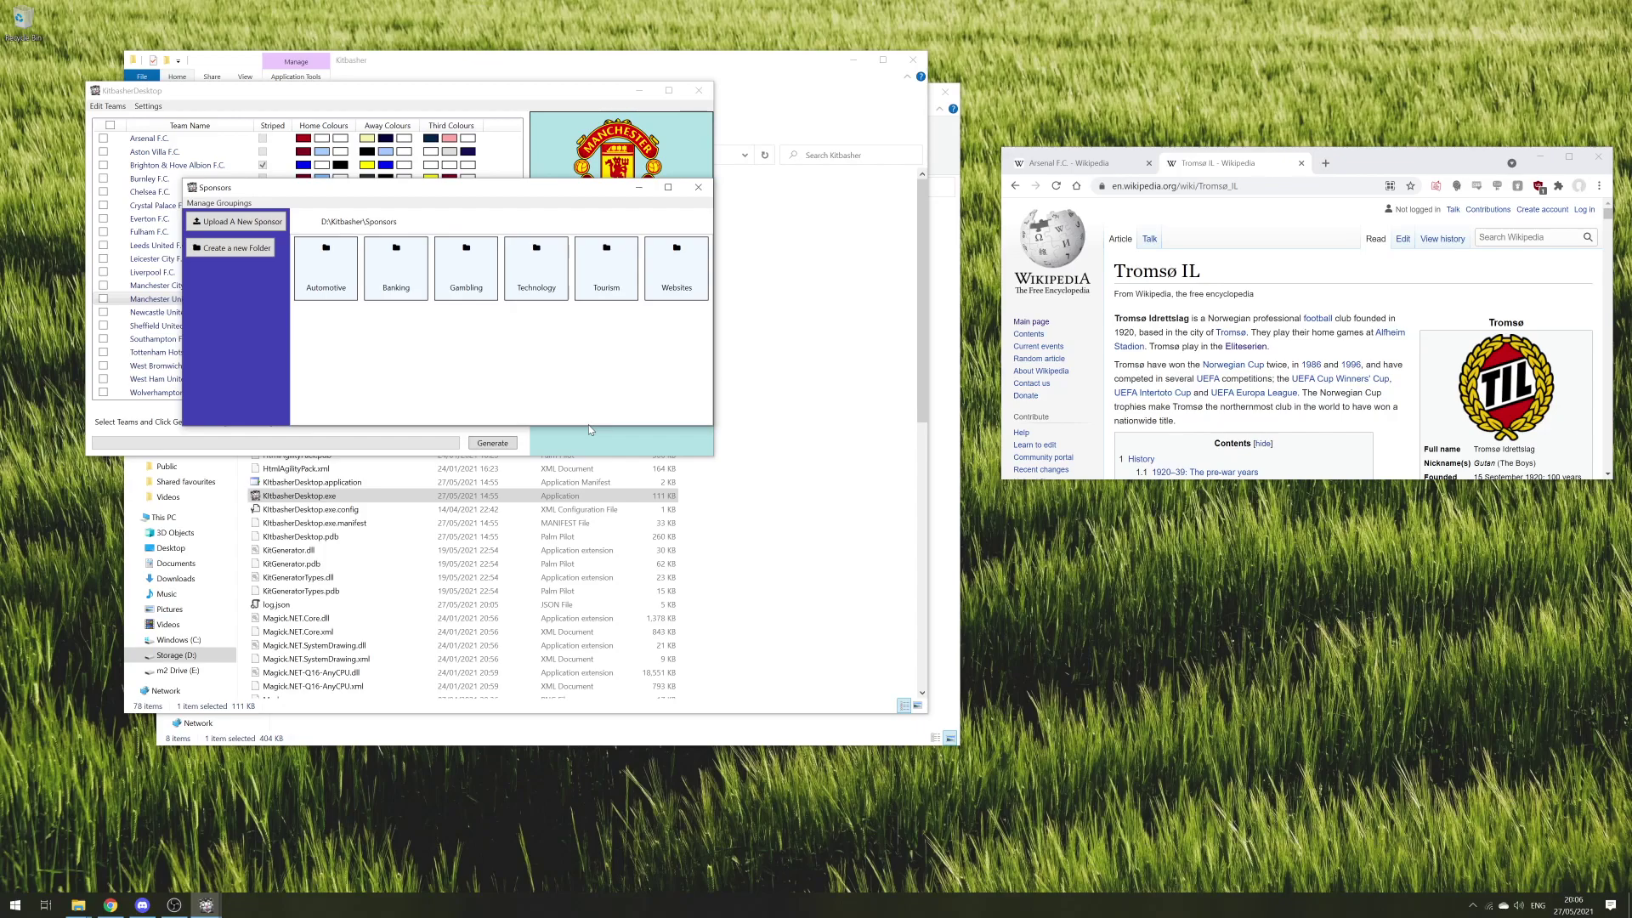
- Look at the weightings of the Gambling, Technology and Tourism sponsor folders
click(486, 280)
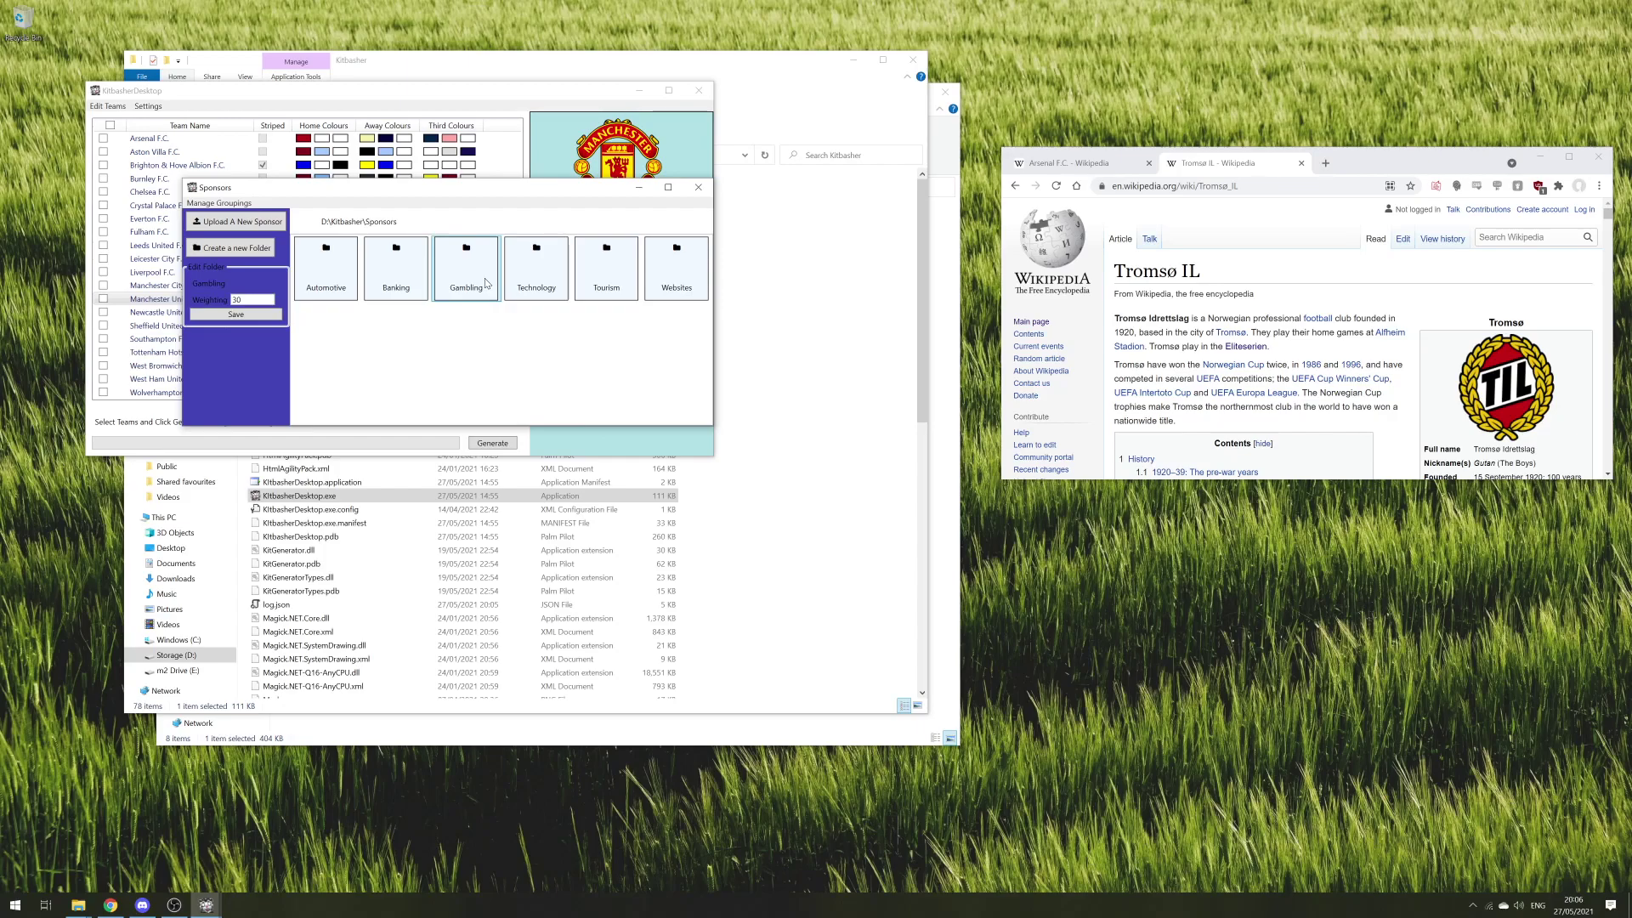
click(528, 277)
click(593, 279)
click(535, 269)
click(611, 278)
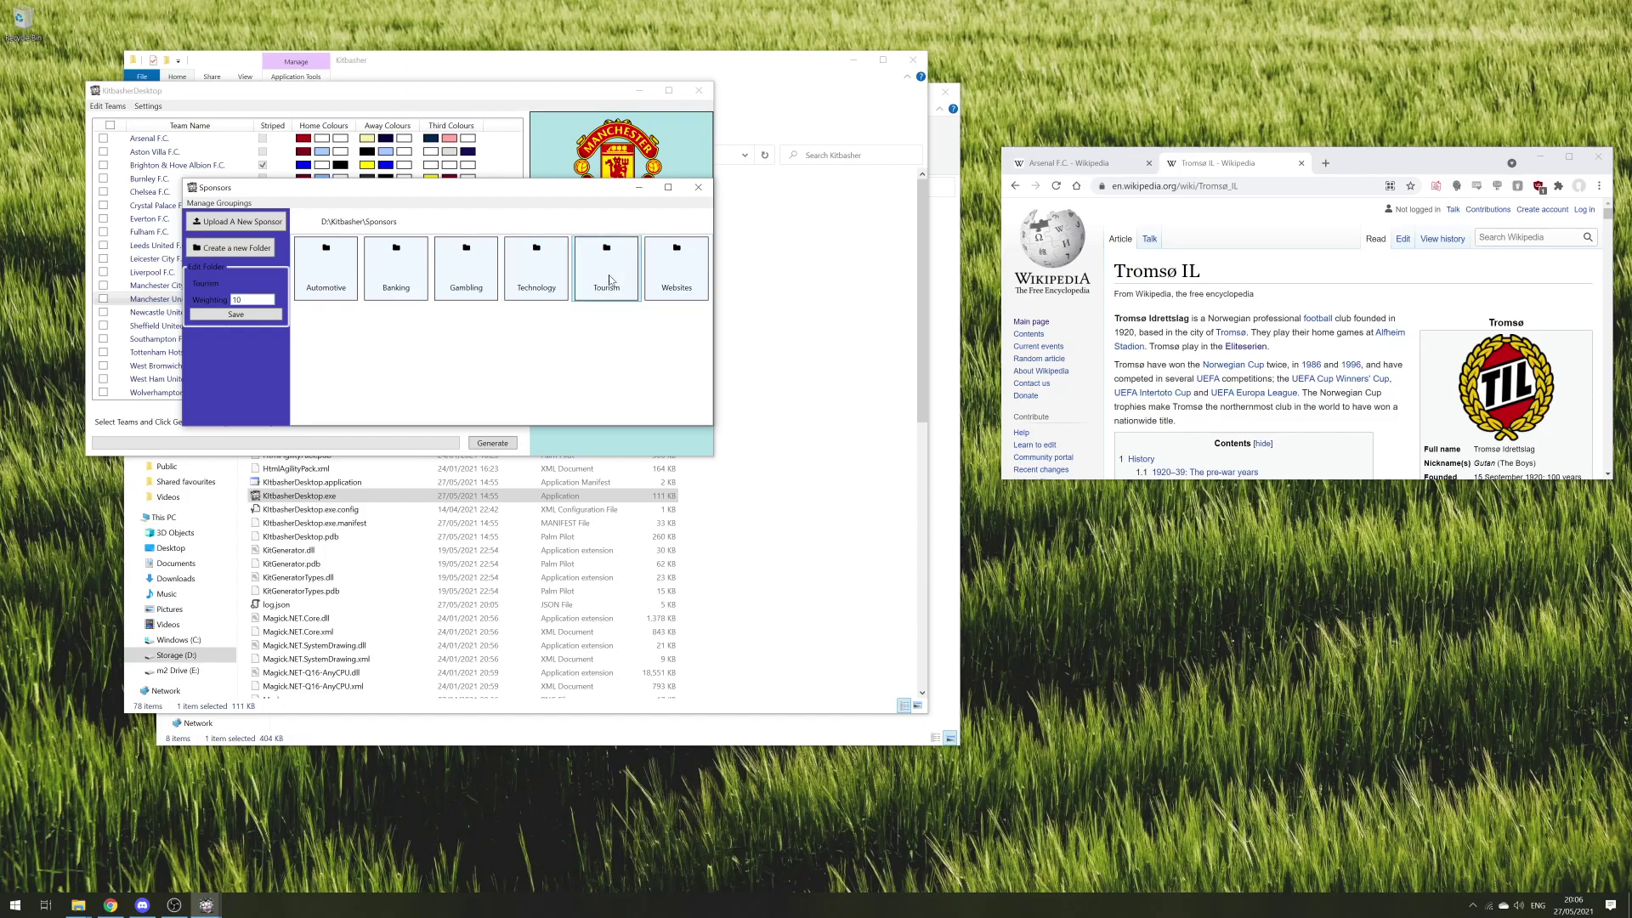
- Set the Gambling sponsor folder's weighting to 10 and save it
click(458, 263)
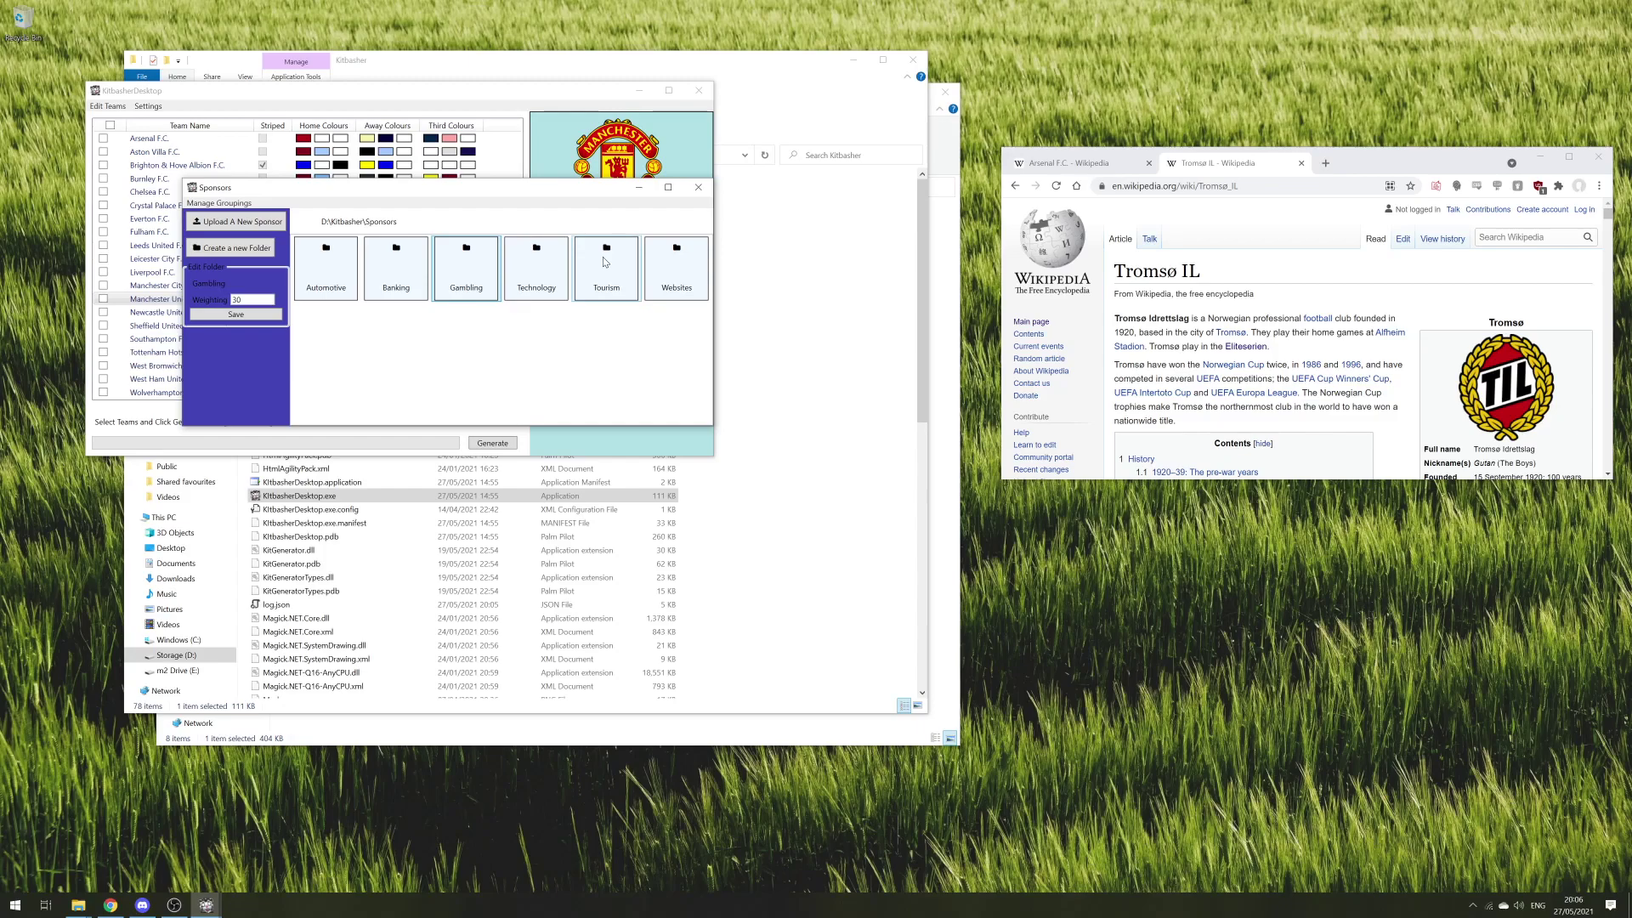
double_click(235, 300)
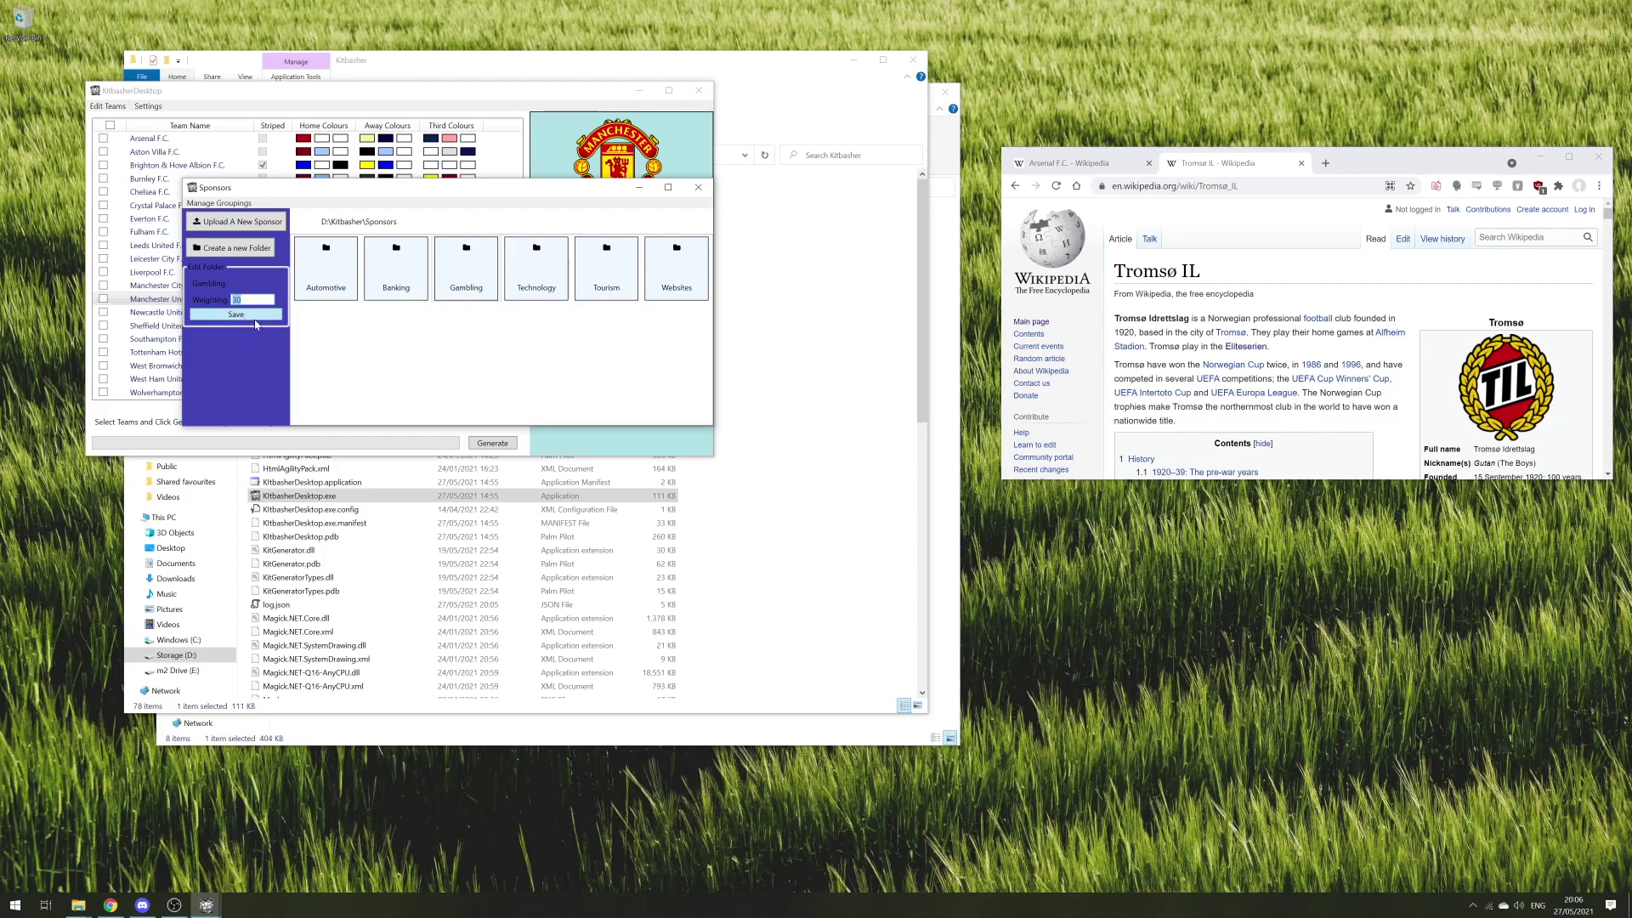
key(End)
text(50)
key(BackSpace)
text(10)
click(245, 315)
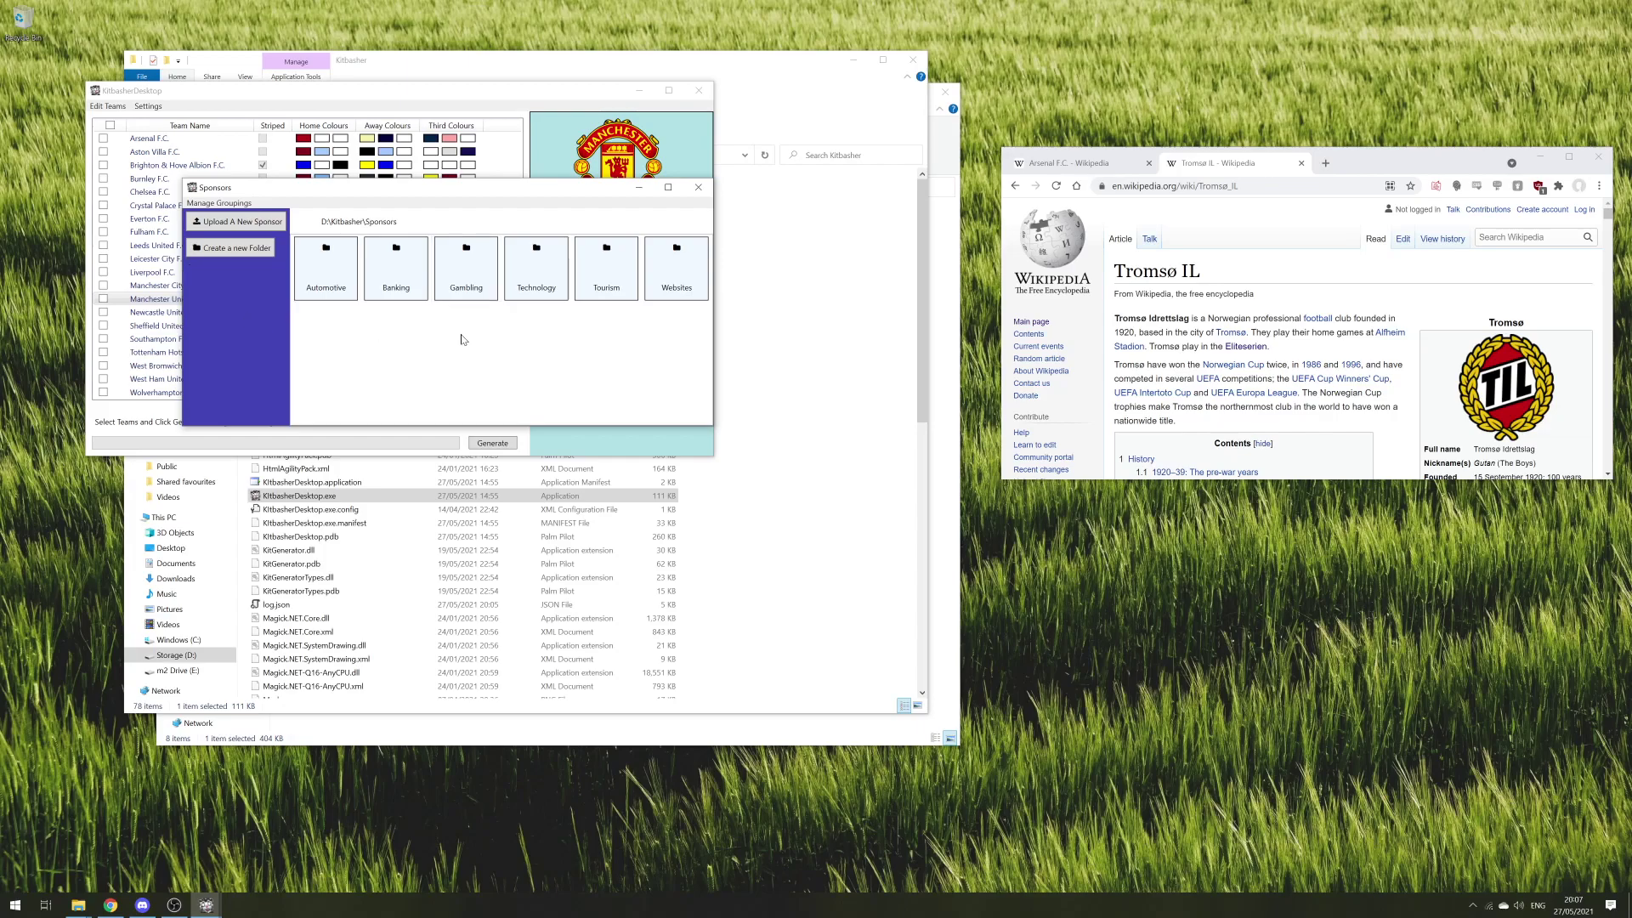
- Open the Gambling sponsor folder and examine the silhouette and outline options of sponsors such as 10bet, 888sport and boylesports
click(465, 285)
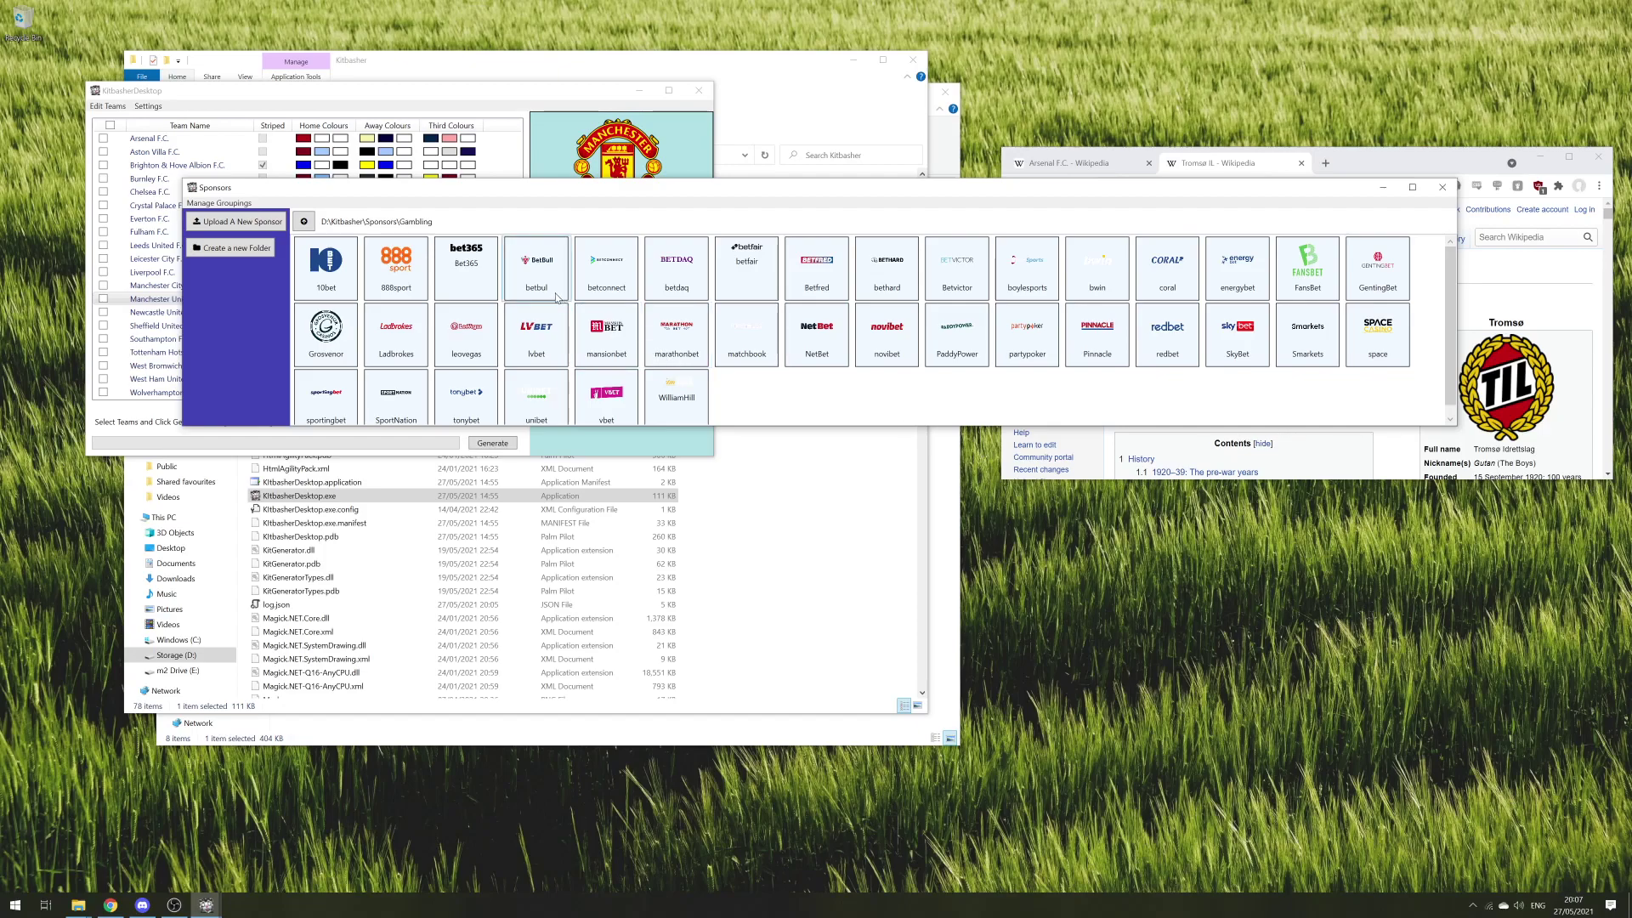
click(324, 278)
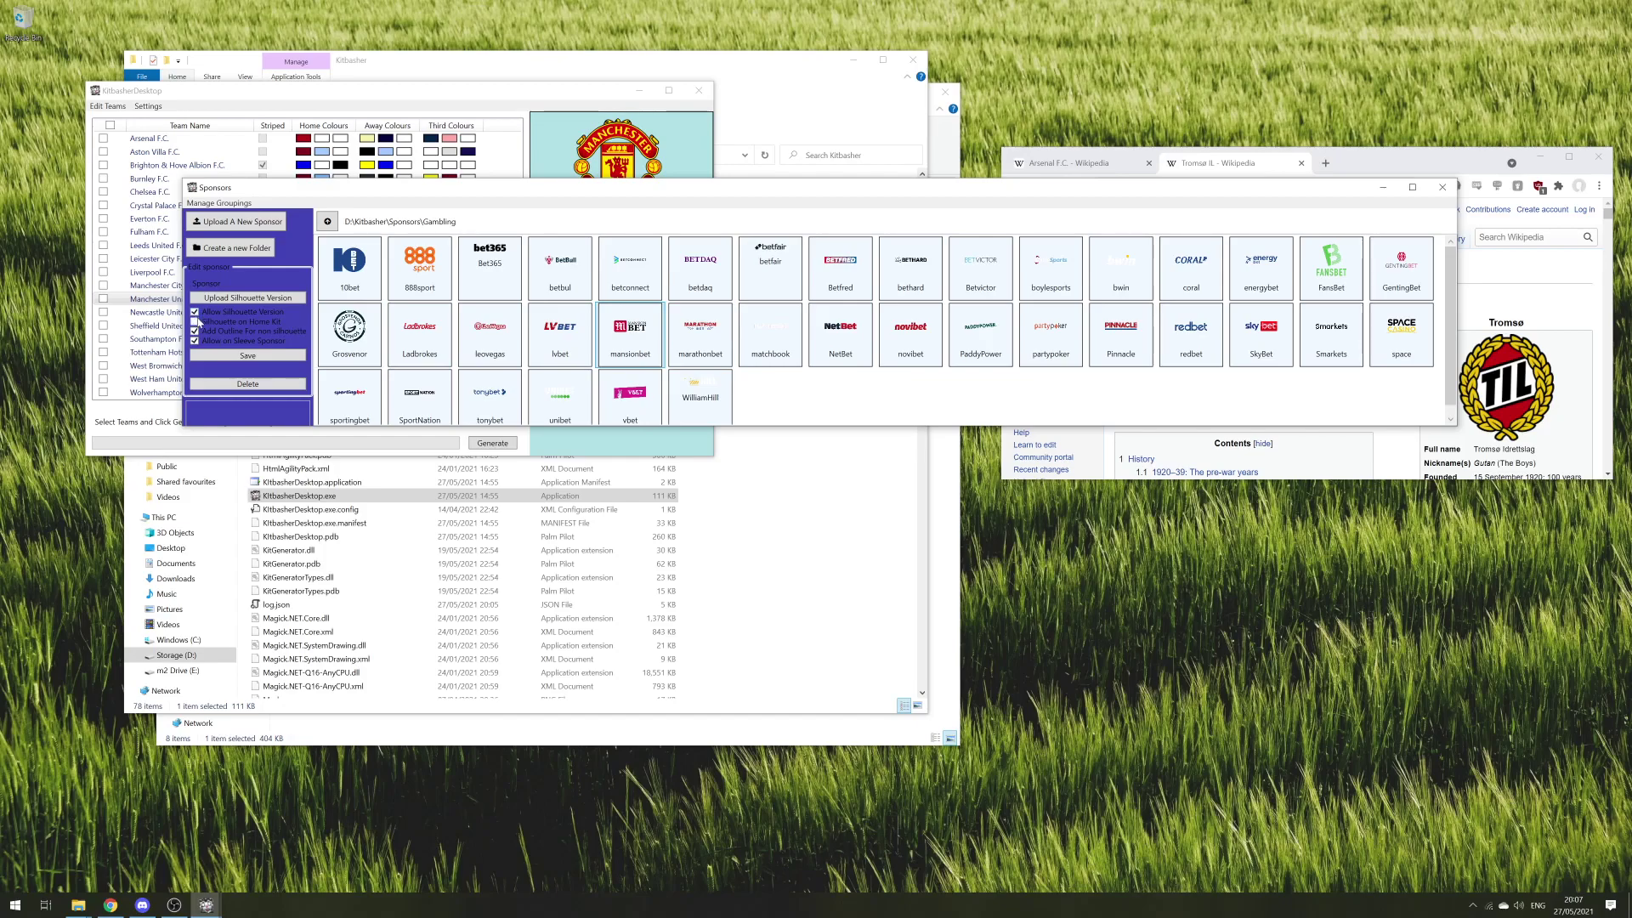
click(194, 312)
click(421, 276)
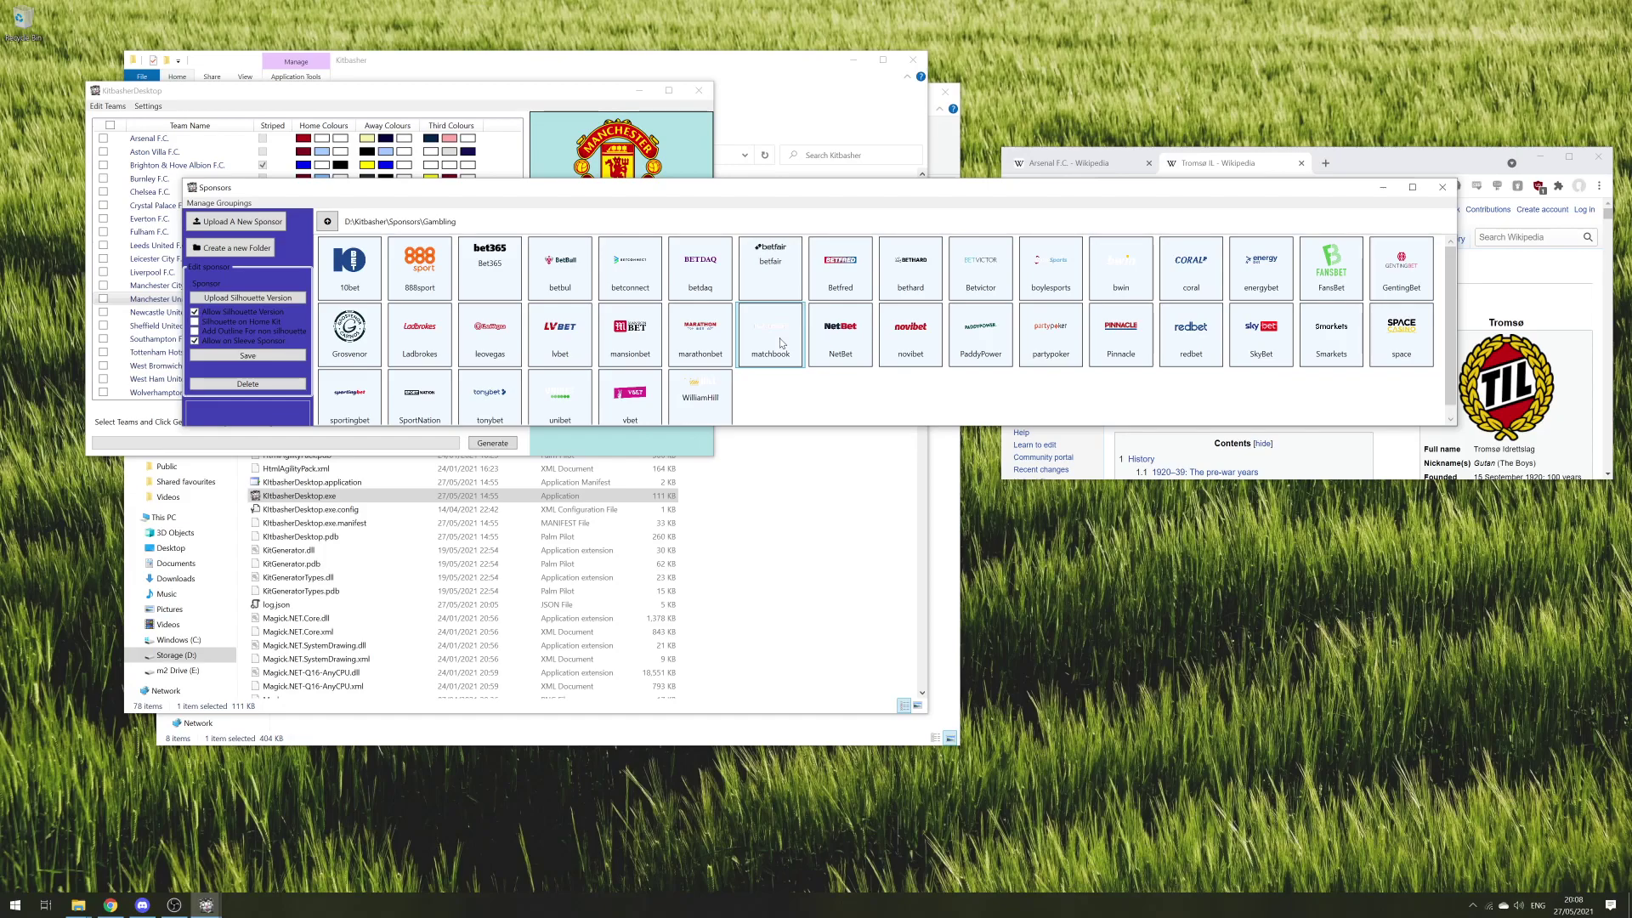
click(1080, 281)
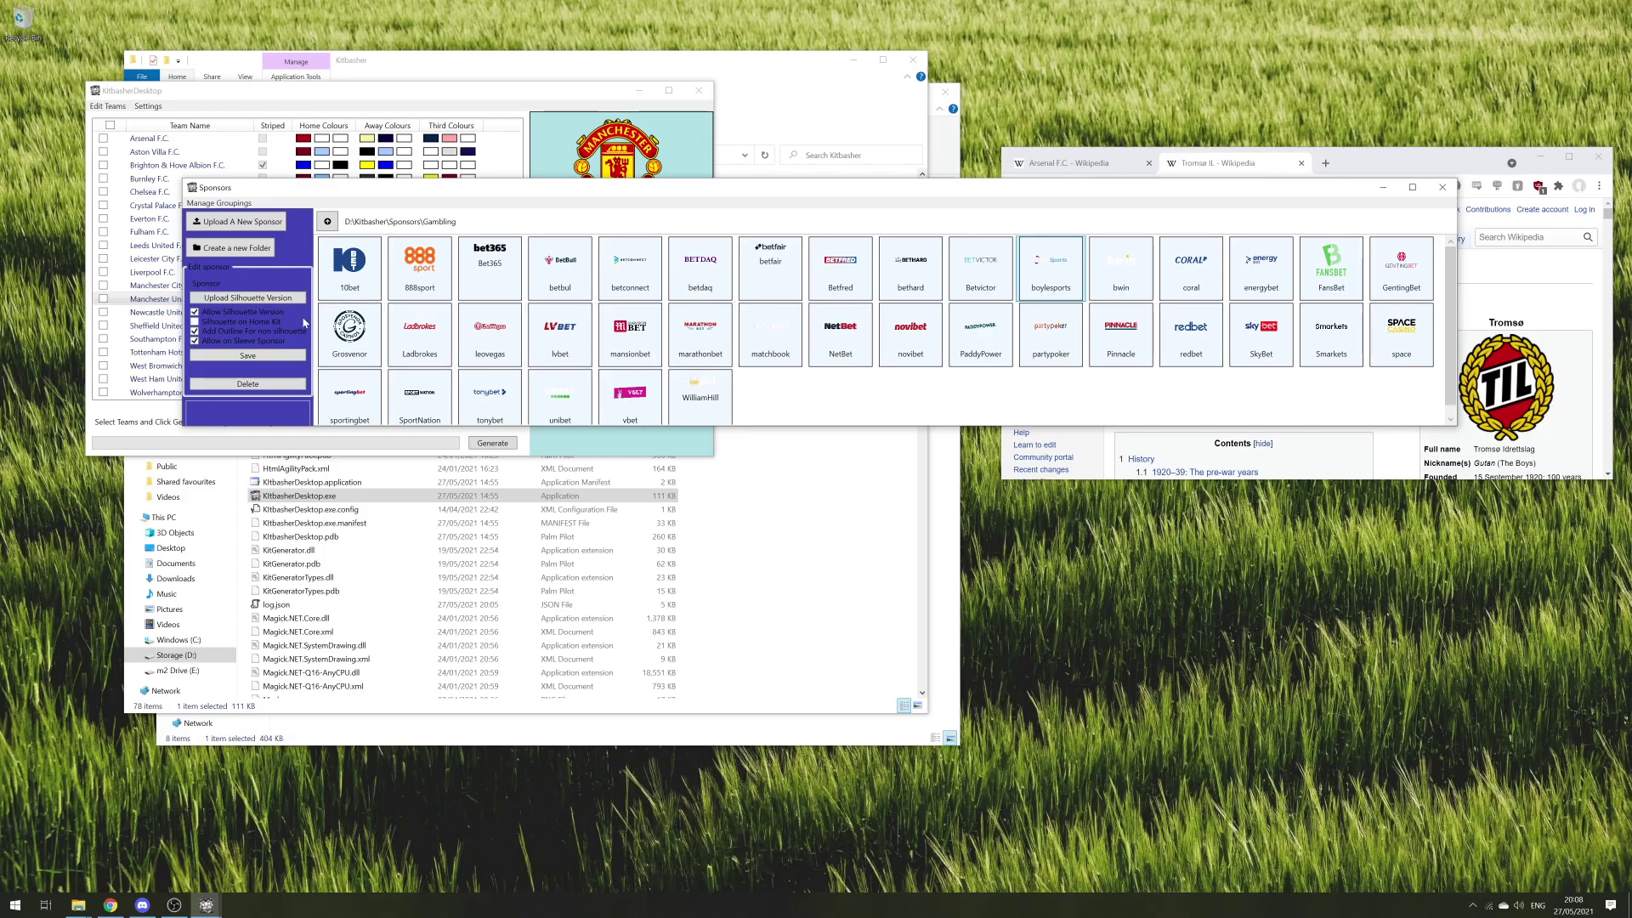
click(263, 335)
click(262, 332)
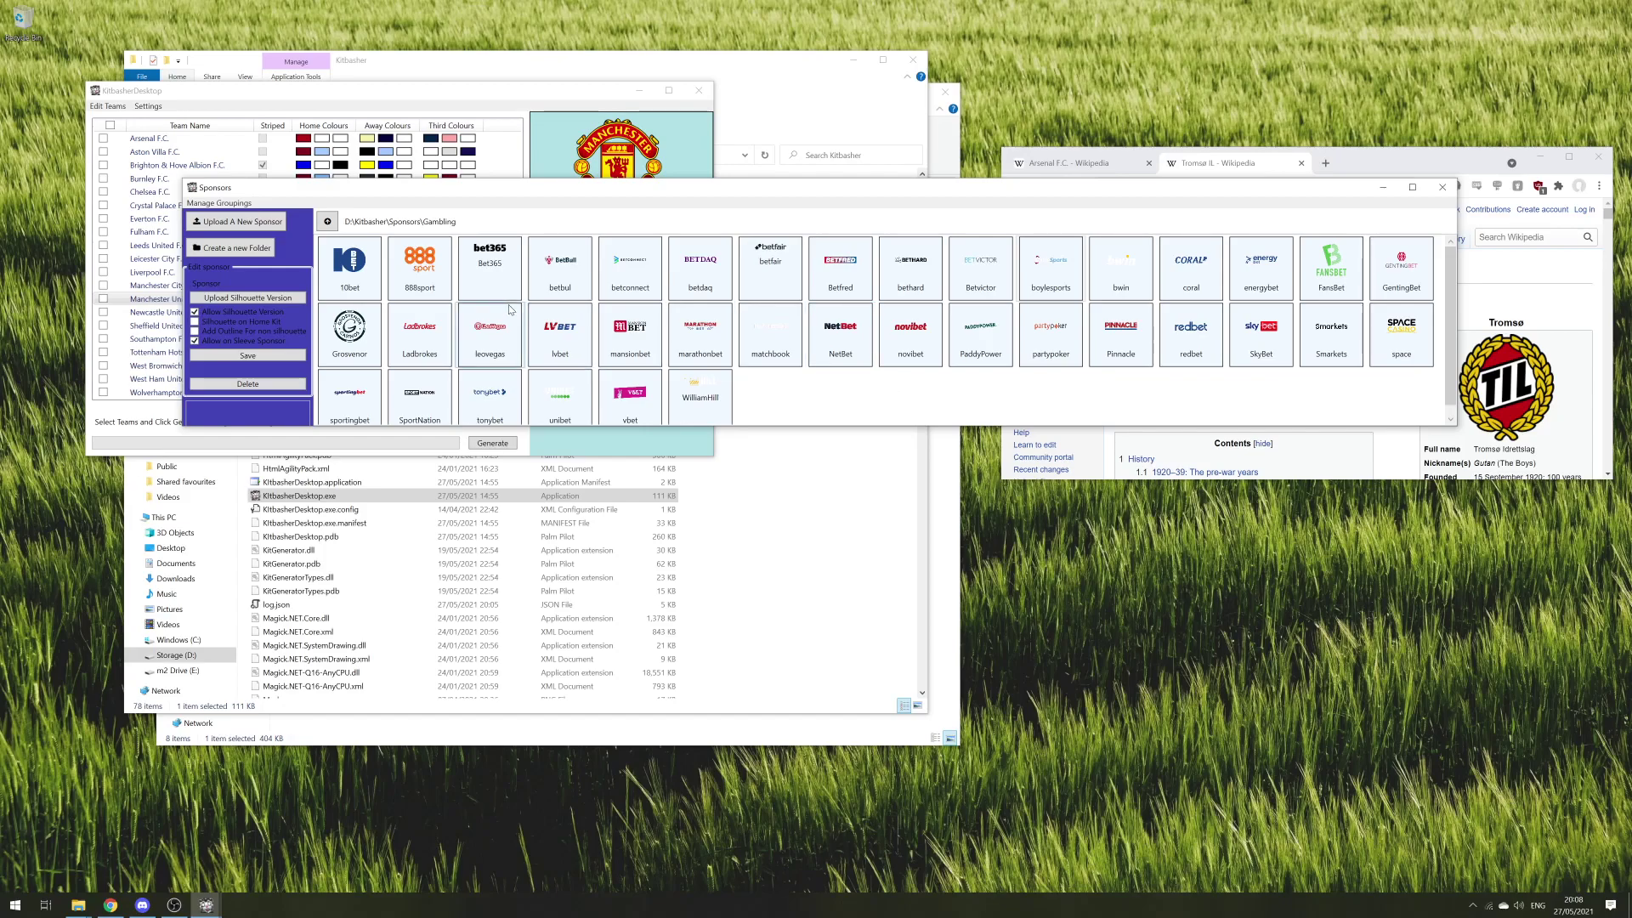
- Go back to the main Sponsors folder and create a new sponsor folder named Food
click(324, 222)
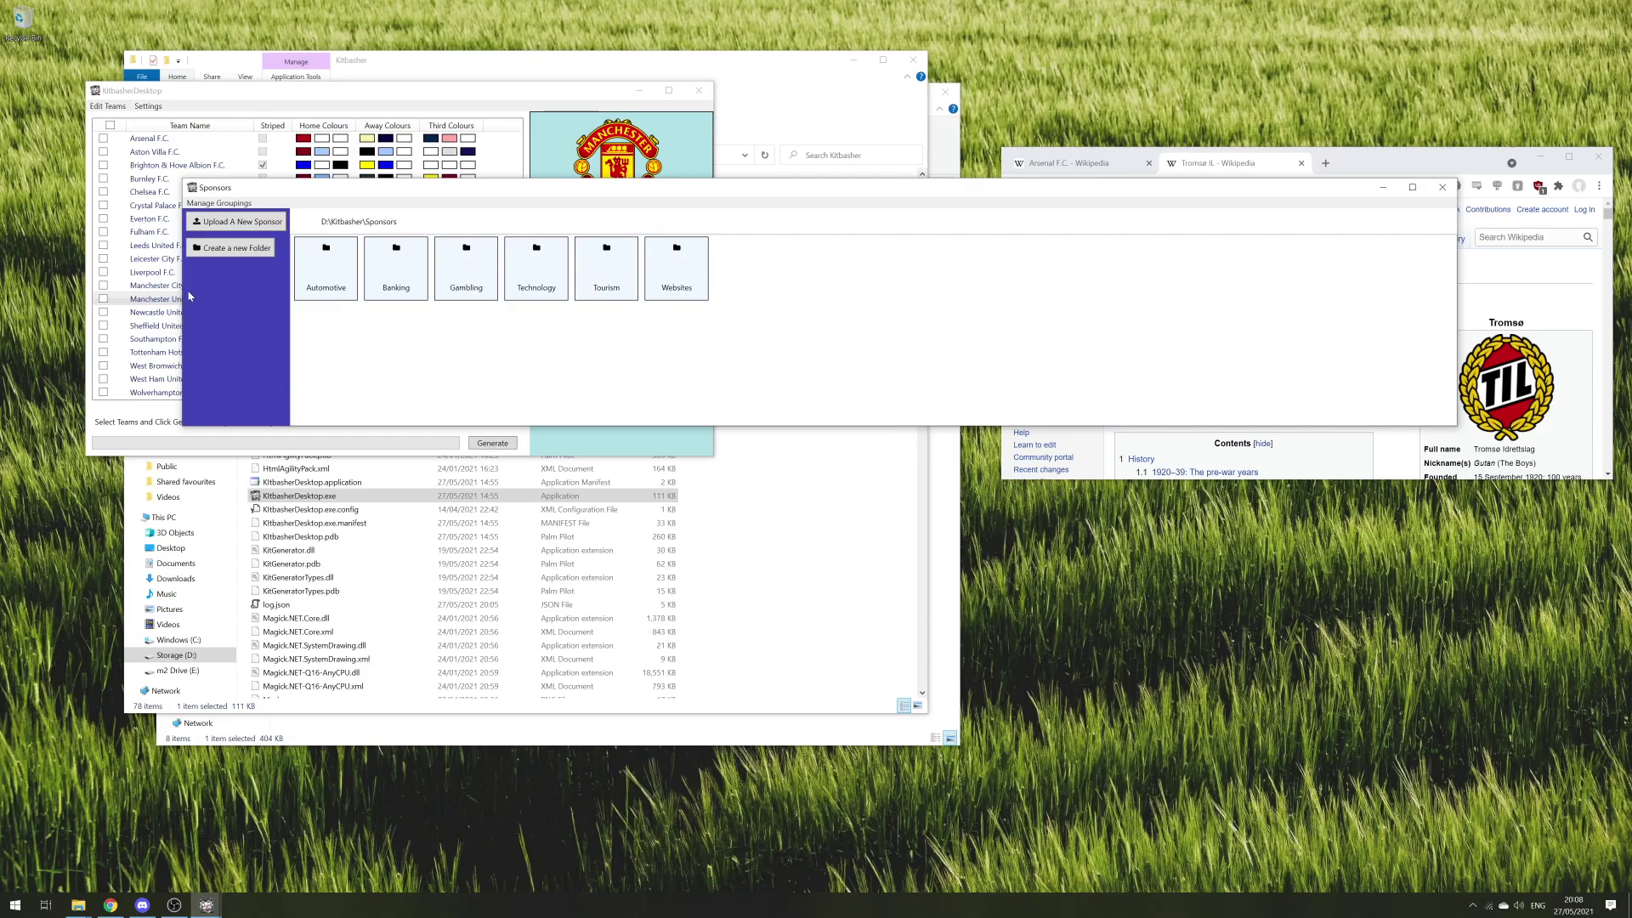
click(234, 250)
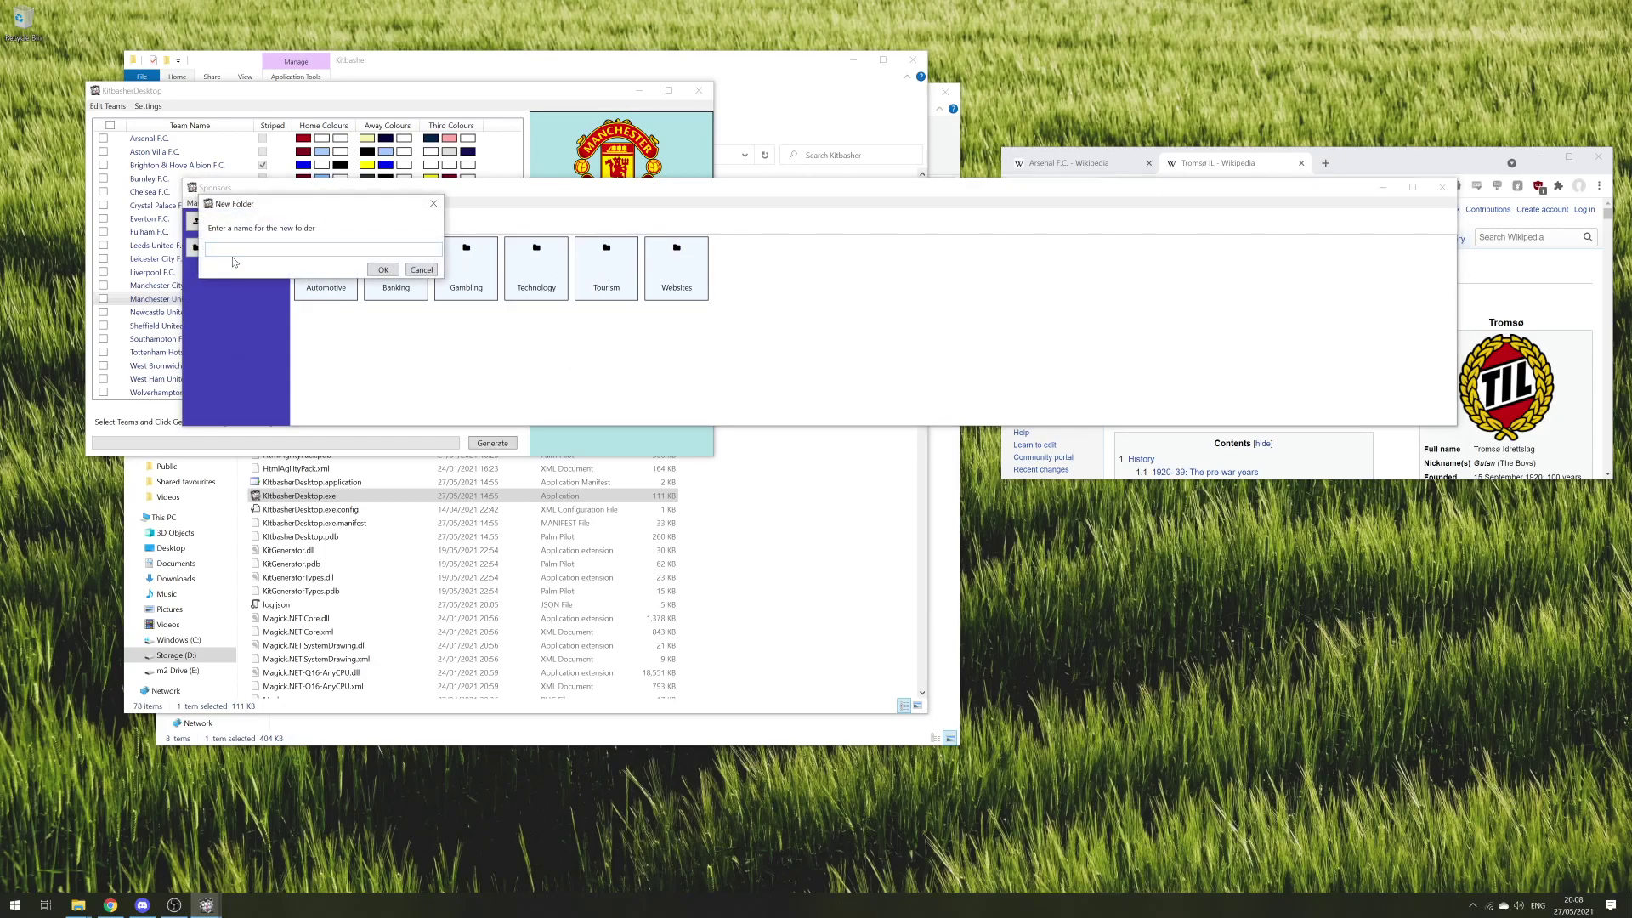
text(Fpp)
key(BackSpace)
key(BackSpace)
text(ood)
click(380, 271)
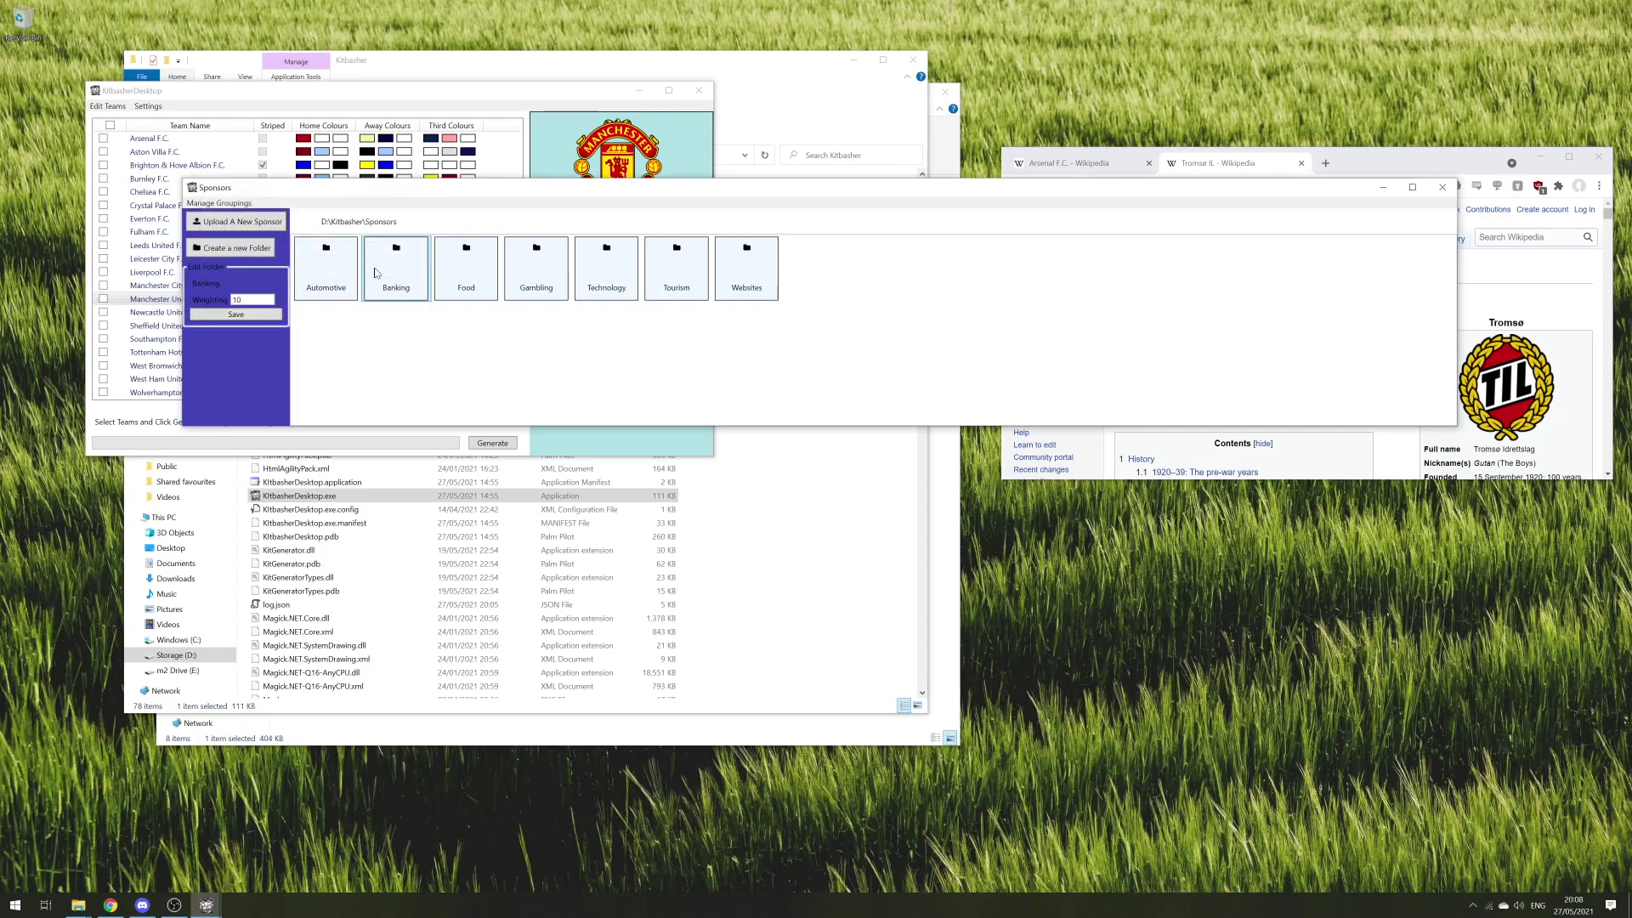
- Set the Food sponsor folder's weighting to 20, save it, and check the saved weighting
click(462, 263)
text(20)
click(236, 314)
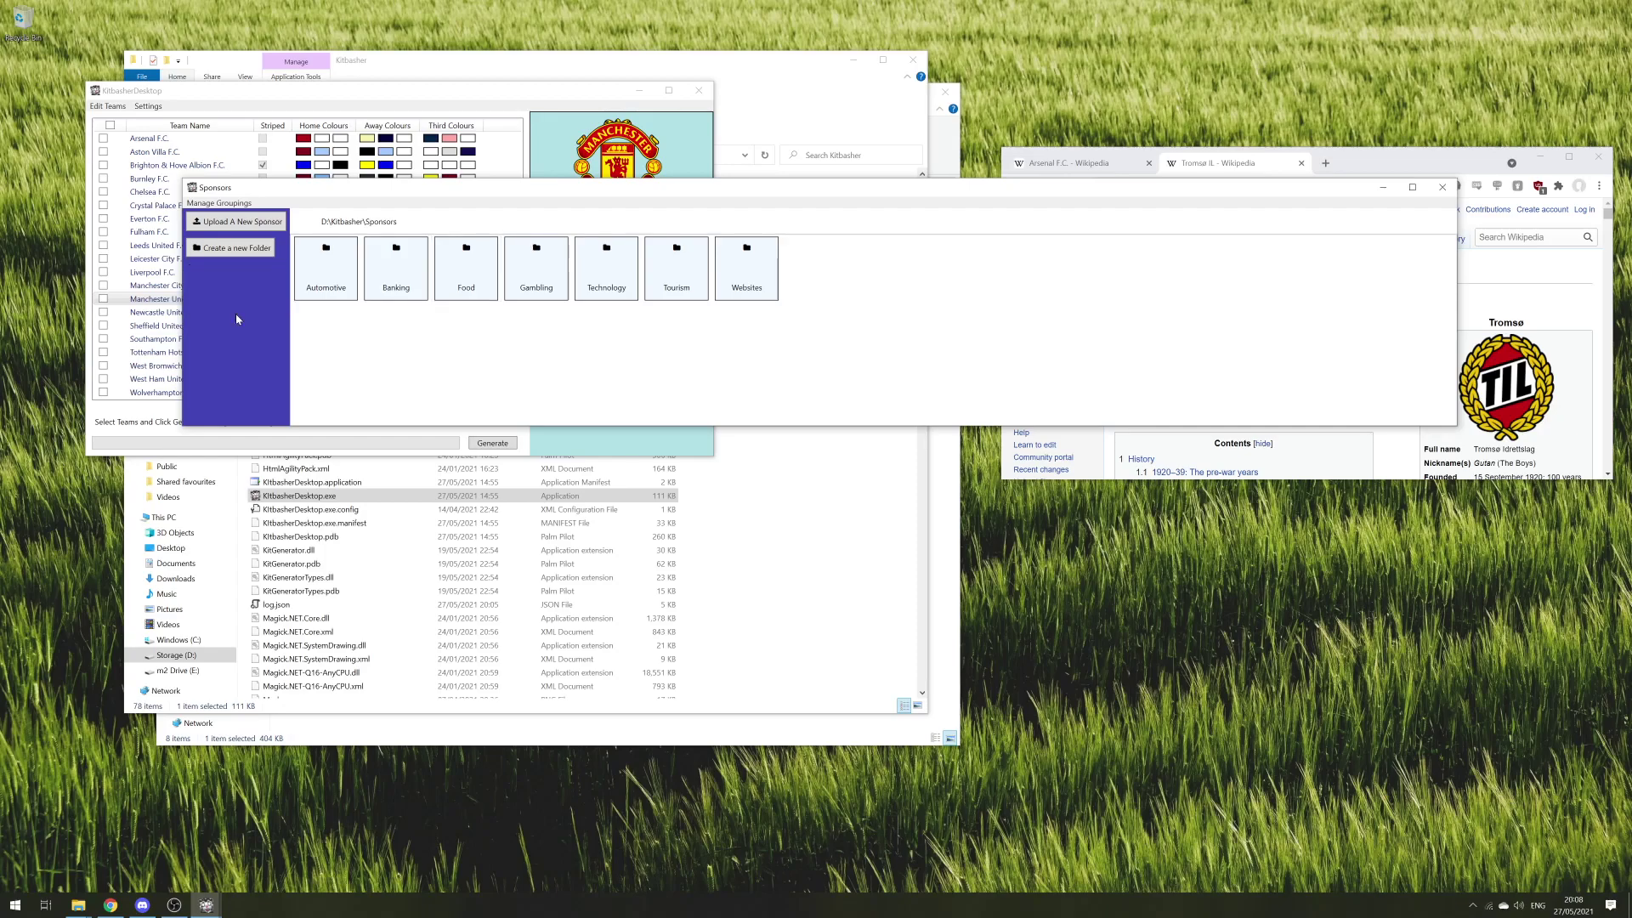
click(462, 280)
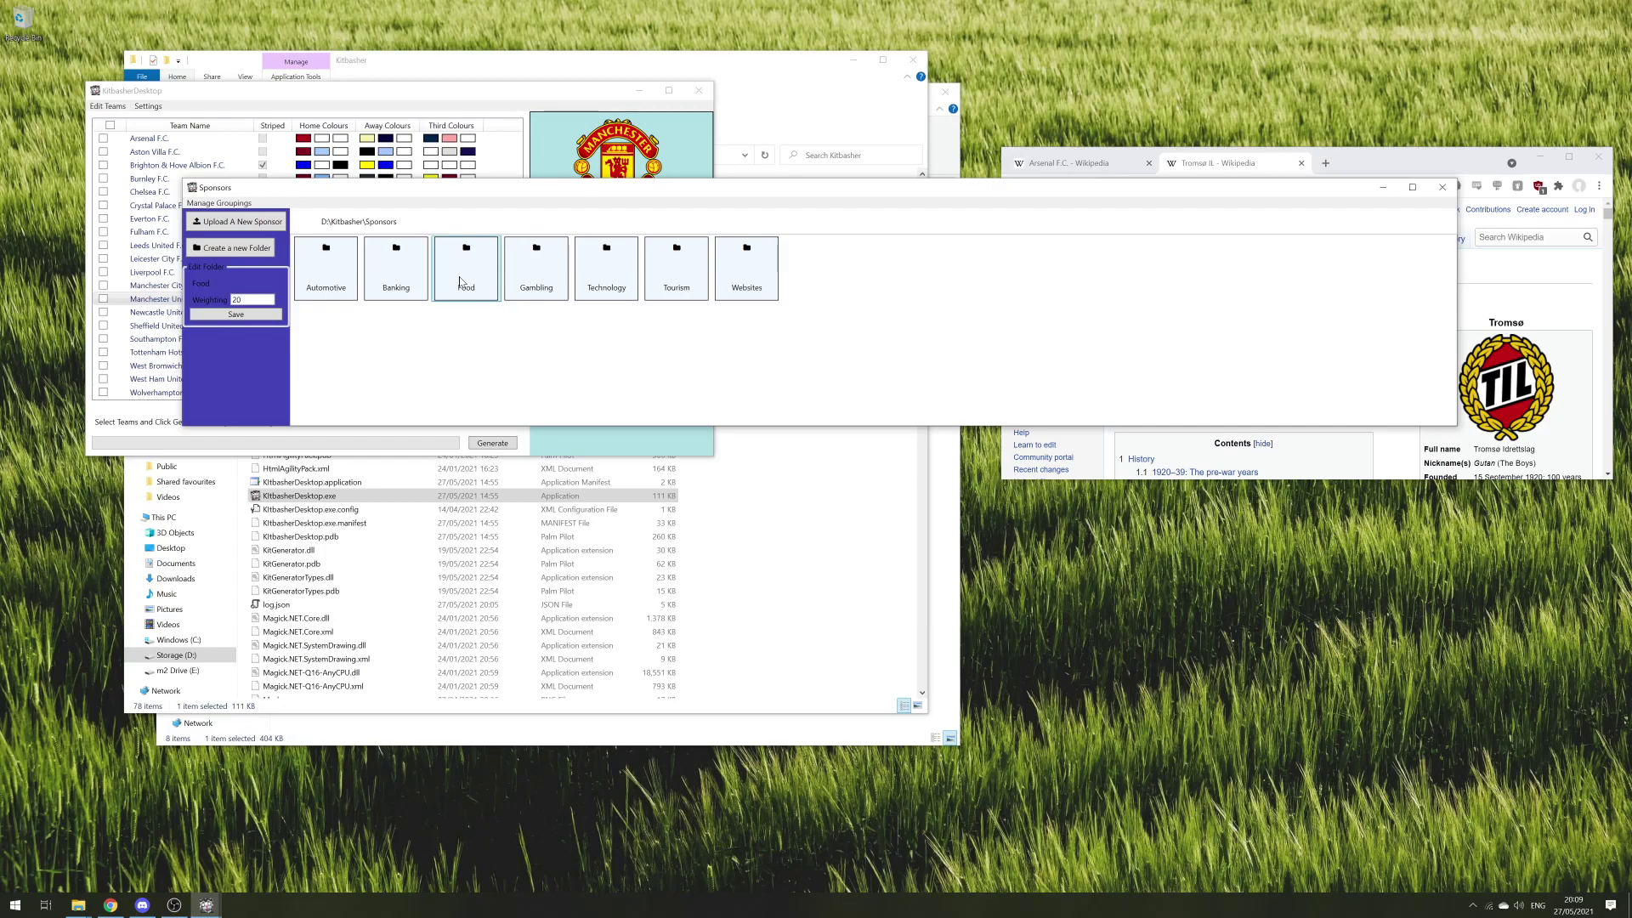
- Upload Greggs2014.svg from the Advertisers folder in Pictures as a new sponsor in the Food folder
double_click(459, 281)
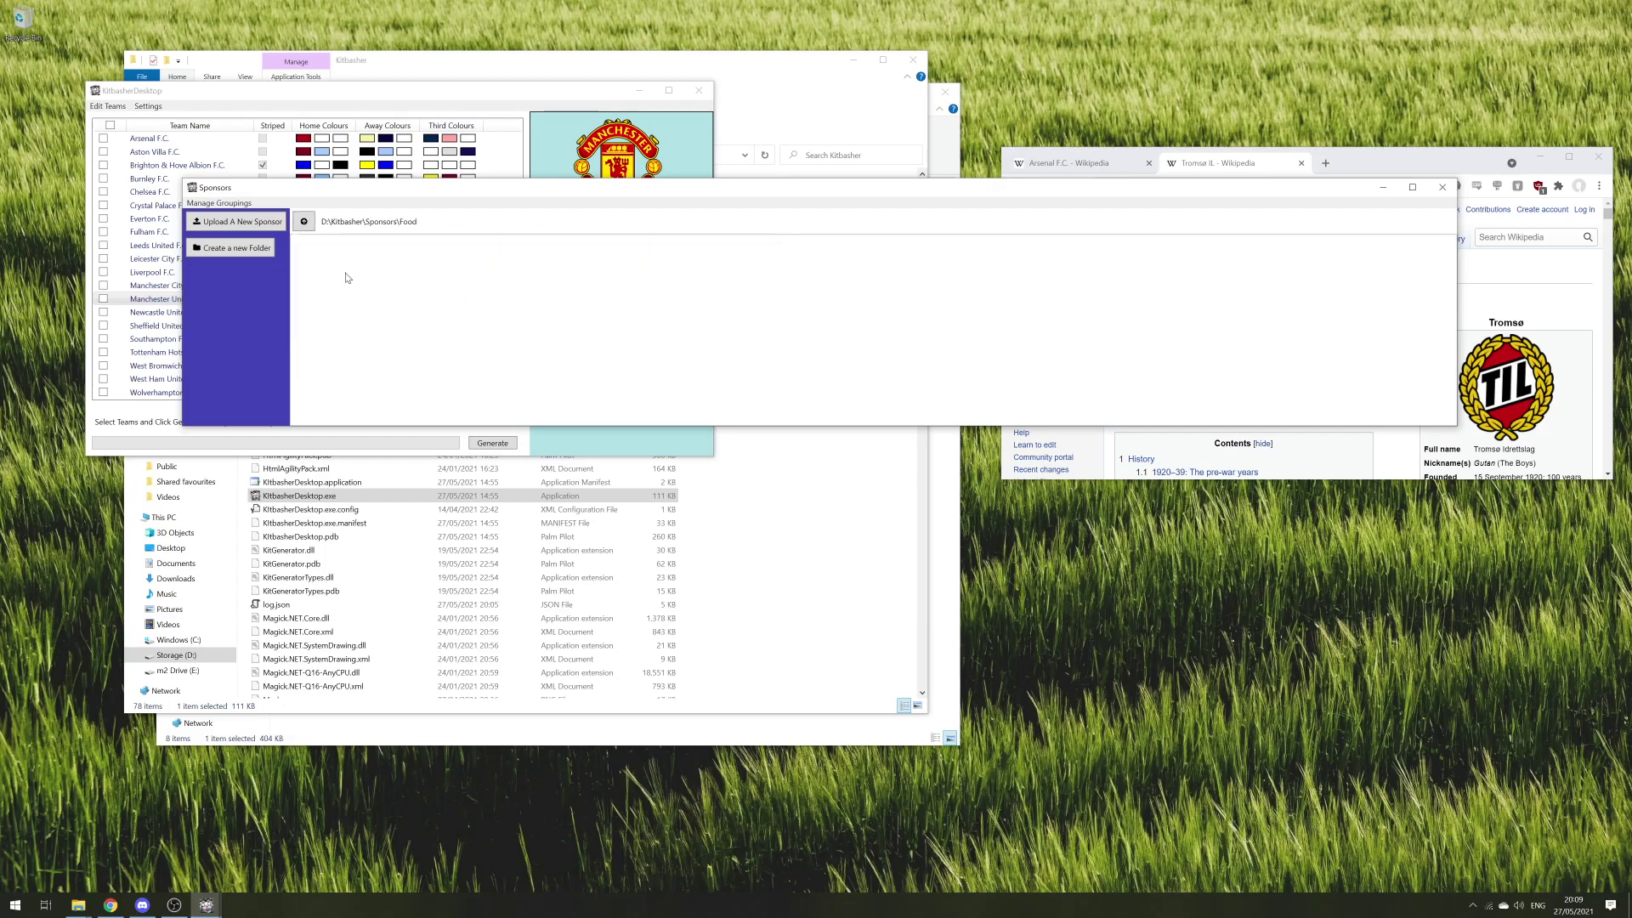
click(242, 222)
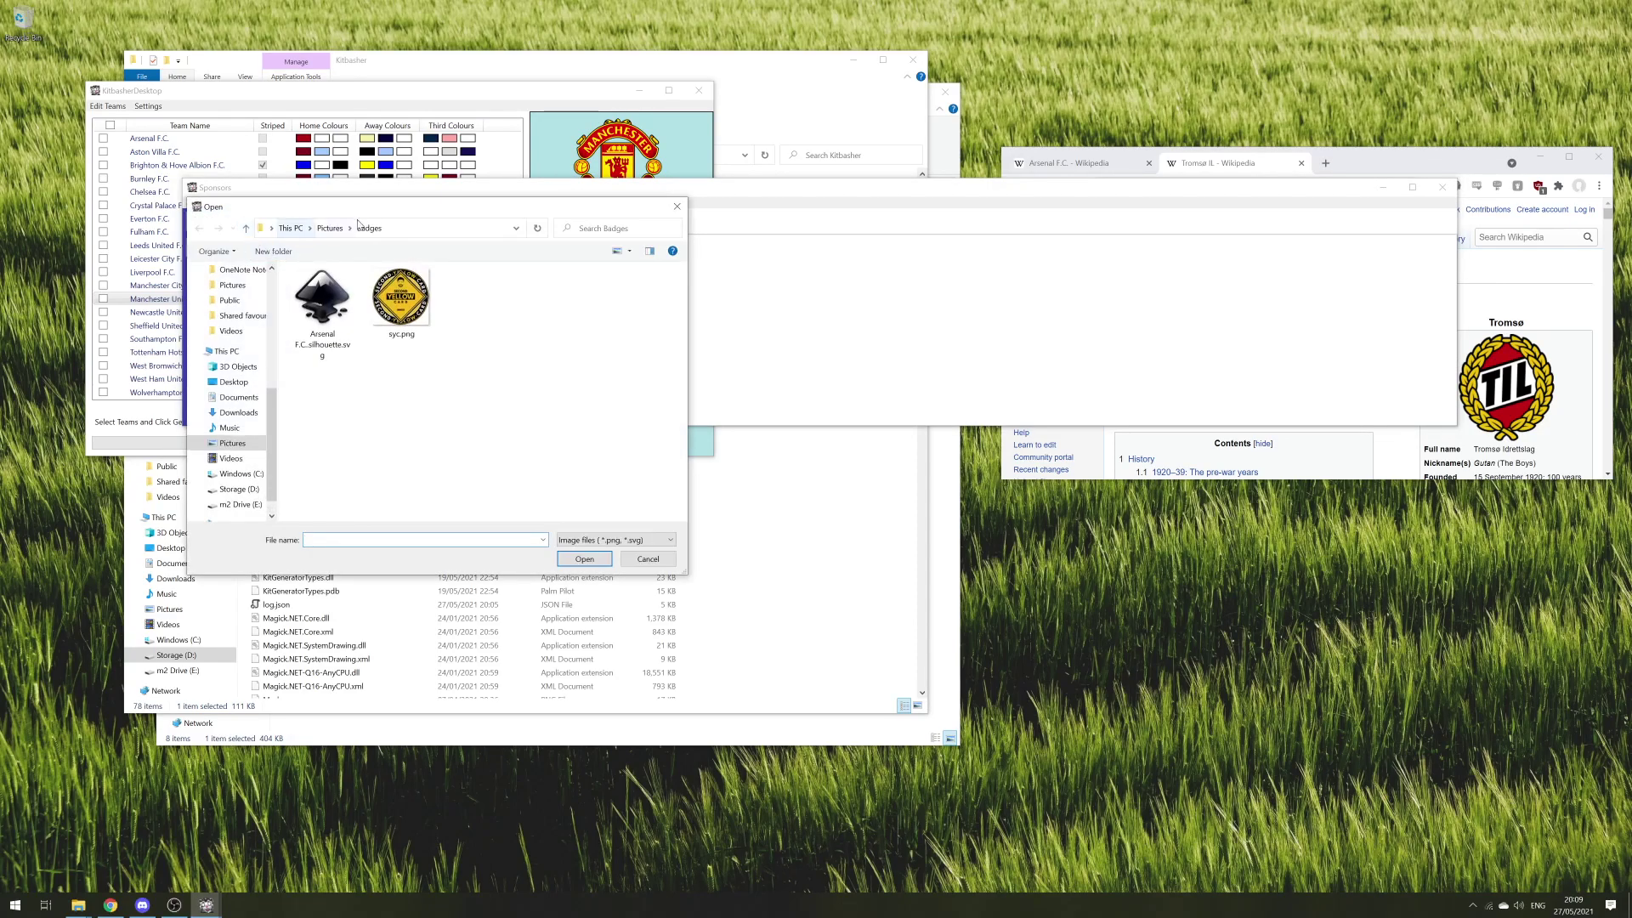
click(332, 228)
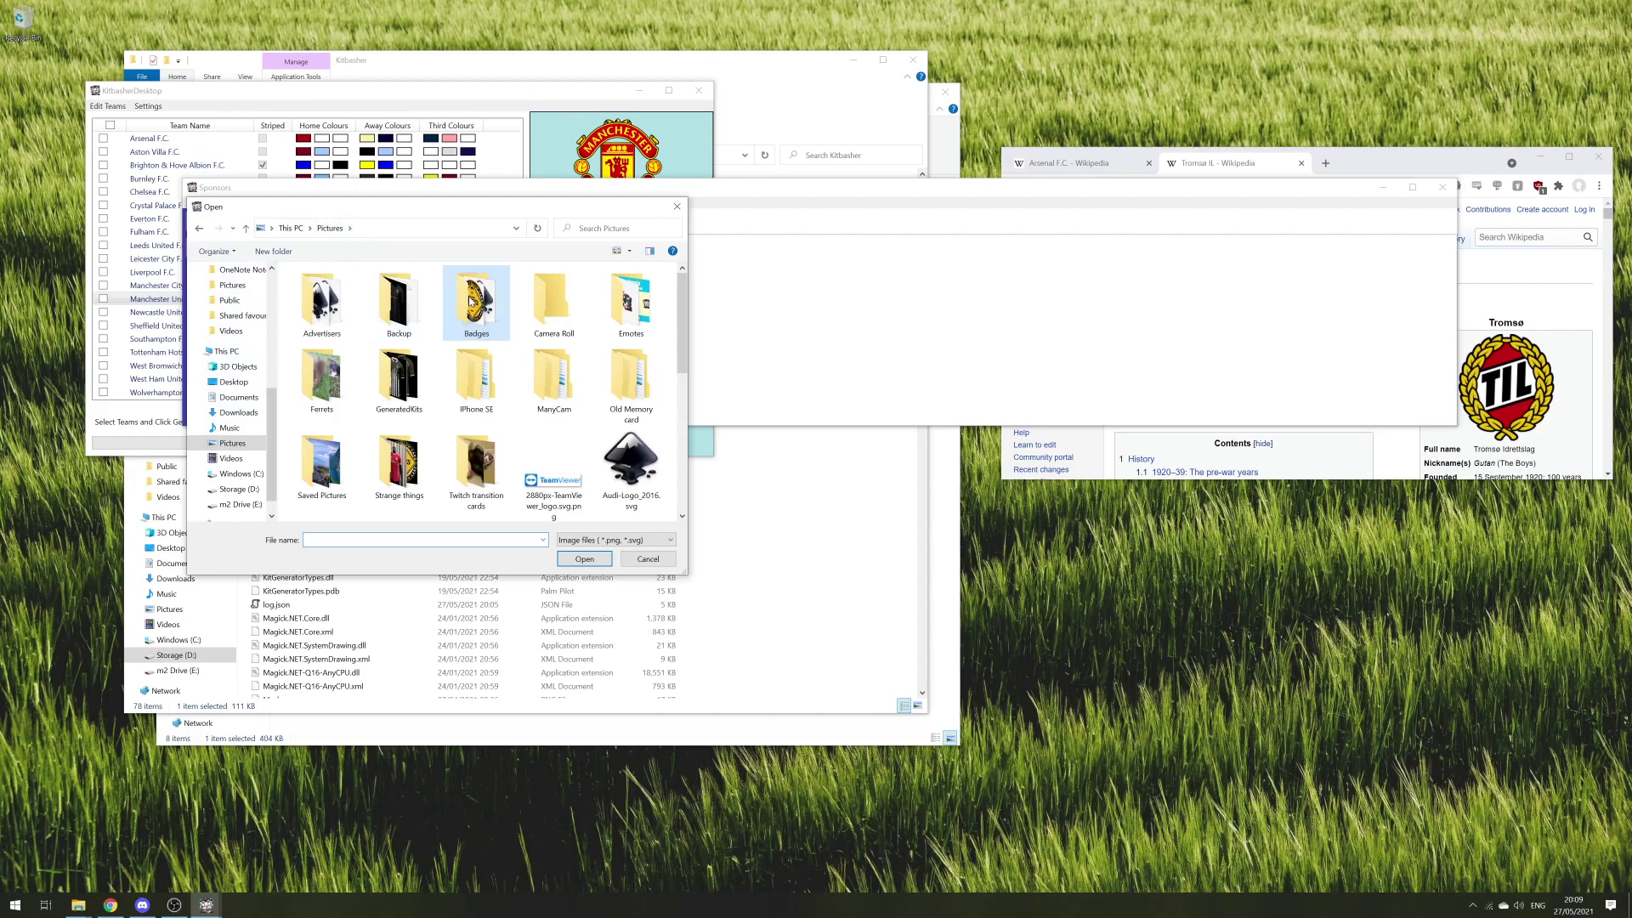
double_click(323, 302)
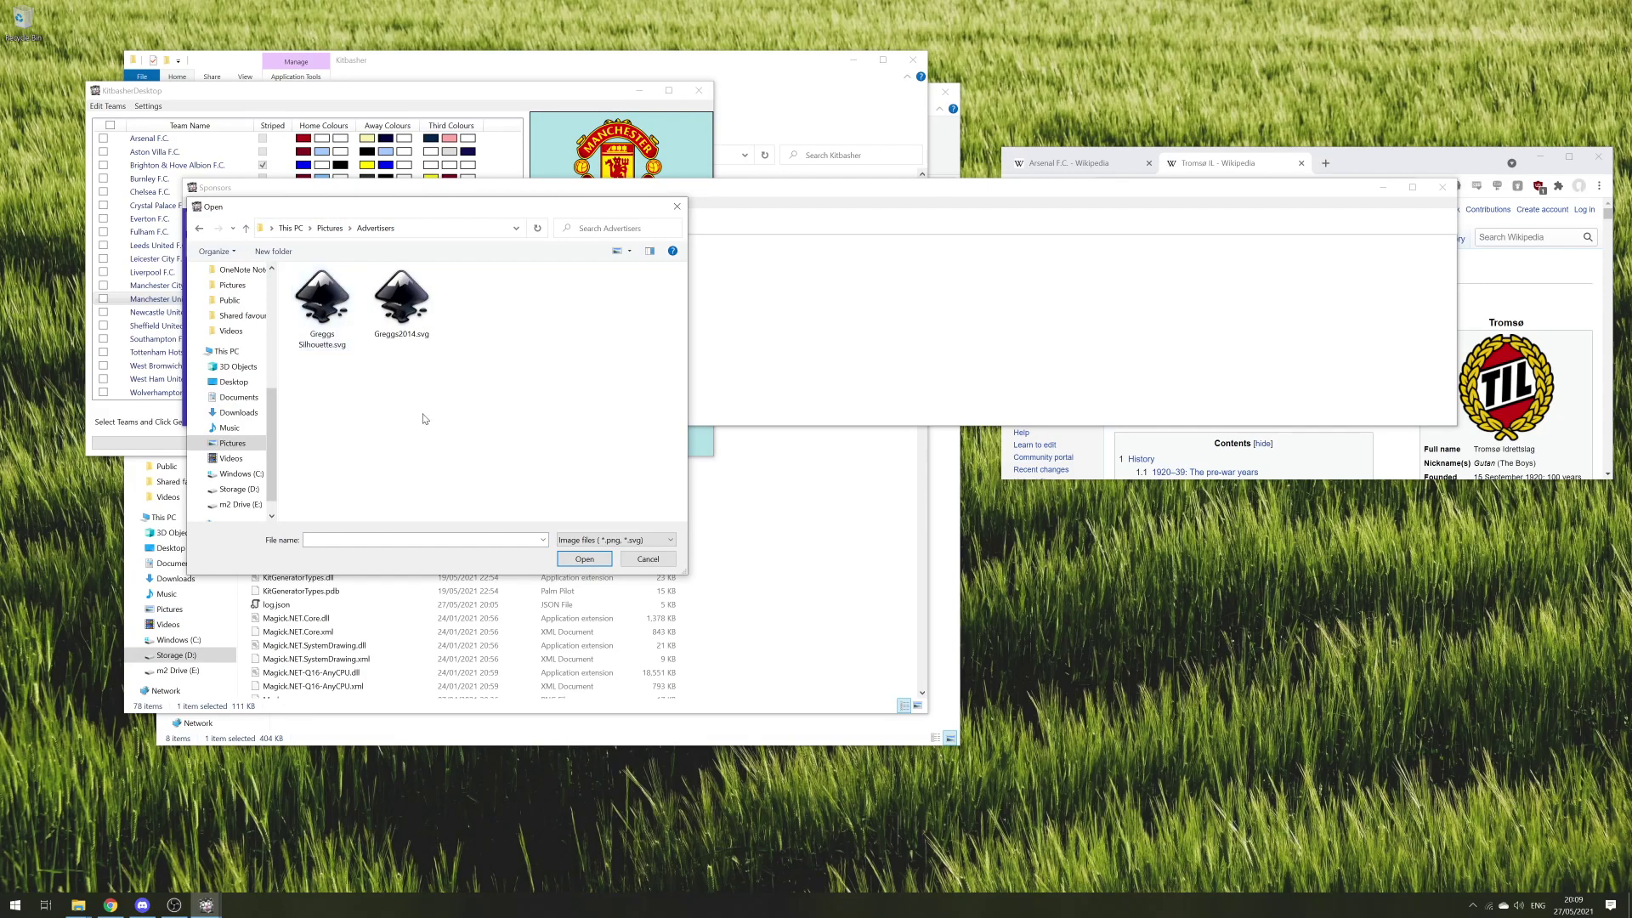
click(399, 308)
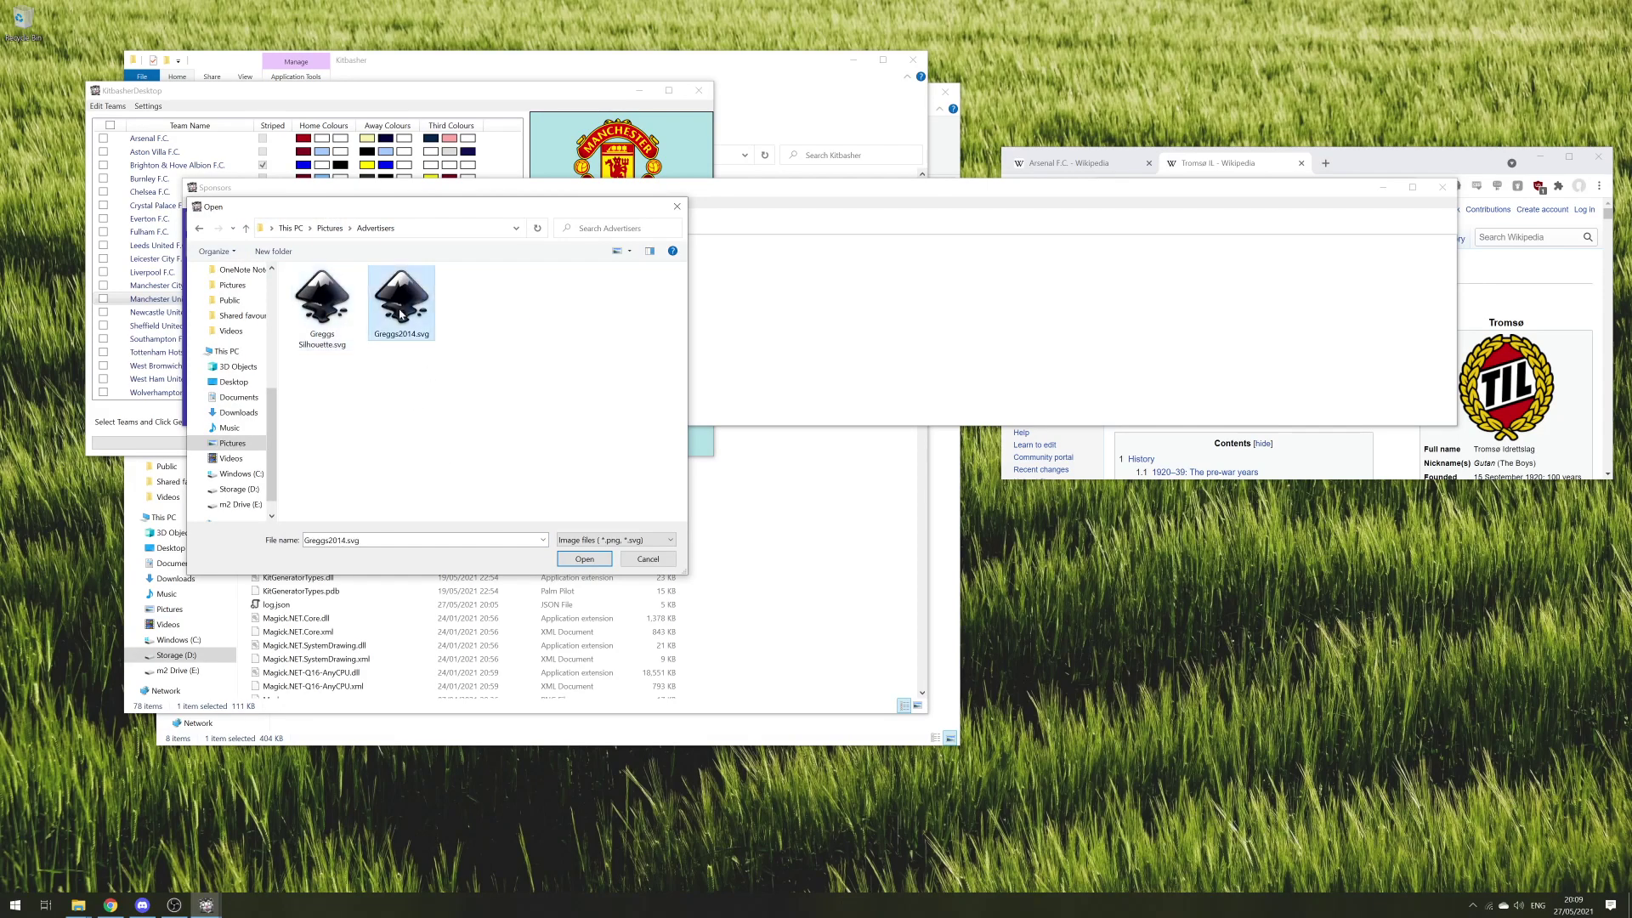
click(594, 561)
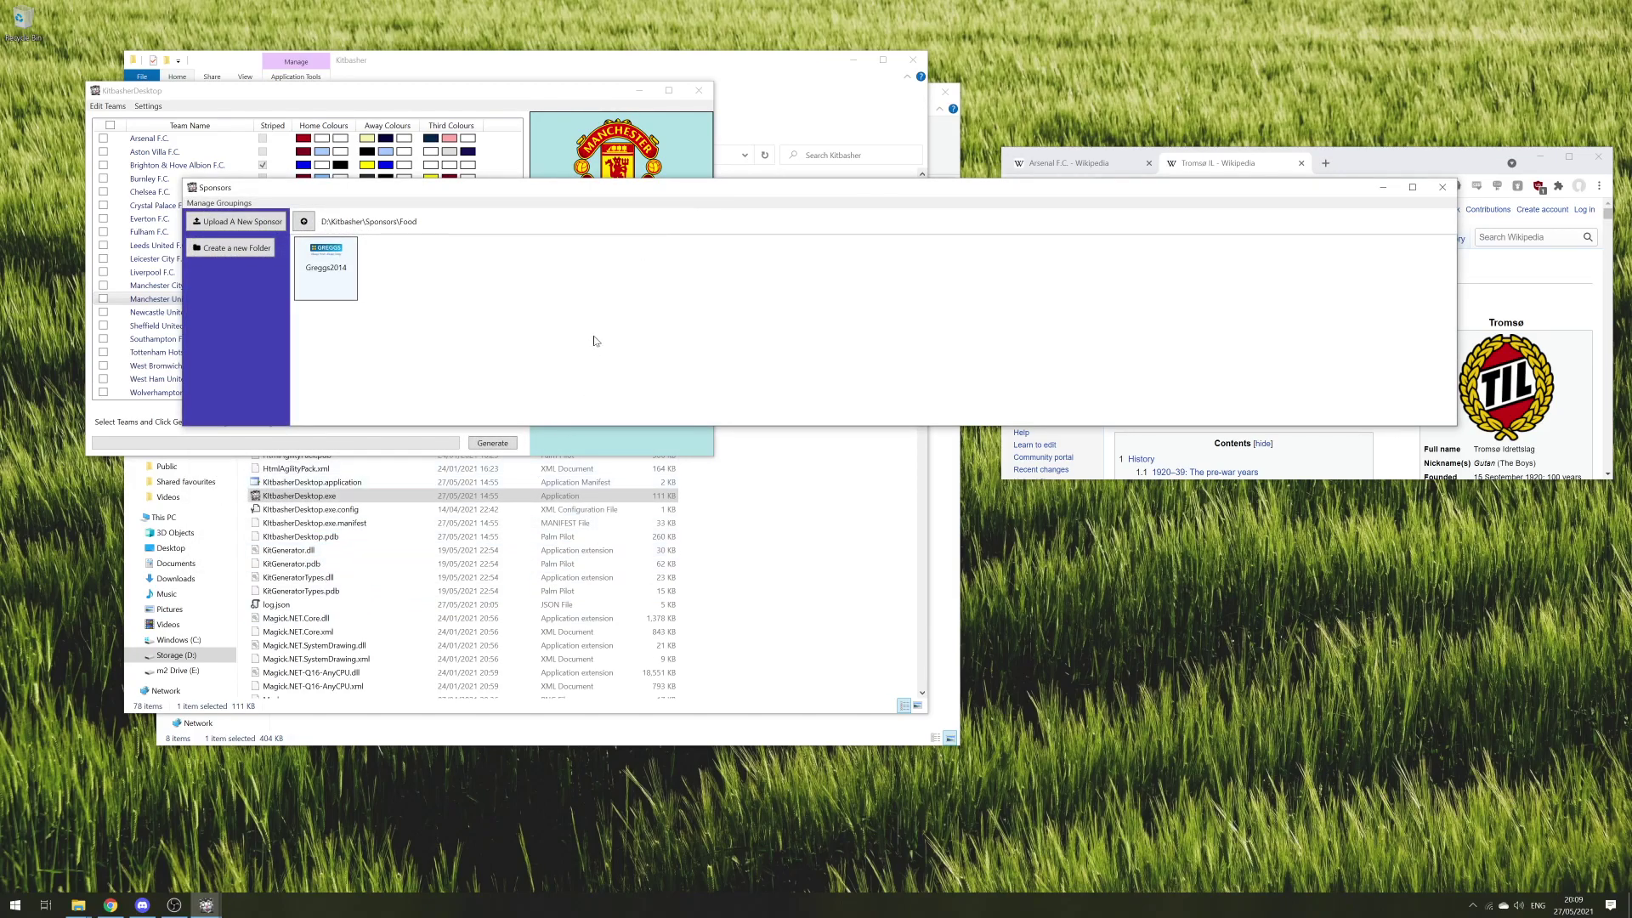
- Upload Greggs Silhouette.svg as the silhouette version of the Greggs2014 sponsor
click(346, 269)
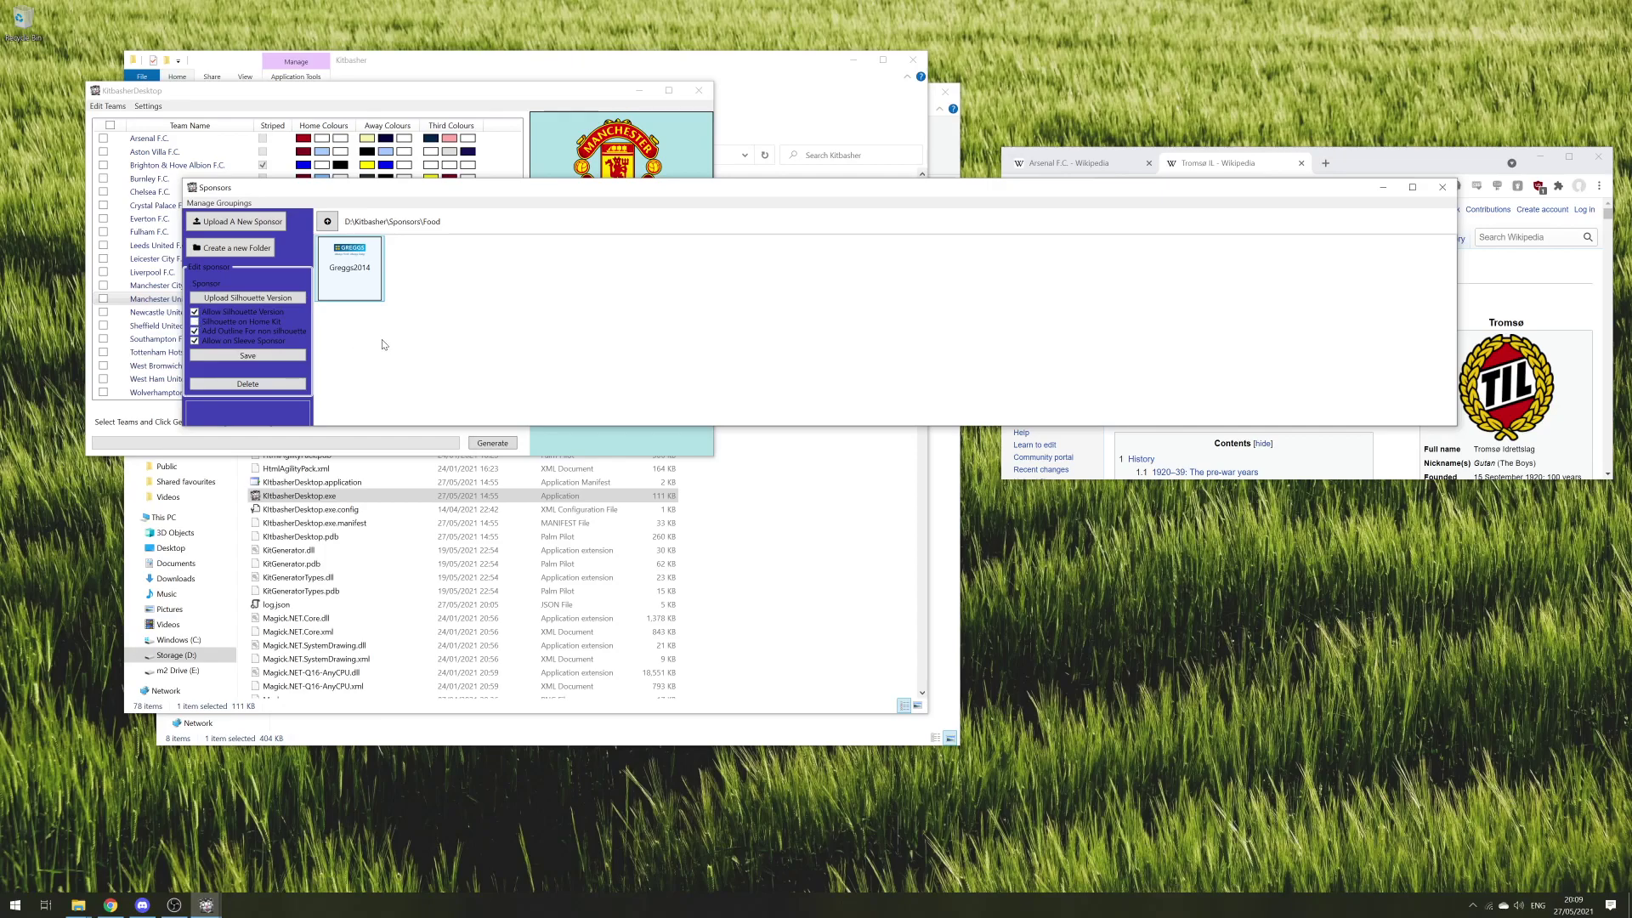
click(255, 302)
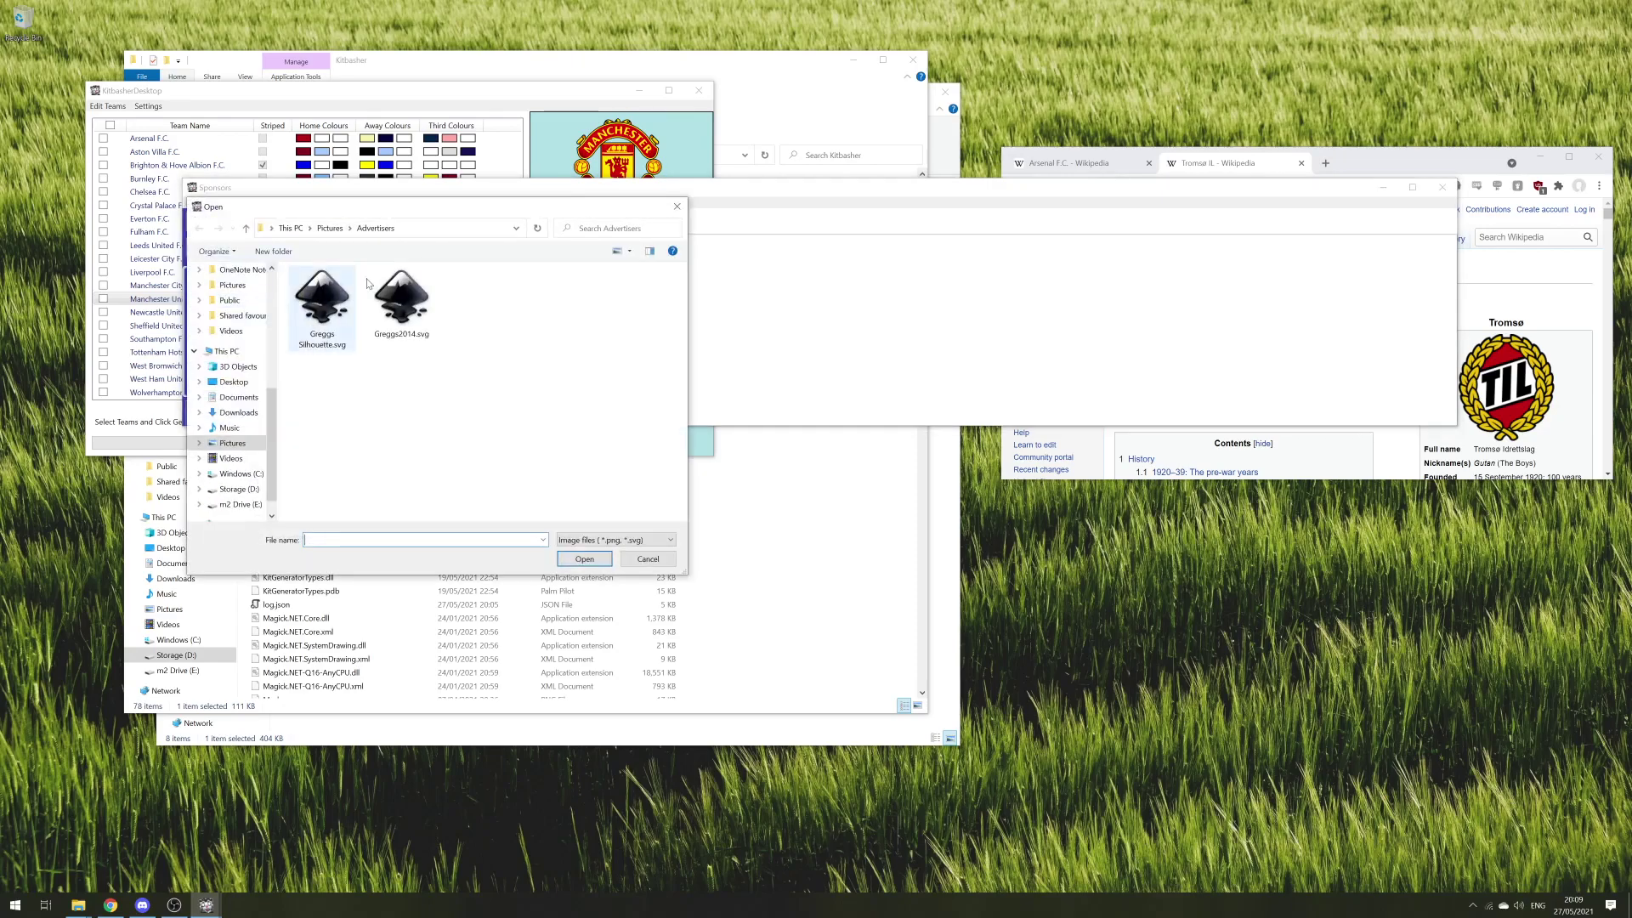
click(322, 315)
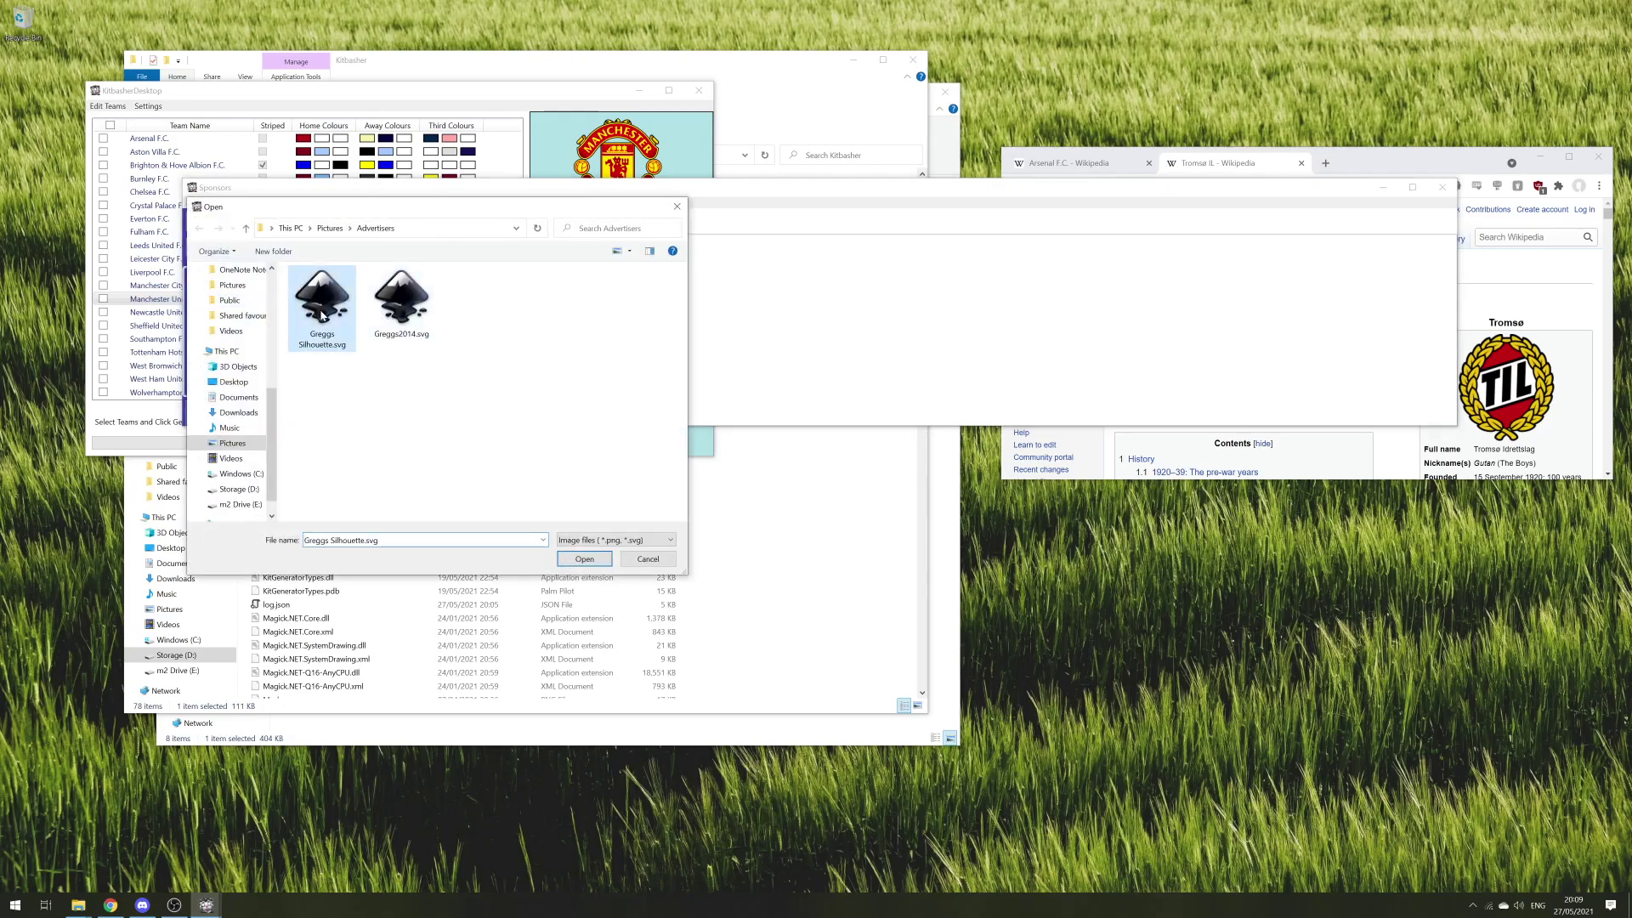
drag(571, 210, 945, 244)
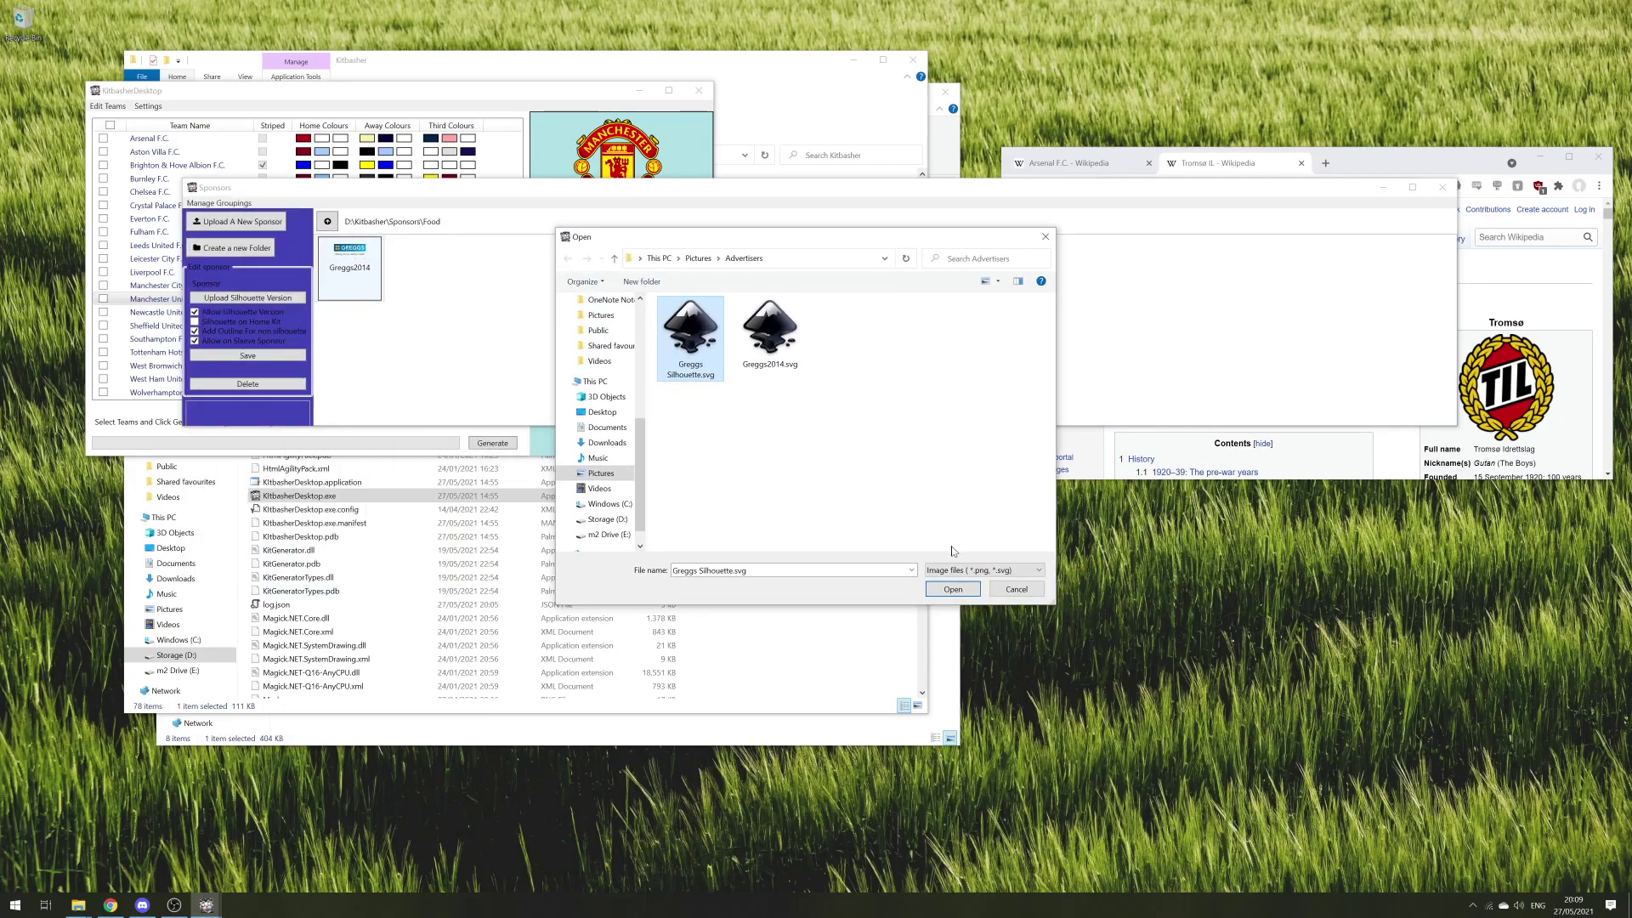
click(939, 593)
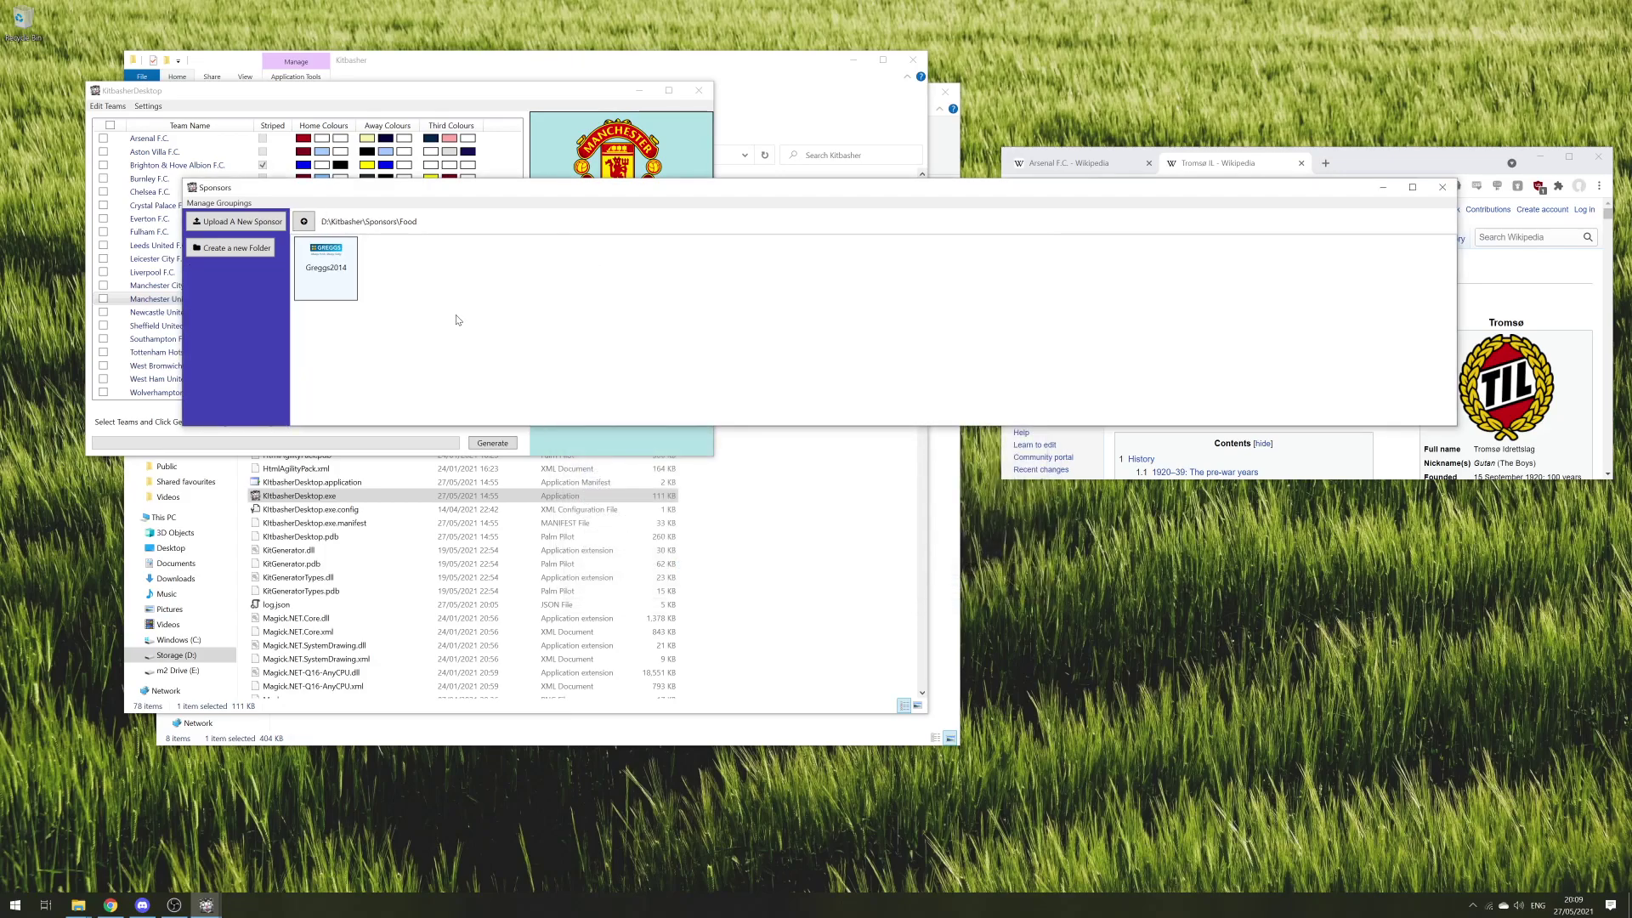
click(351, 258)
- Look at the Automotive folder's weighting and the sponsors in the Technology folder, and return to the main Sponsors folder
click(305, 221)
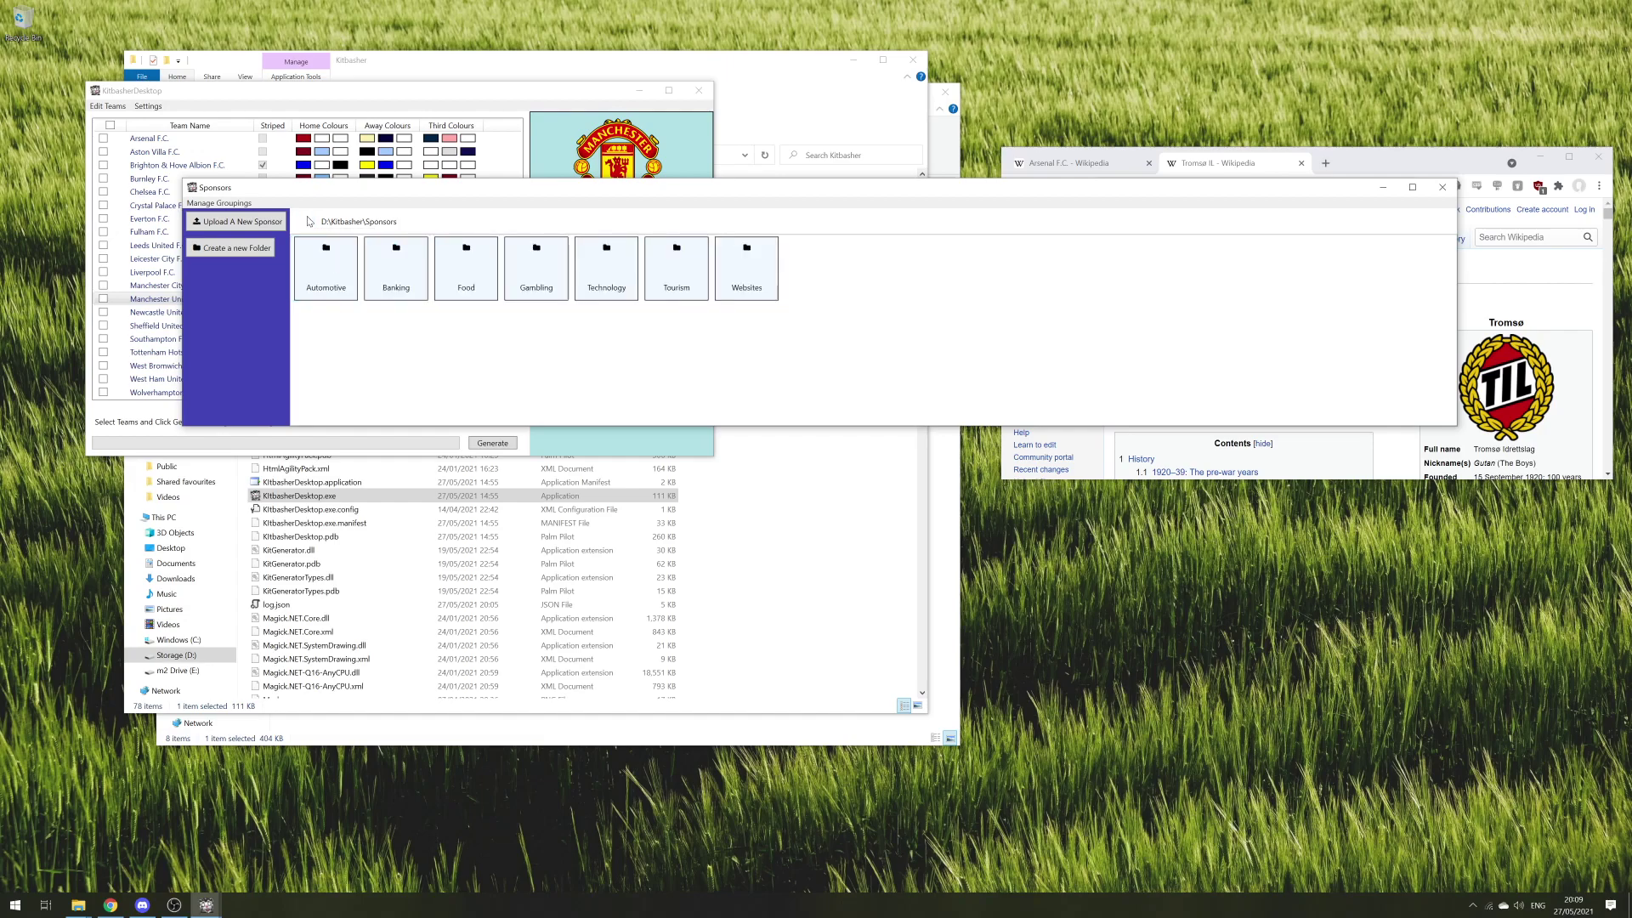
click(348, 265)
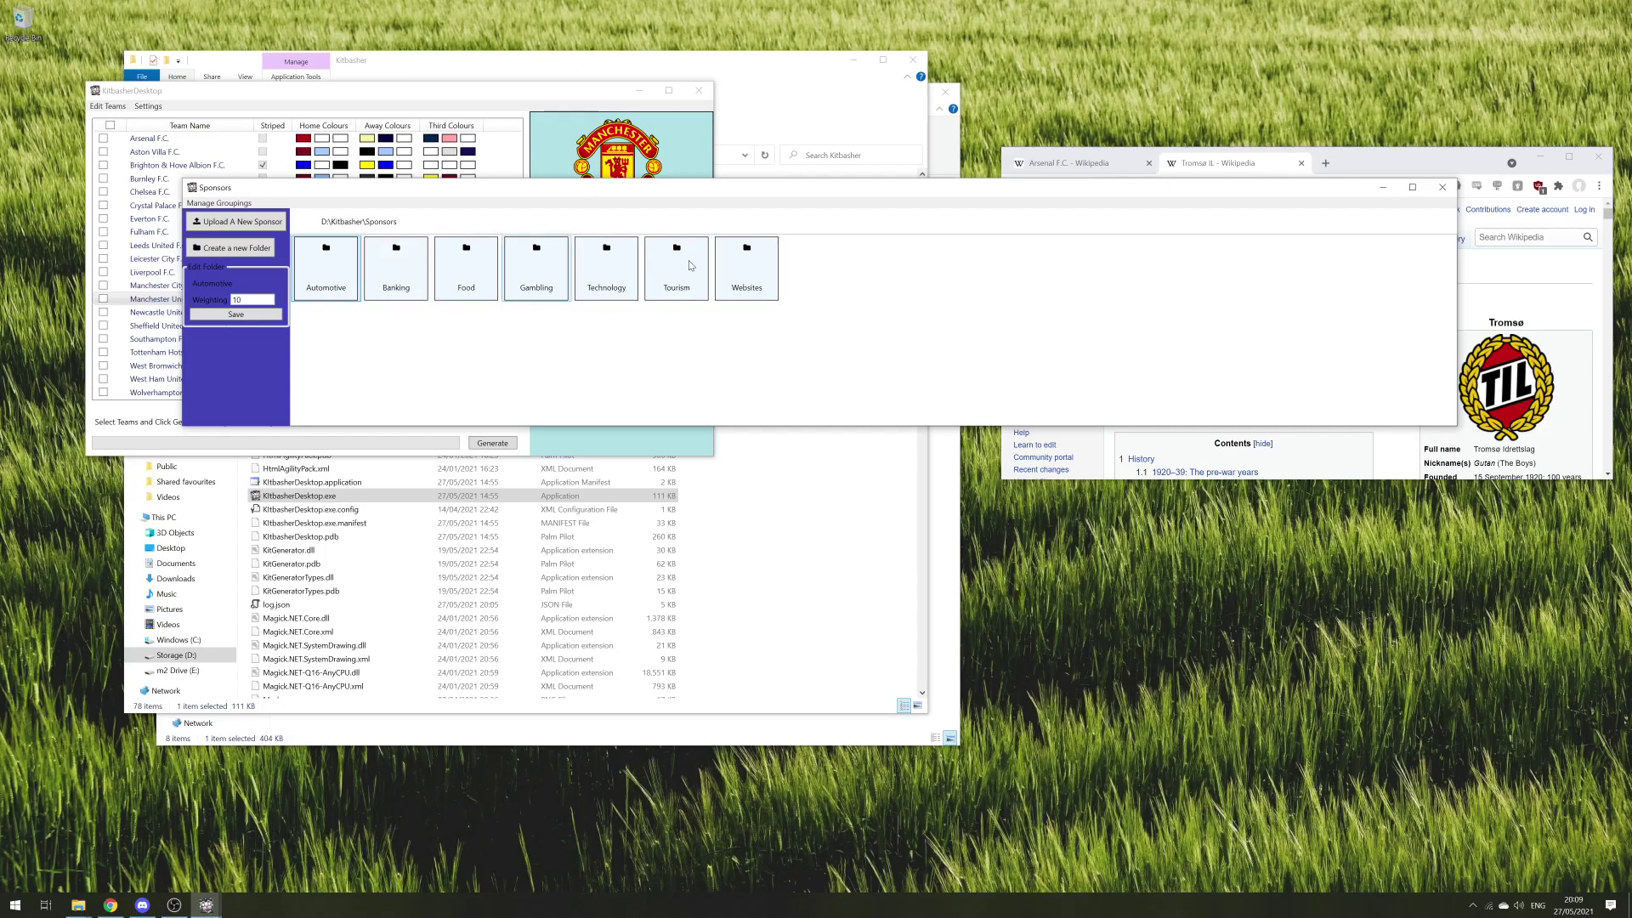
double_click(597, 270)
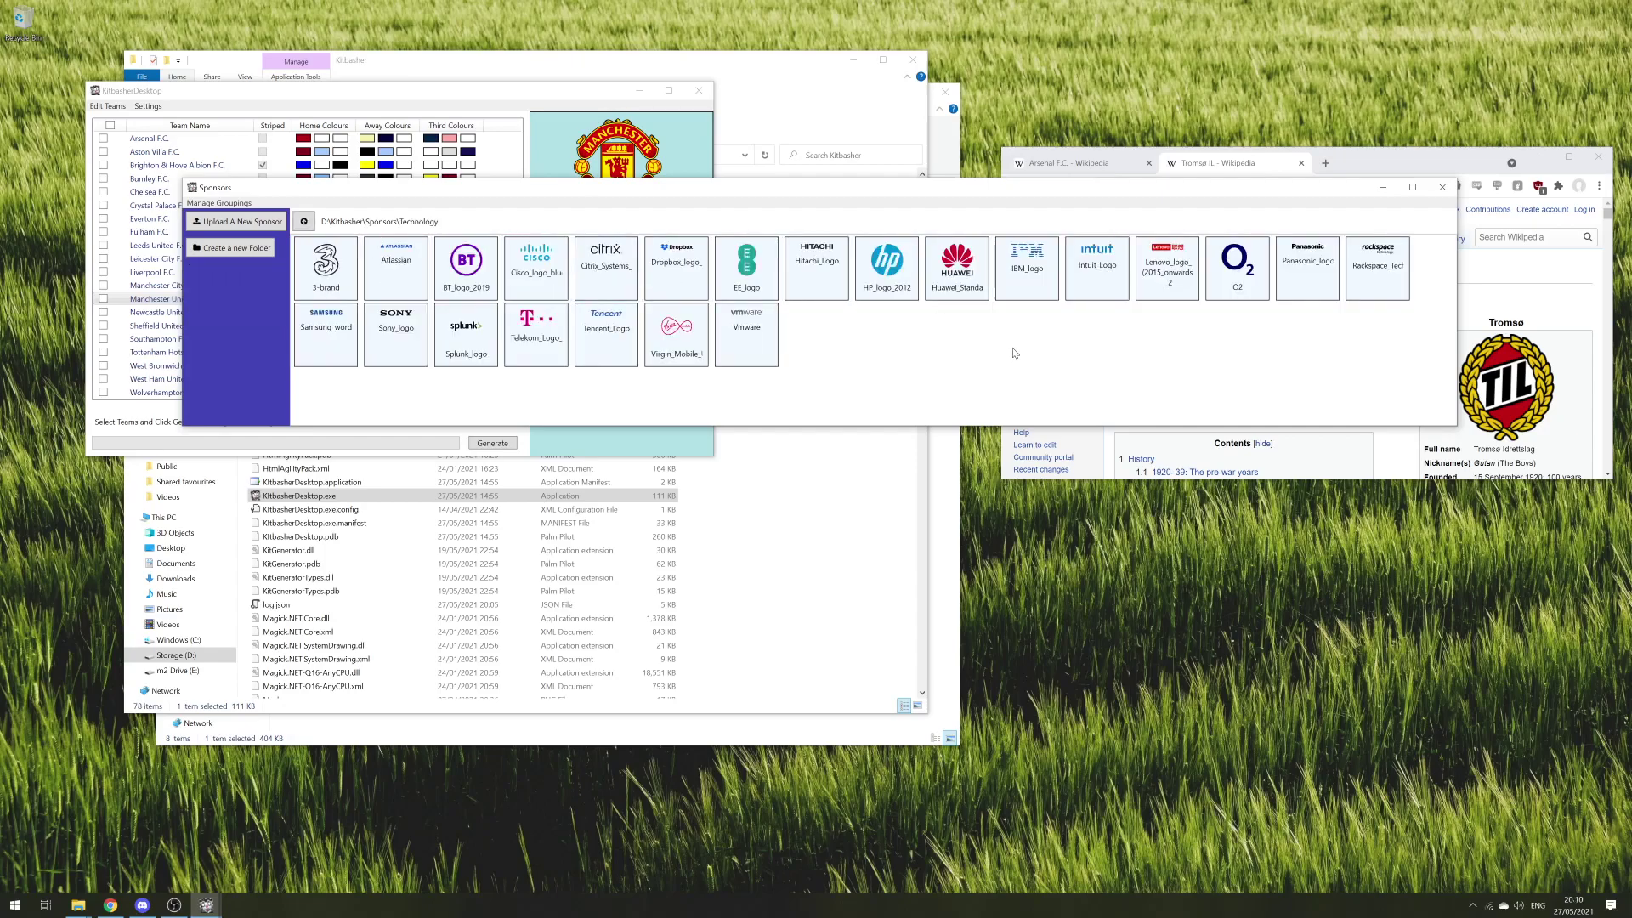
click(303, 221)
- Upload Mercedes-Benz_Logo_2010.svg from the Pictures folder as a new sponsor in the Automotive folder
double_click(323, 270)
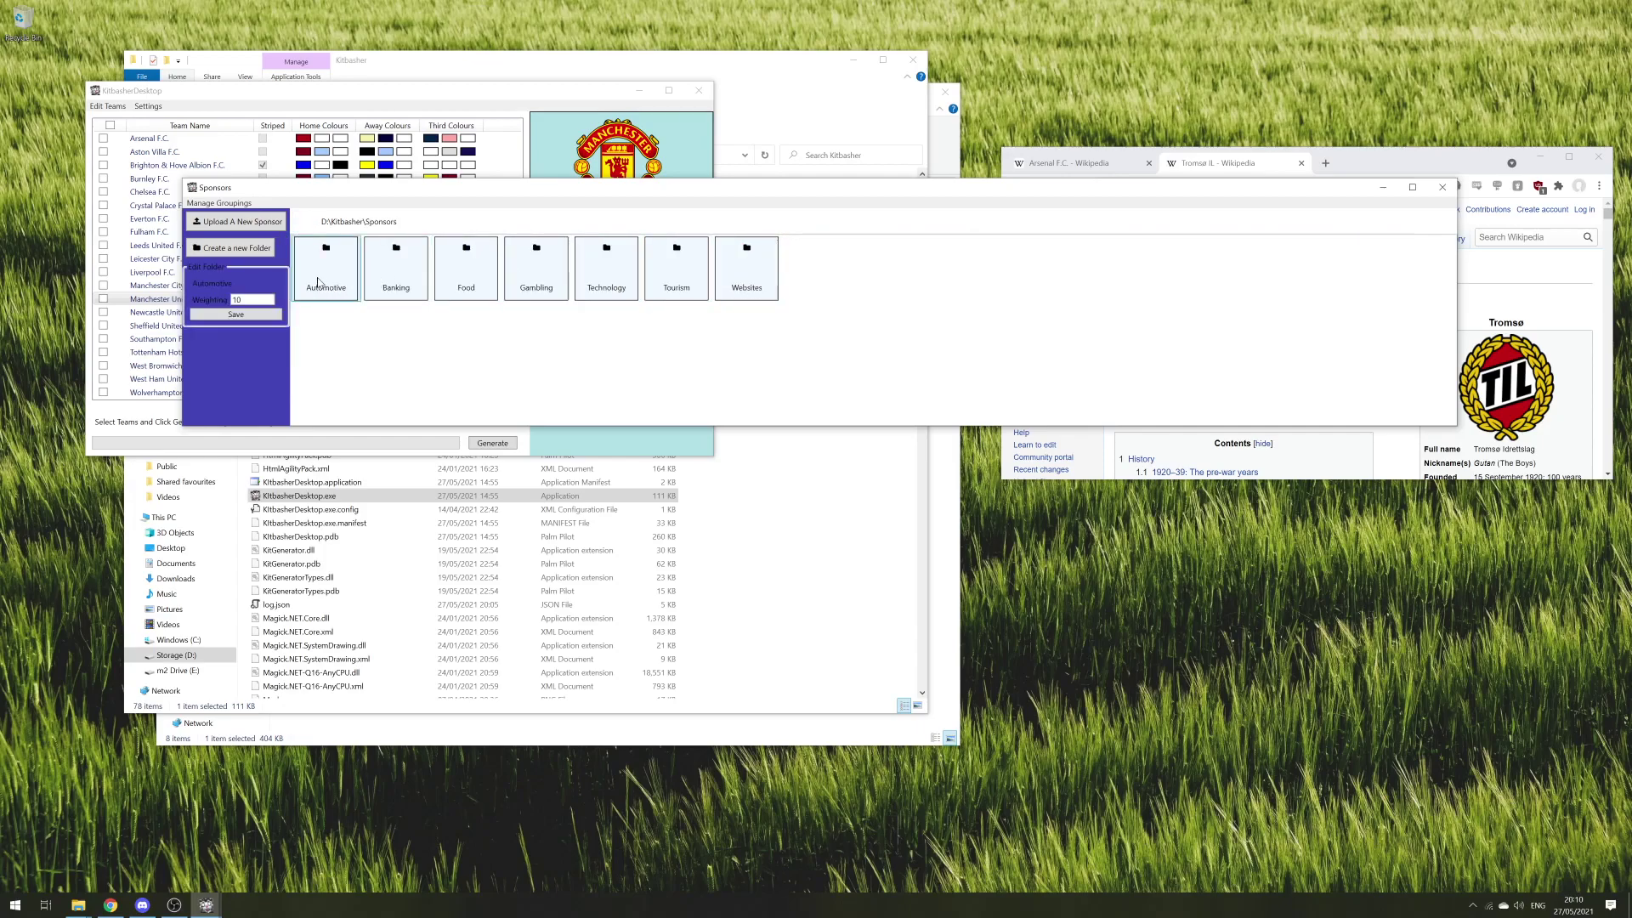
click(246, 222)
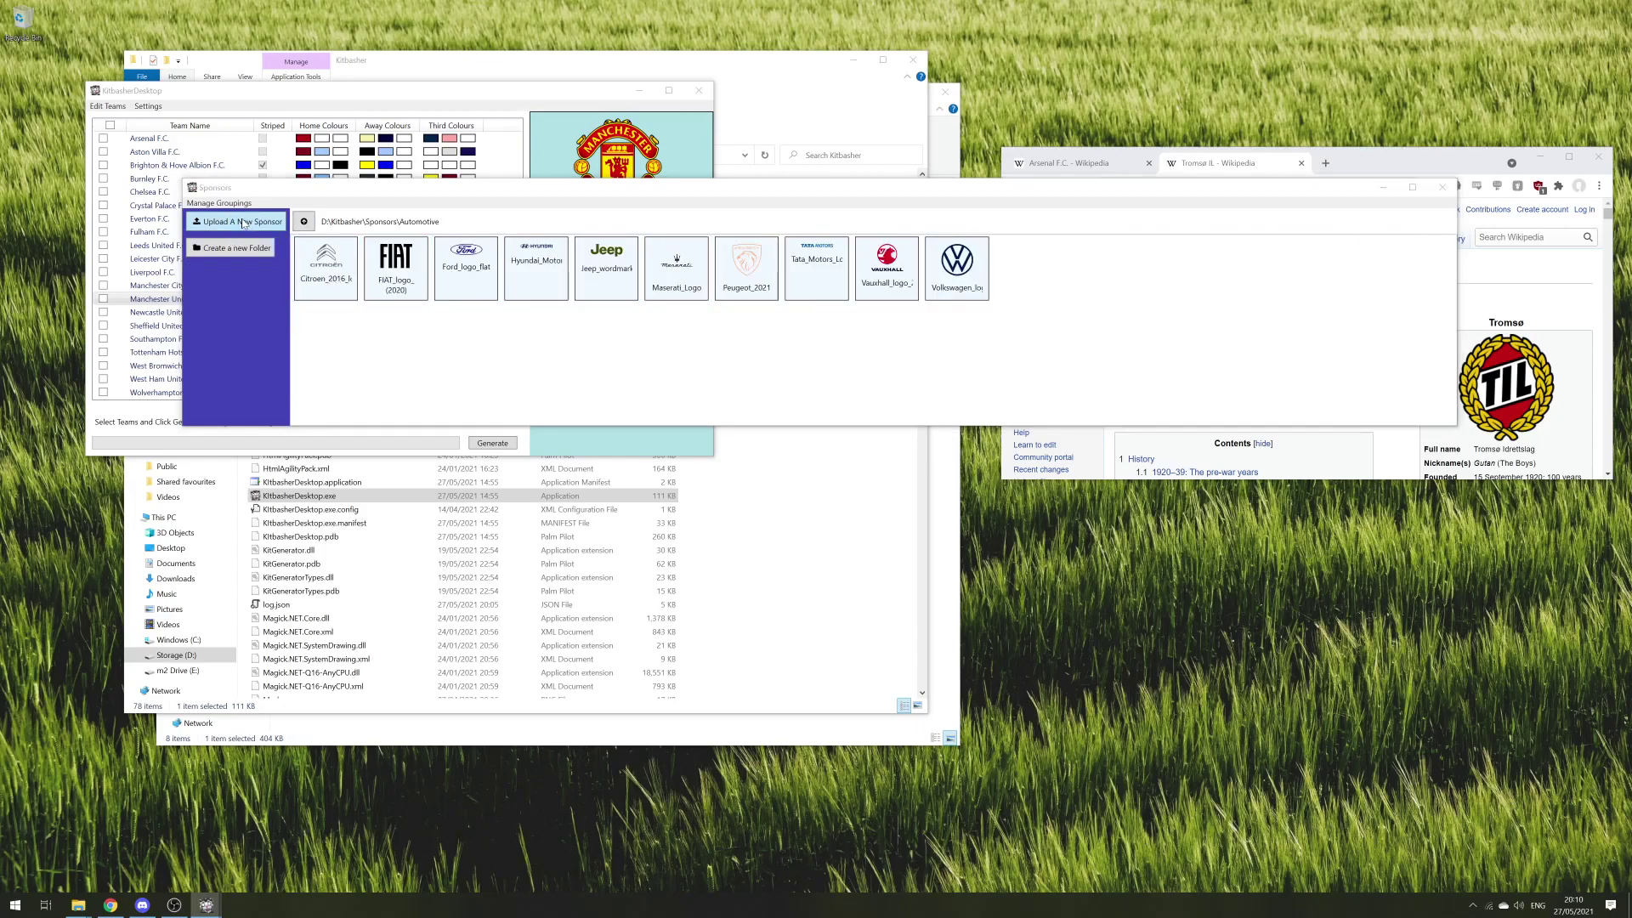
click(329, 228)
scroll(500, 451, down, 10)
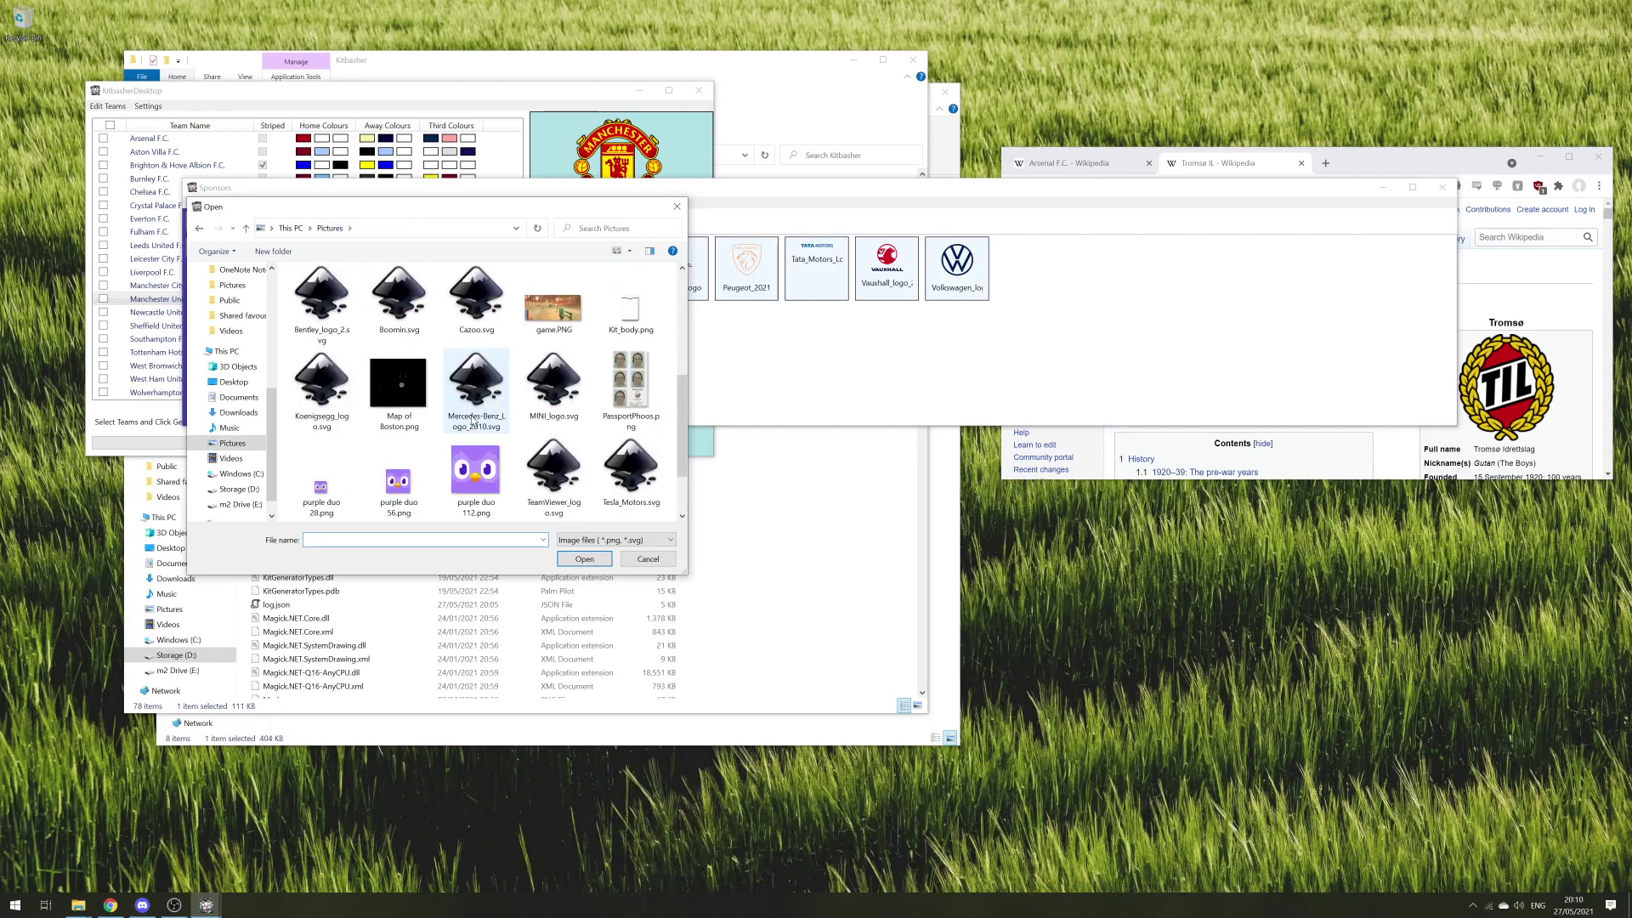
double_click(483, 391)
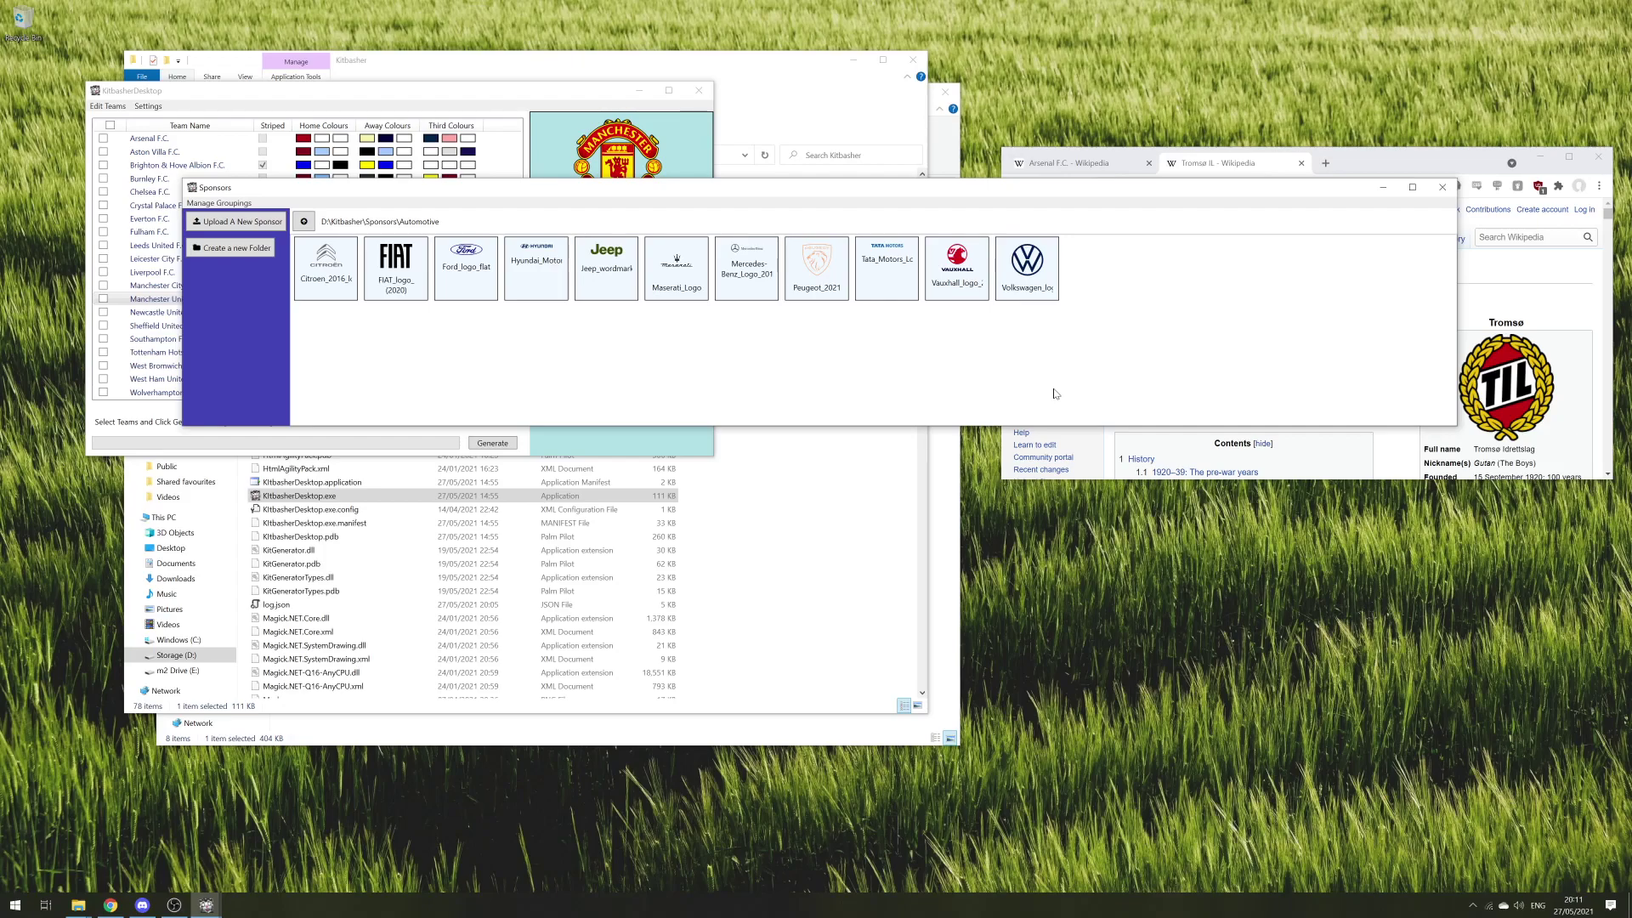
- Add a sponsor grouping named Premier League, save it, and close the groupings window
click(206, 205)
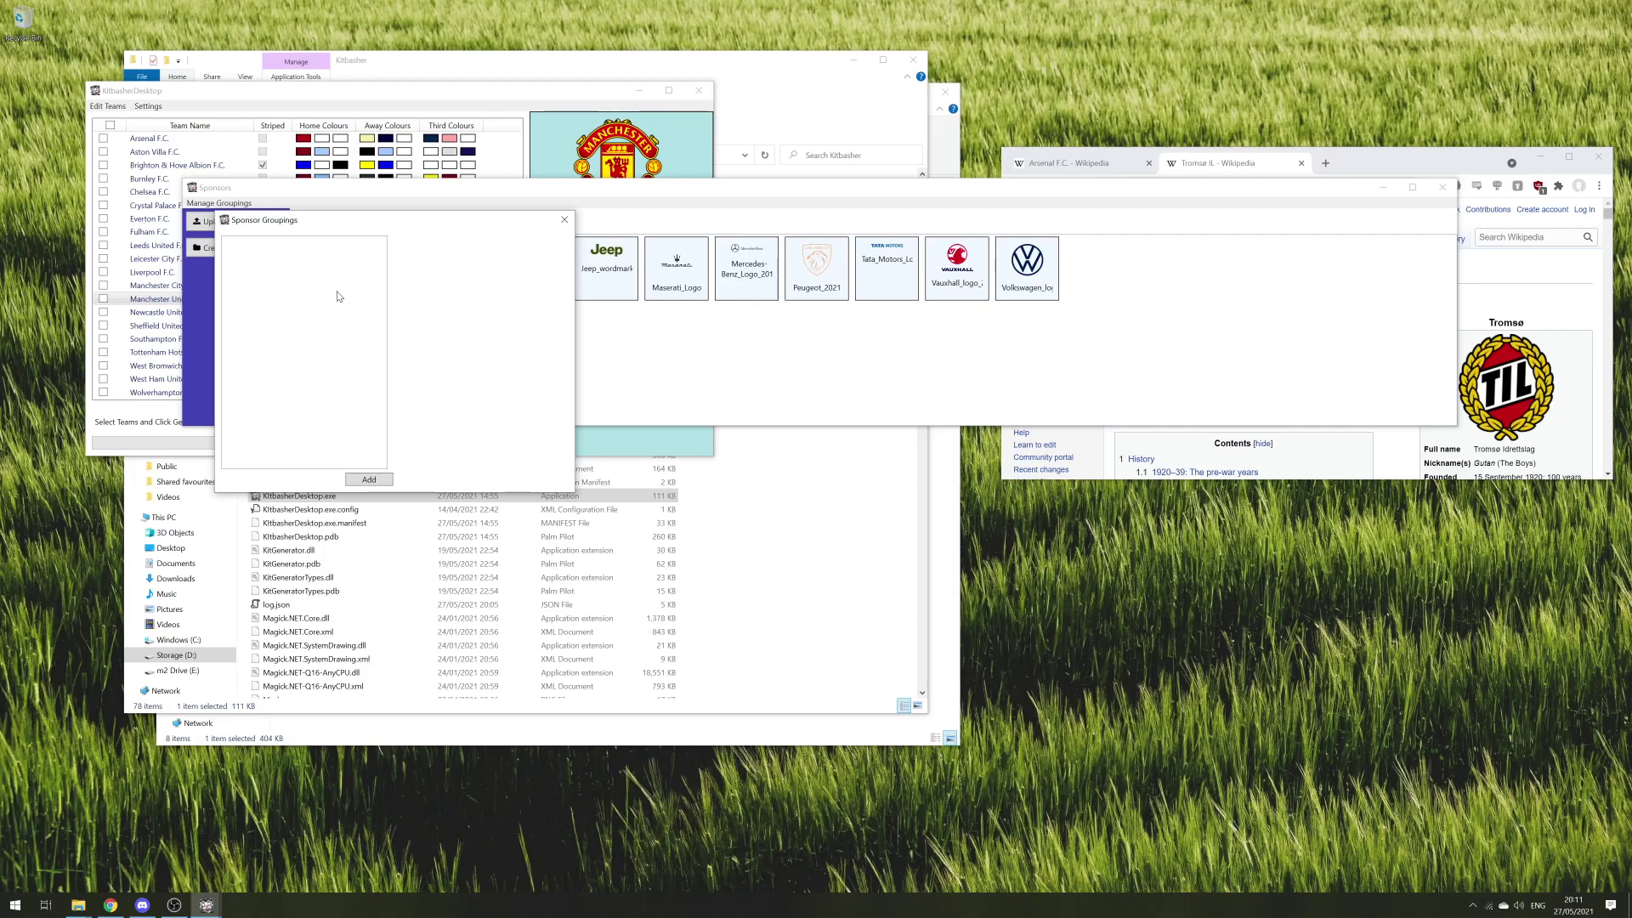
click(368, 481)
key(ctrl+a)
text(Premier Le)
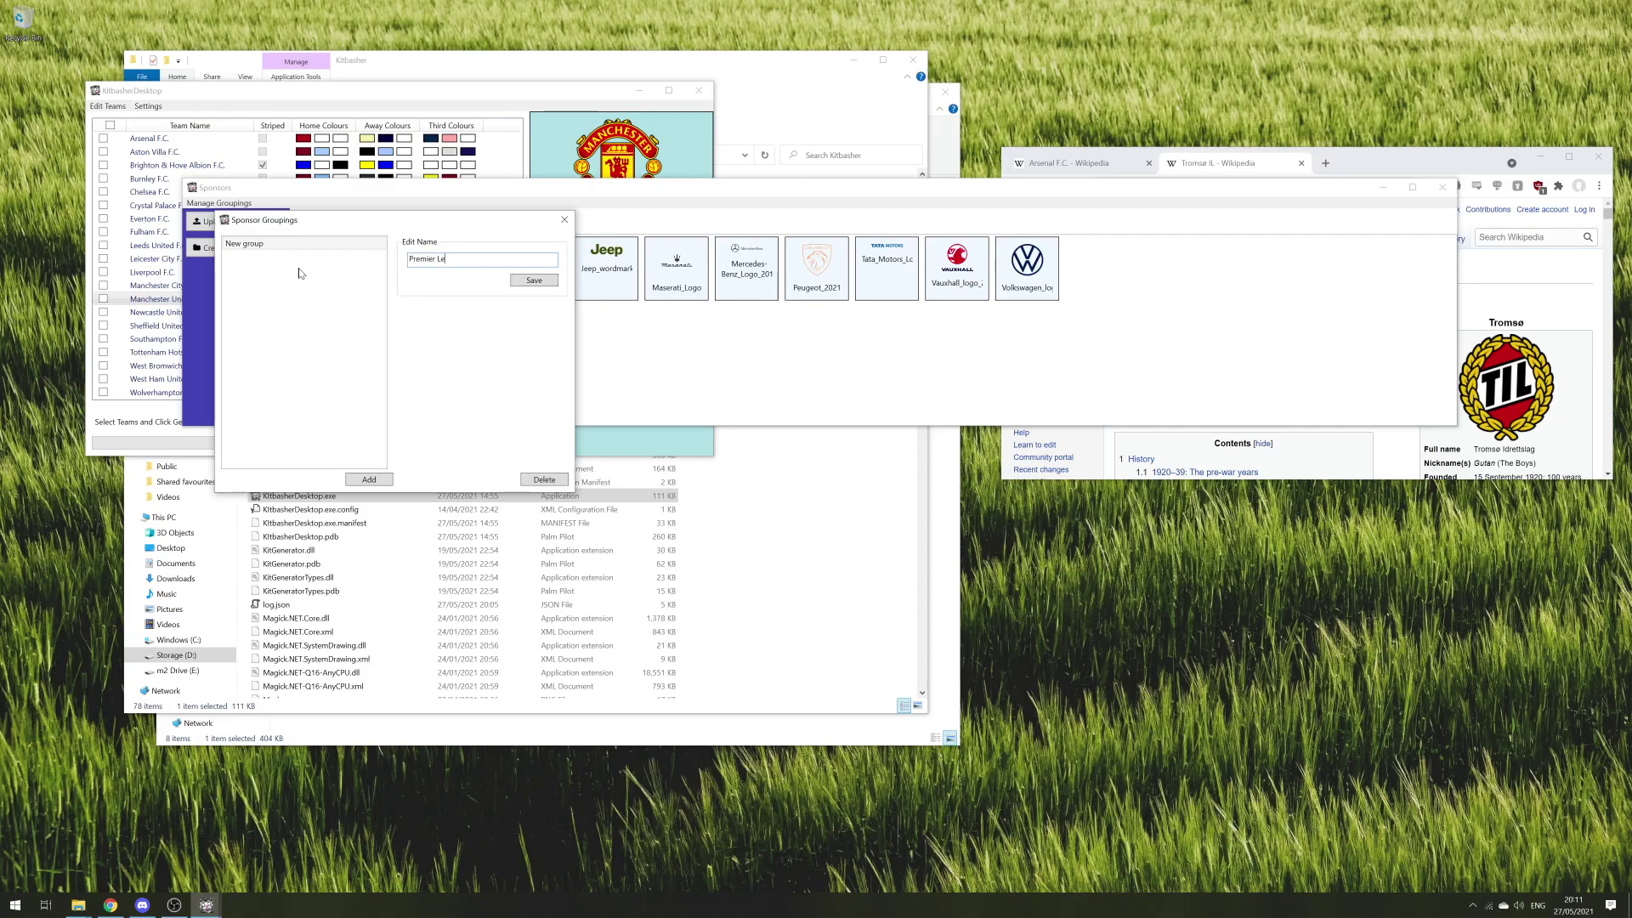
text(auue)
click(522, 281)
click(237, 246)
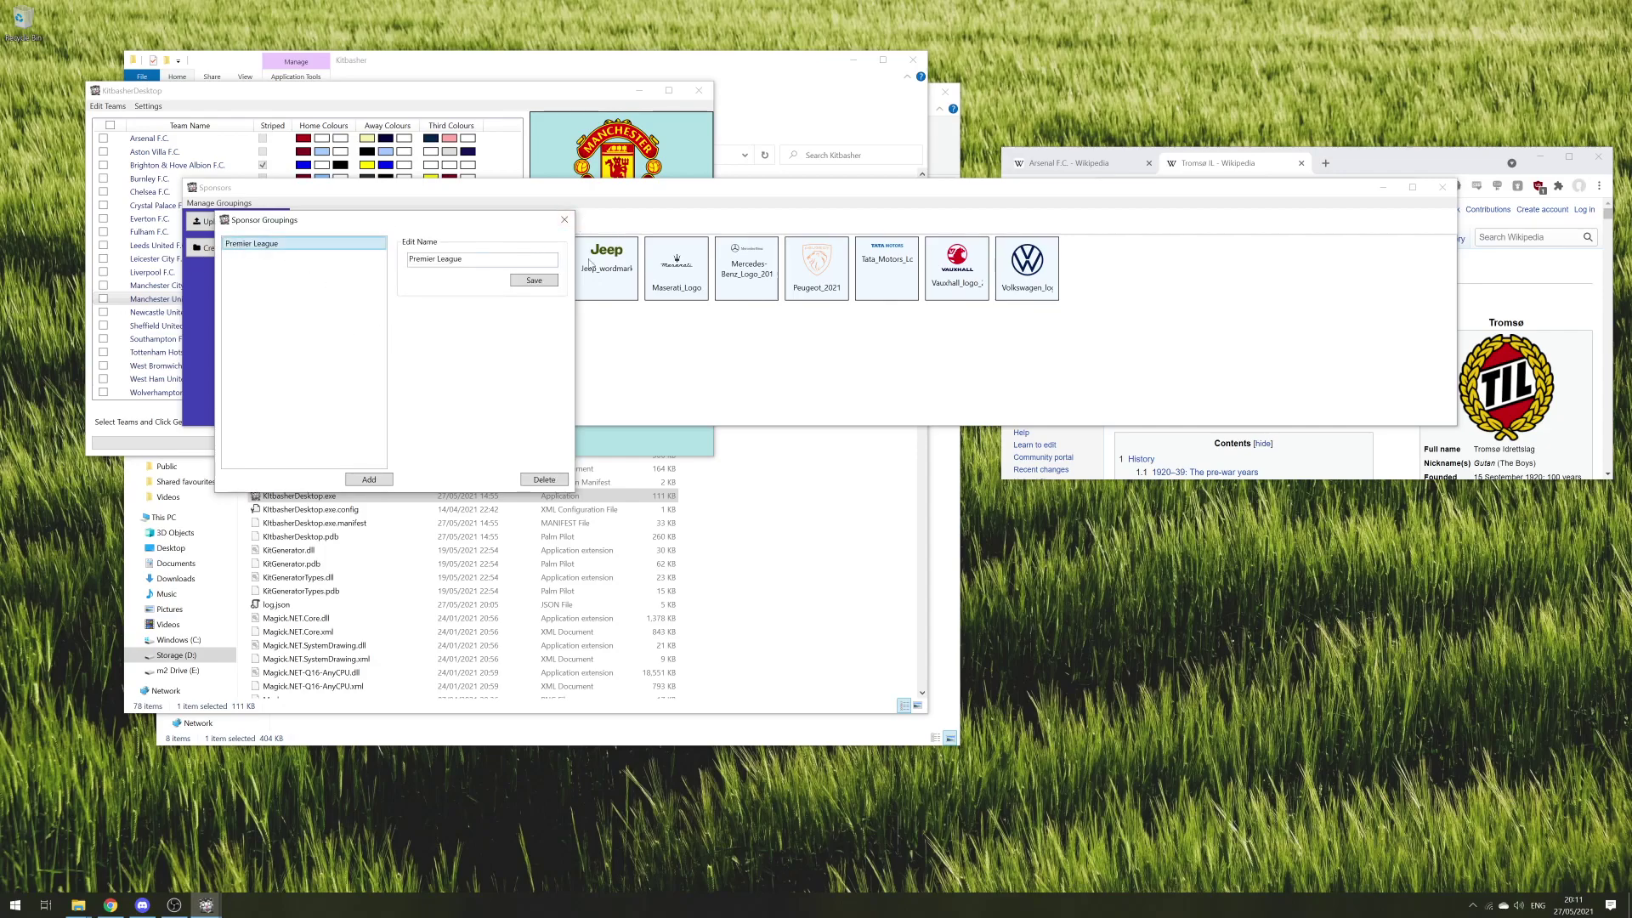
click(565, 219)
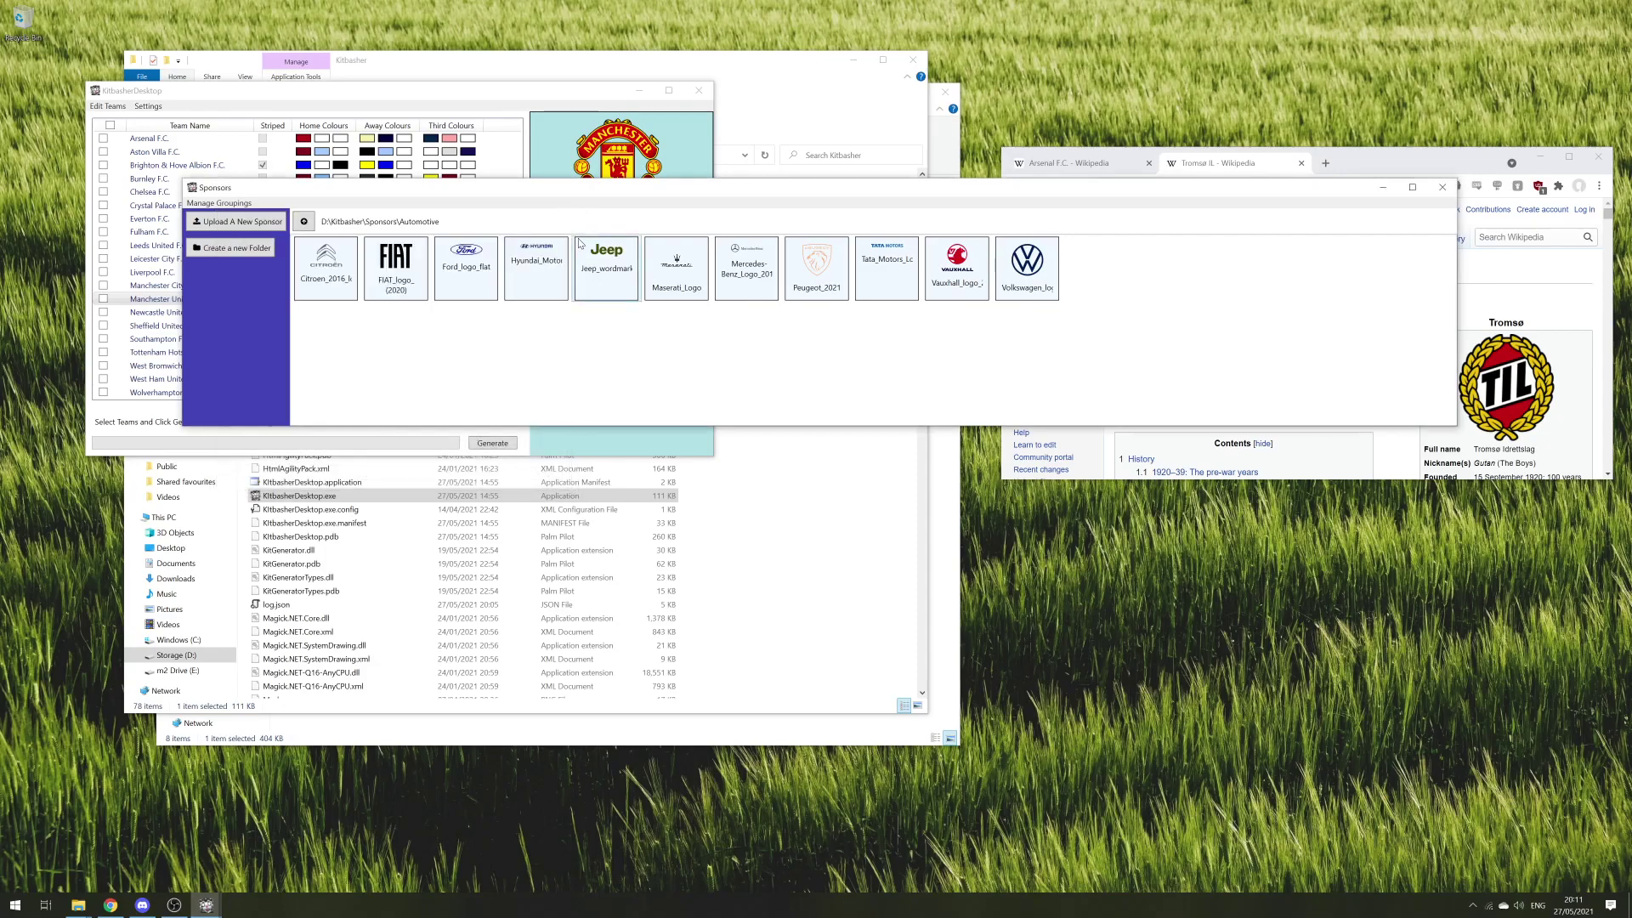
- Add the Vauxhall, Ford and Jeep sponsors in the Automotive folder to the Premier League grouping
click(405, 287)
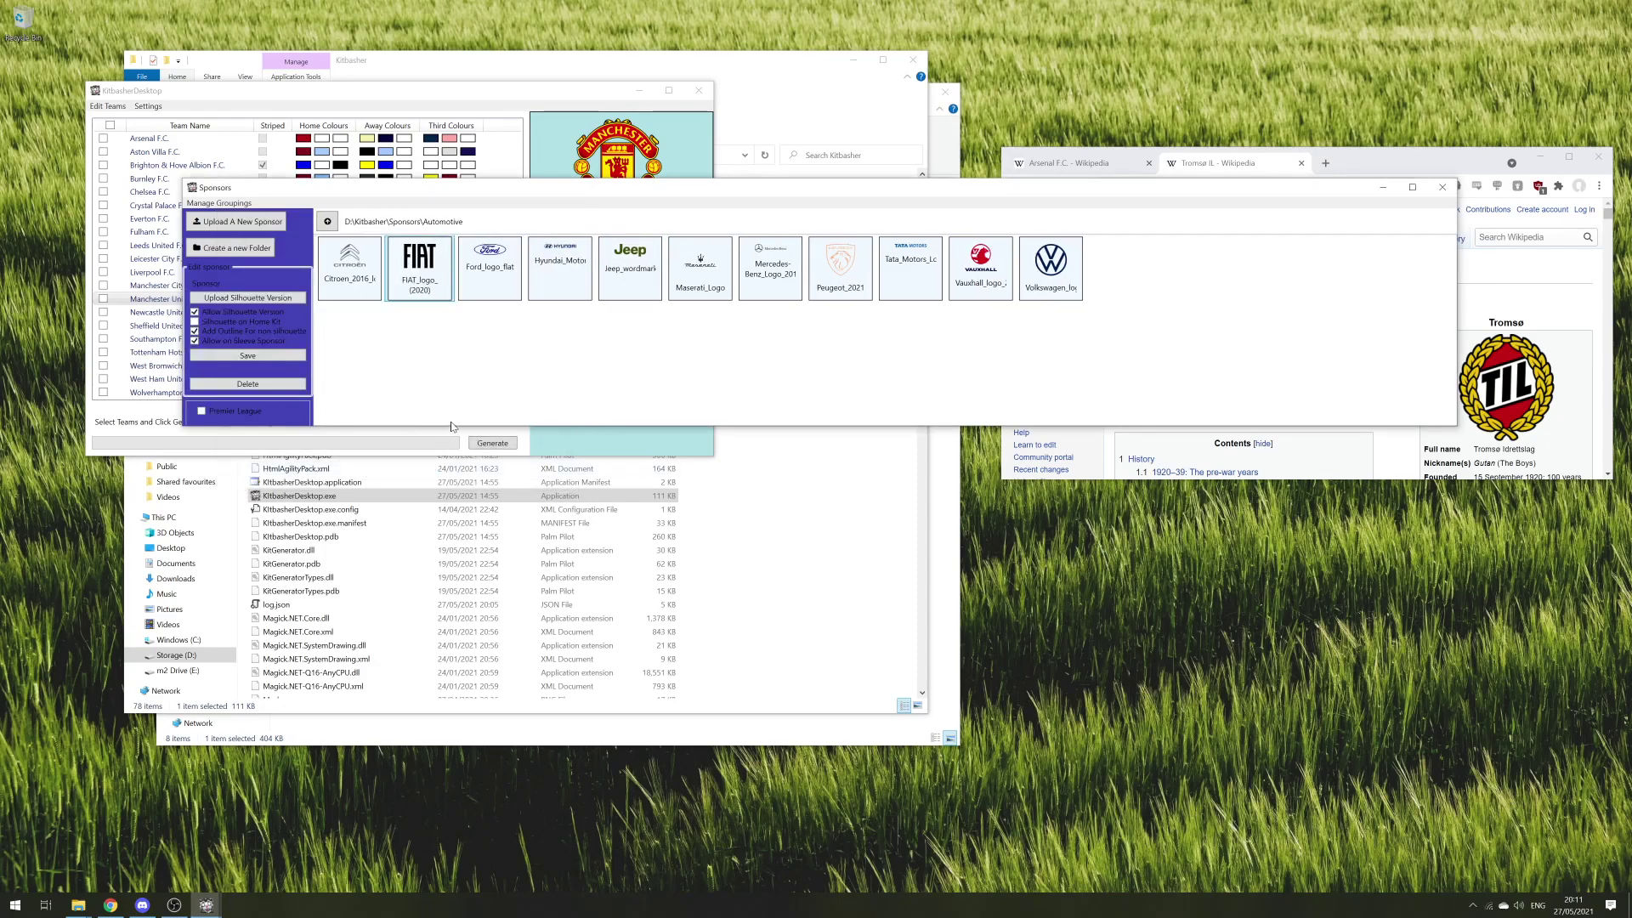
drag(447, 426, 454, 592)
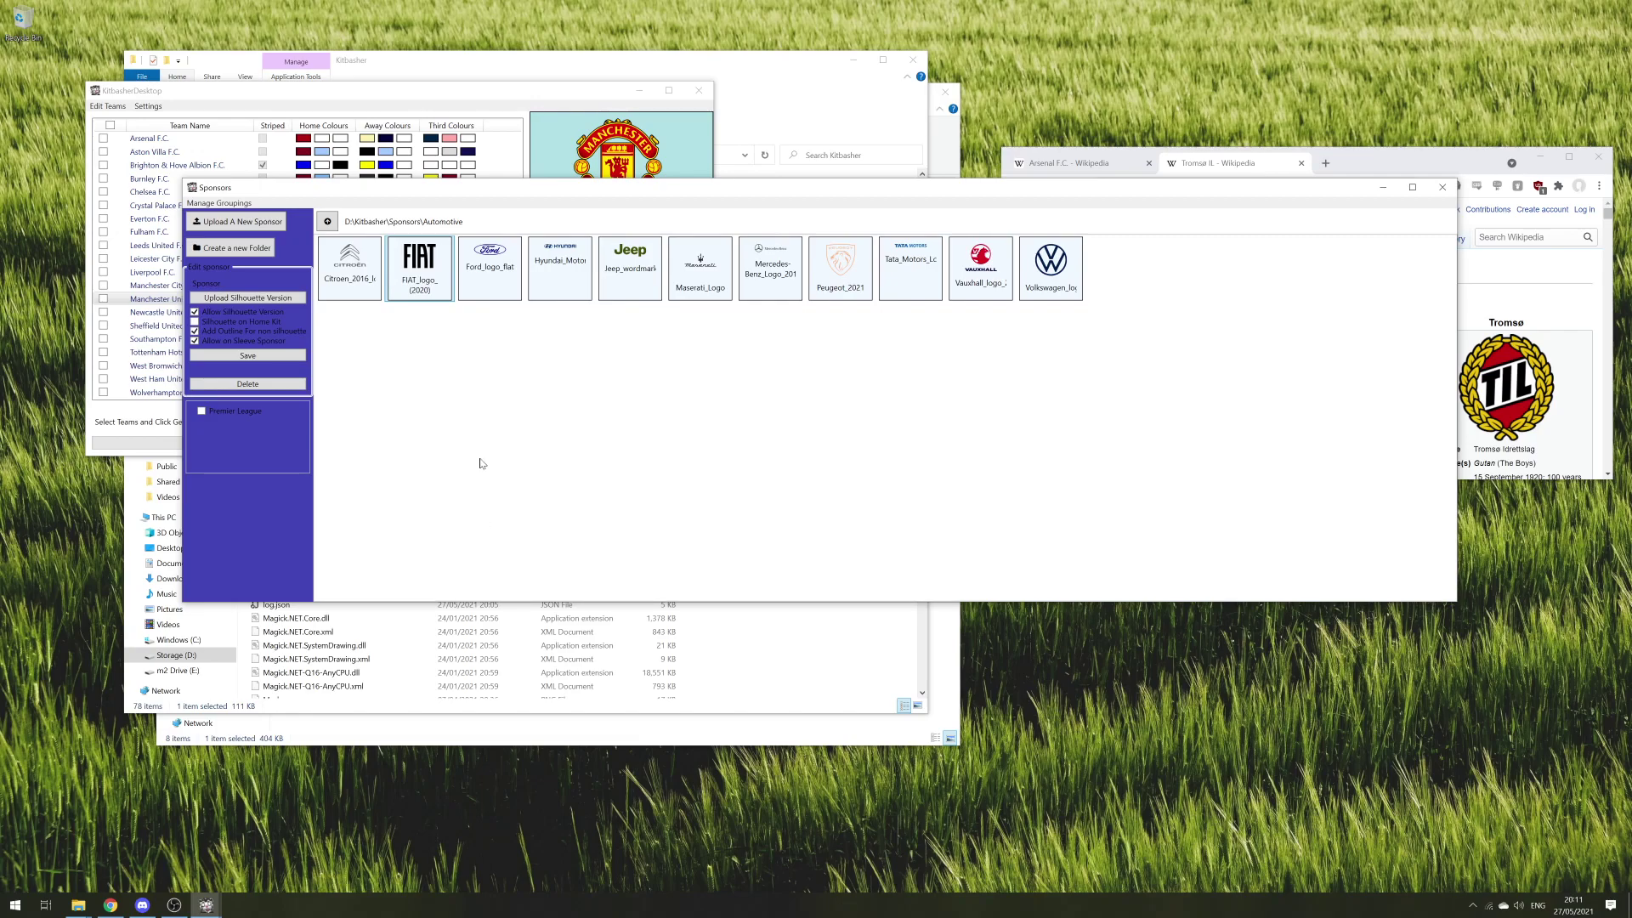
click(989, 281)
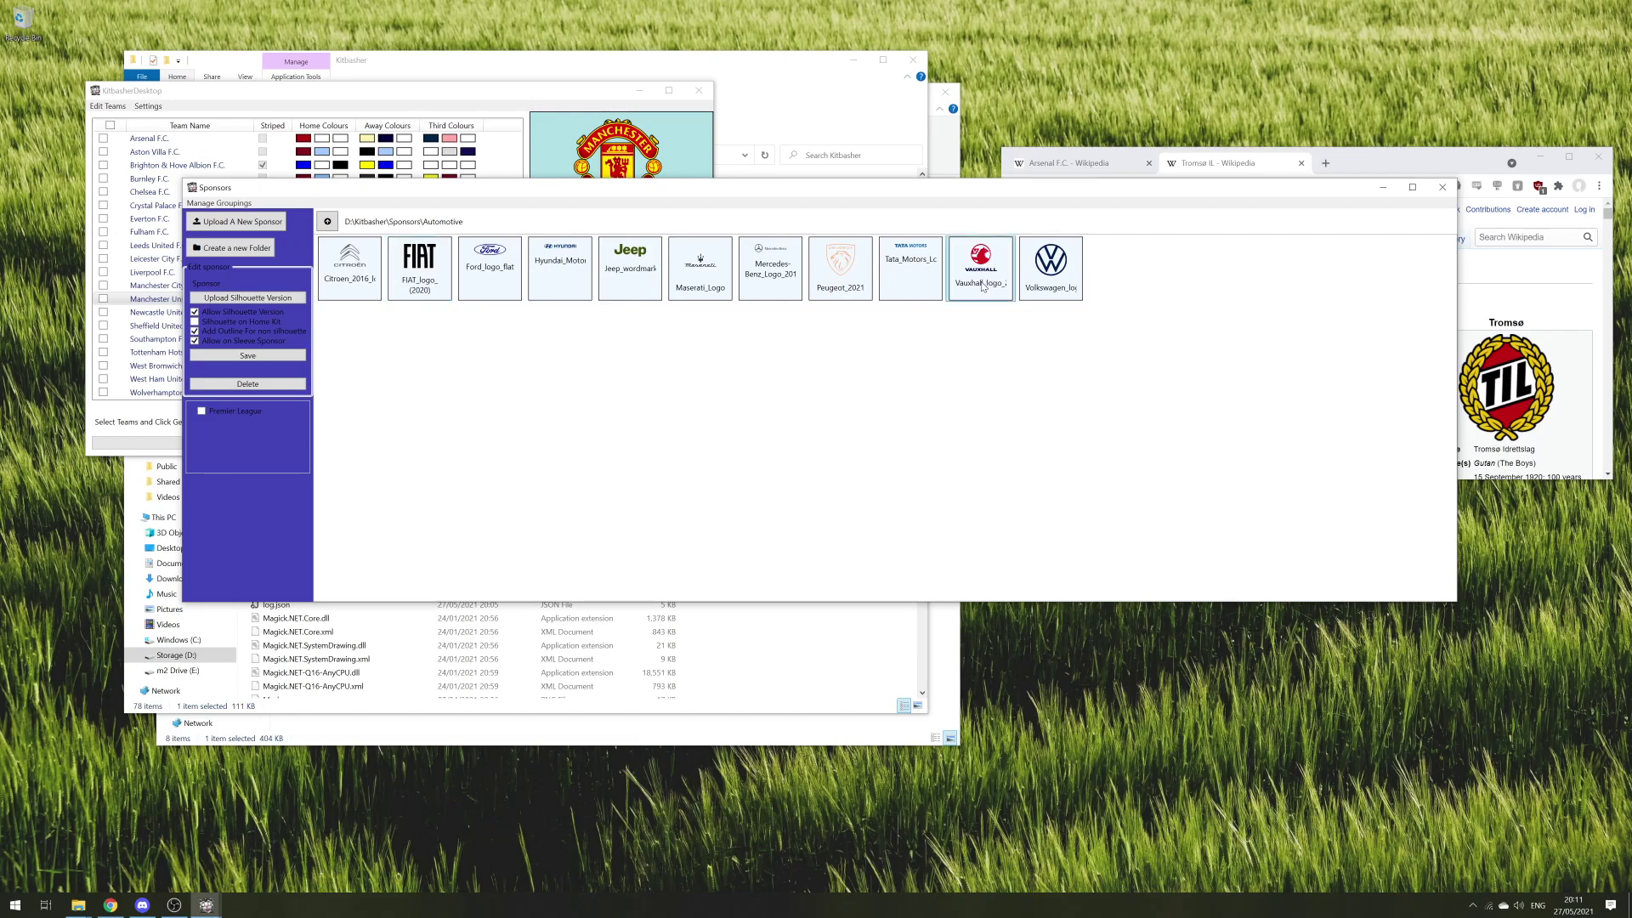
click(258, 413)
click(500, 277)
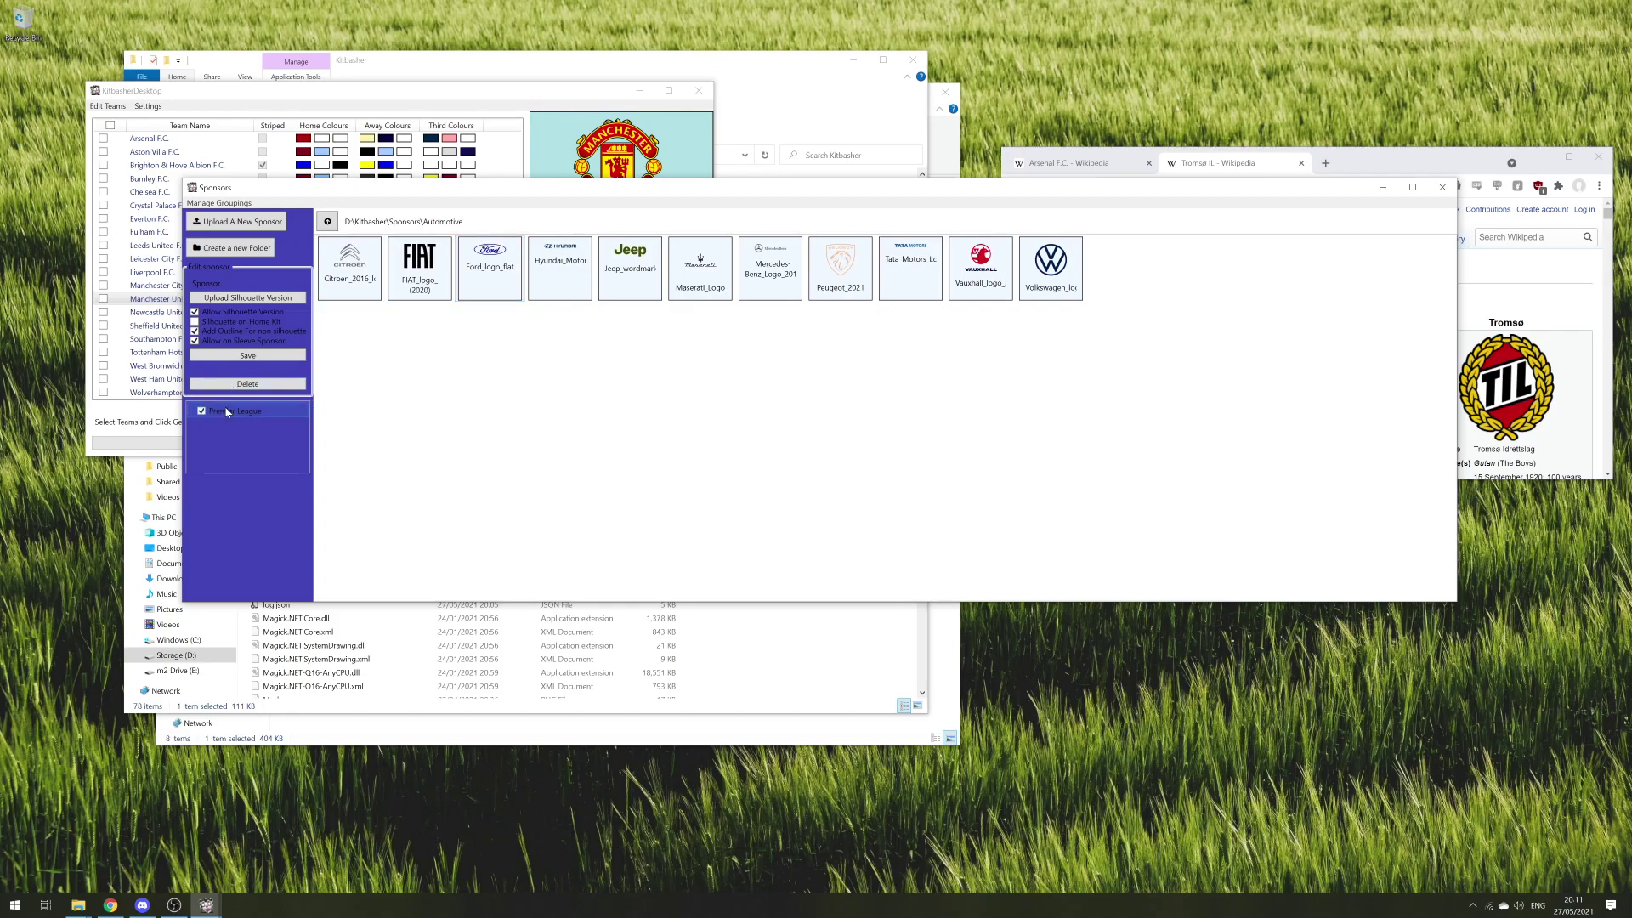
click(626, 260)
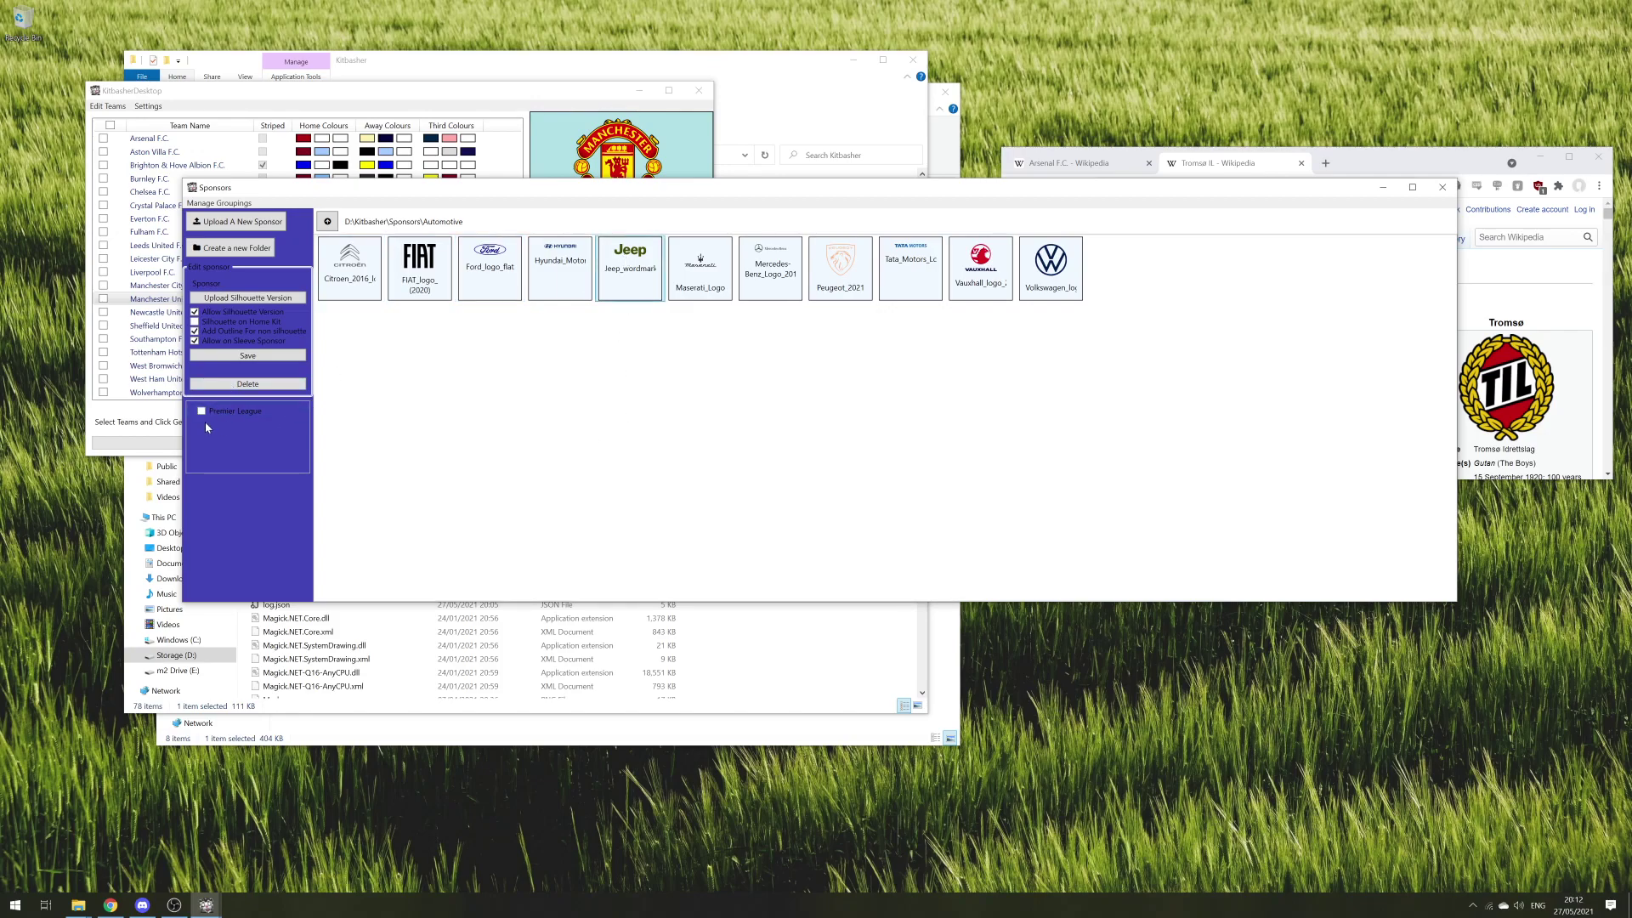
click(236, 414)
- Open the Technology sponsors folder and add several of its sponsors, including Lenovo, to the Premier League grouping
click(327, 222)
click(626, 287)
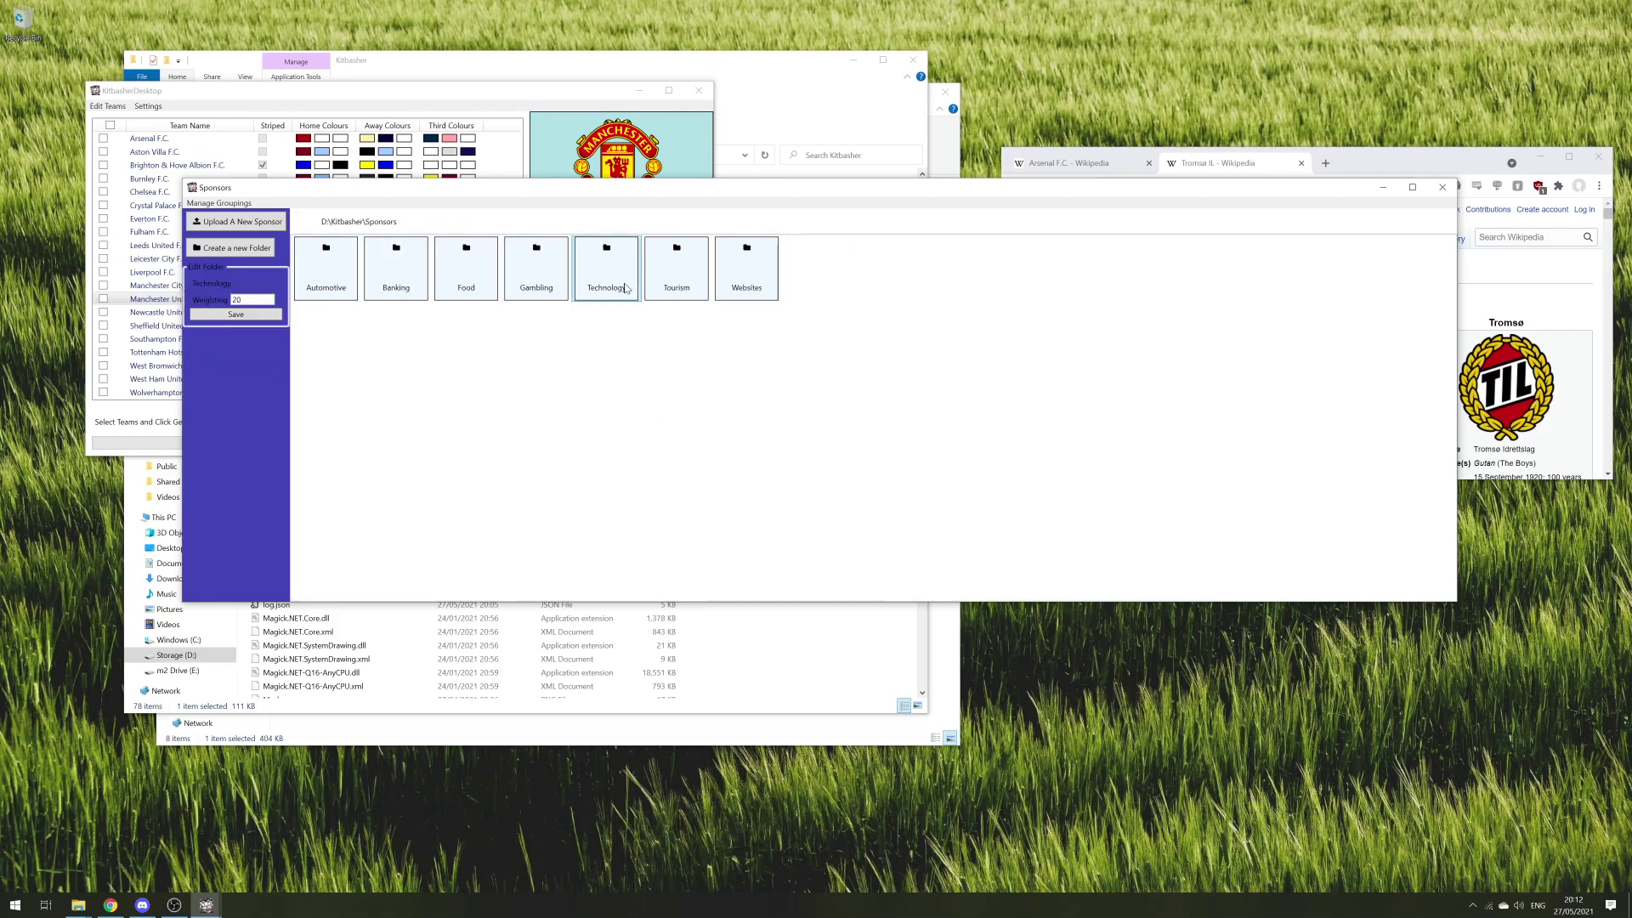
double_click(627, 289)
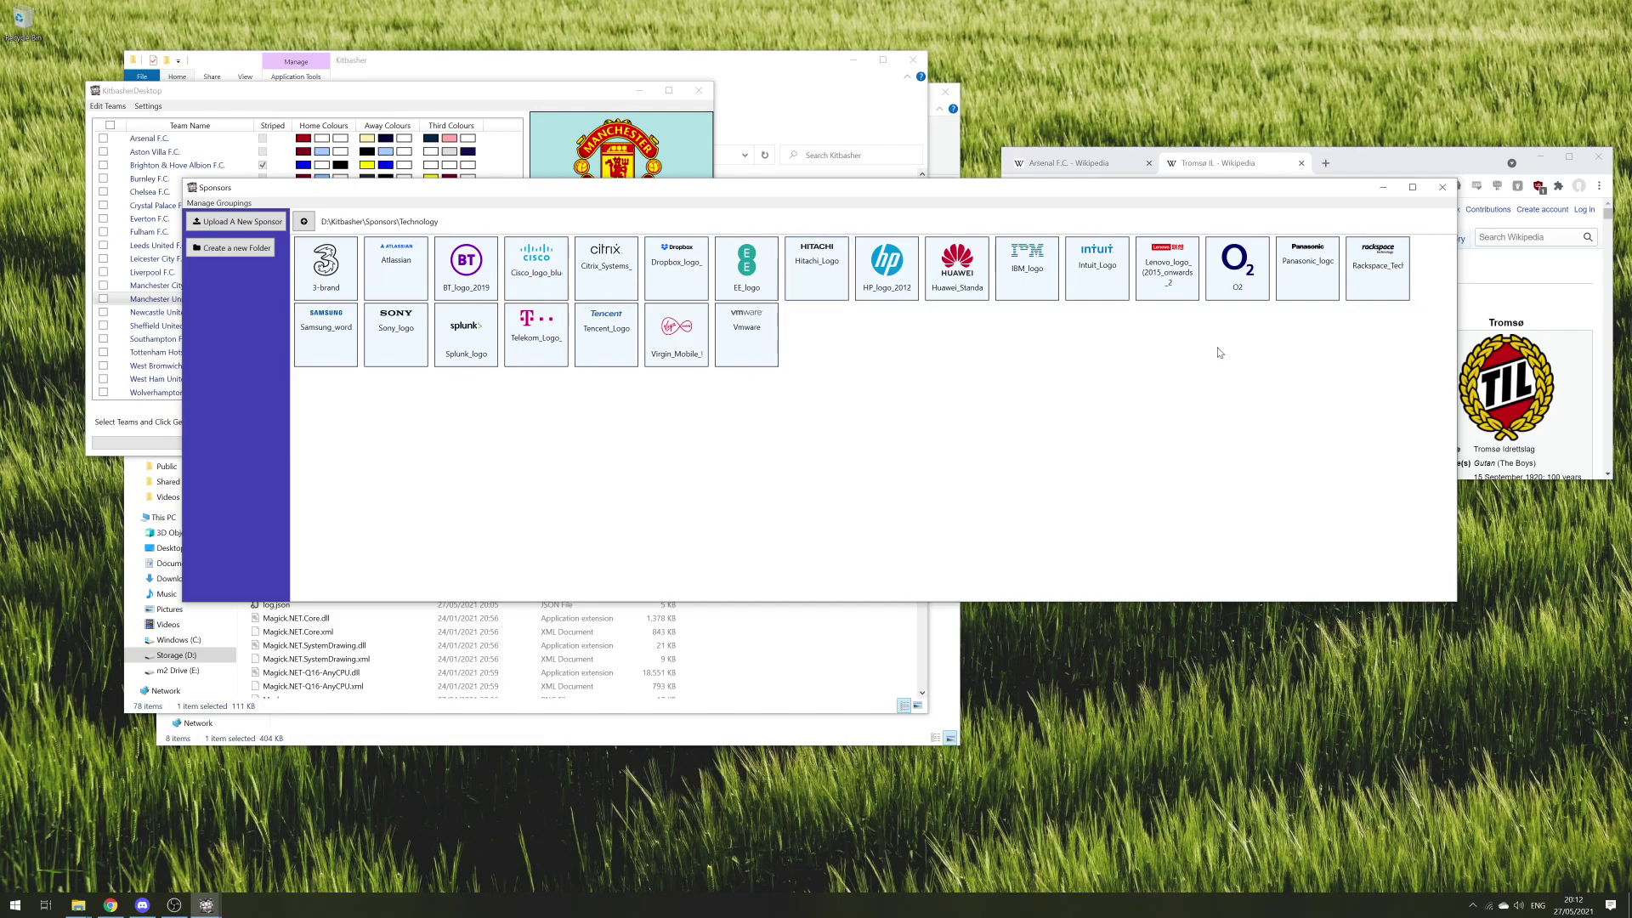
click(888, 268)
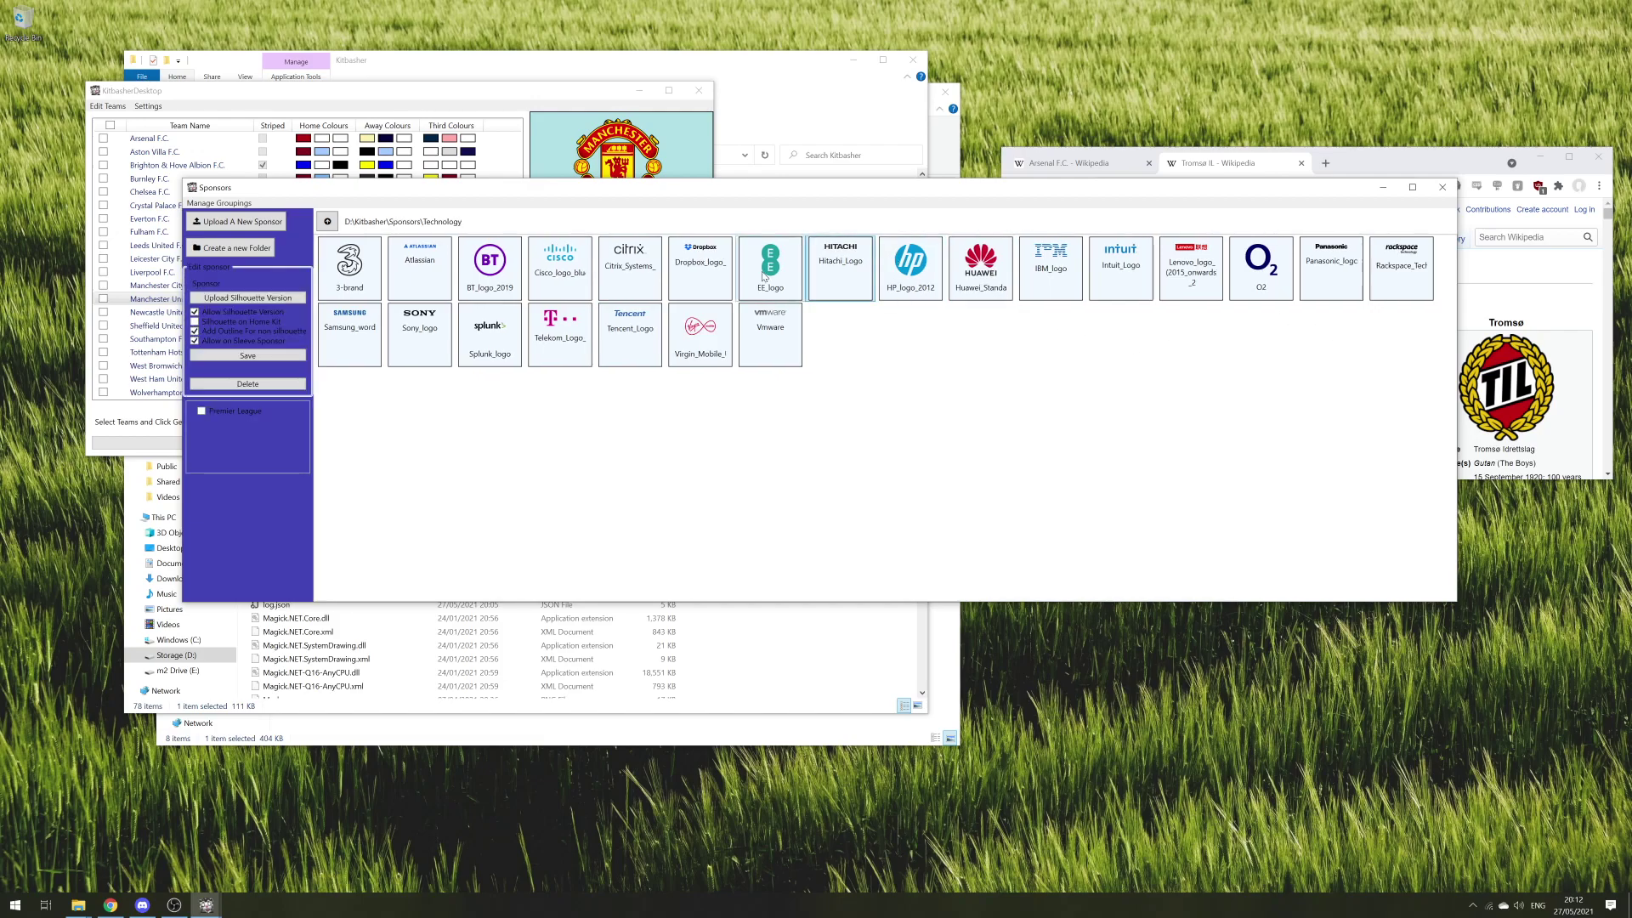
click(219, 415)
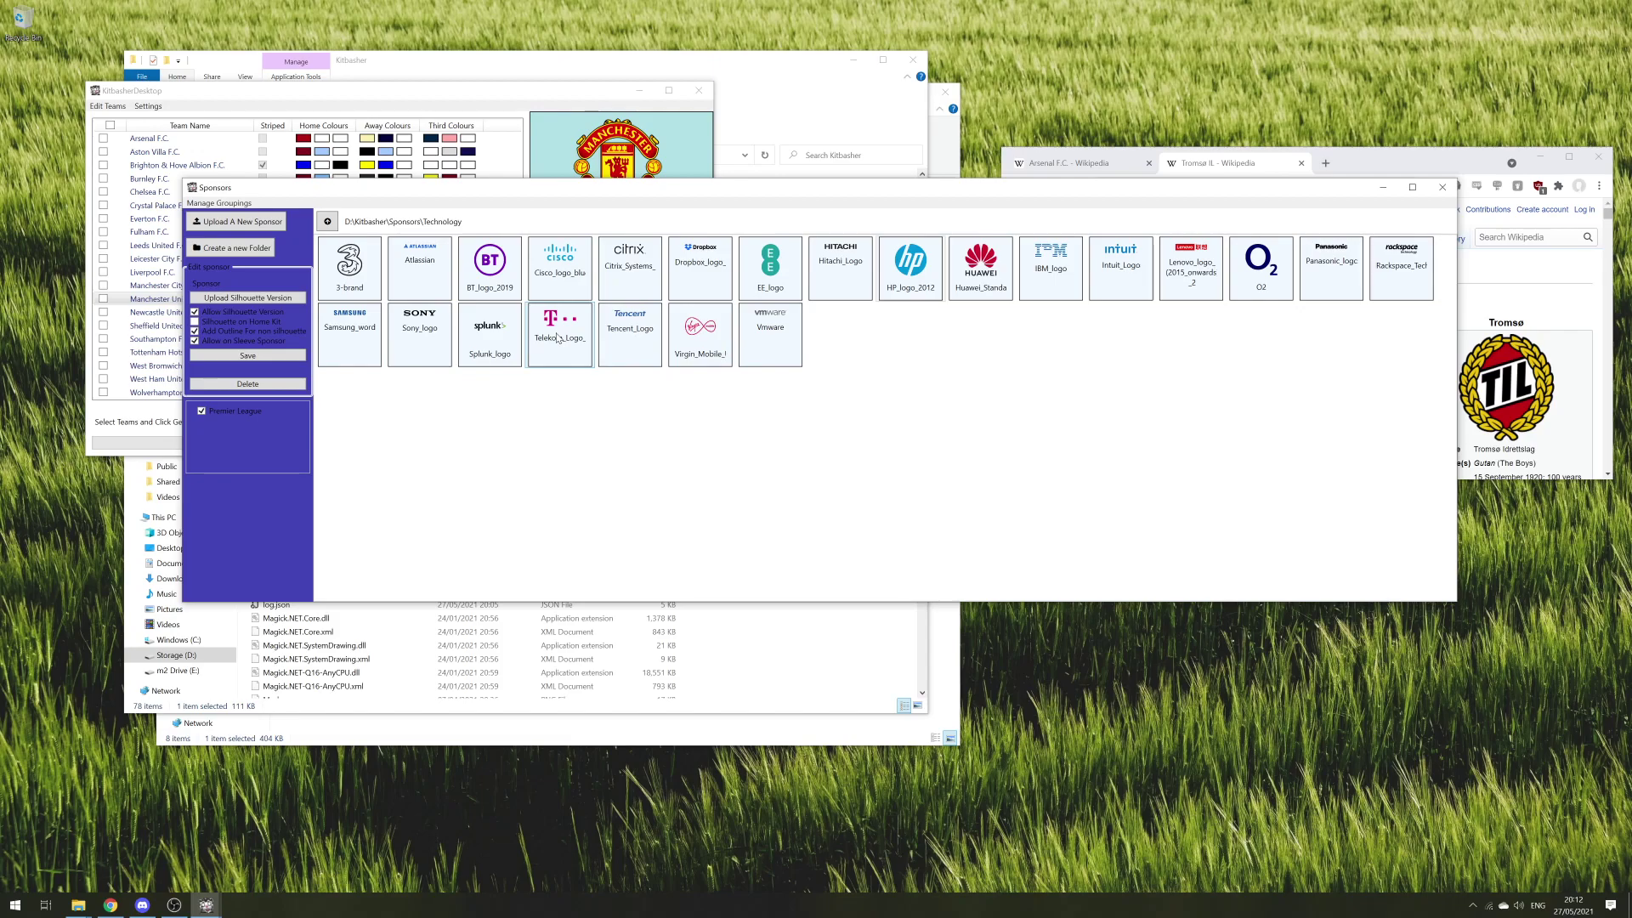
click(202, 411)
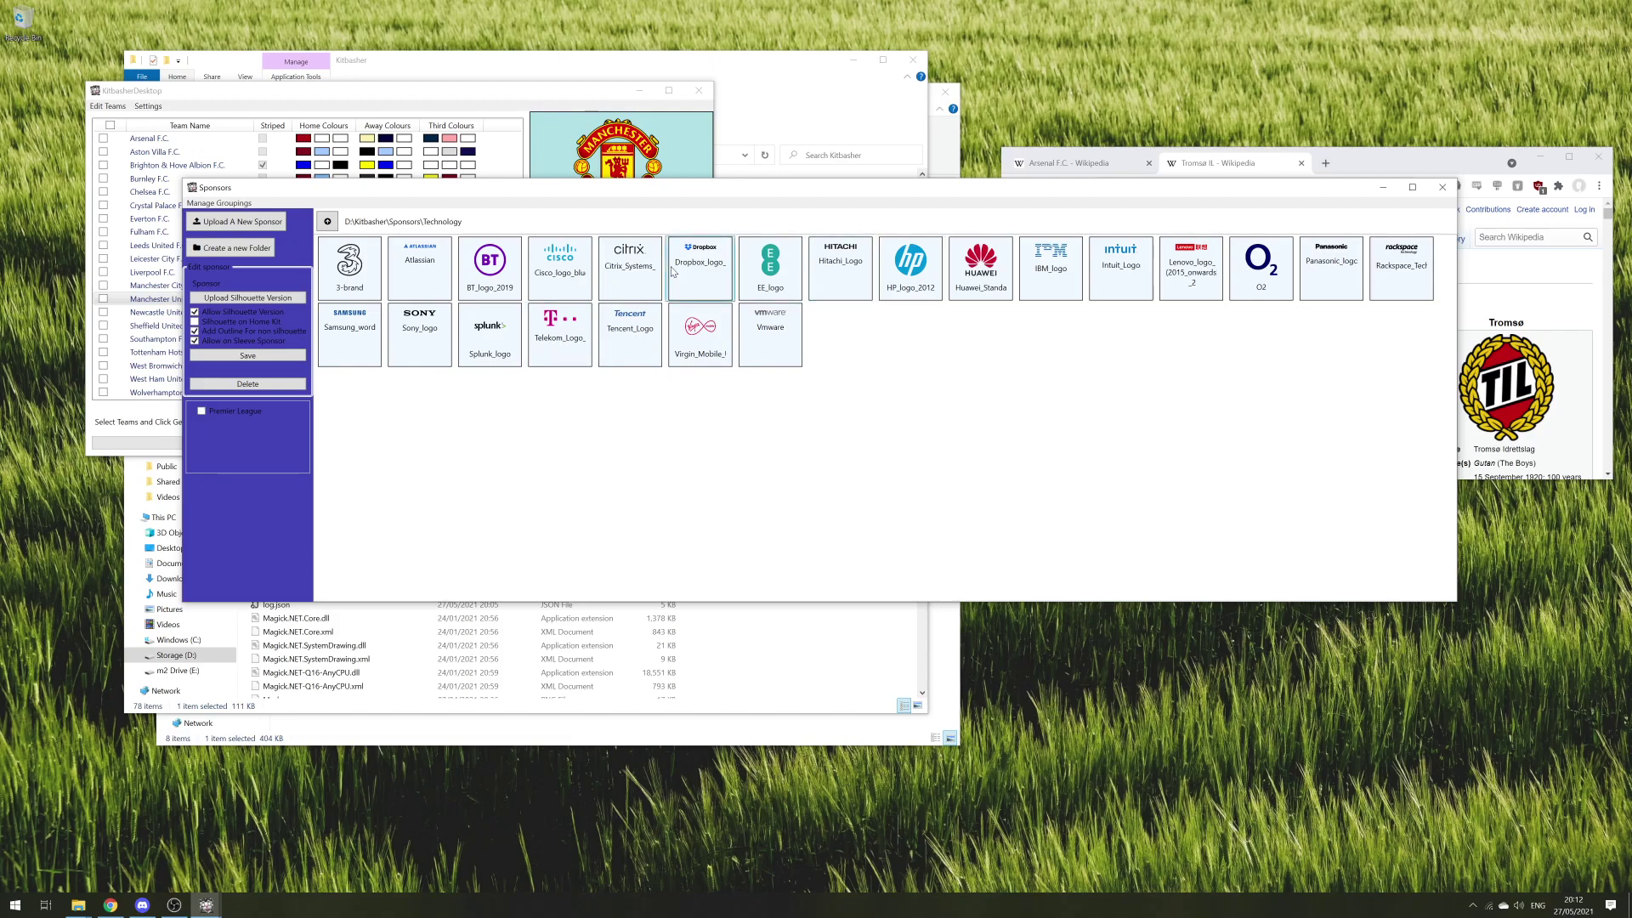
click(1186, 274)
click(204, 412)
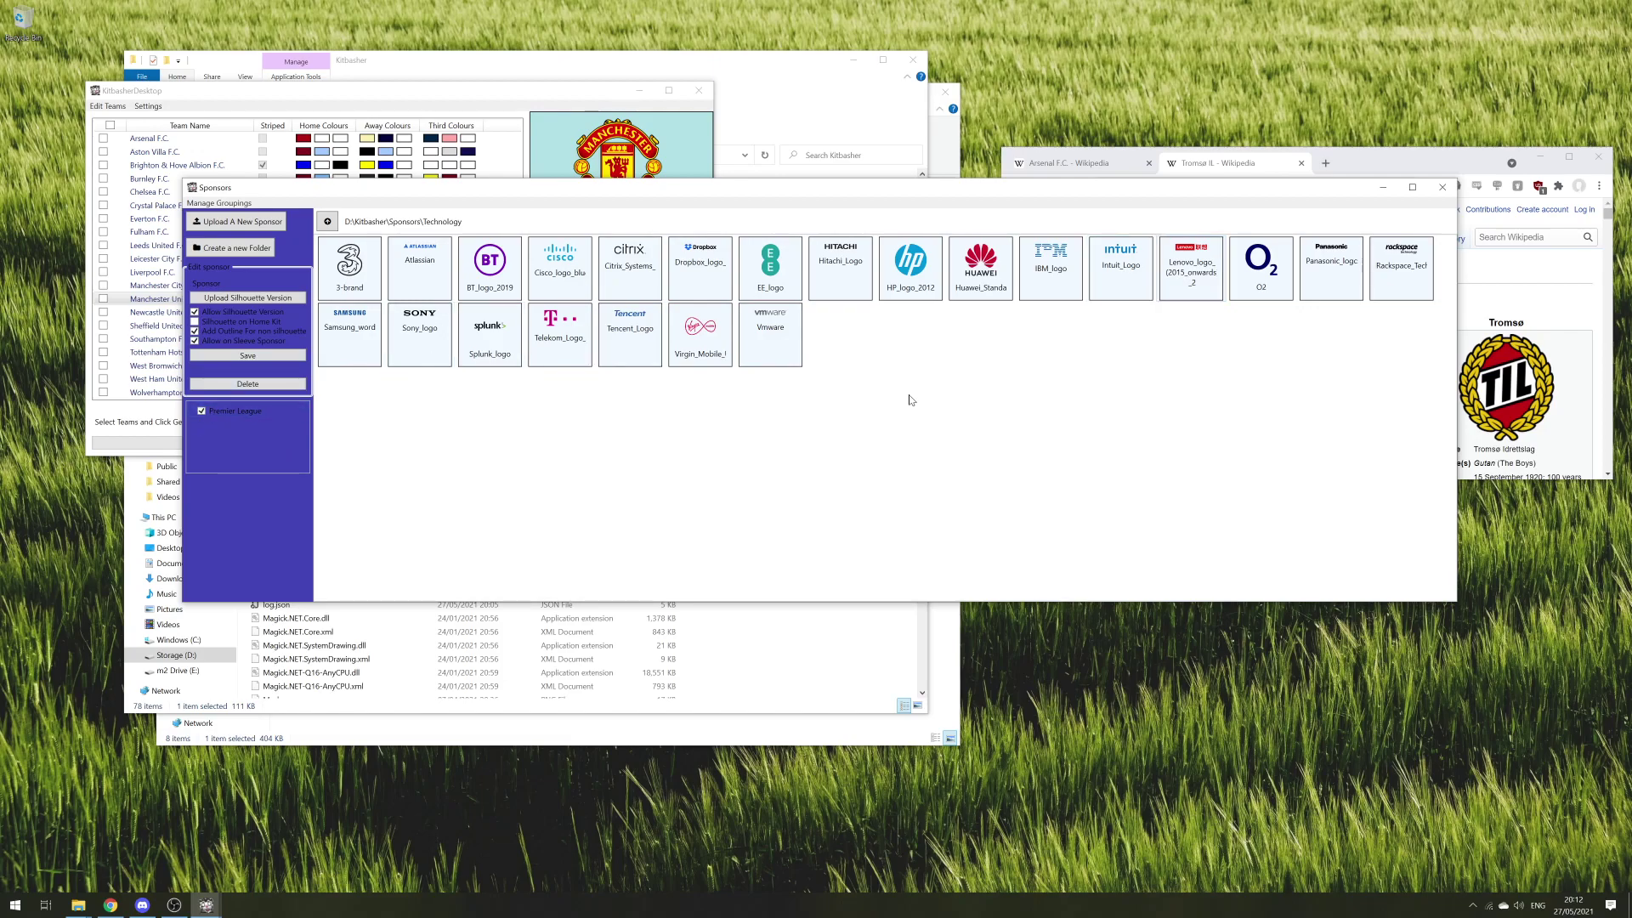
- Add a sponsor grouping named Eliteserien, save it, and close the groupings window
click(208, 204)
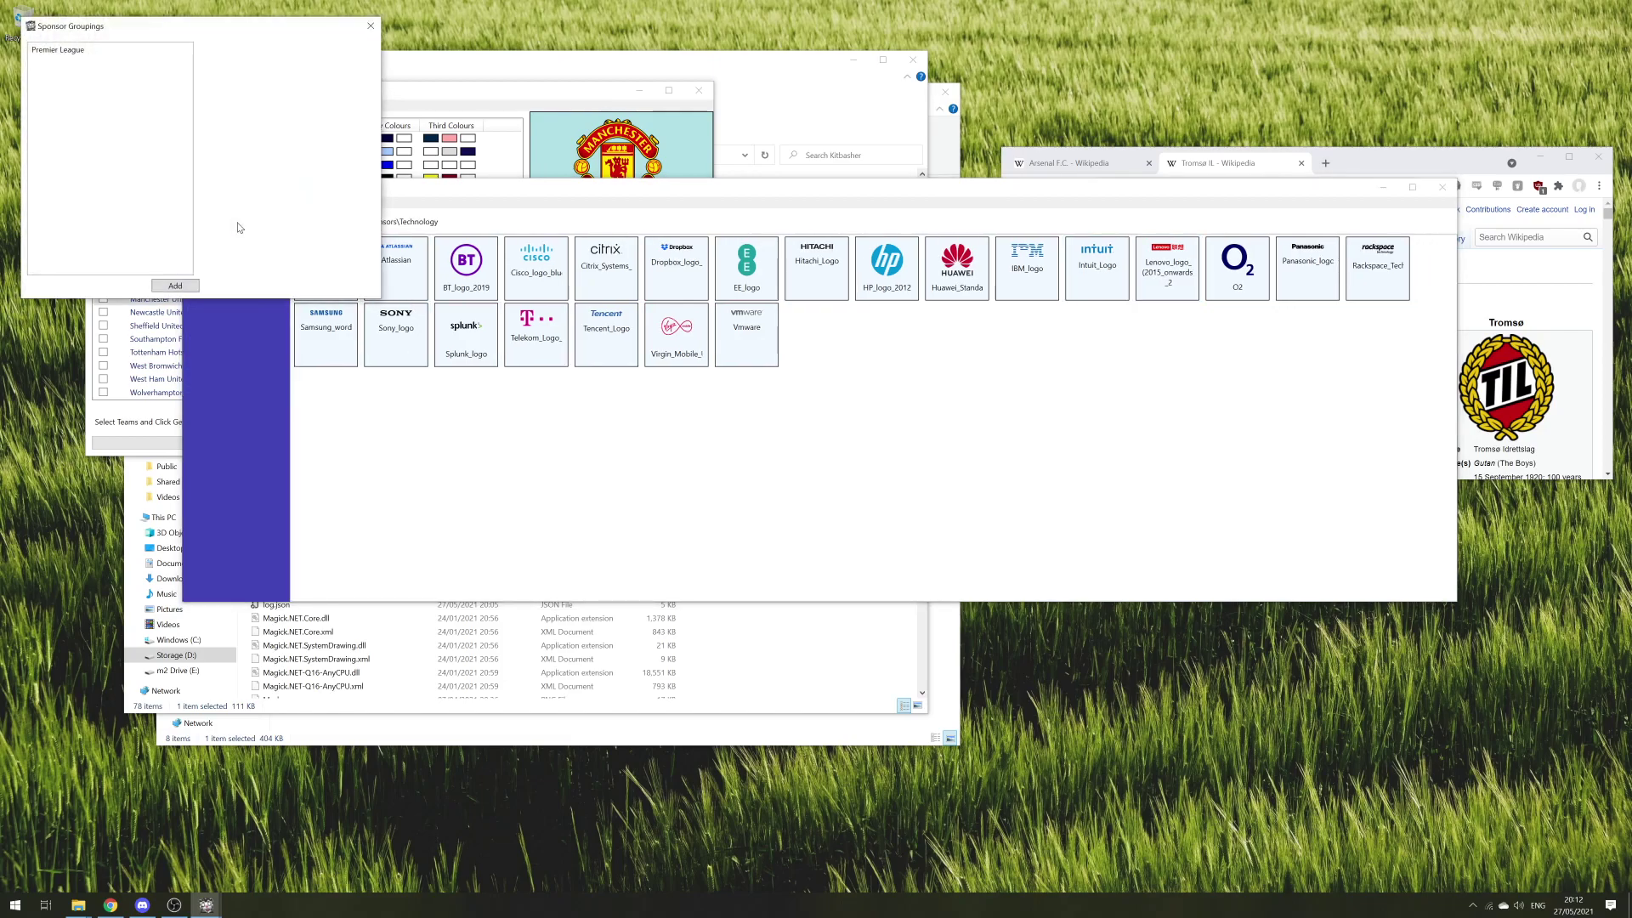
click(174, 285)
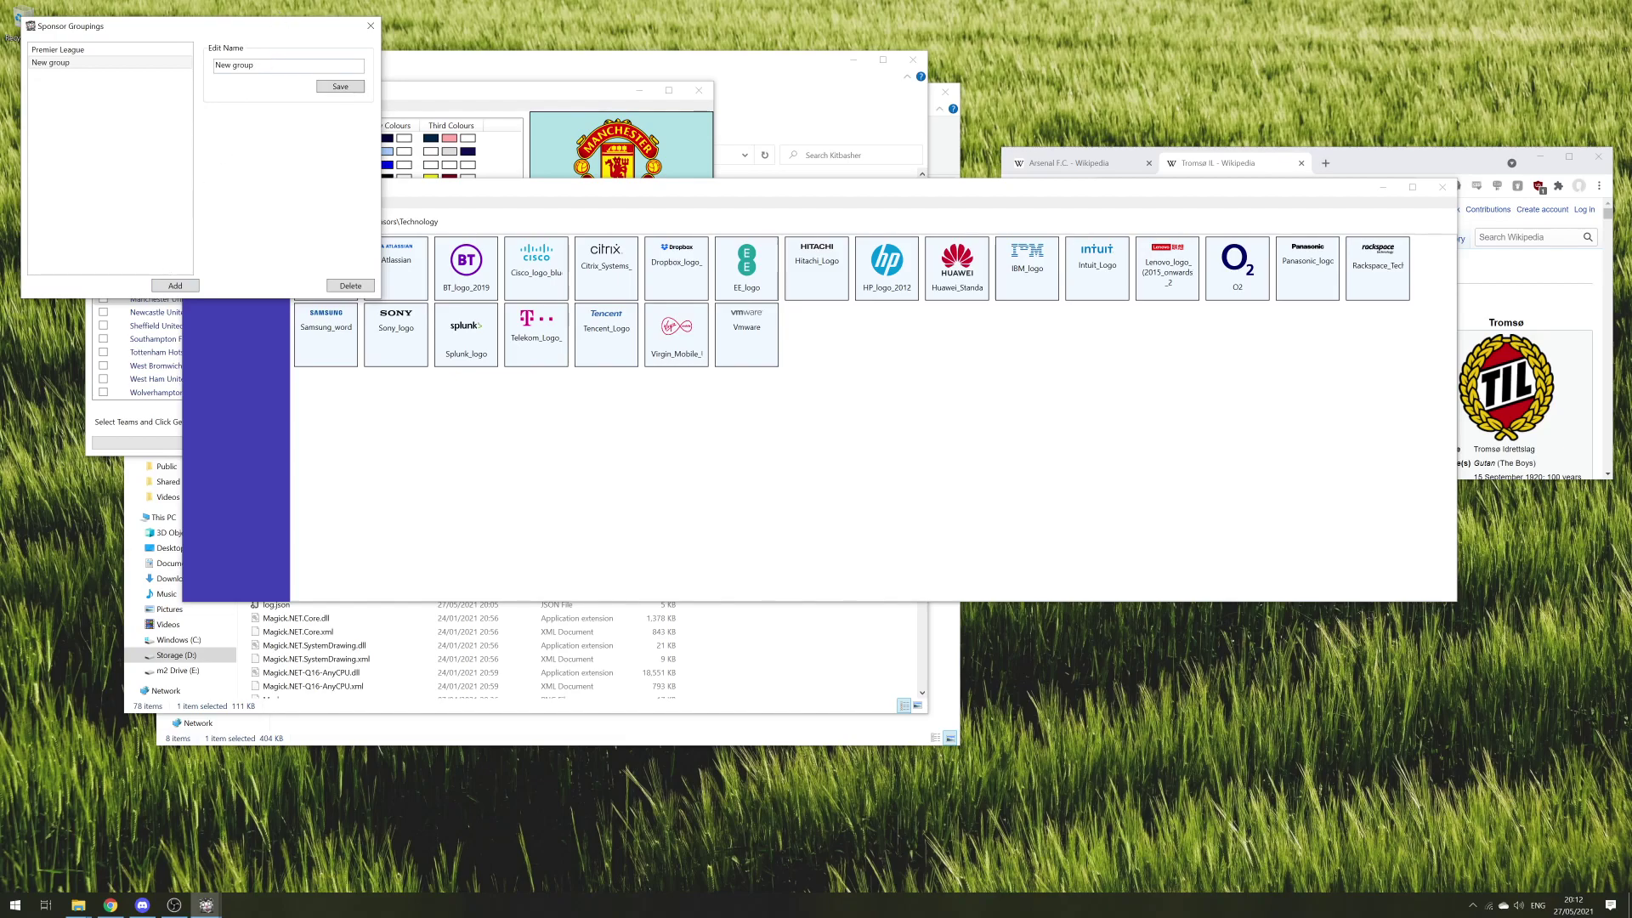
key(BackSpace)
text(Eliteserien)
click(340, 86)
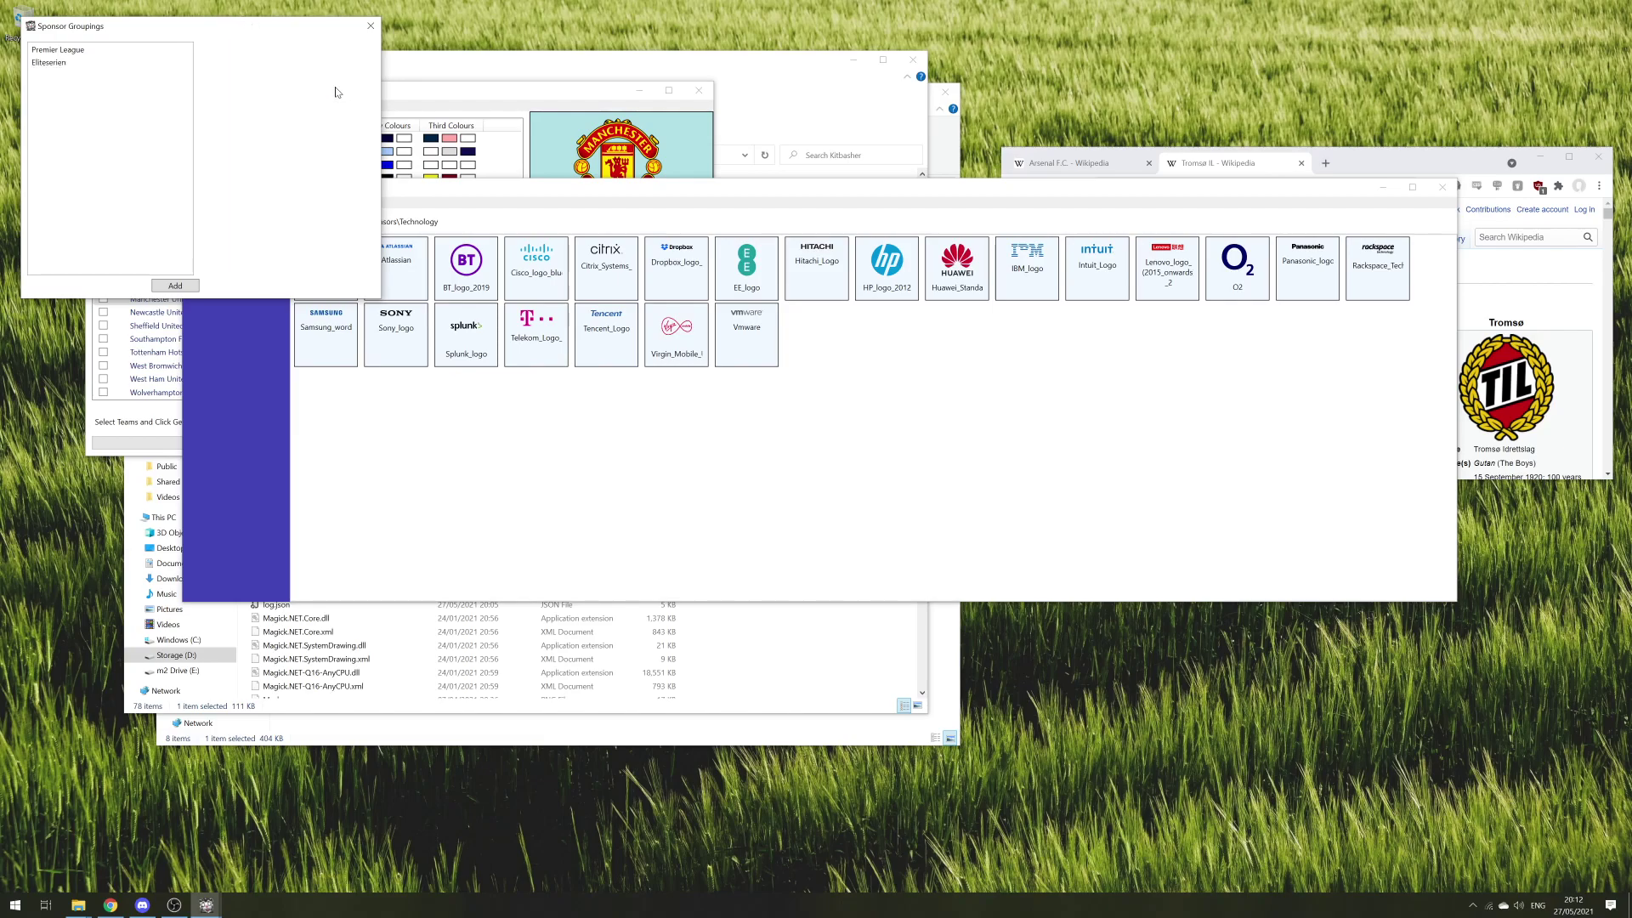
click(43, 63)
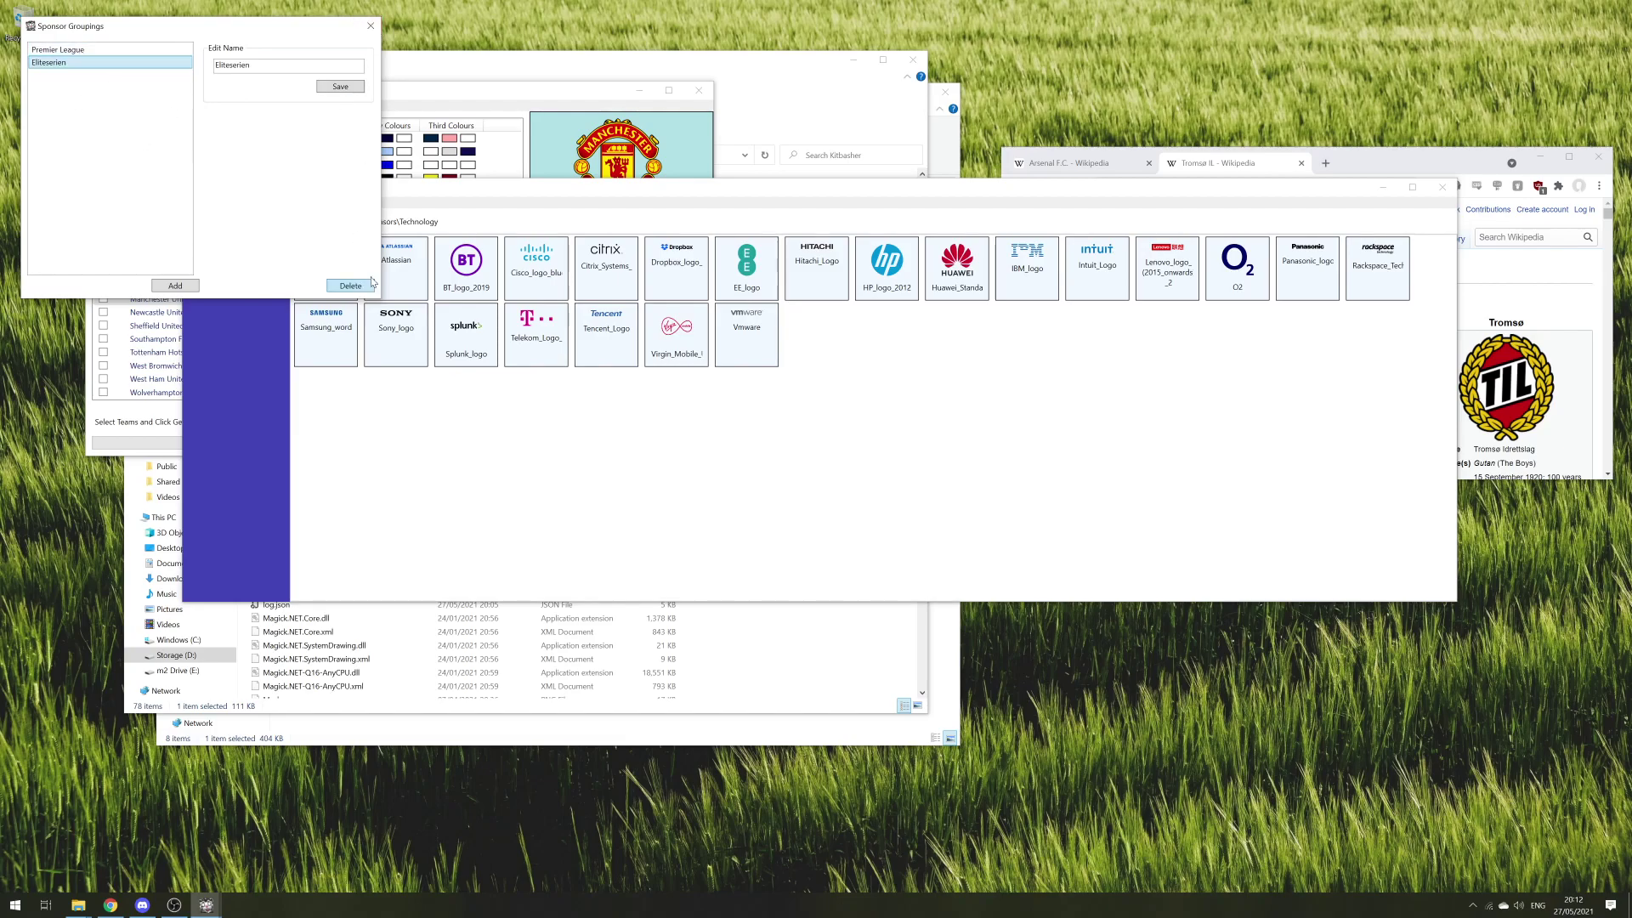
click(372, 26)
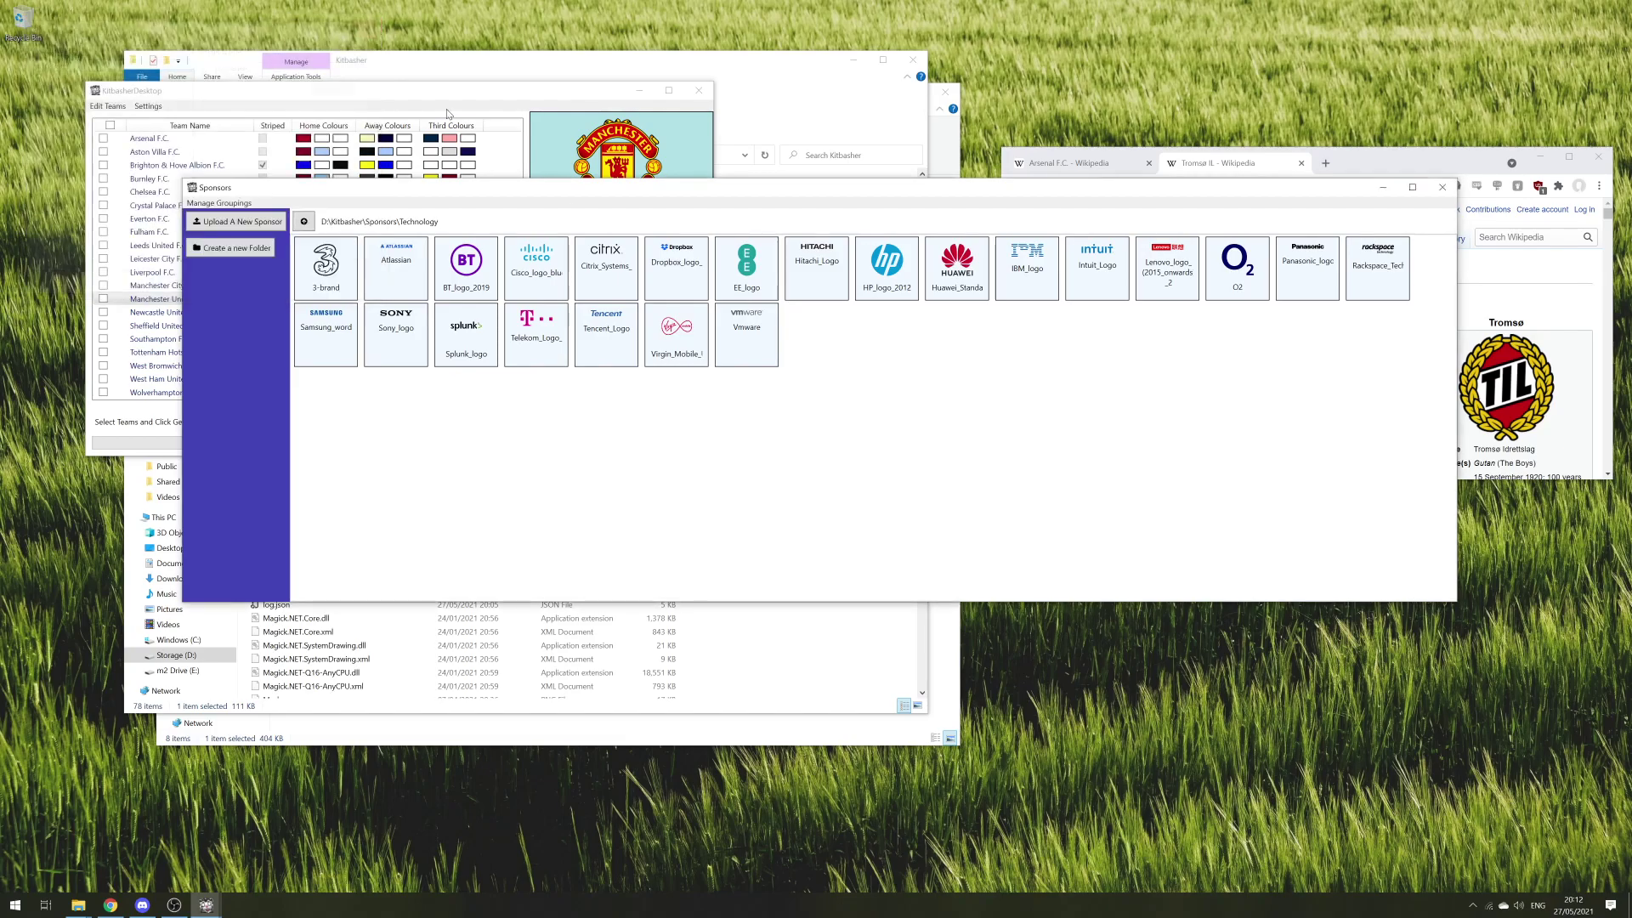
- Assign the Vmware and Tencent sponsors to the Eliteserien grouping and Virgin Mobile to Premier League, and close the Sponsors window
click(748, 336)
click(233, 427)
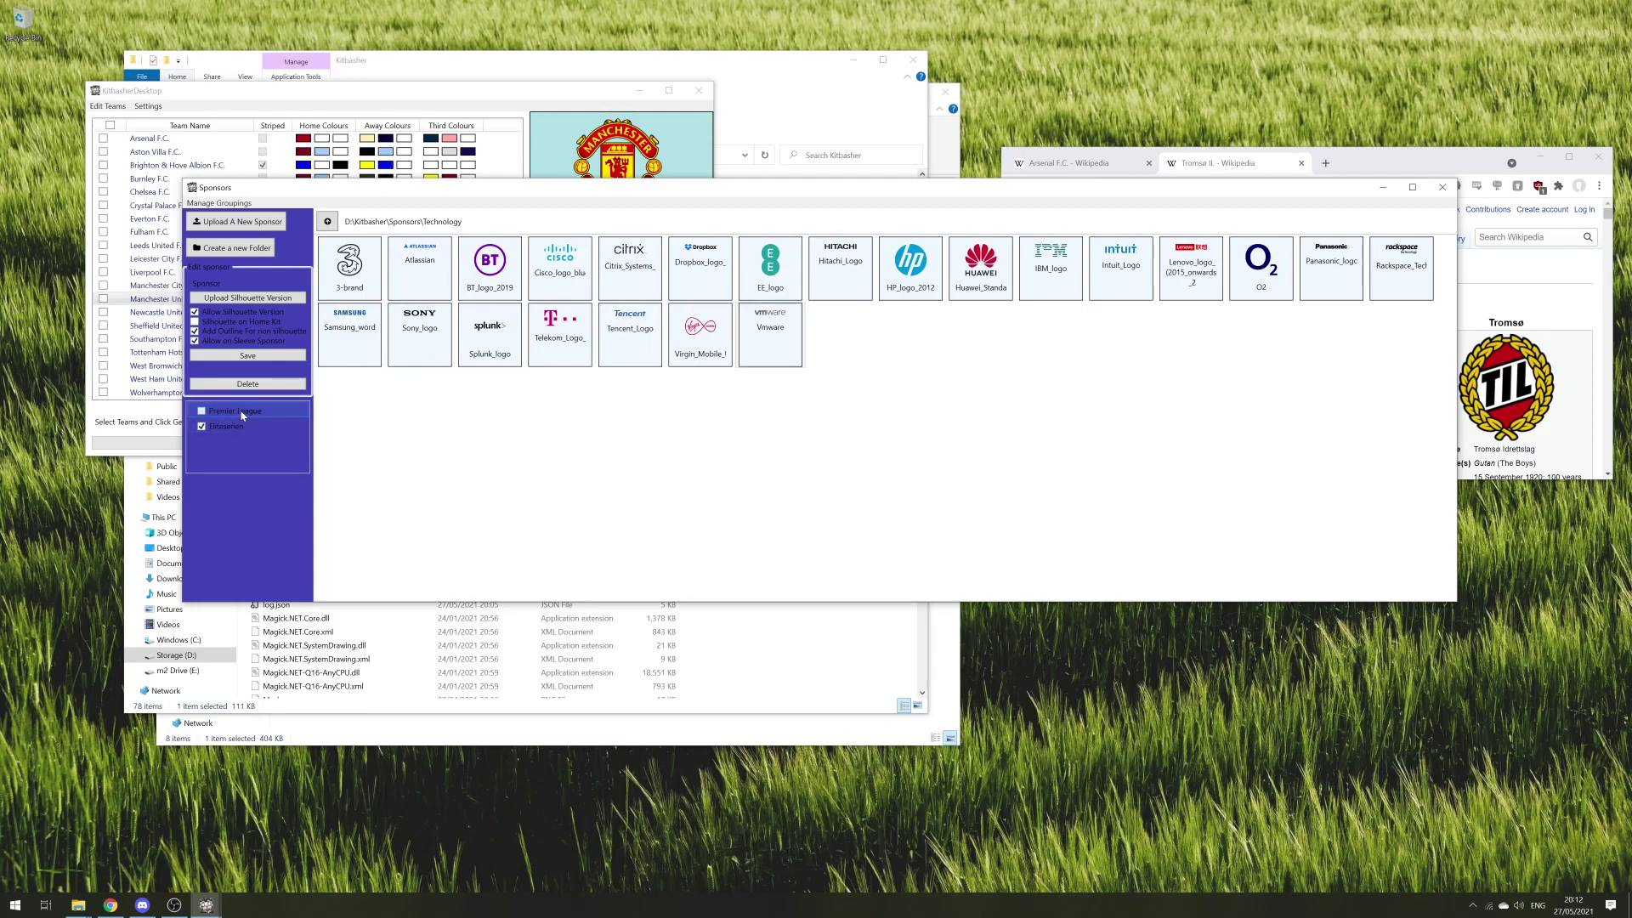
click(702, 344)
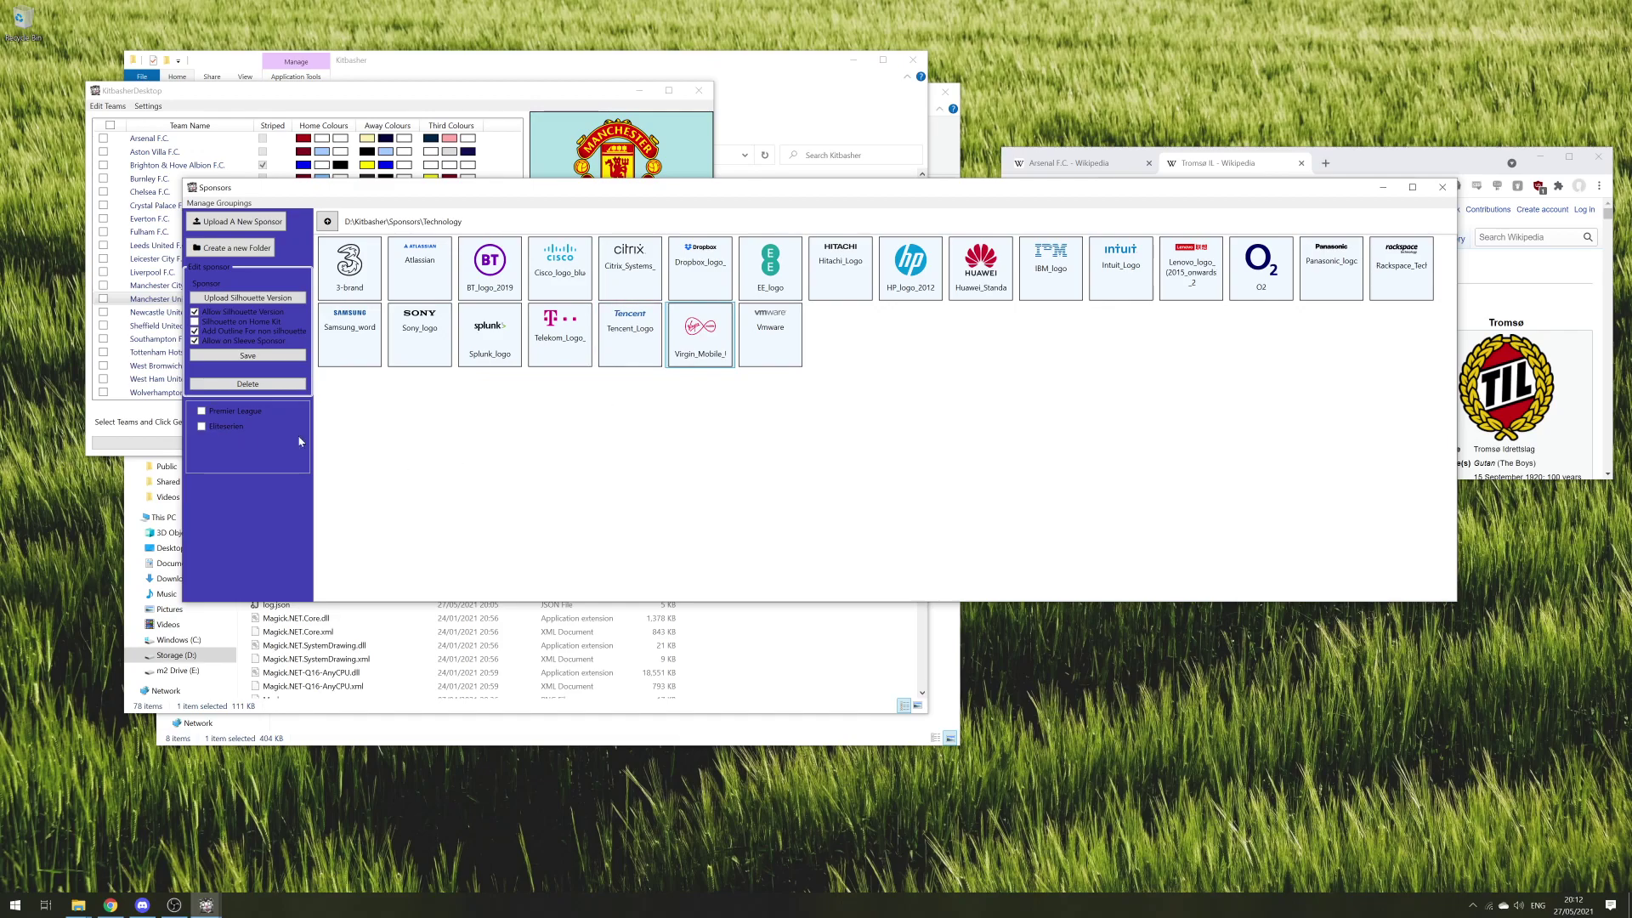
click(306, 412)
click(622, 361)
click(201, 426)
click(1443, 187)
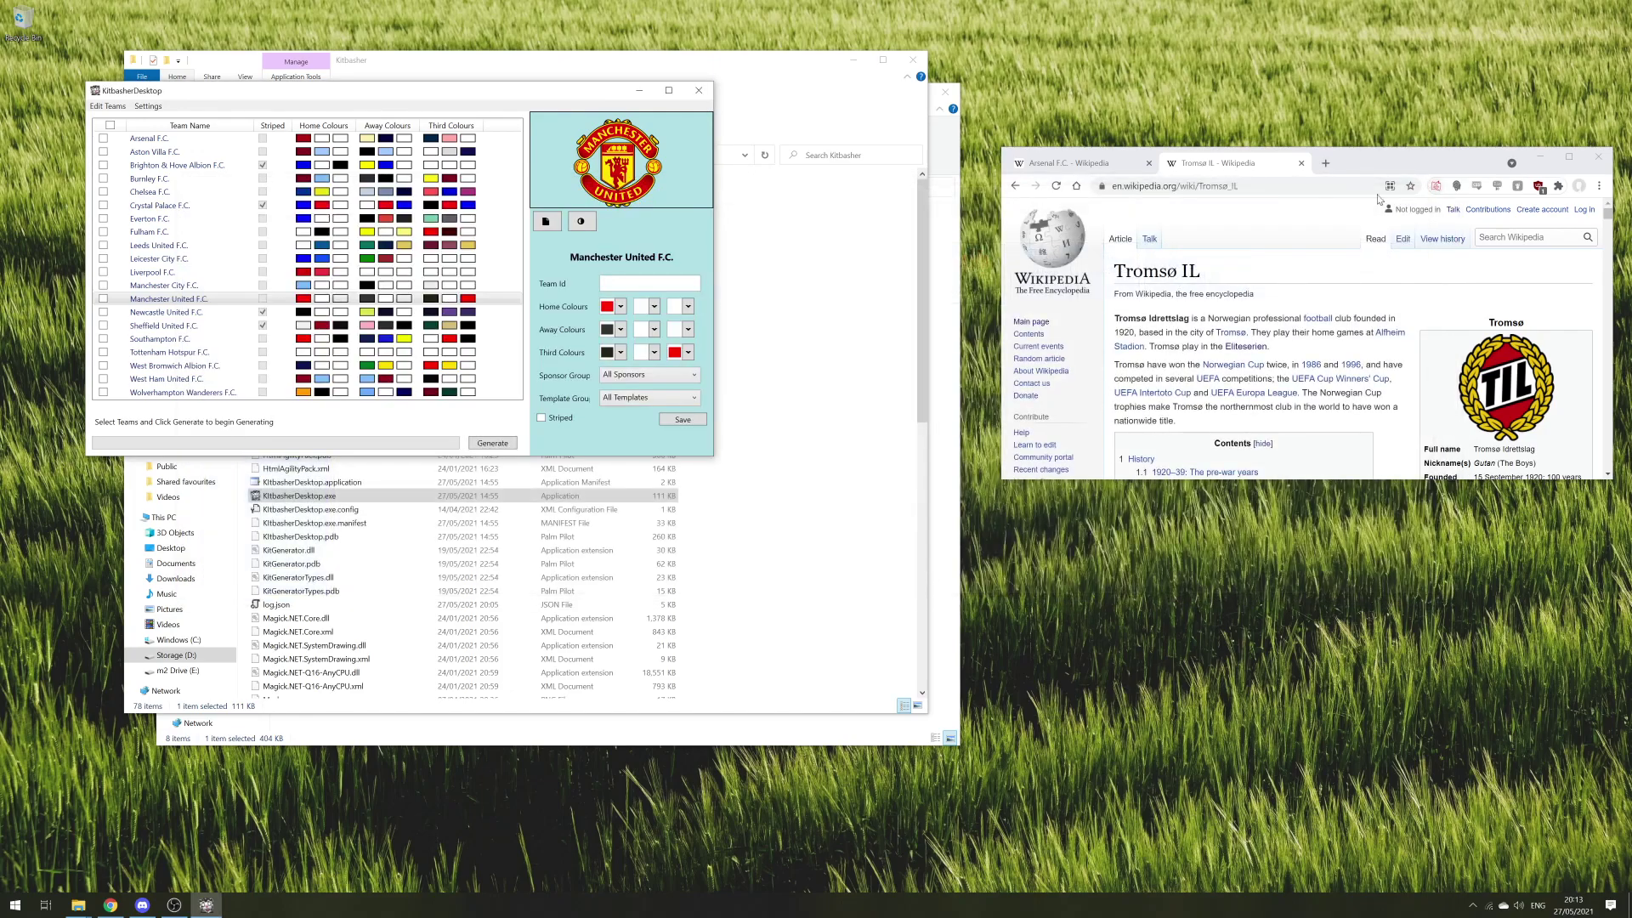
- Set Manchester United F.C.'s sponsor group to Premier League and save the team
click(658, 398)
click(658, 400)
click(481, 246)
click(481, 298)
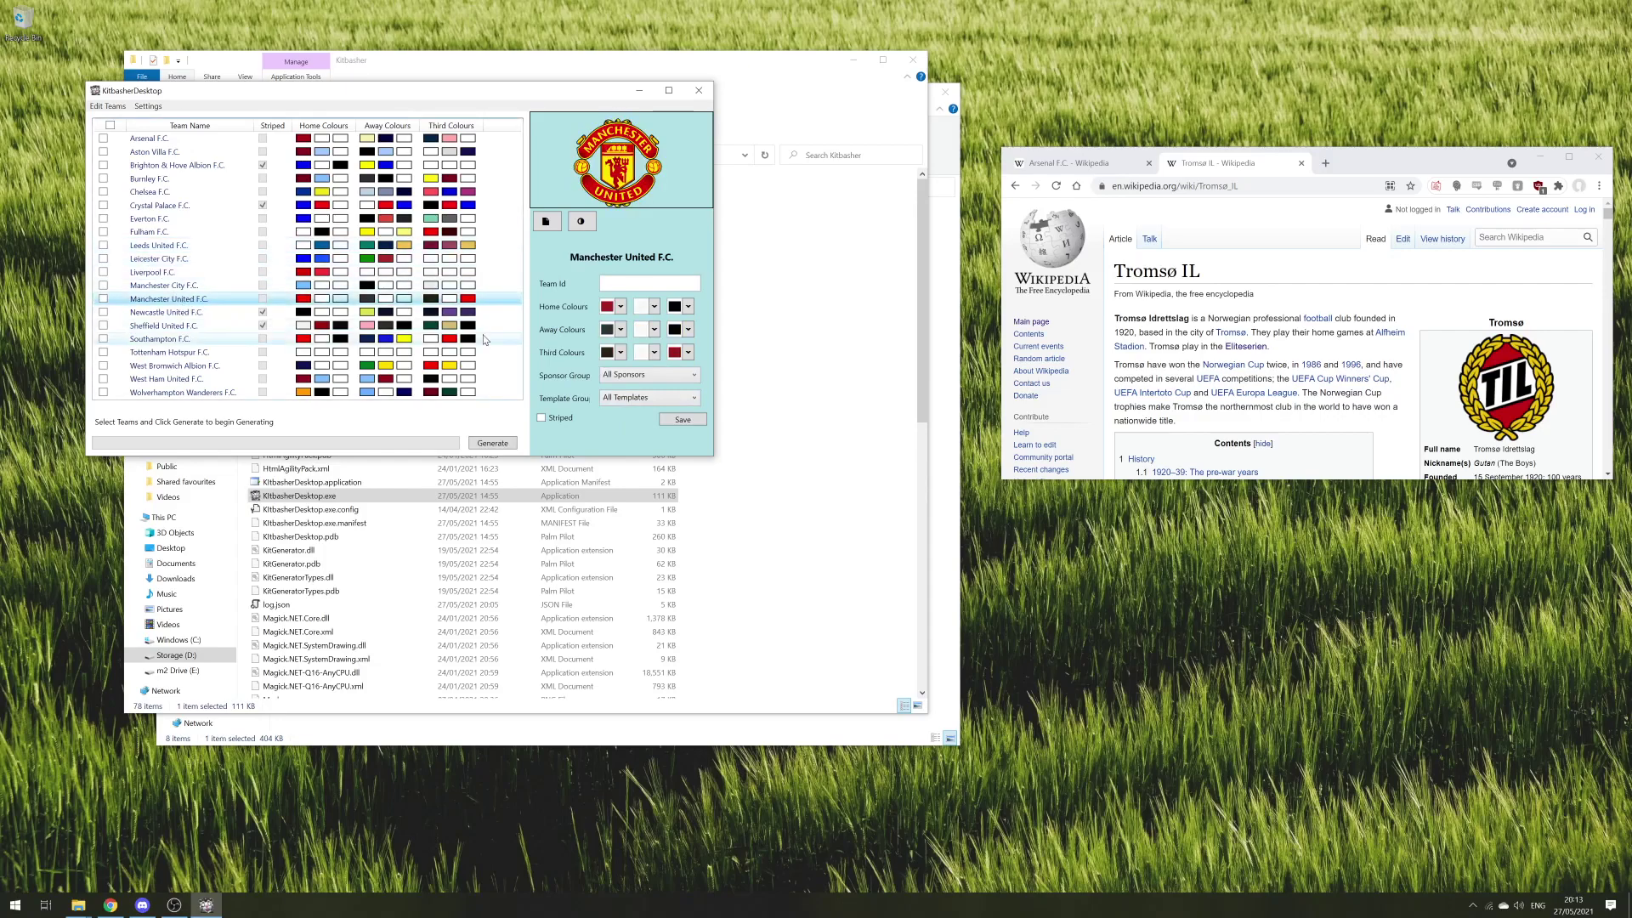
click(634, 377)
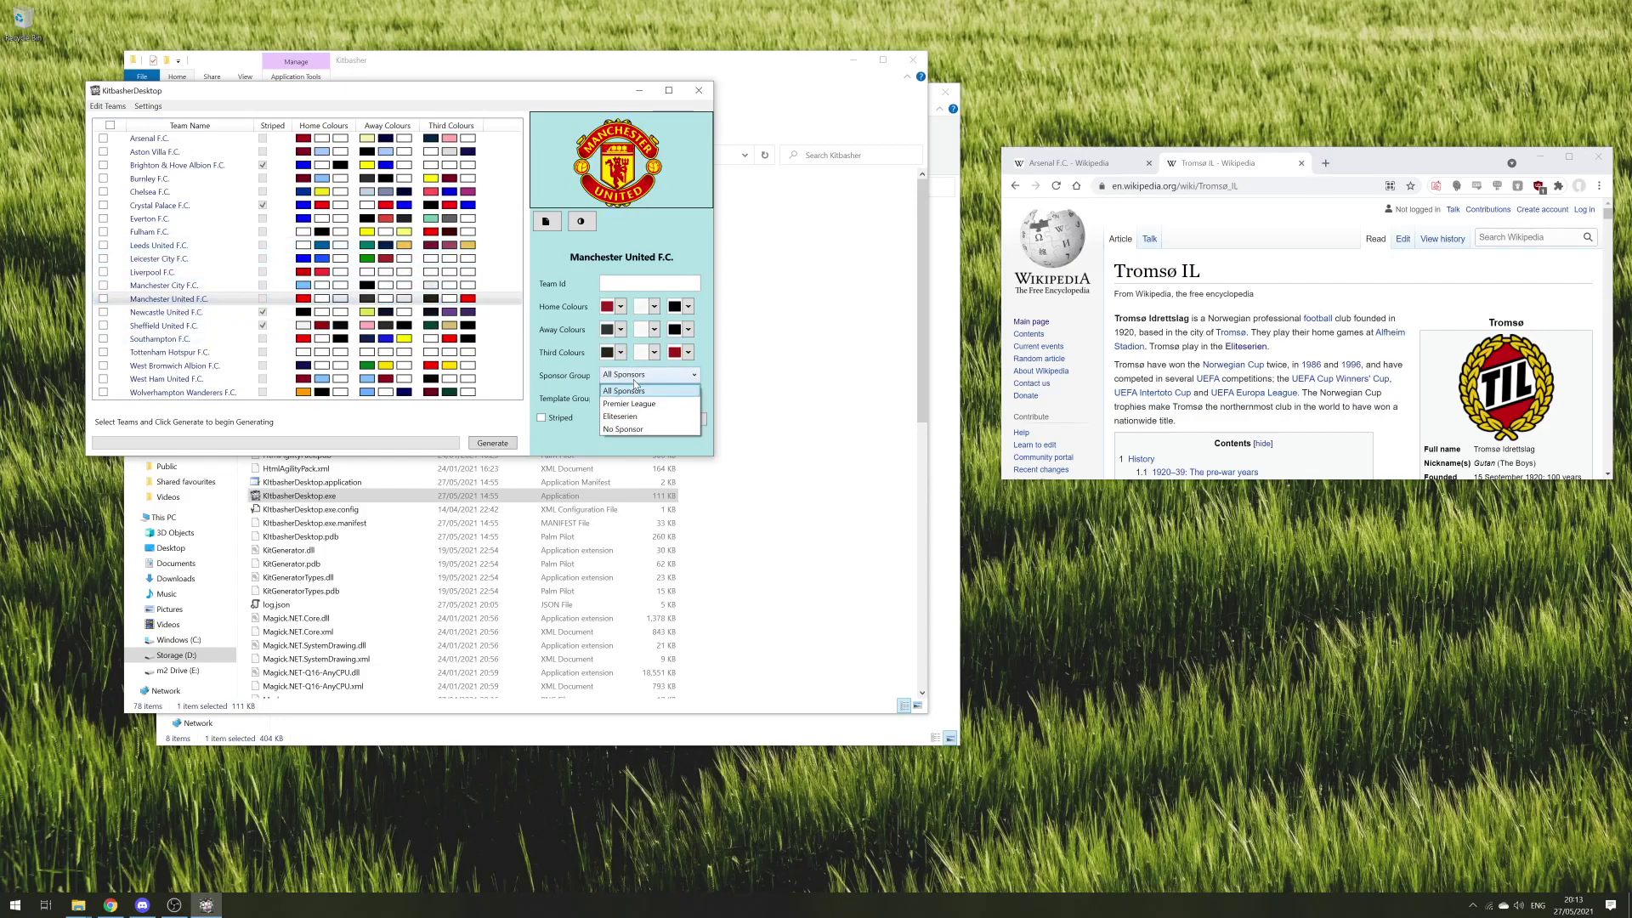
click(673, 407)
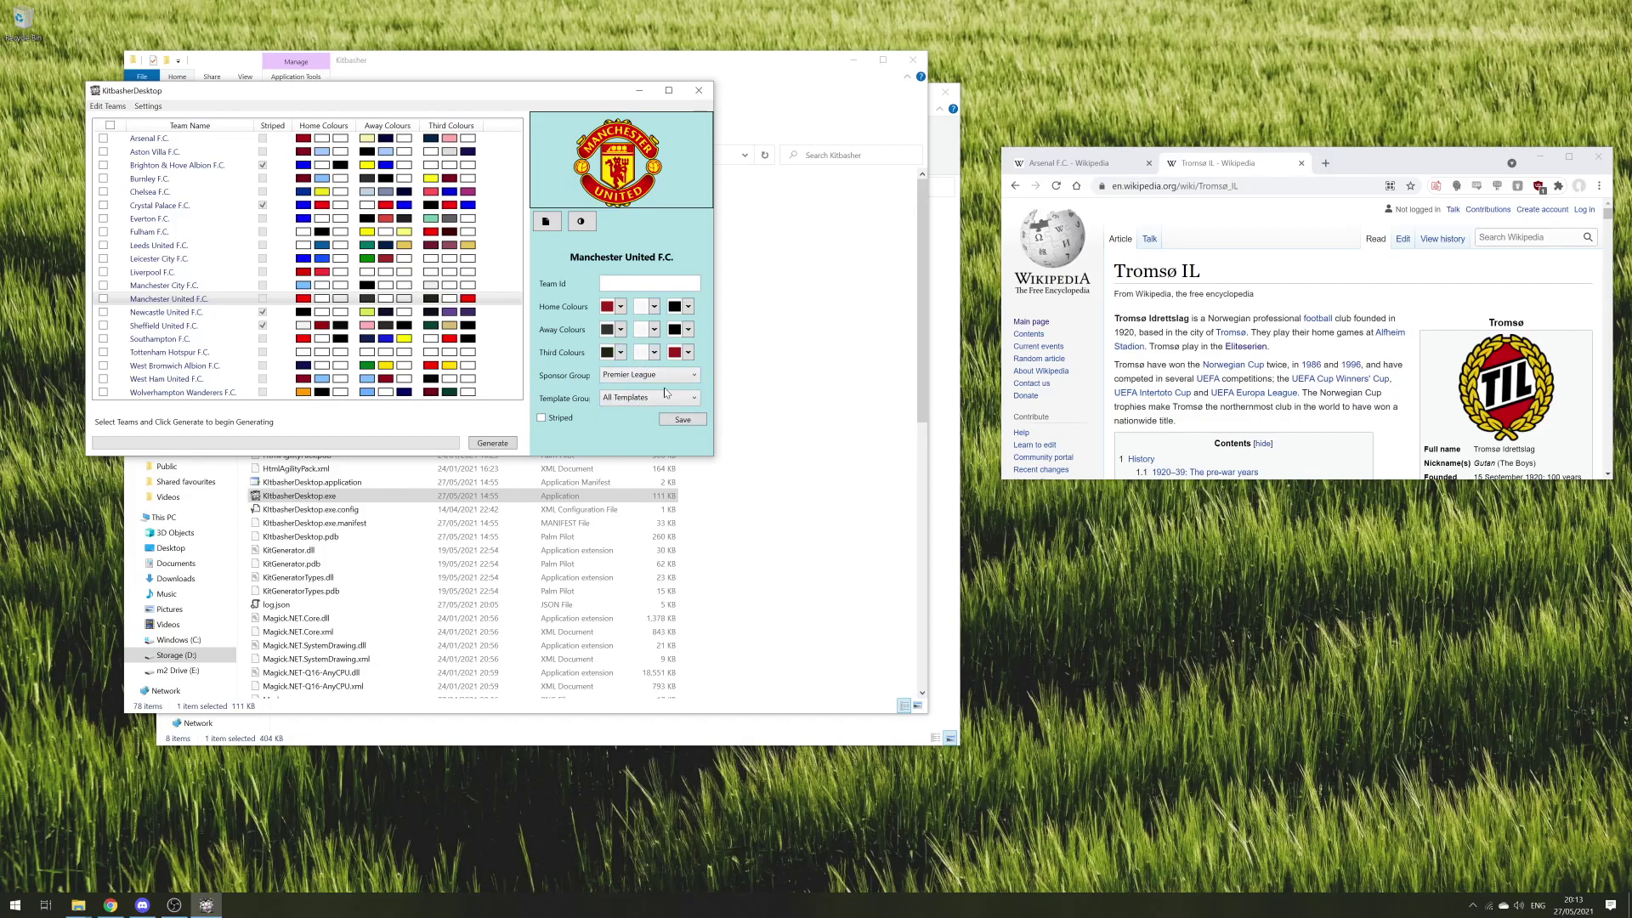
click(692, 423)
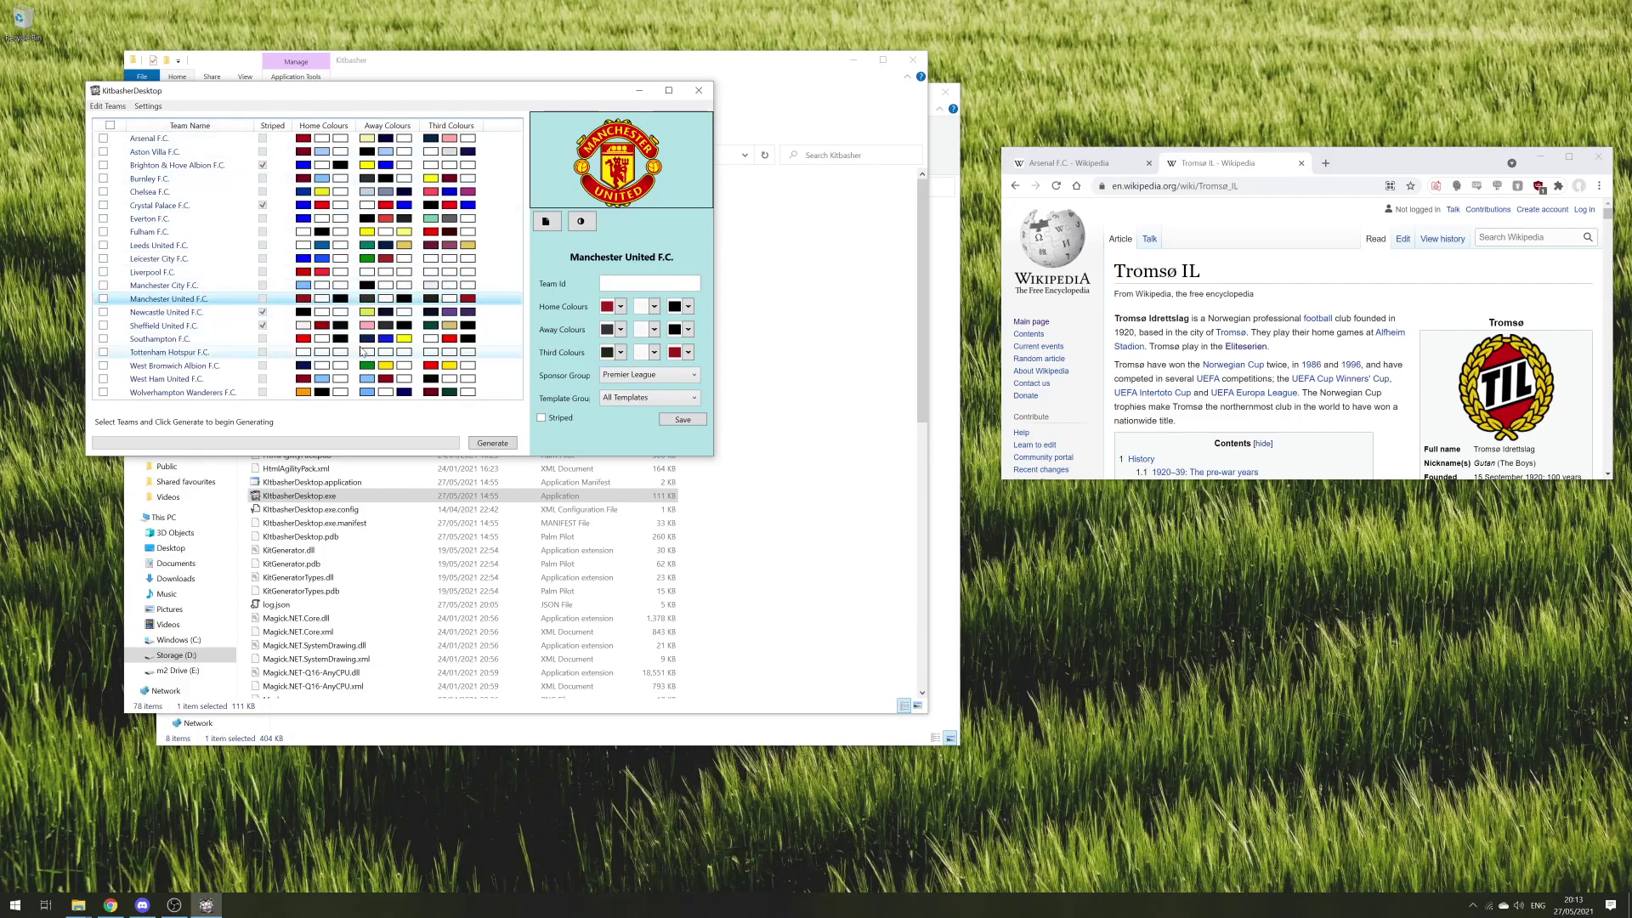
click(108, 107)
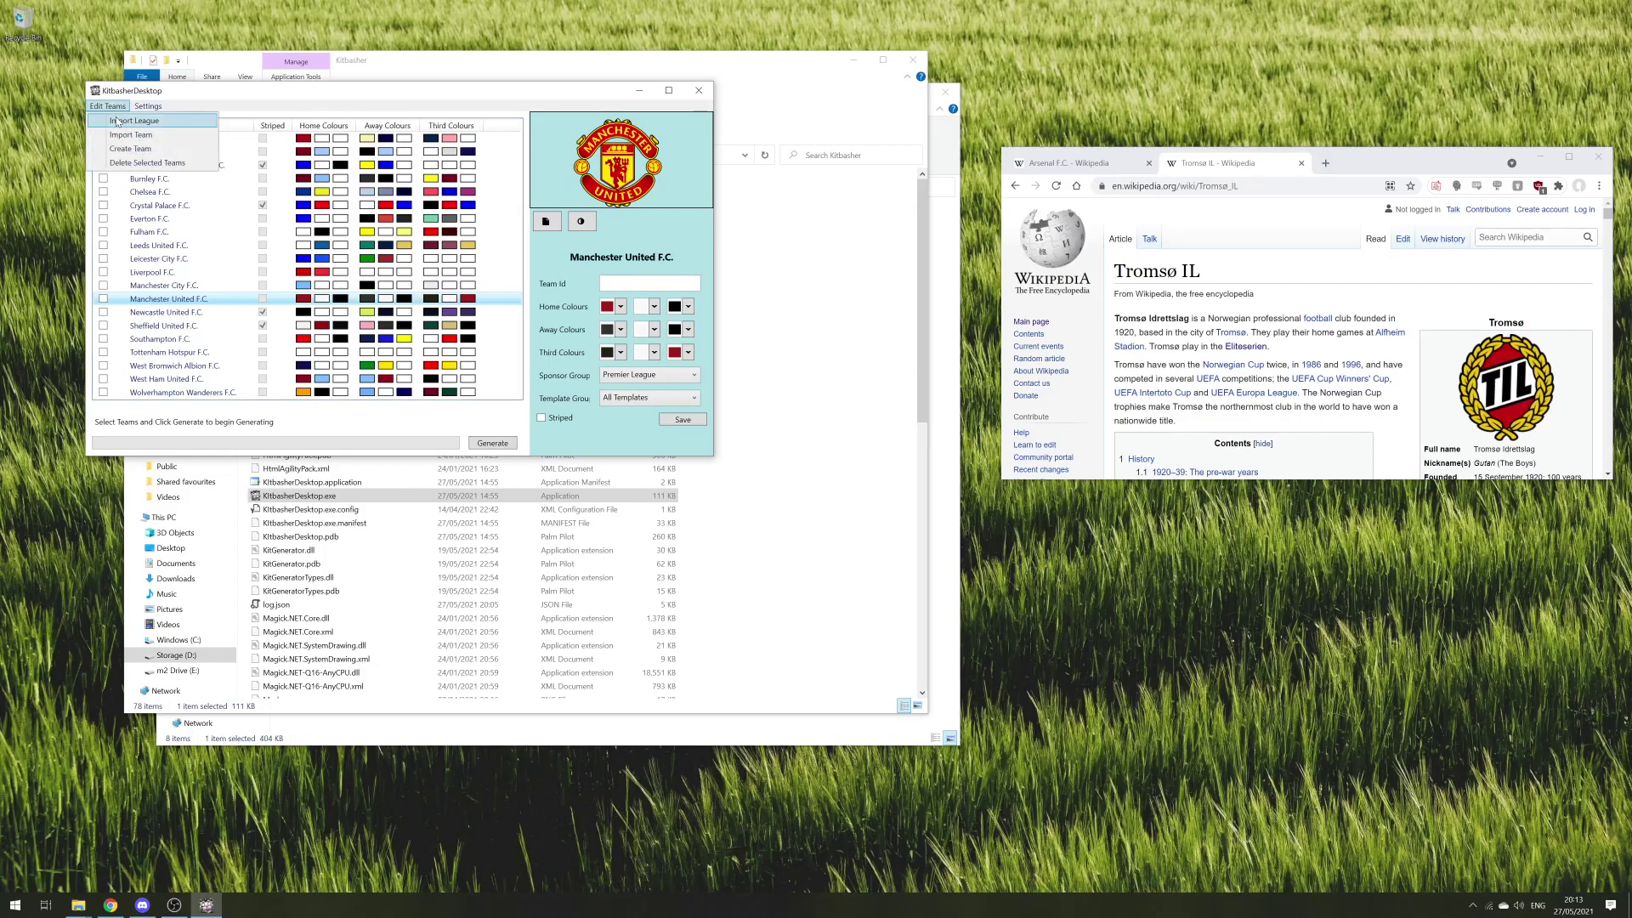
click(130, 135)
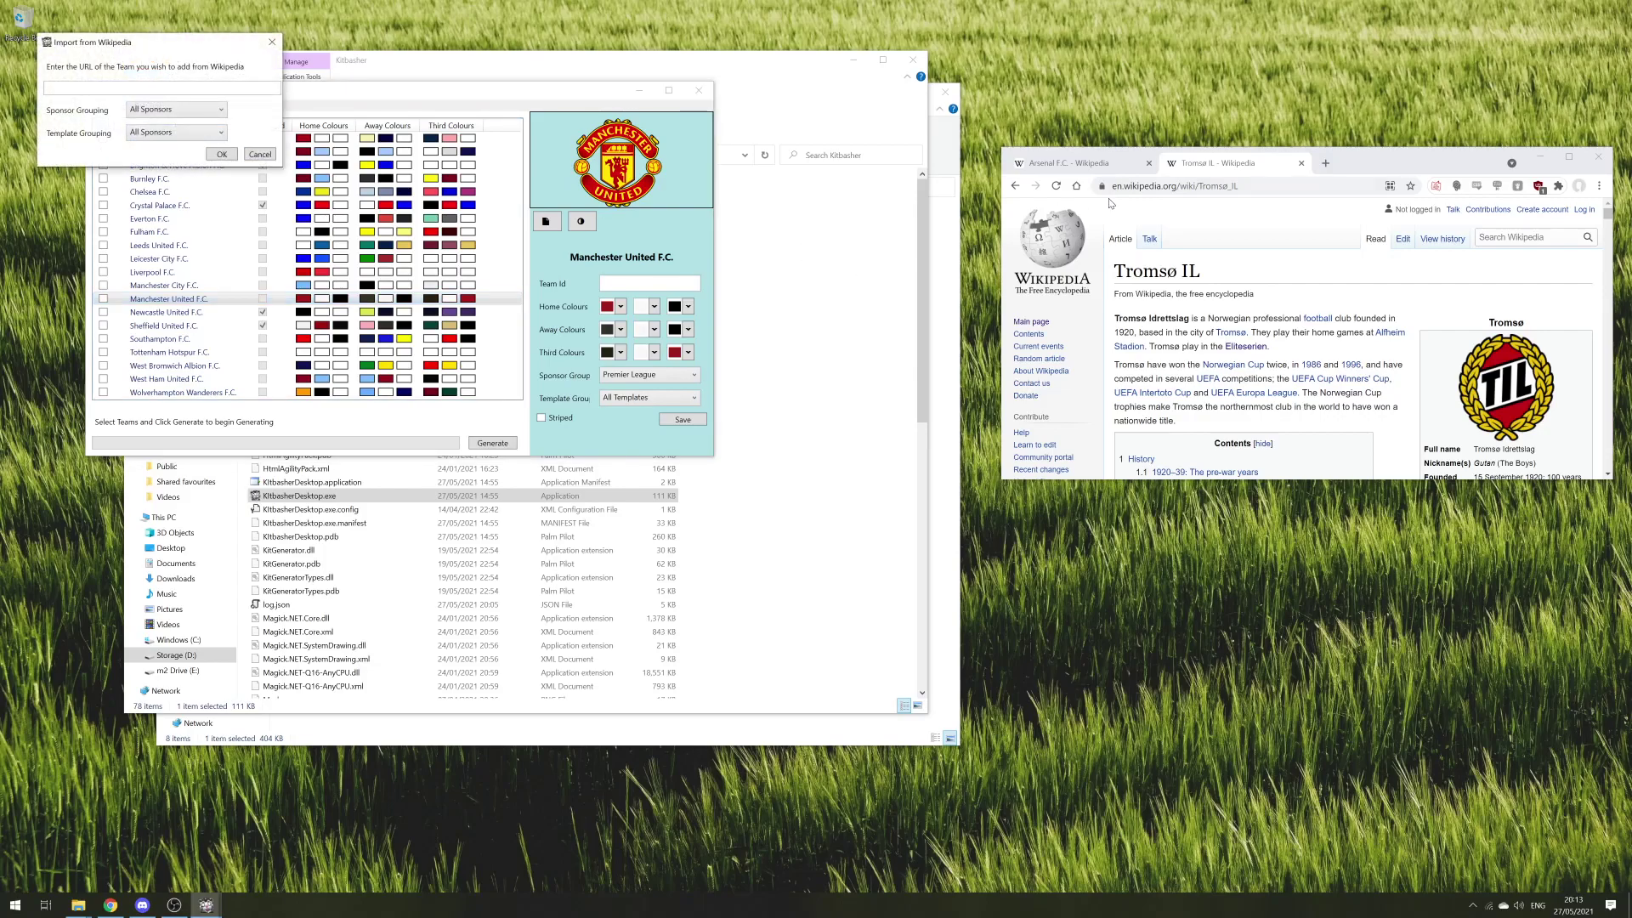
click(1190, 185)
click(46, 88)
text(https://en.wikipedia.org/wiki/Troms%C3%B8_IL)
click(188, 118)
click(153, 152)
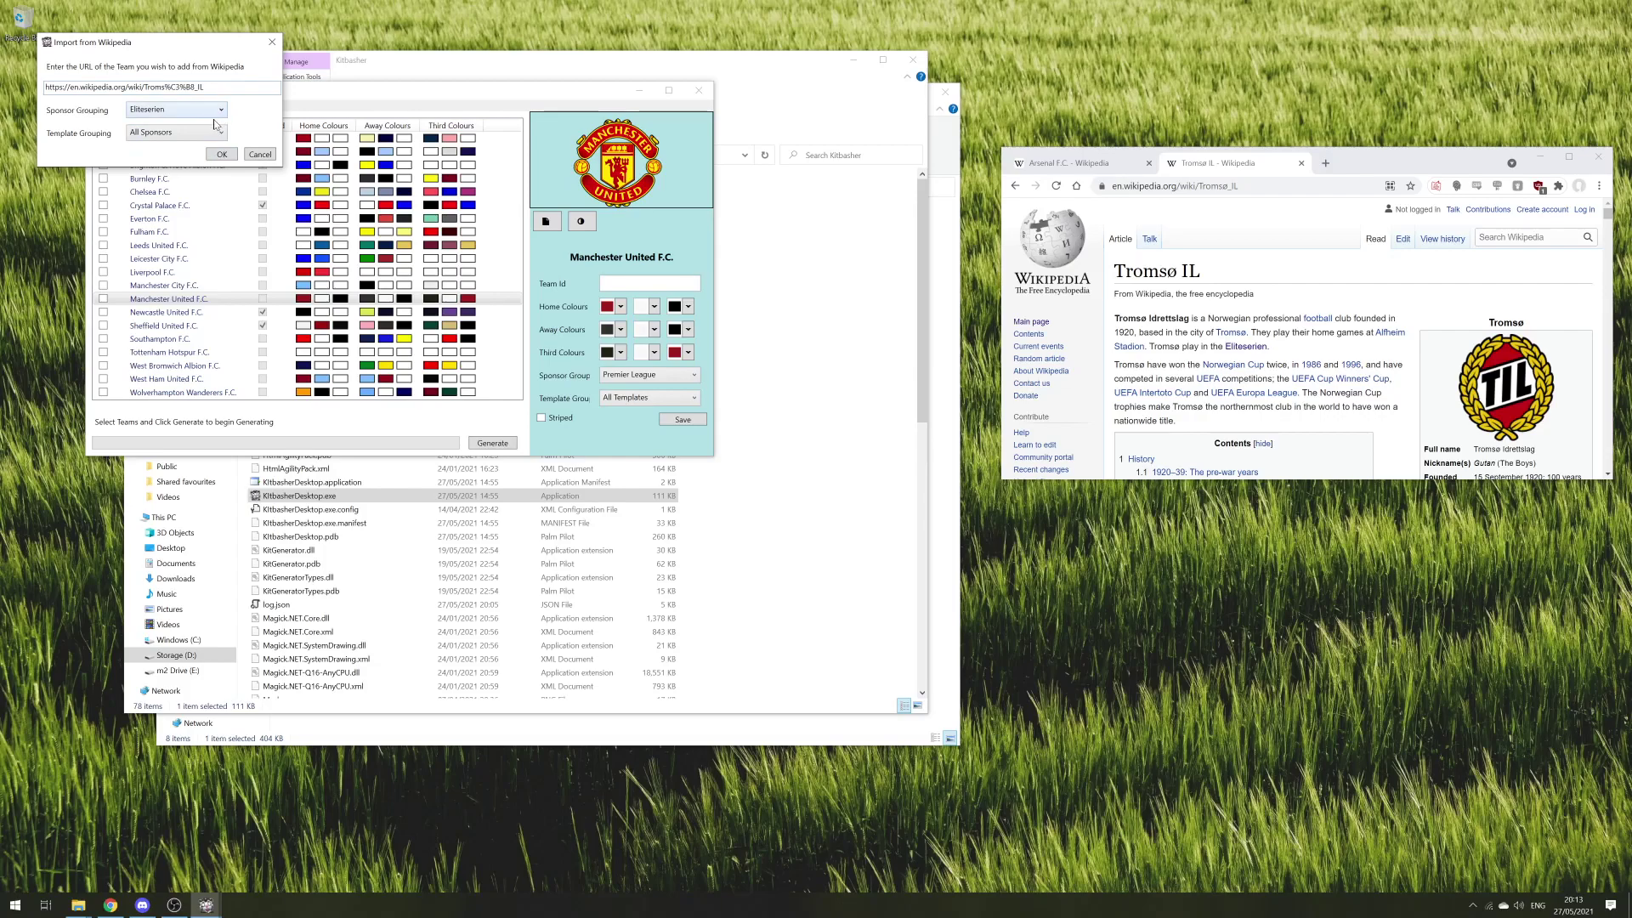
click(222, 154)
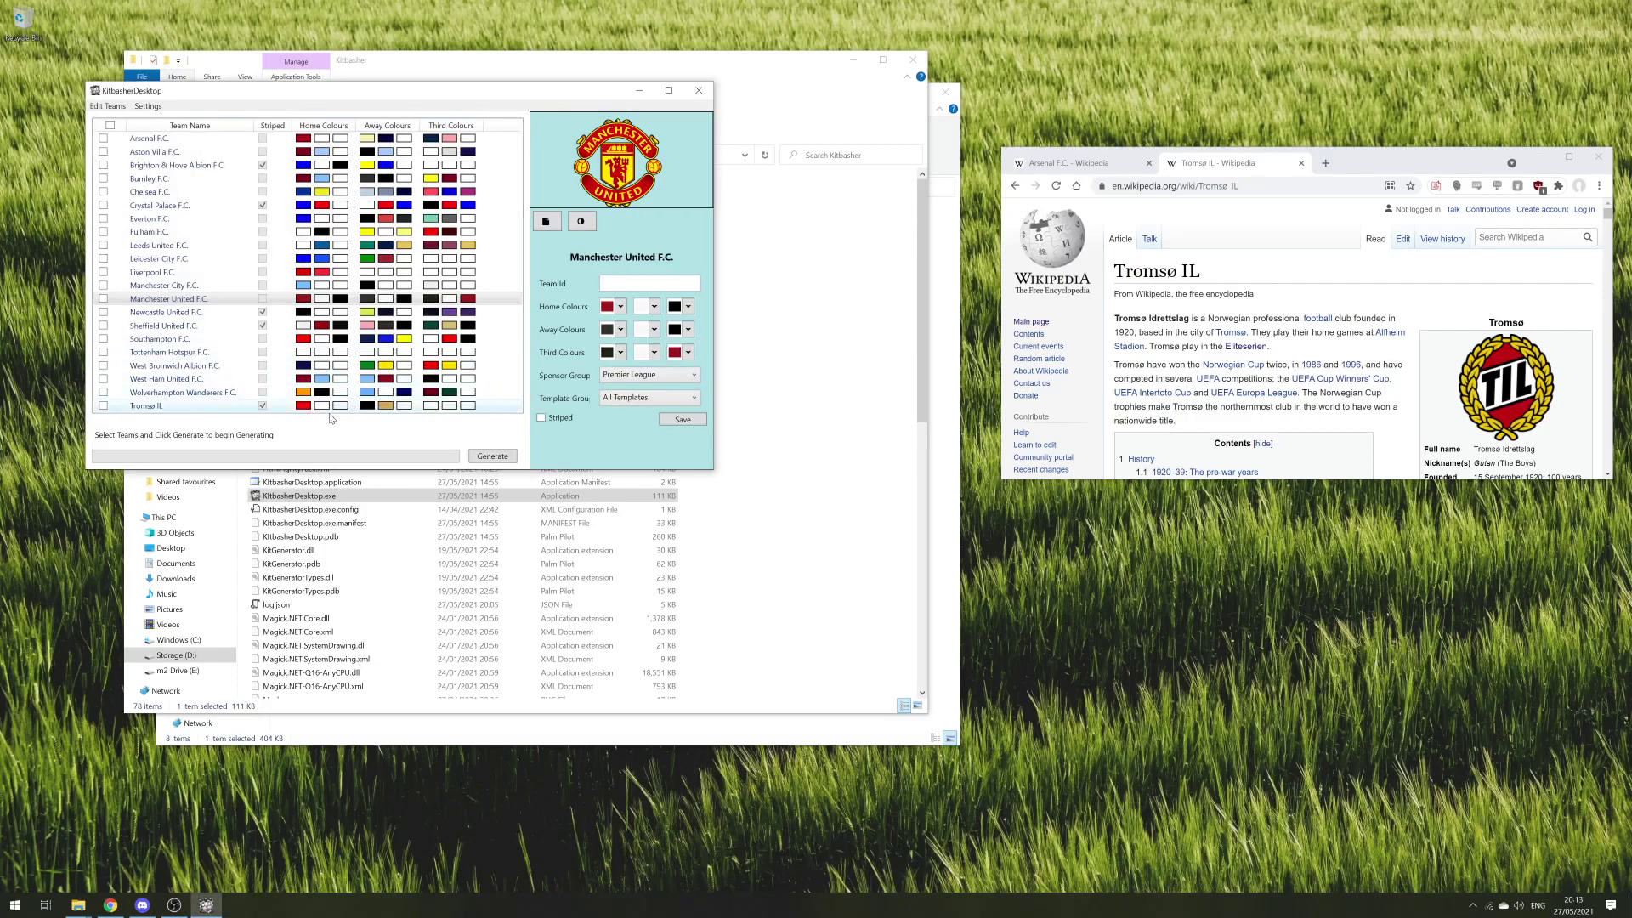
click(508, 405)
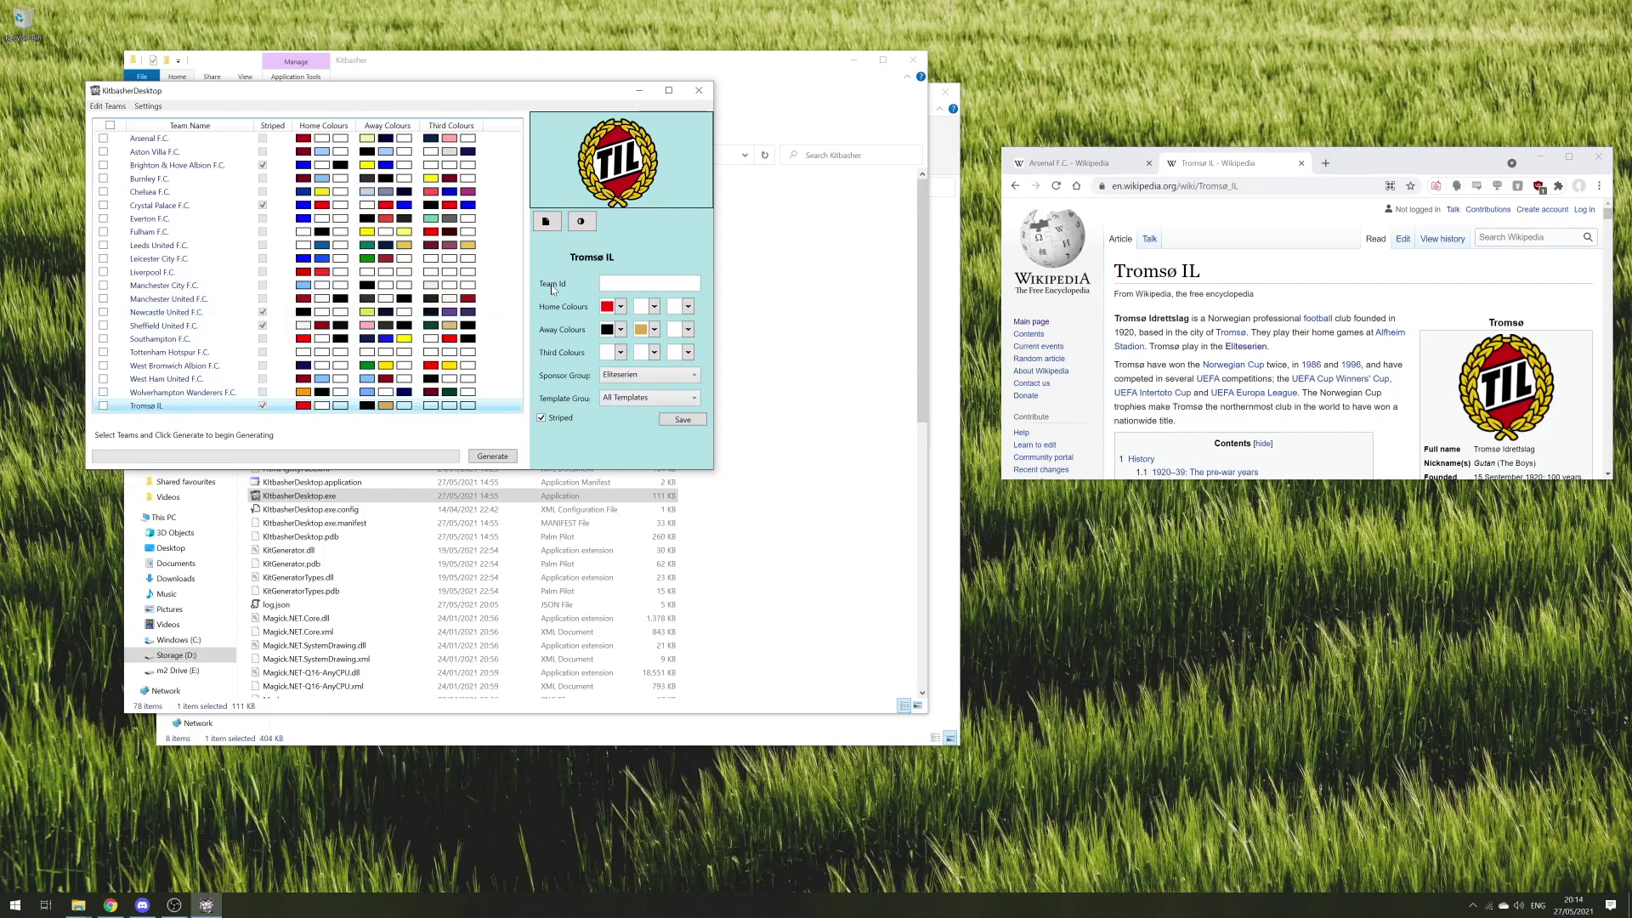
click(602, 282)
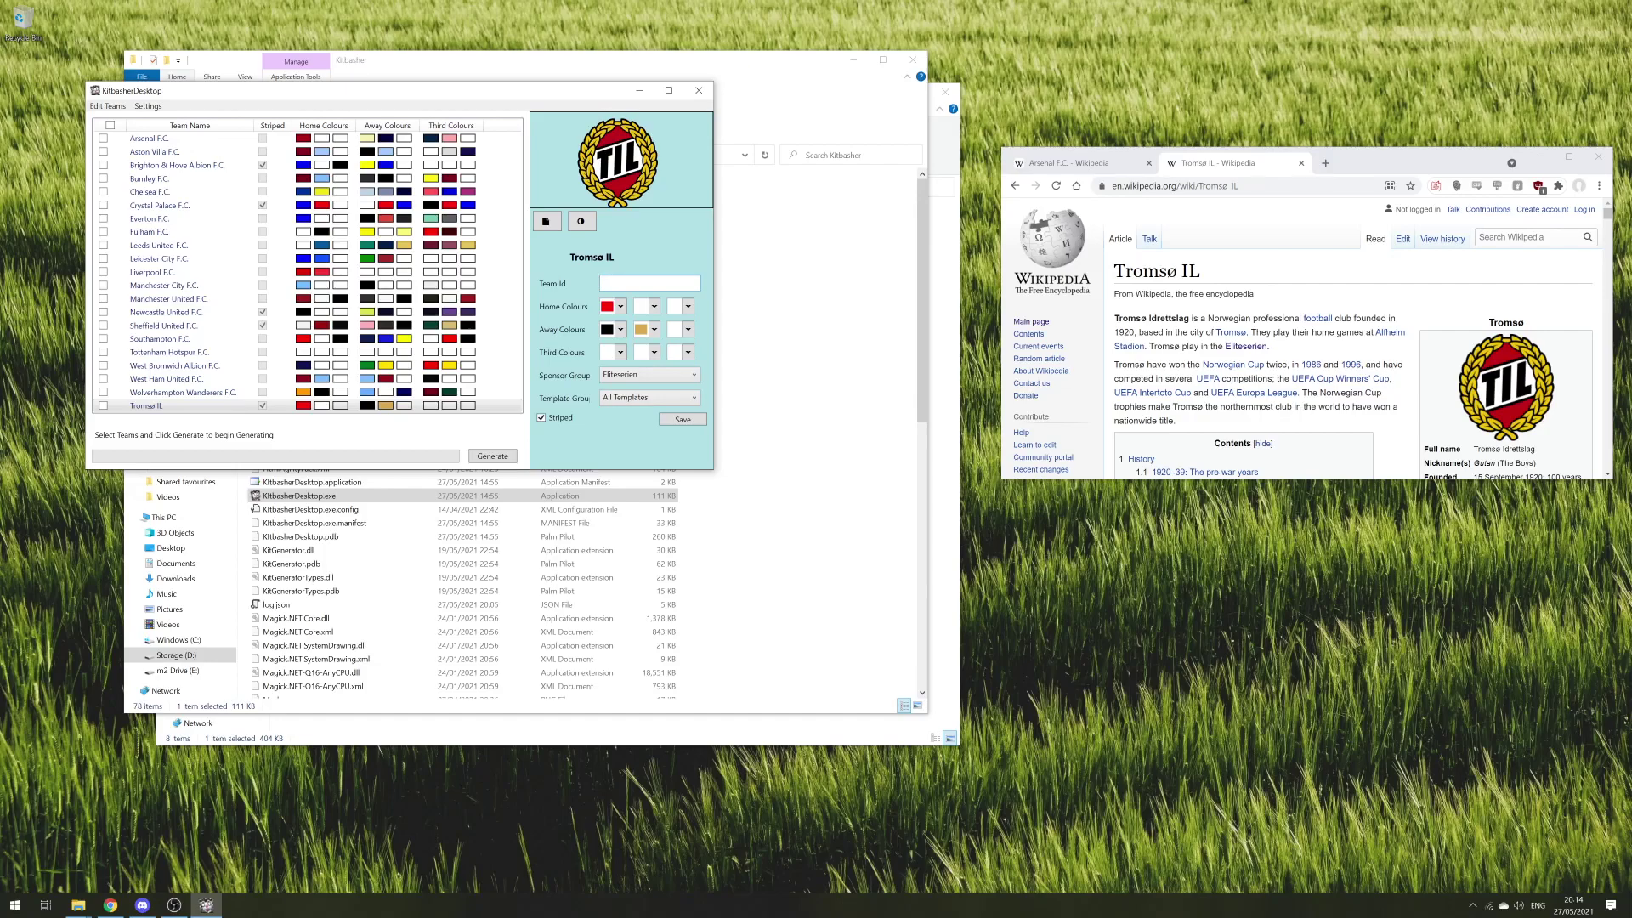
- Examine the brands allowed in the Famous, Adidas and Lidl template groupings
click(148, 106)
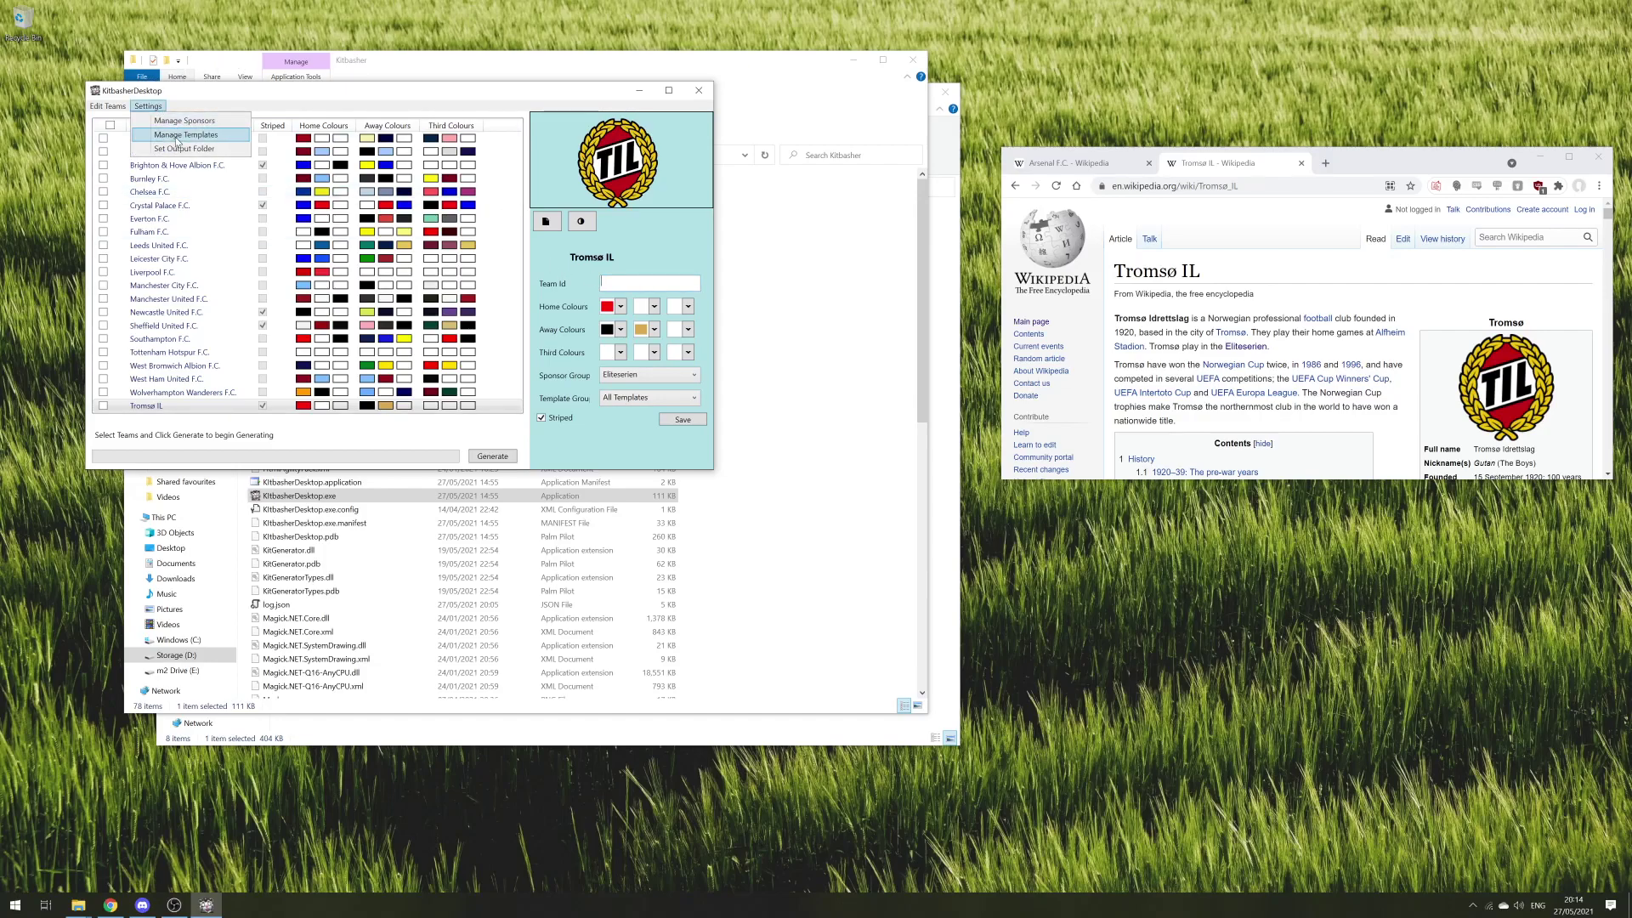
click(177, 138)
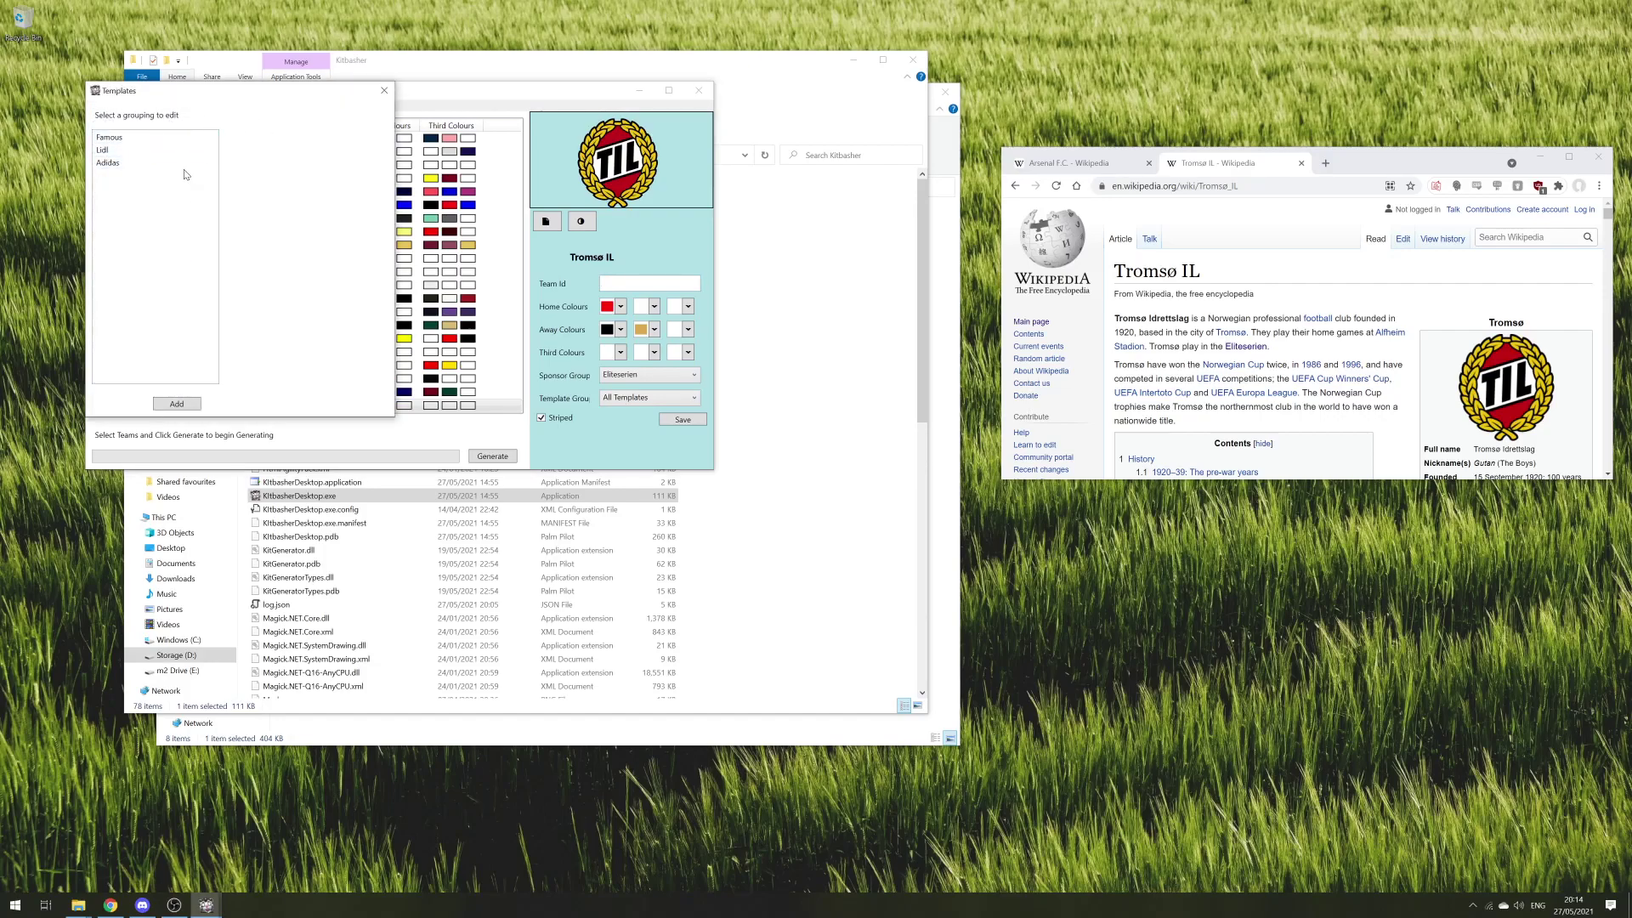
click(111, 138)
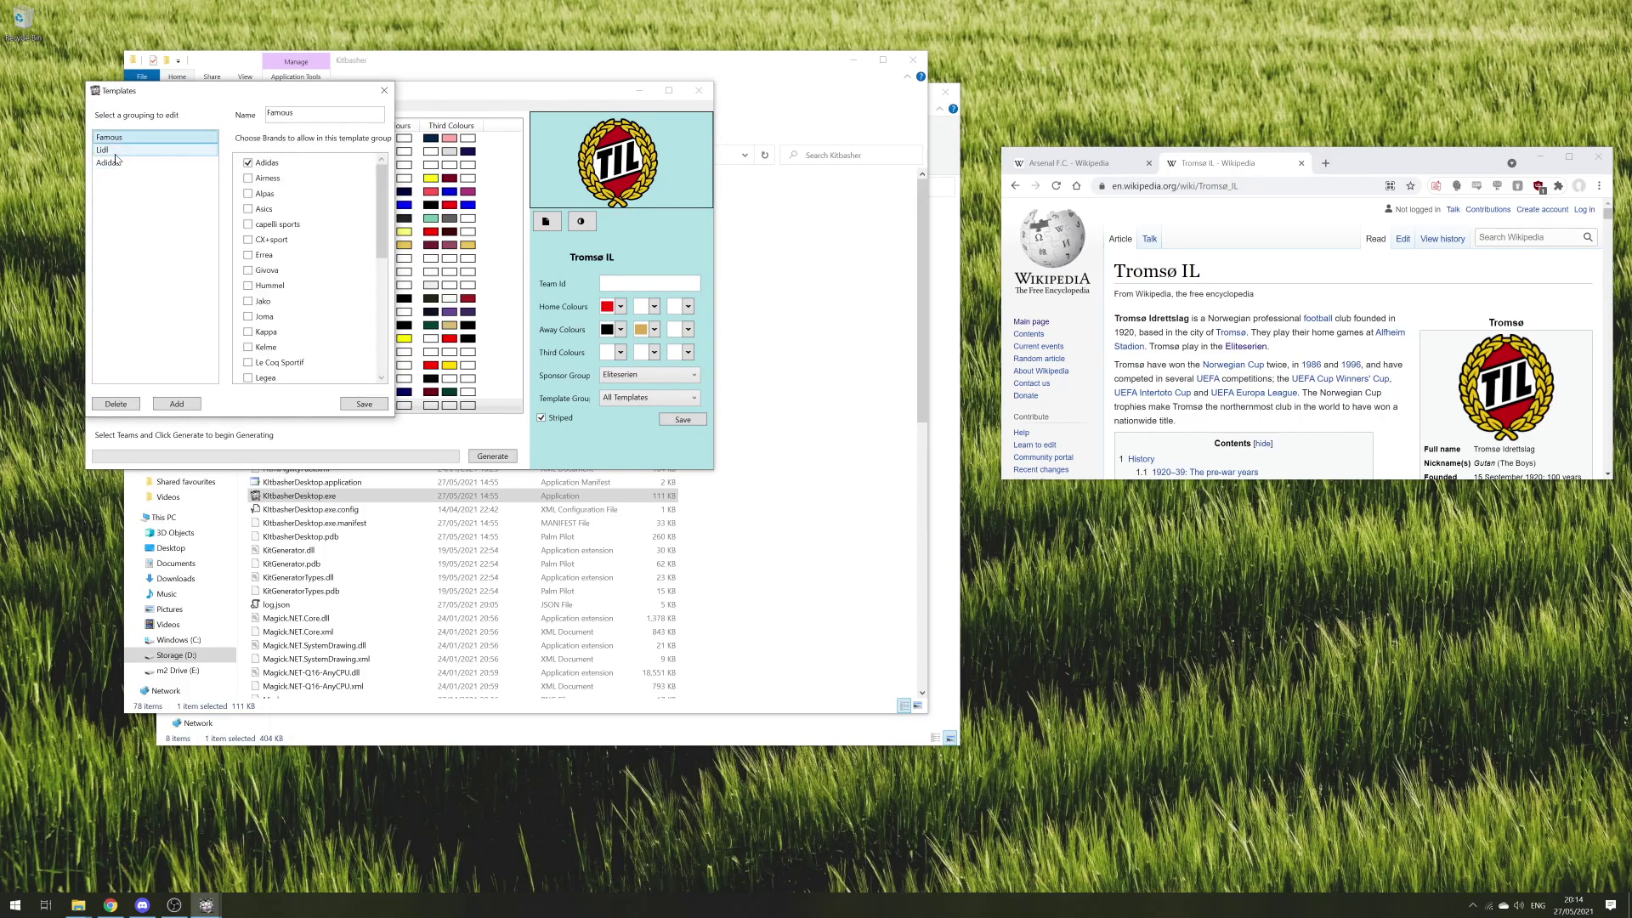
click(108, 162)
click(103, 150)
click(109, 137)
scroll(285, 275, down, 5)
drag(380, 283, 380, 161)
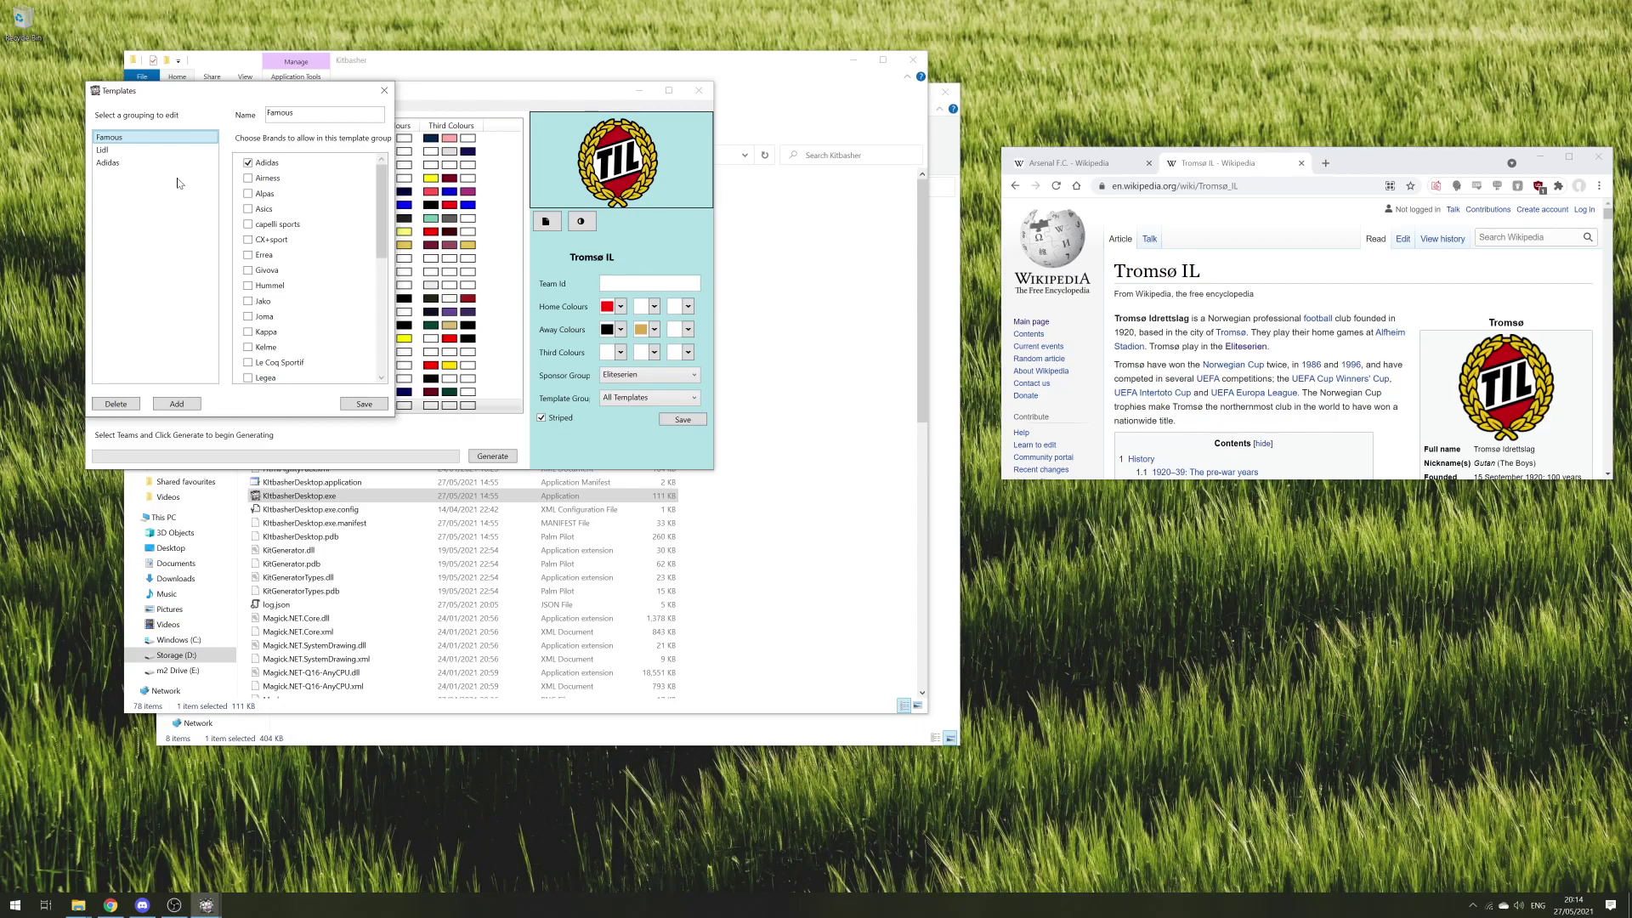
- Add a new template grouping and name it Premier League
click(177, 405)
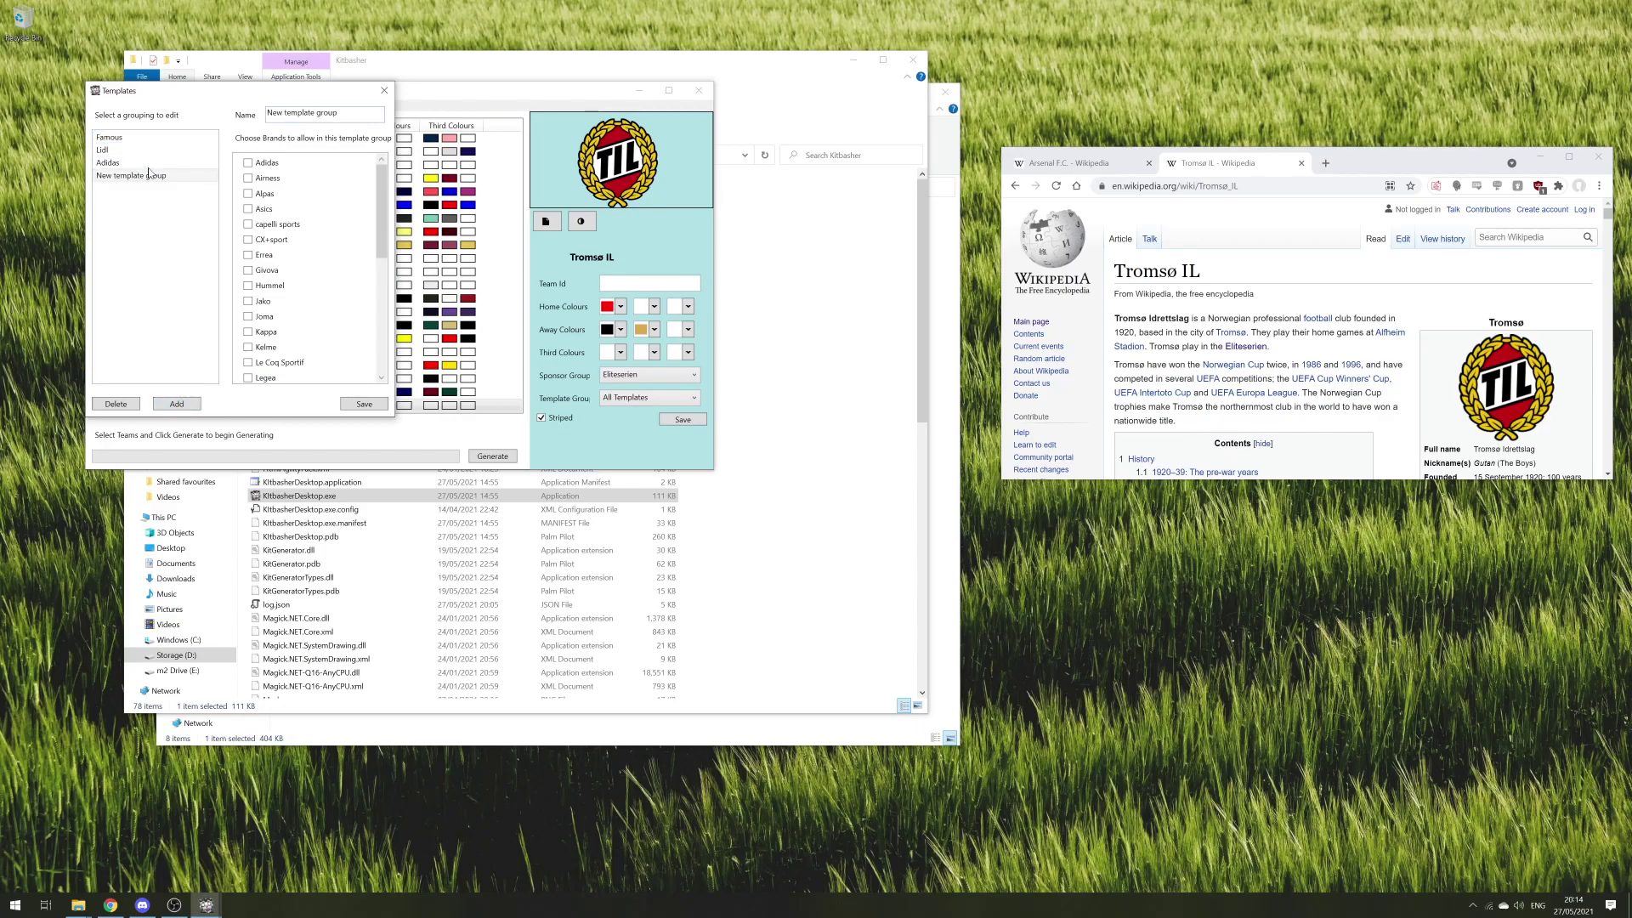
key(ctrl+a)
text(Prtt)
text(mier League)
- Allow Adidas, Hummel, Macron, New Balance, Nike, Puma, Umbro and Under Armour in the Premier League template grouping, and save it
click(248, 162)
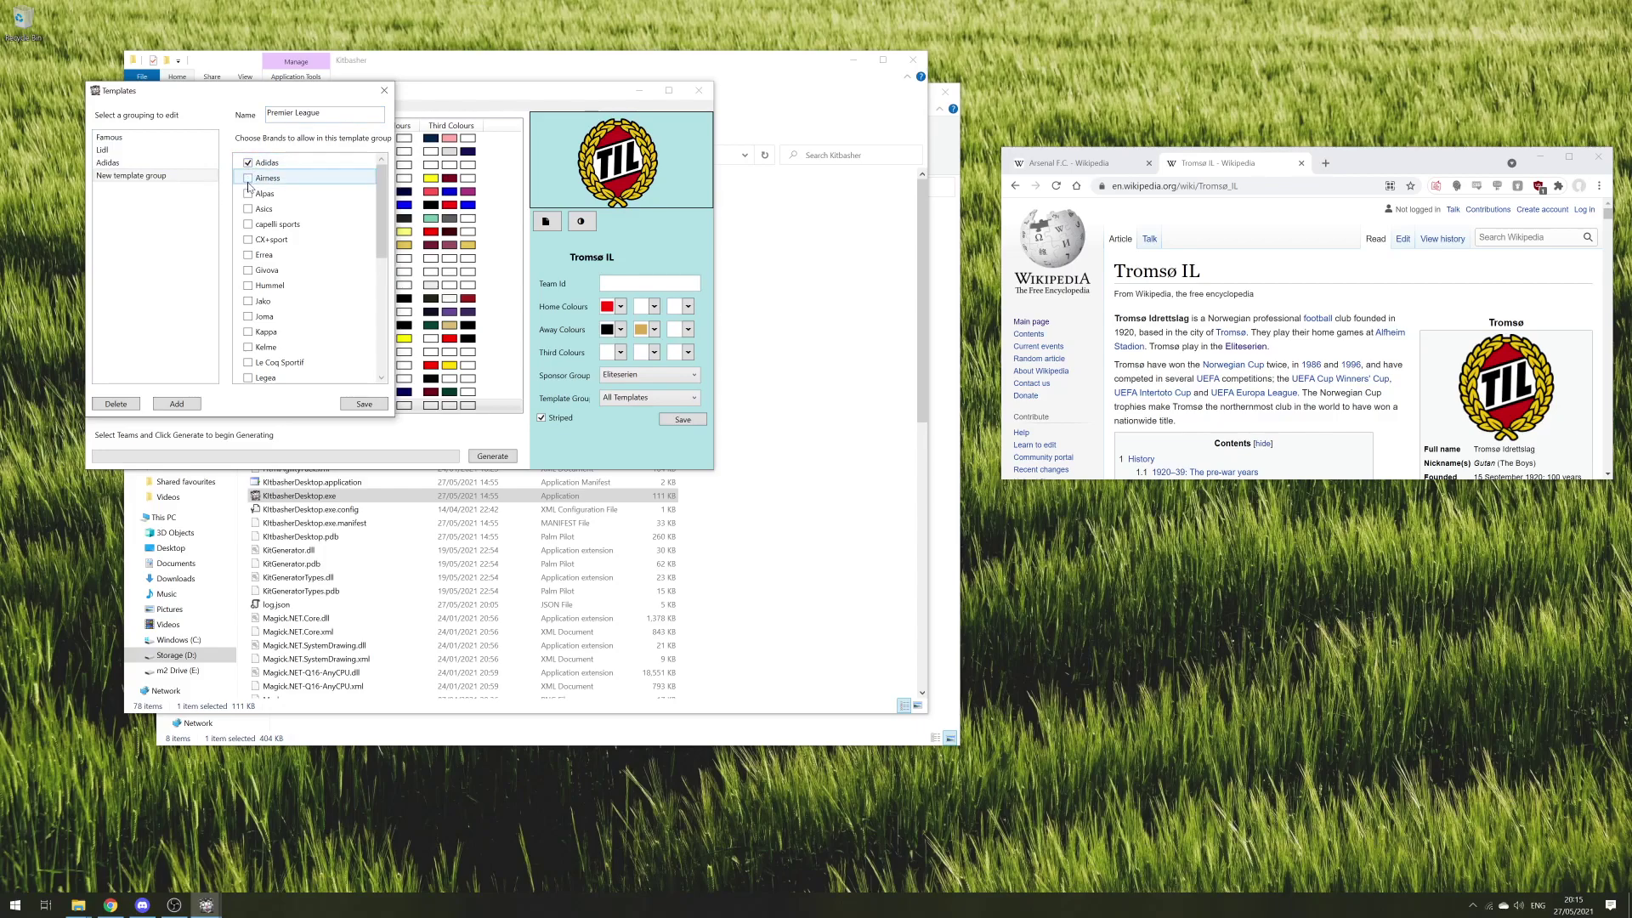
scroll(250, 221, down, 1)
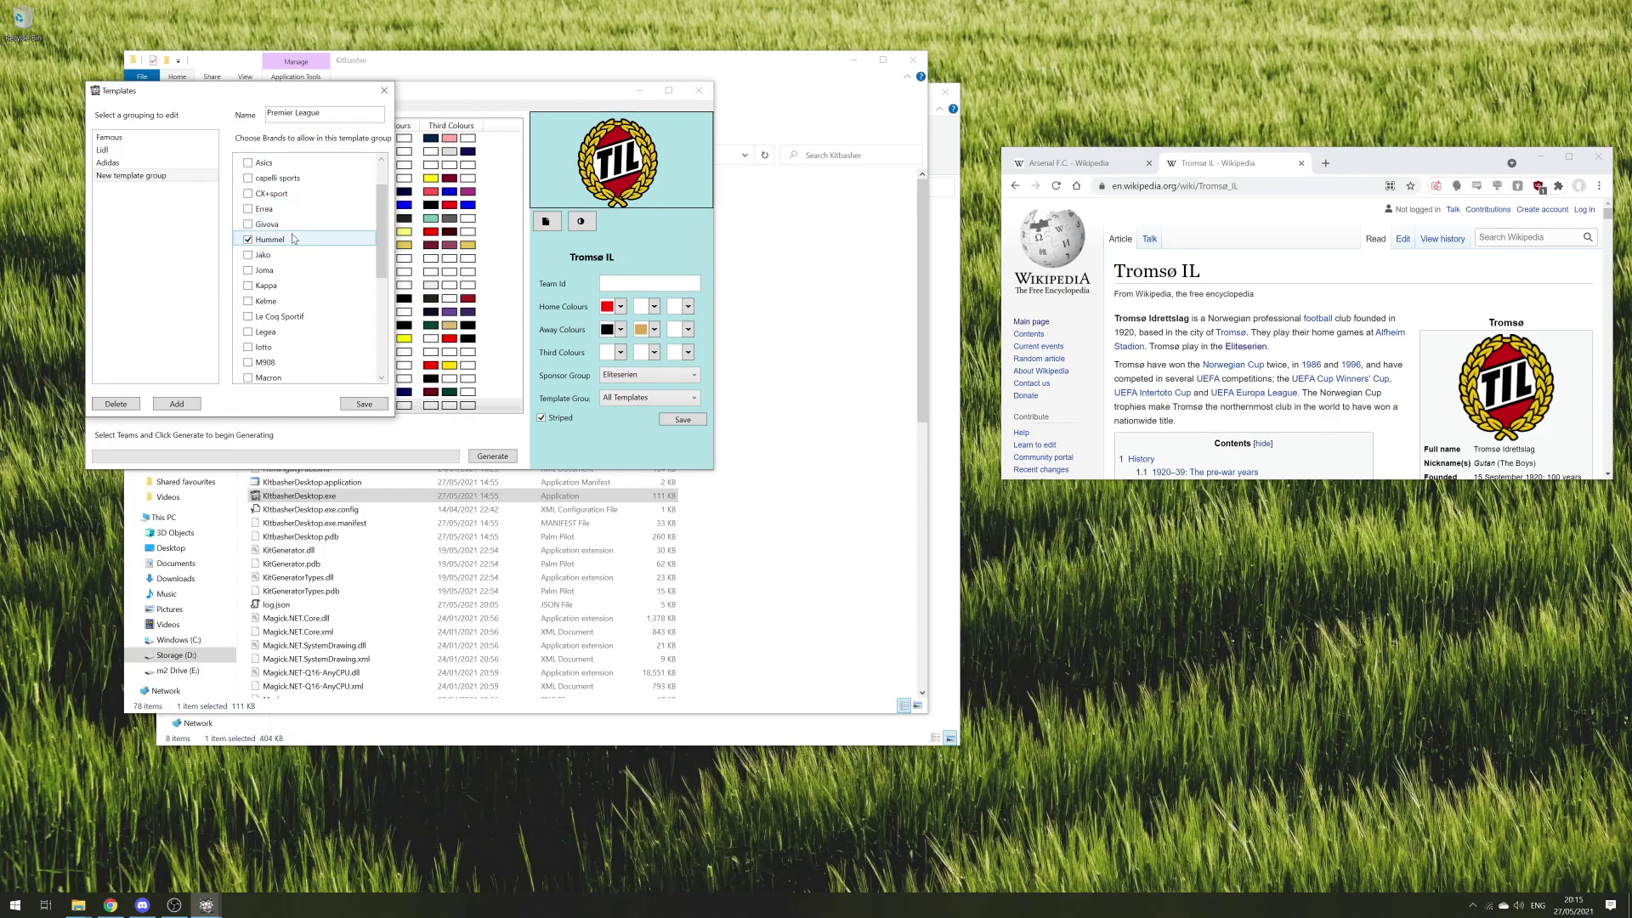
scroll(262, 297, down, 1)
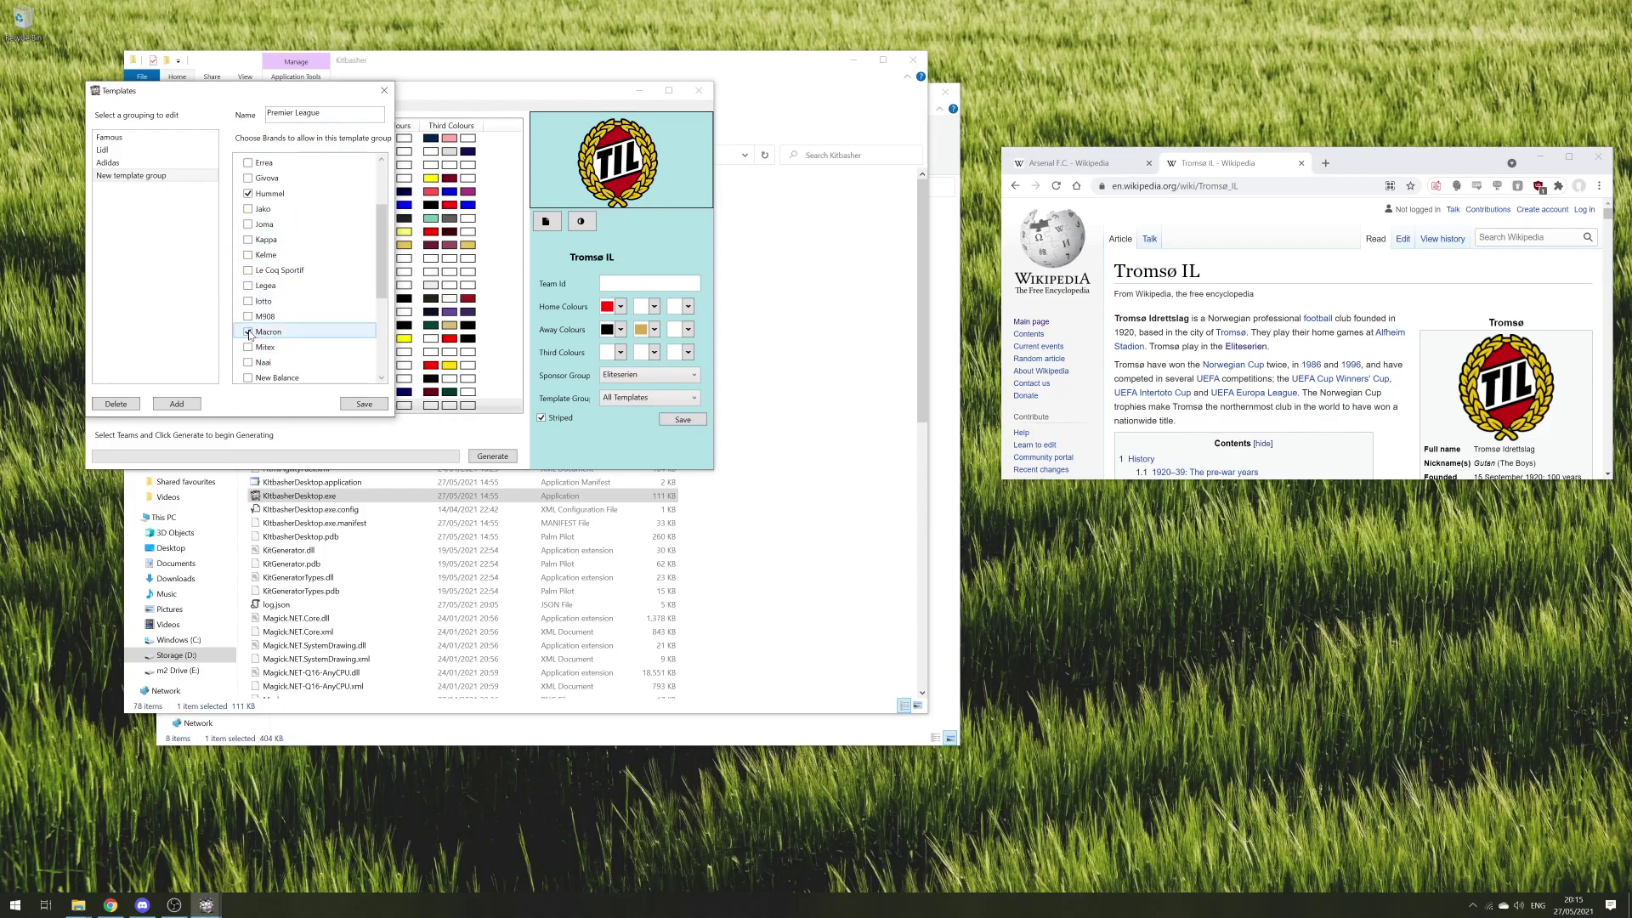
scroll(251, 337, down, 1)
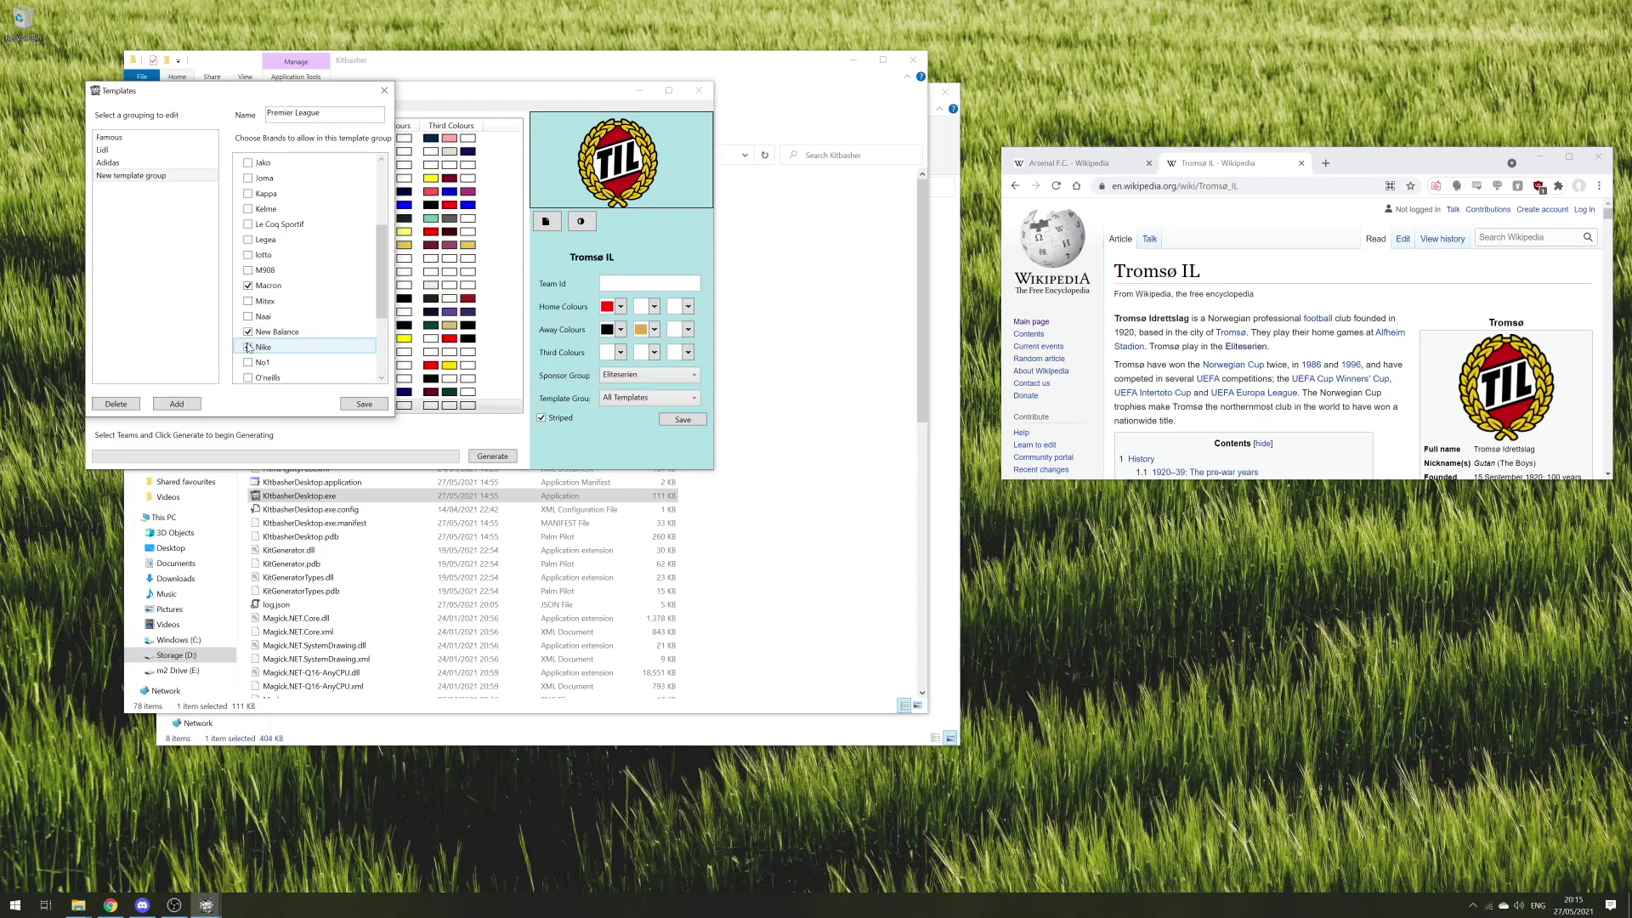
click(248, 347)
scroll(250, 326, down, 2)
scroll(251, 325, down, 1)
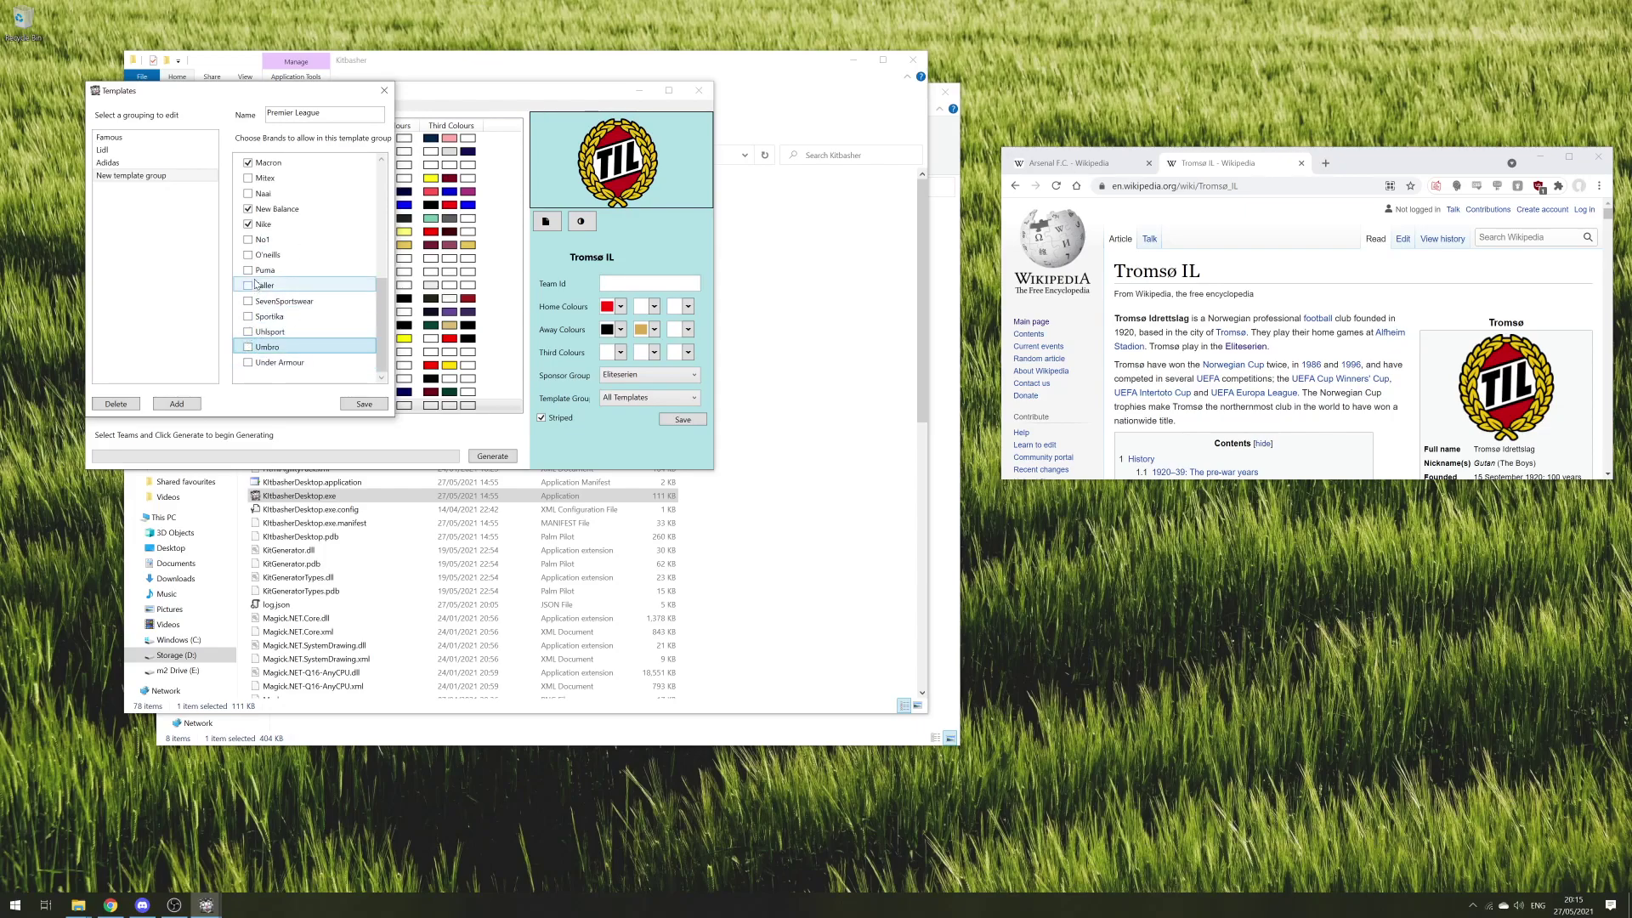
click(248, 270)
click(272, 348)
click(257, 364)
scroll(264, 357, up, 5)
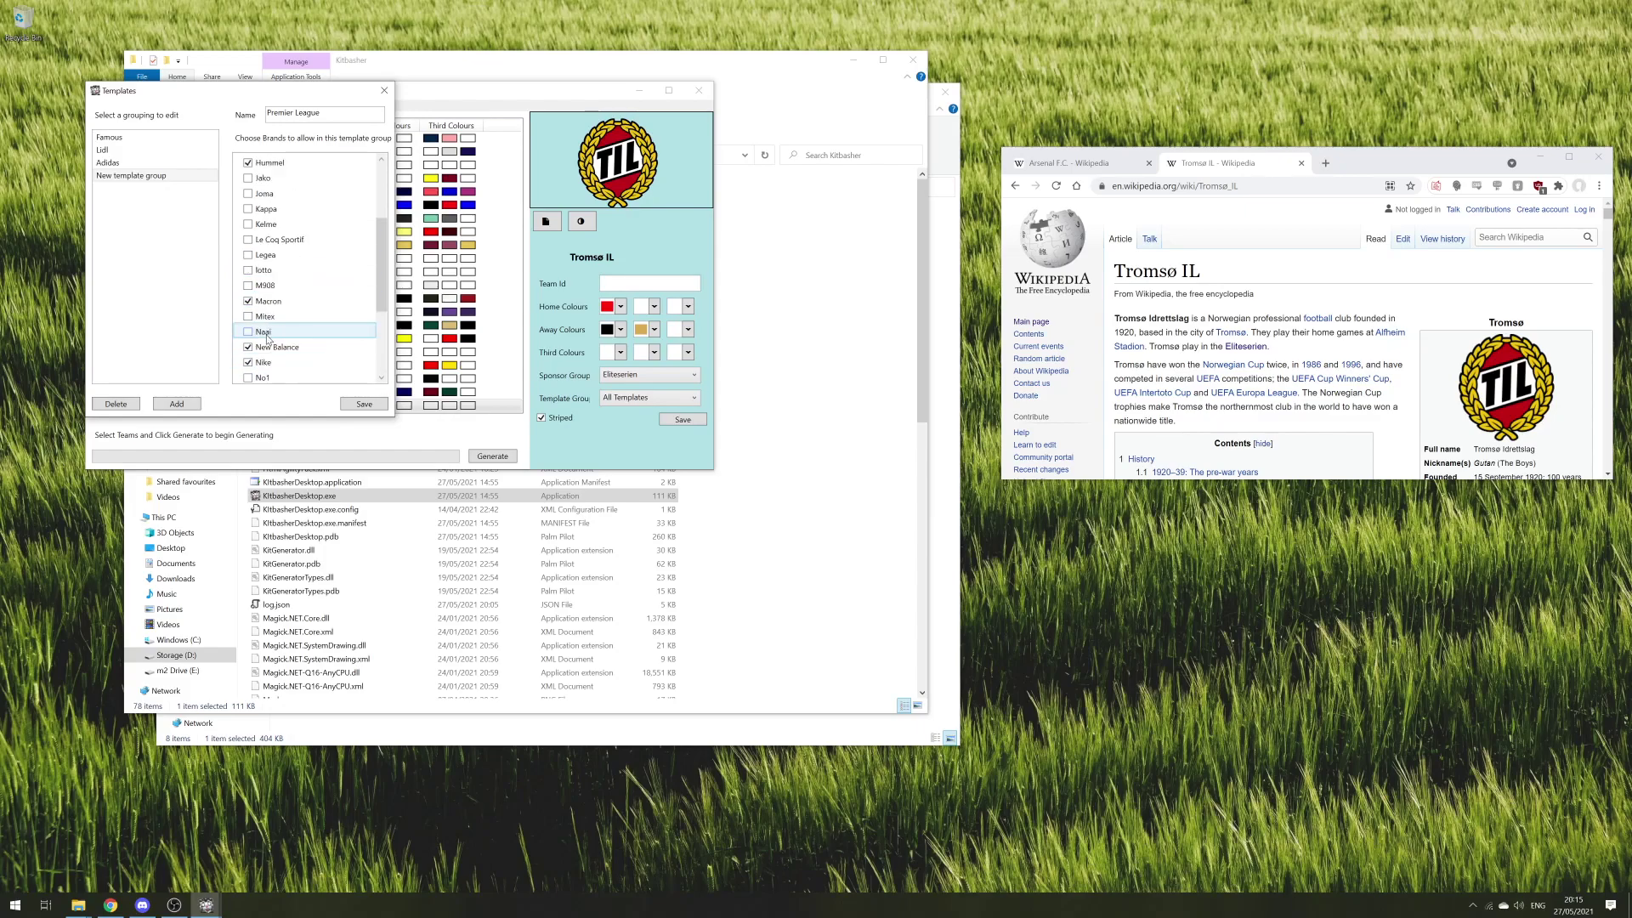
click(364, 405)
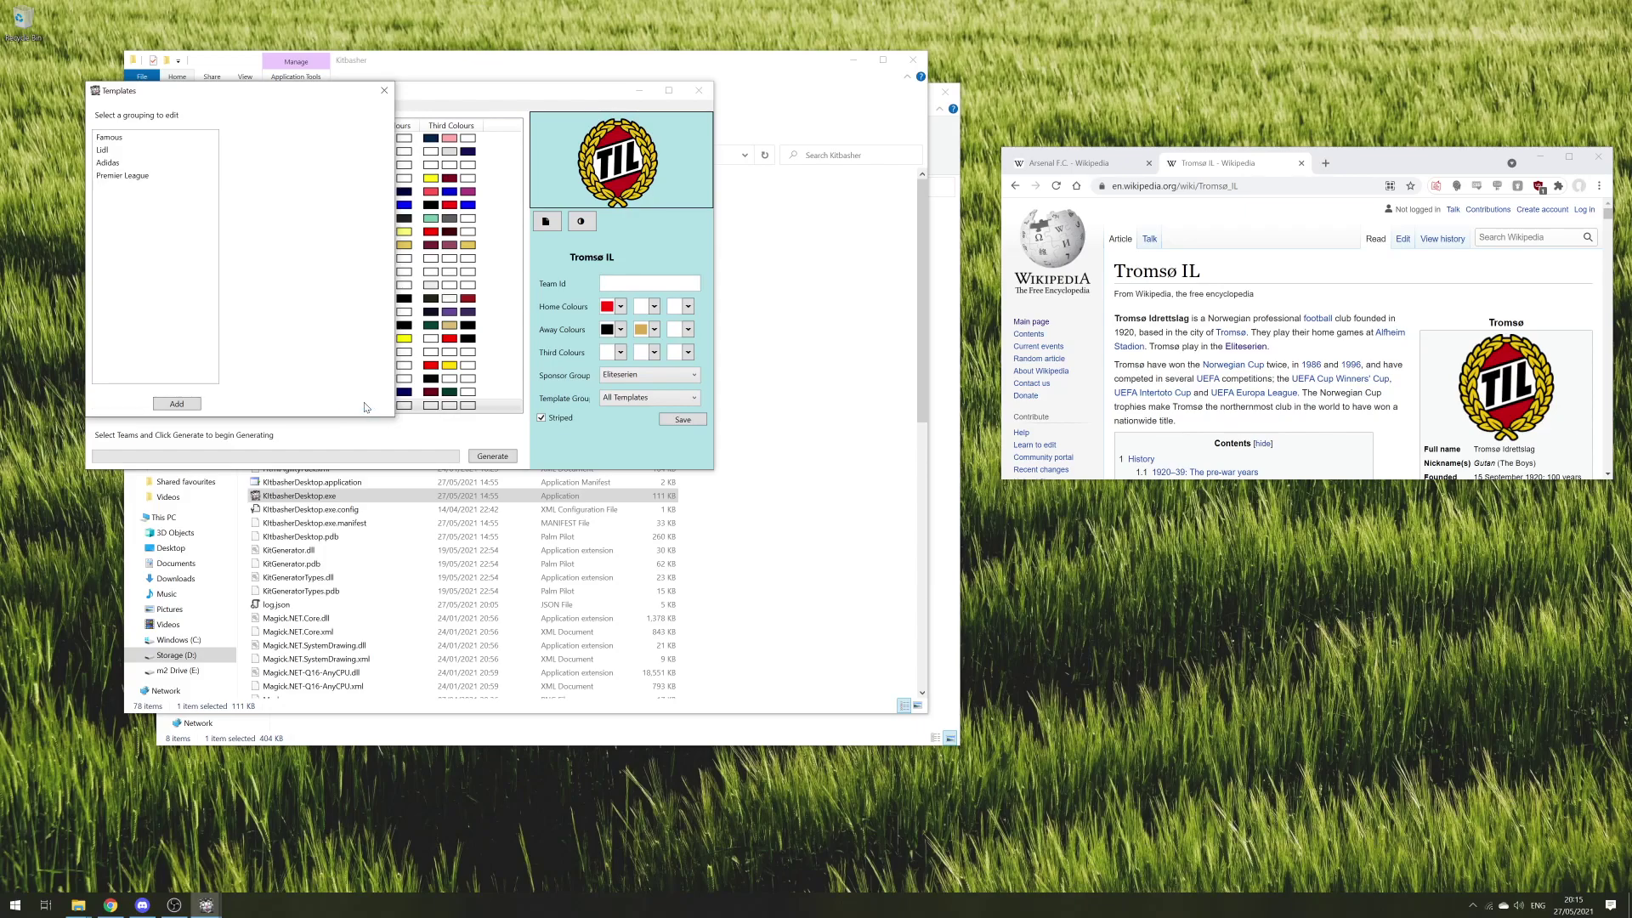
- Close the Templates window, set Manchester City F.C.'s template group to Premier League, and generate the team's kits
click(383, 91)
click(206, 286)
click(626, 400)
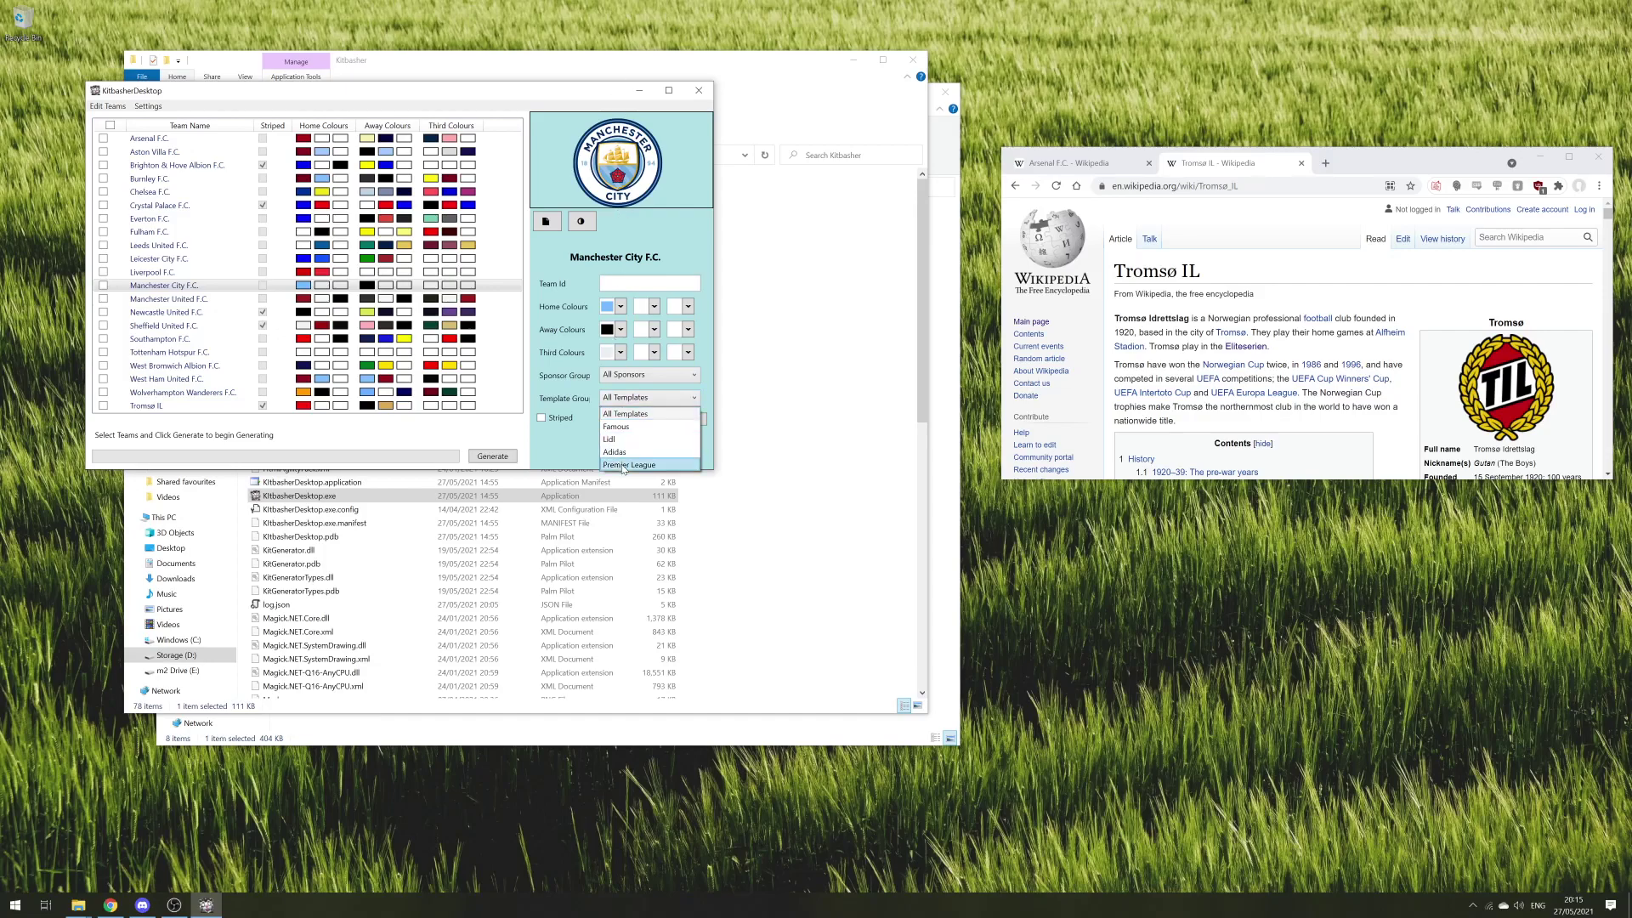
click(623, 466)
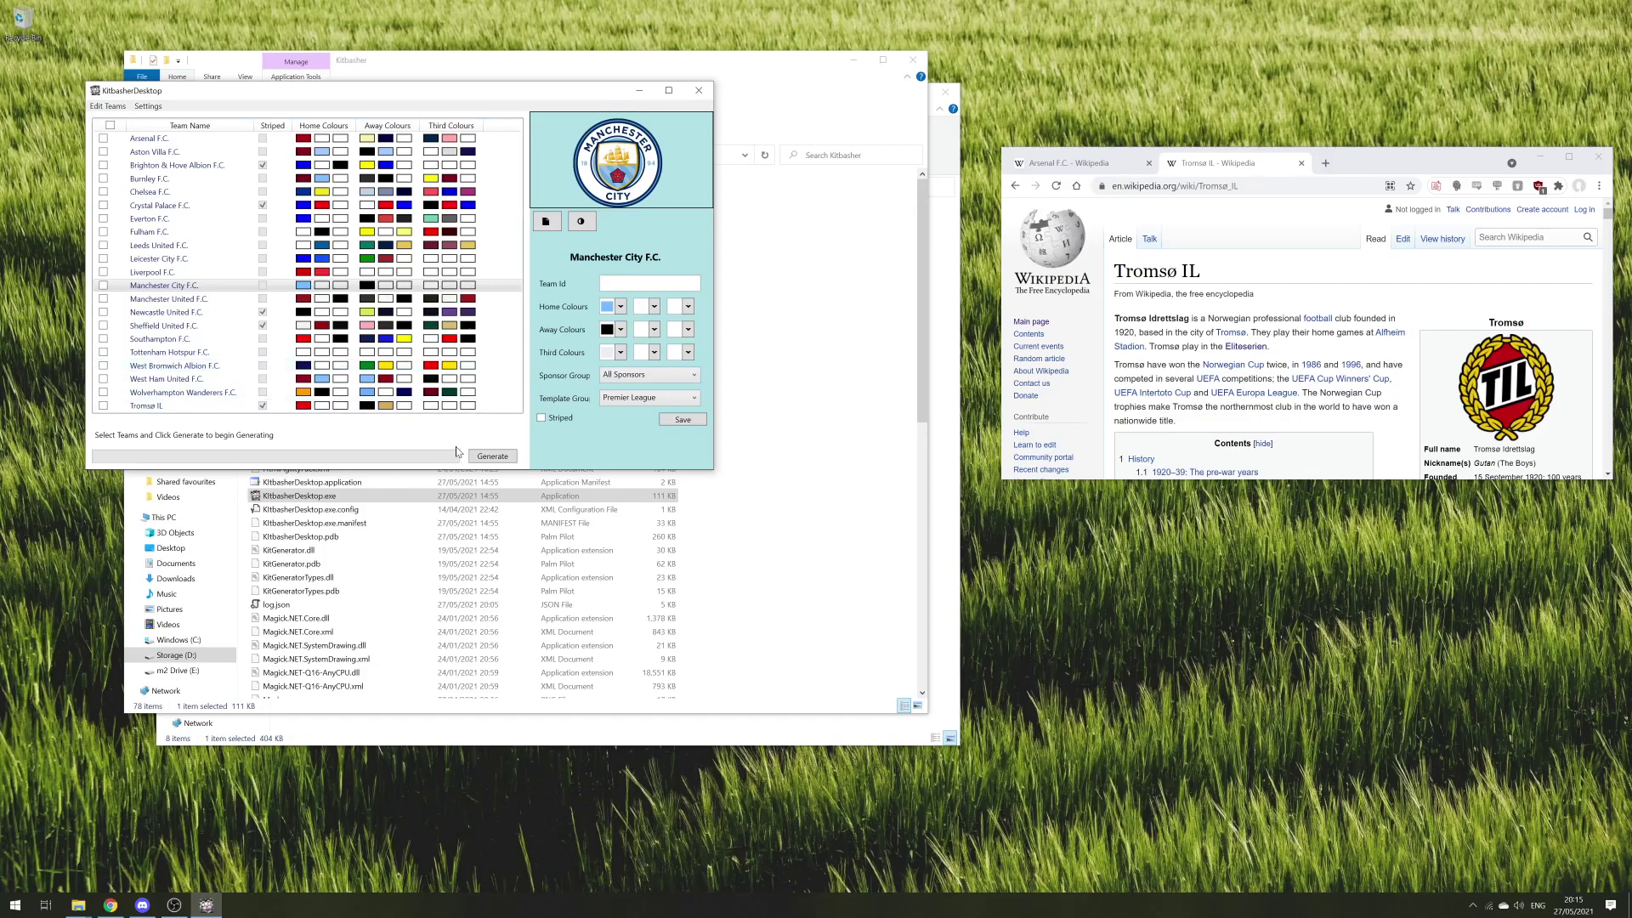
click(493, 458)
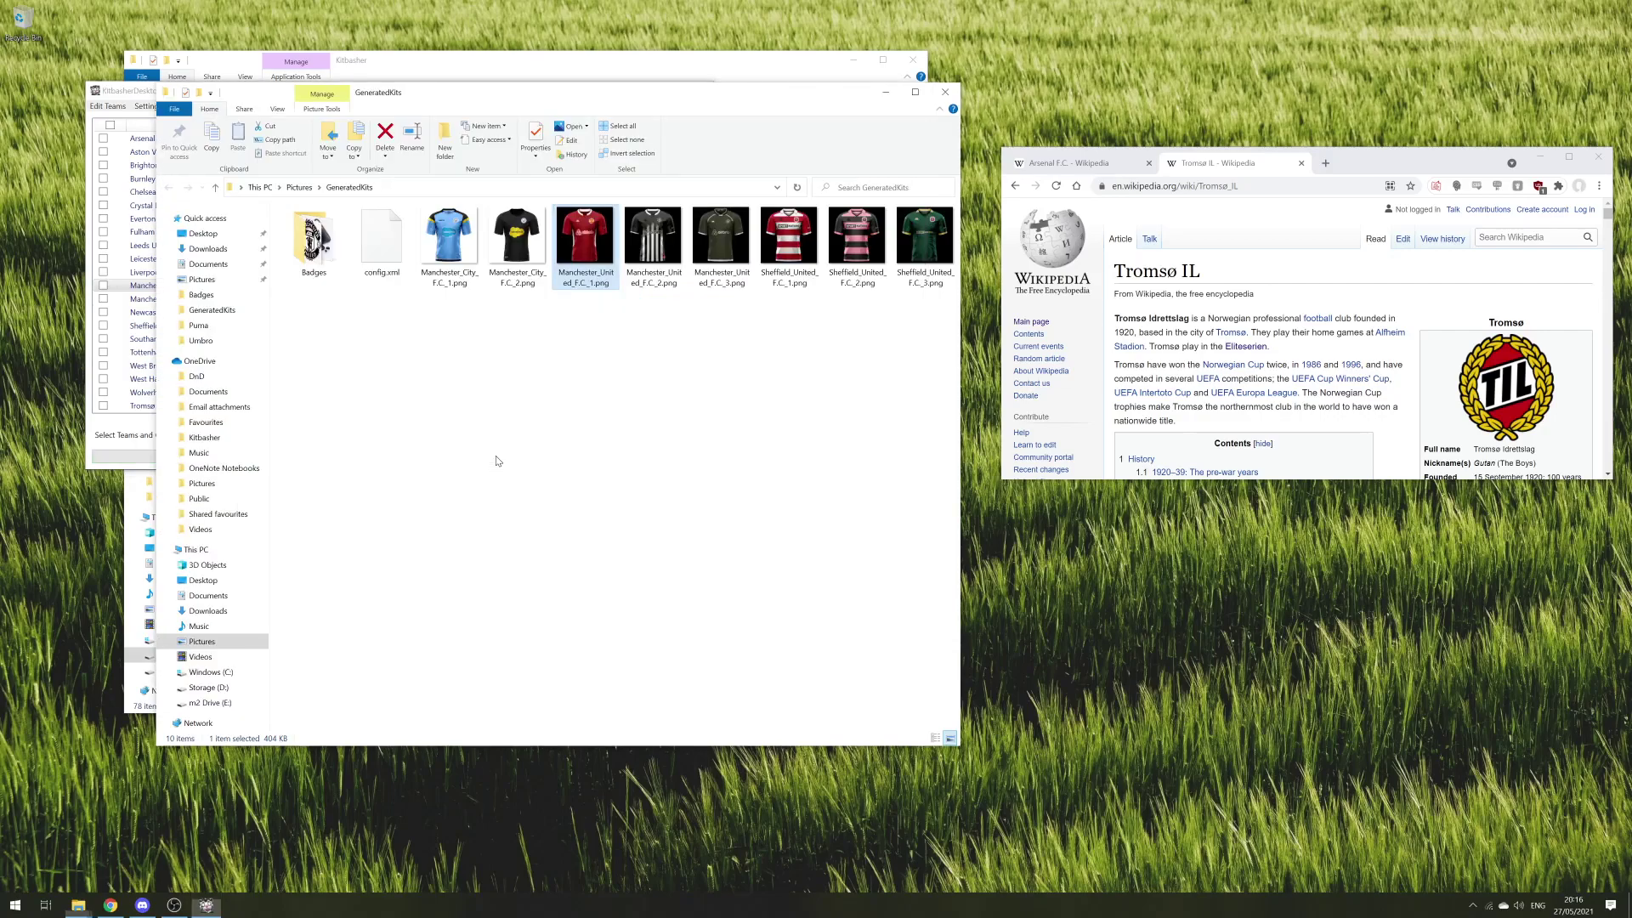
- View the three generated Manchester City F.C. kit images, and close the image viewer and the GeneratedKits folder
double_click(444, 255)
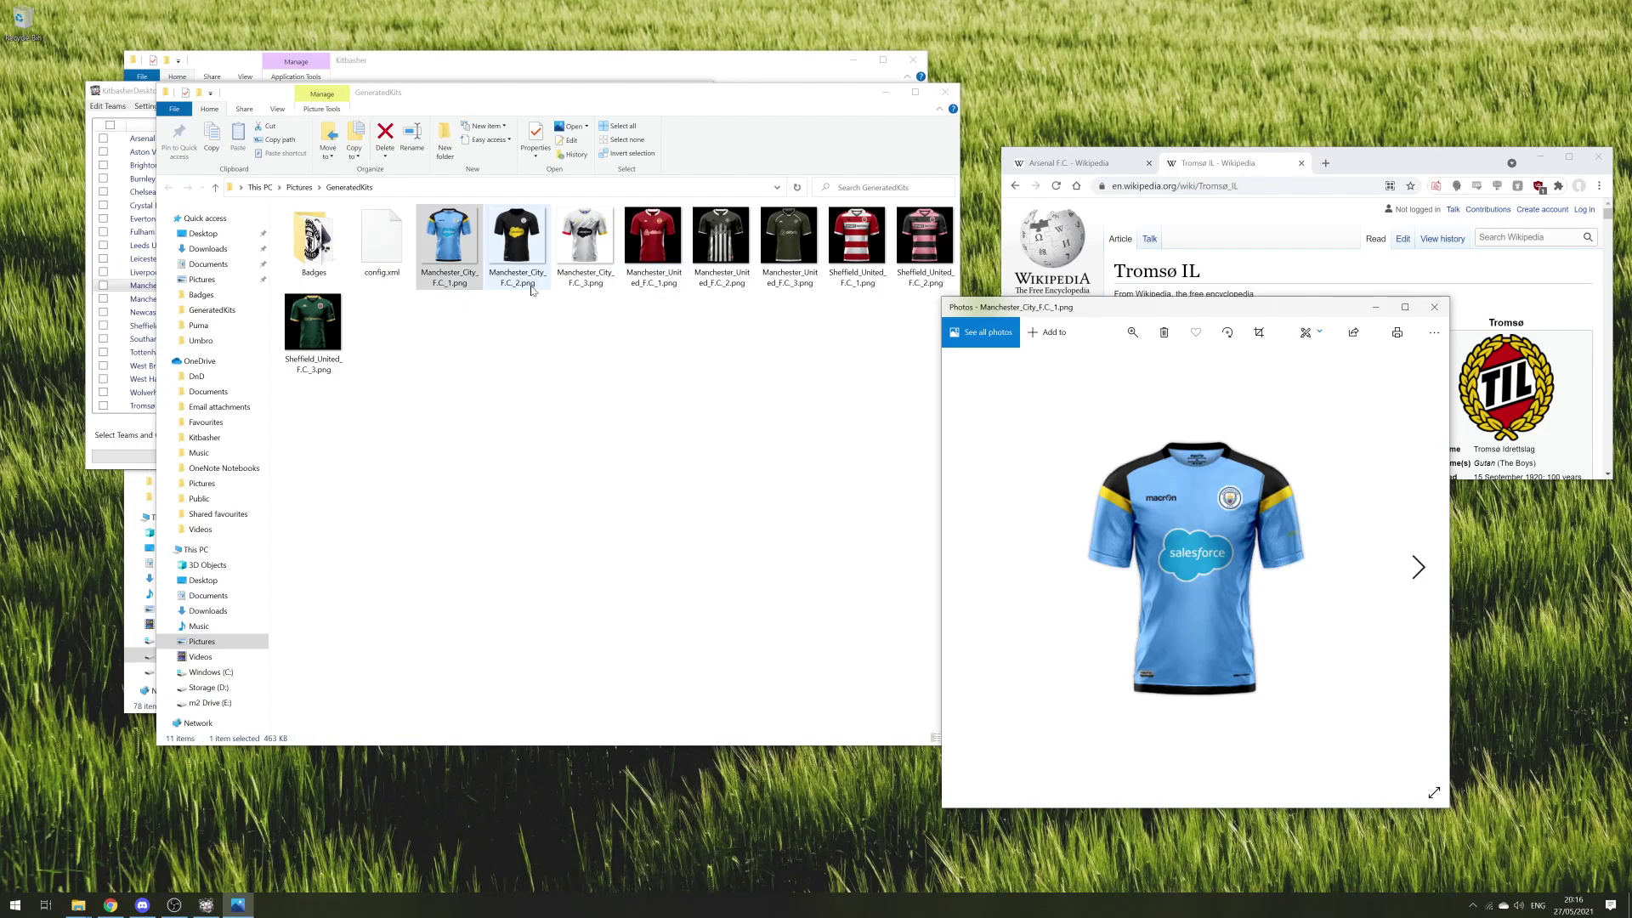
key(Right)
key(Right)
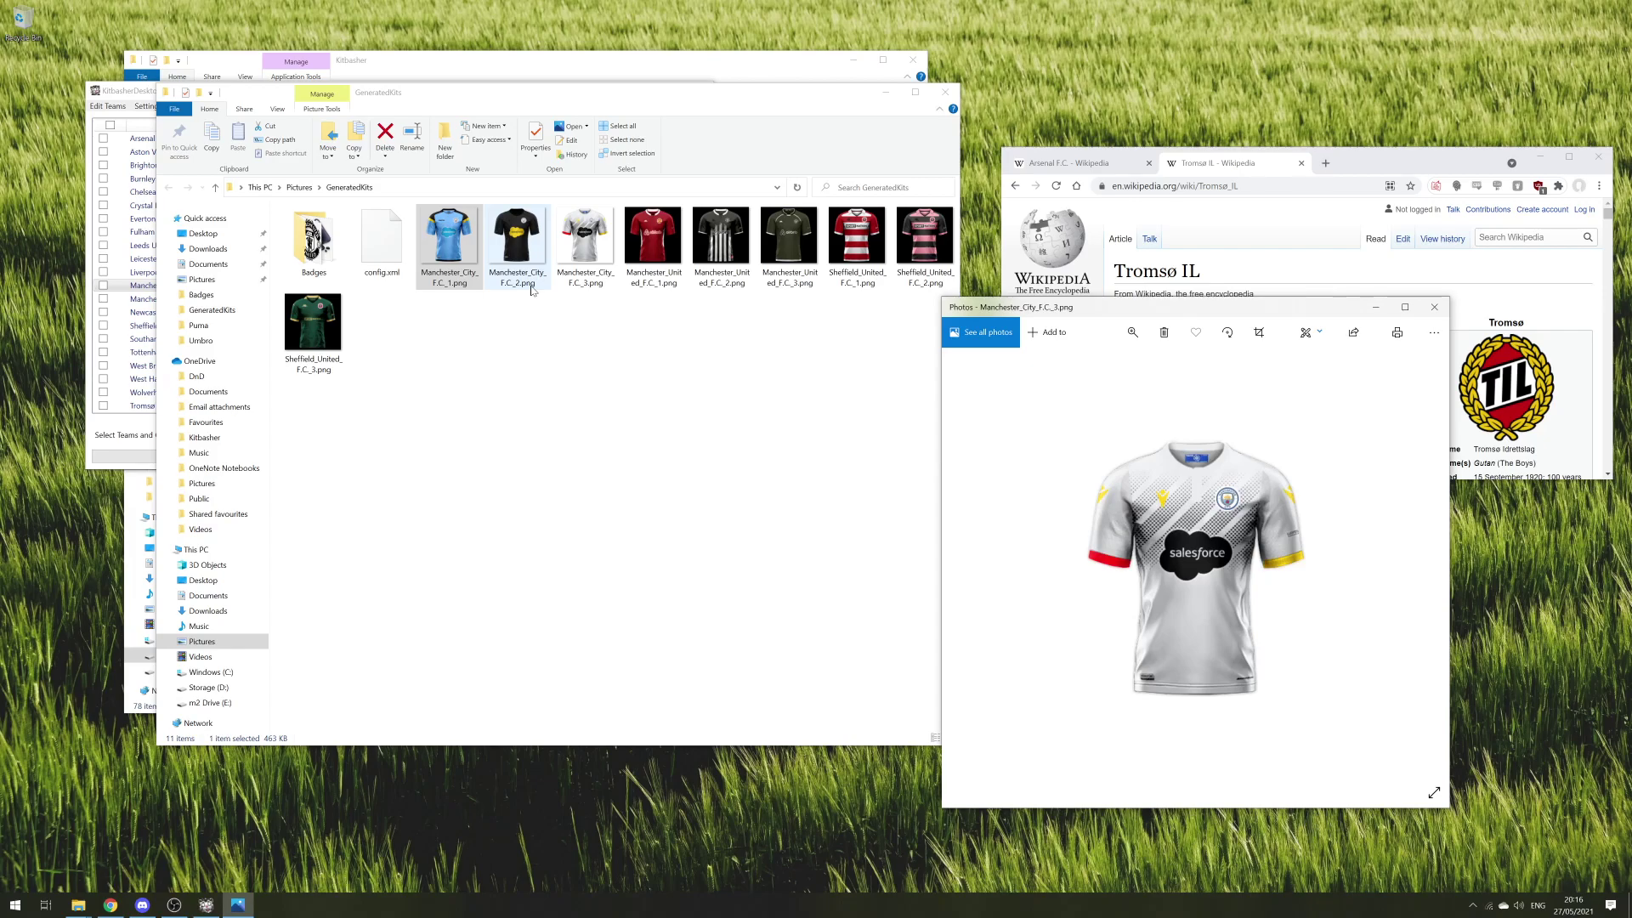
click(1435, 307)
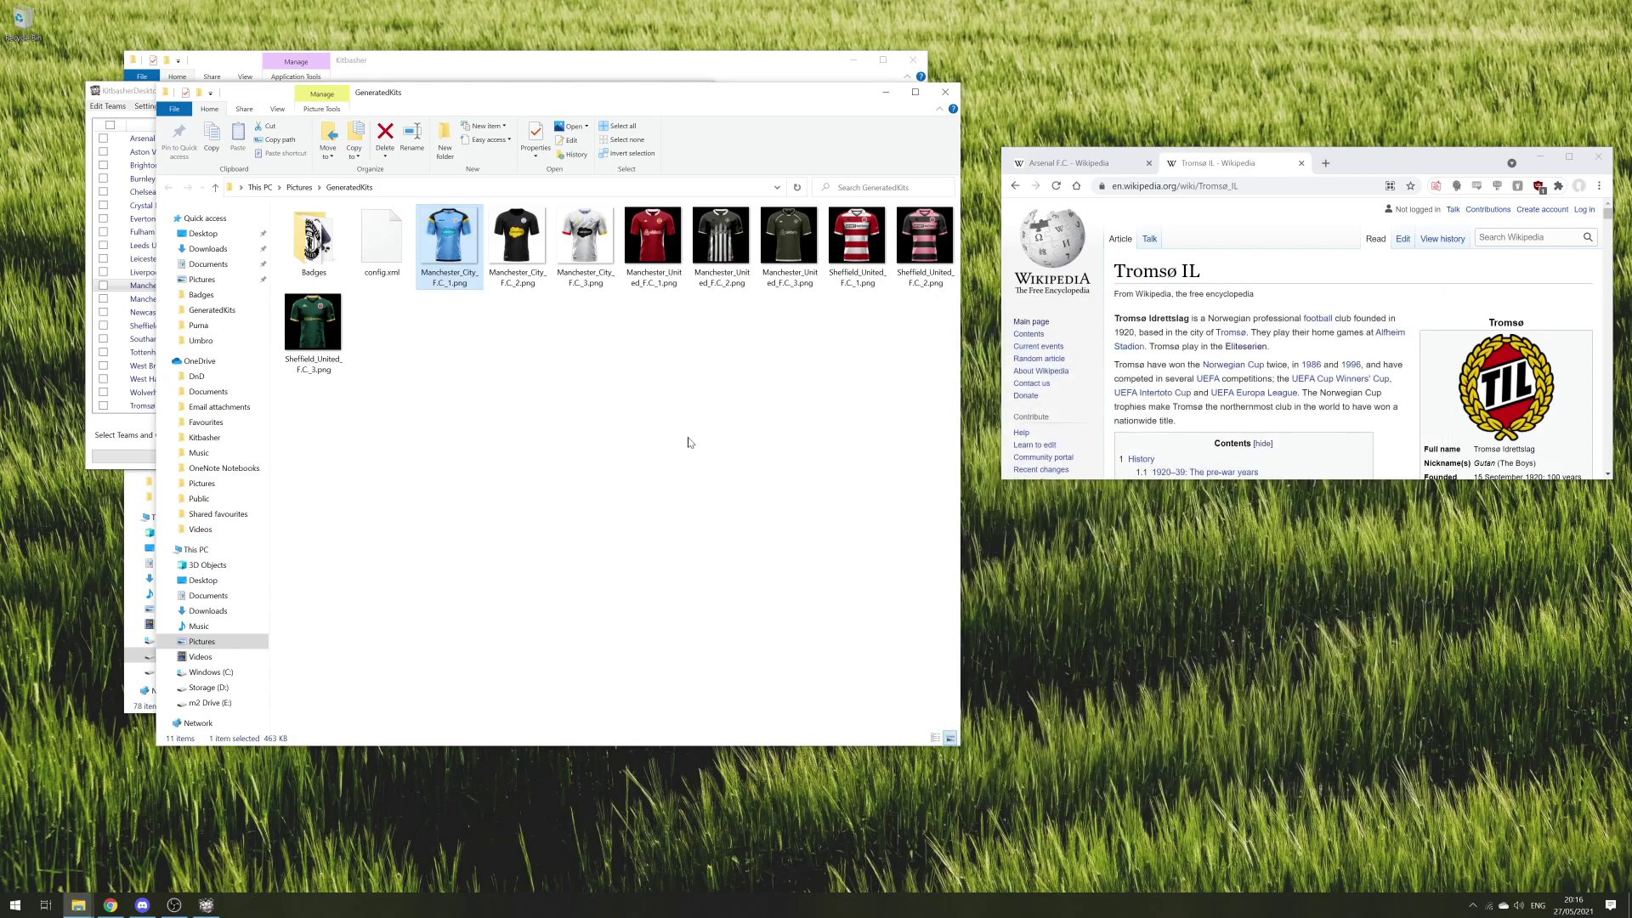
click(689, 443)
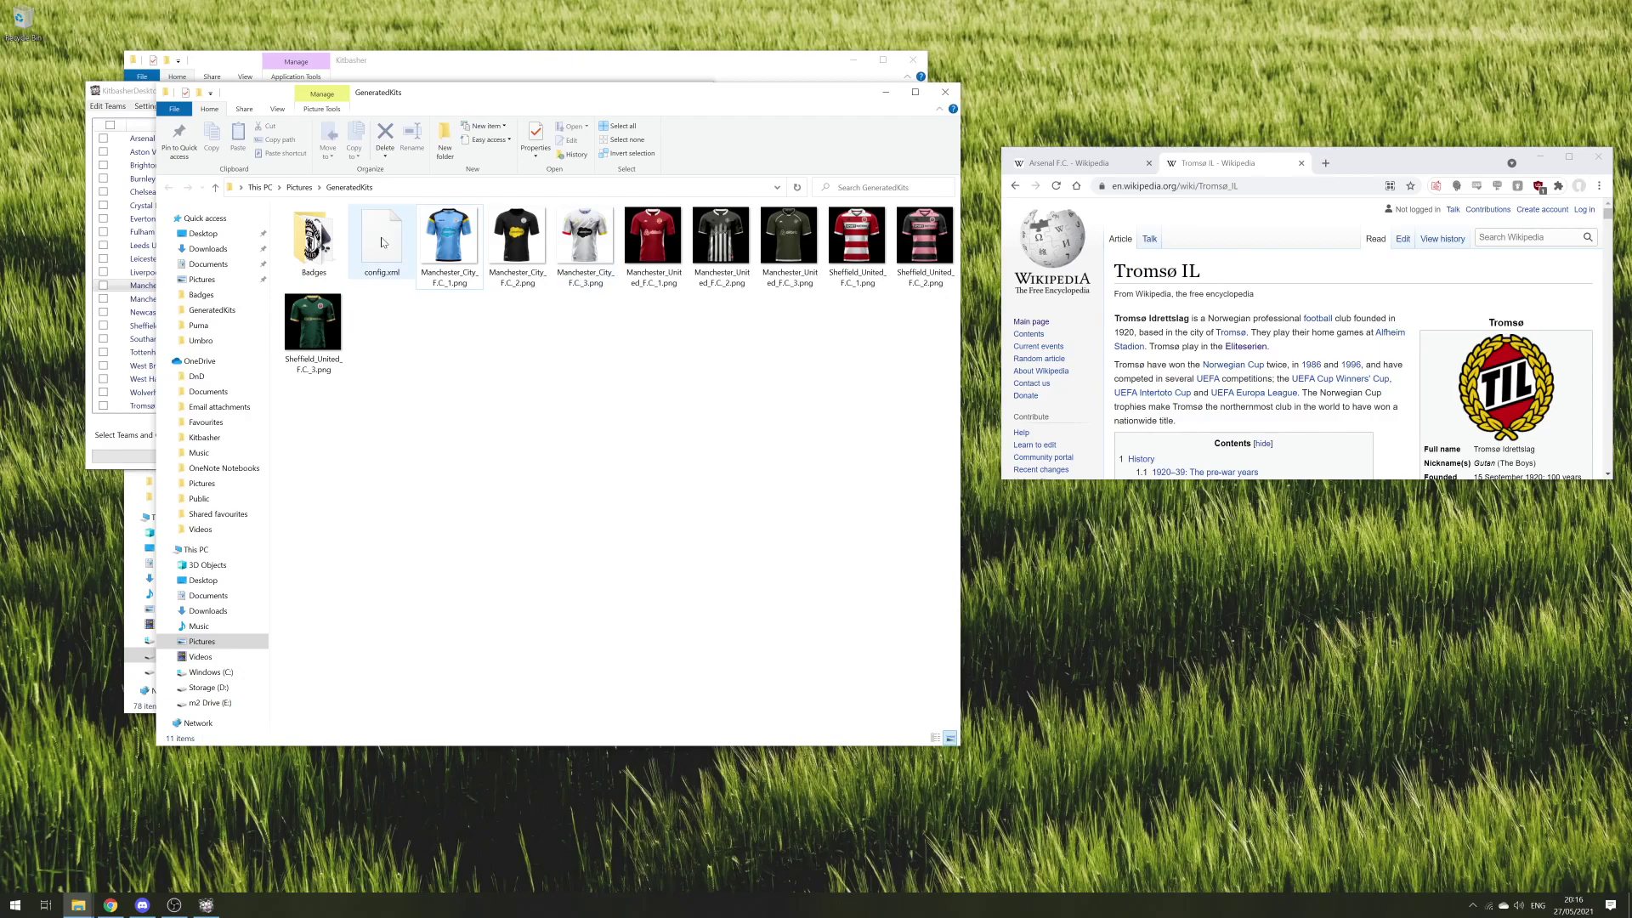
click(943, 93)
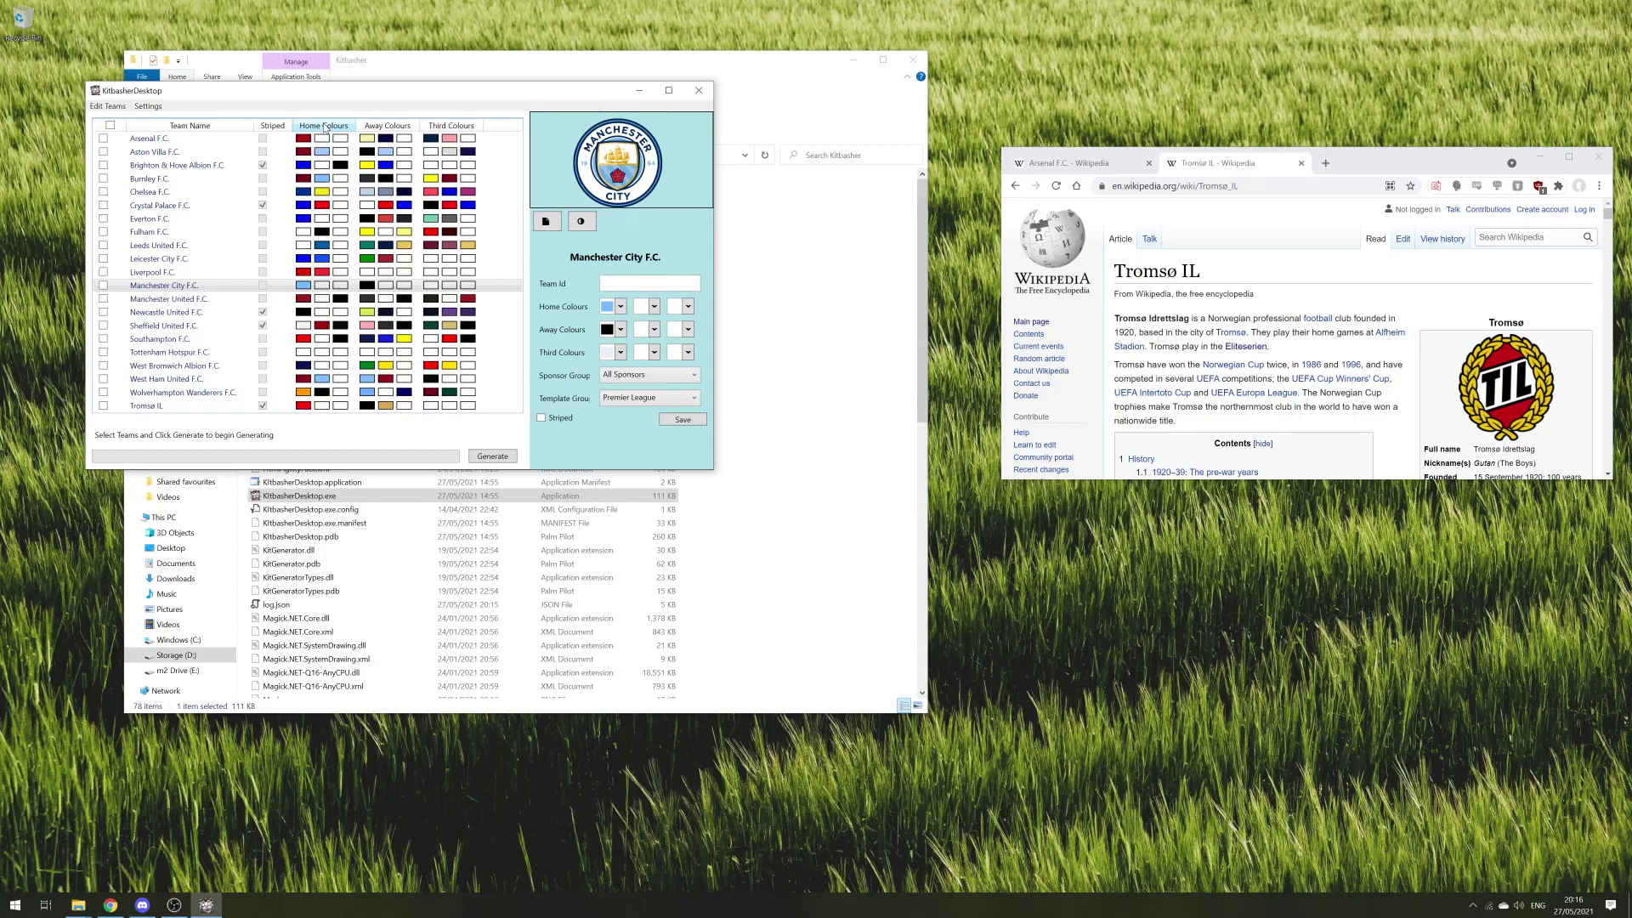
- Start creating a team named Second Yellow Card, using the Second Yellow Card badge image from the Badges folder
click(109, 106)
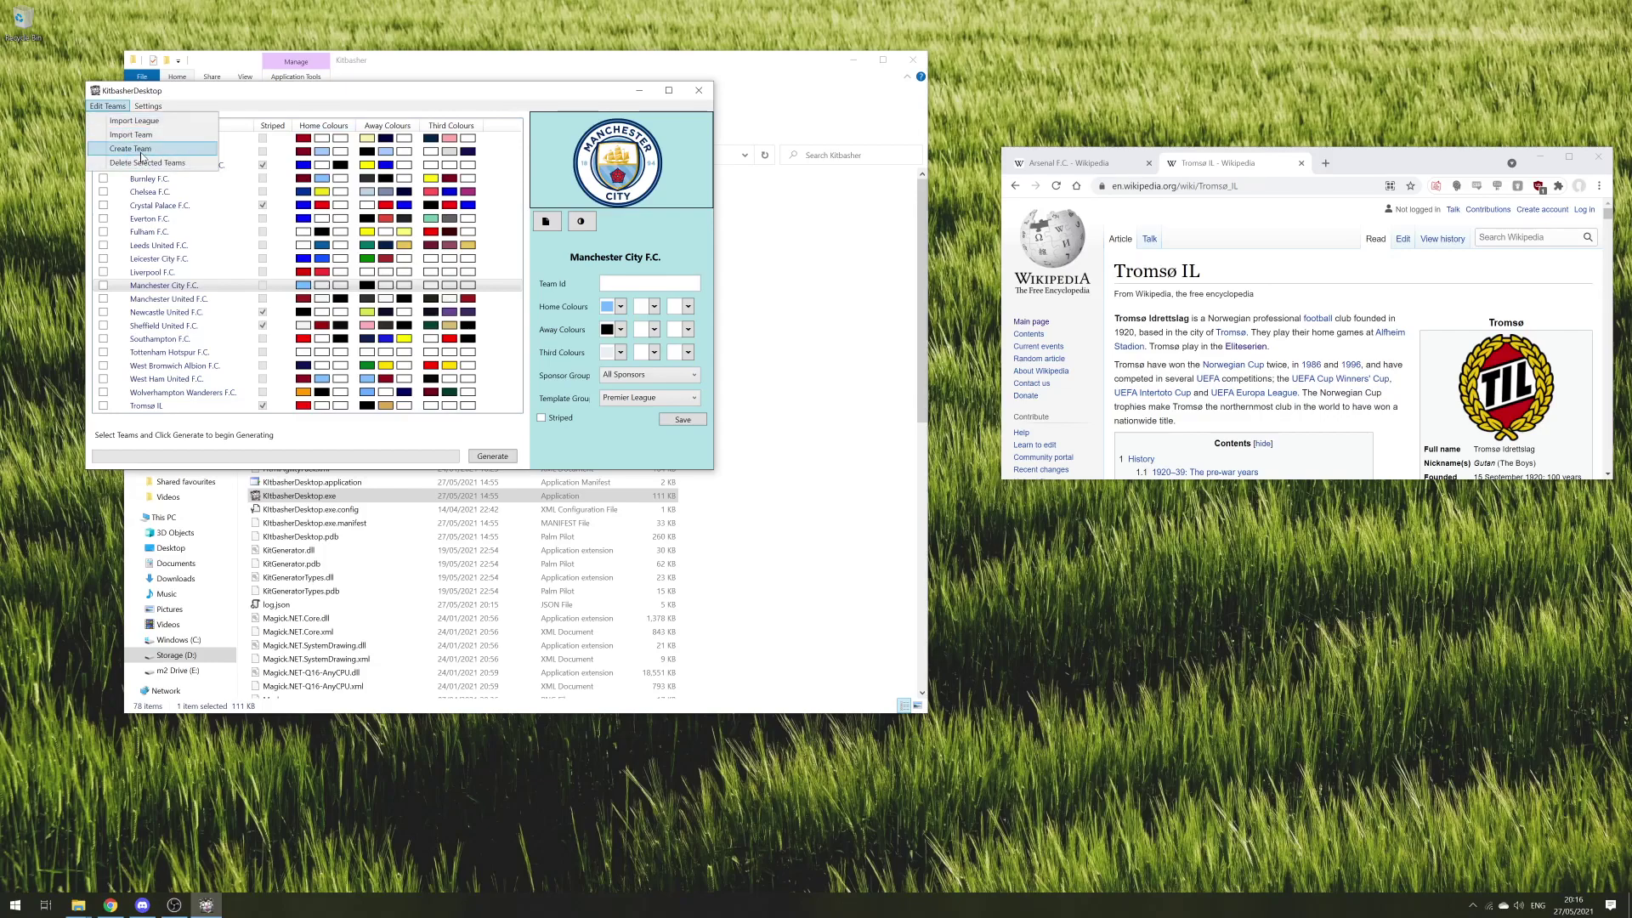
click(142, 153)
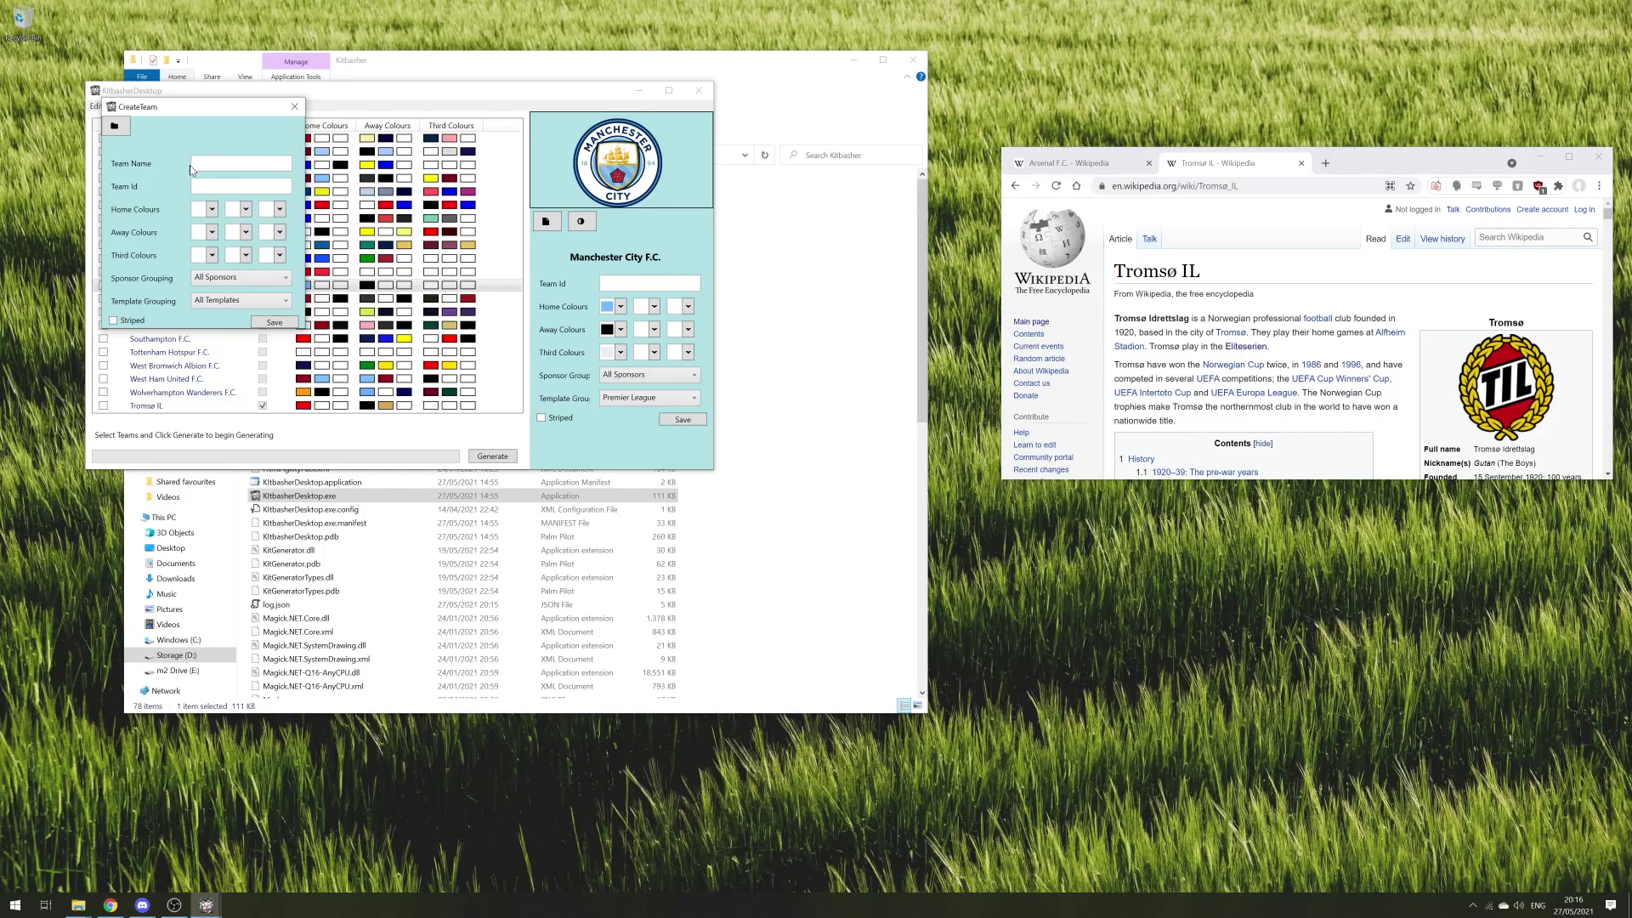
click(114, 126)
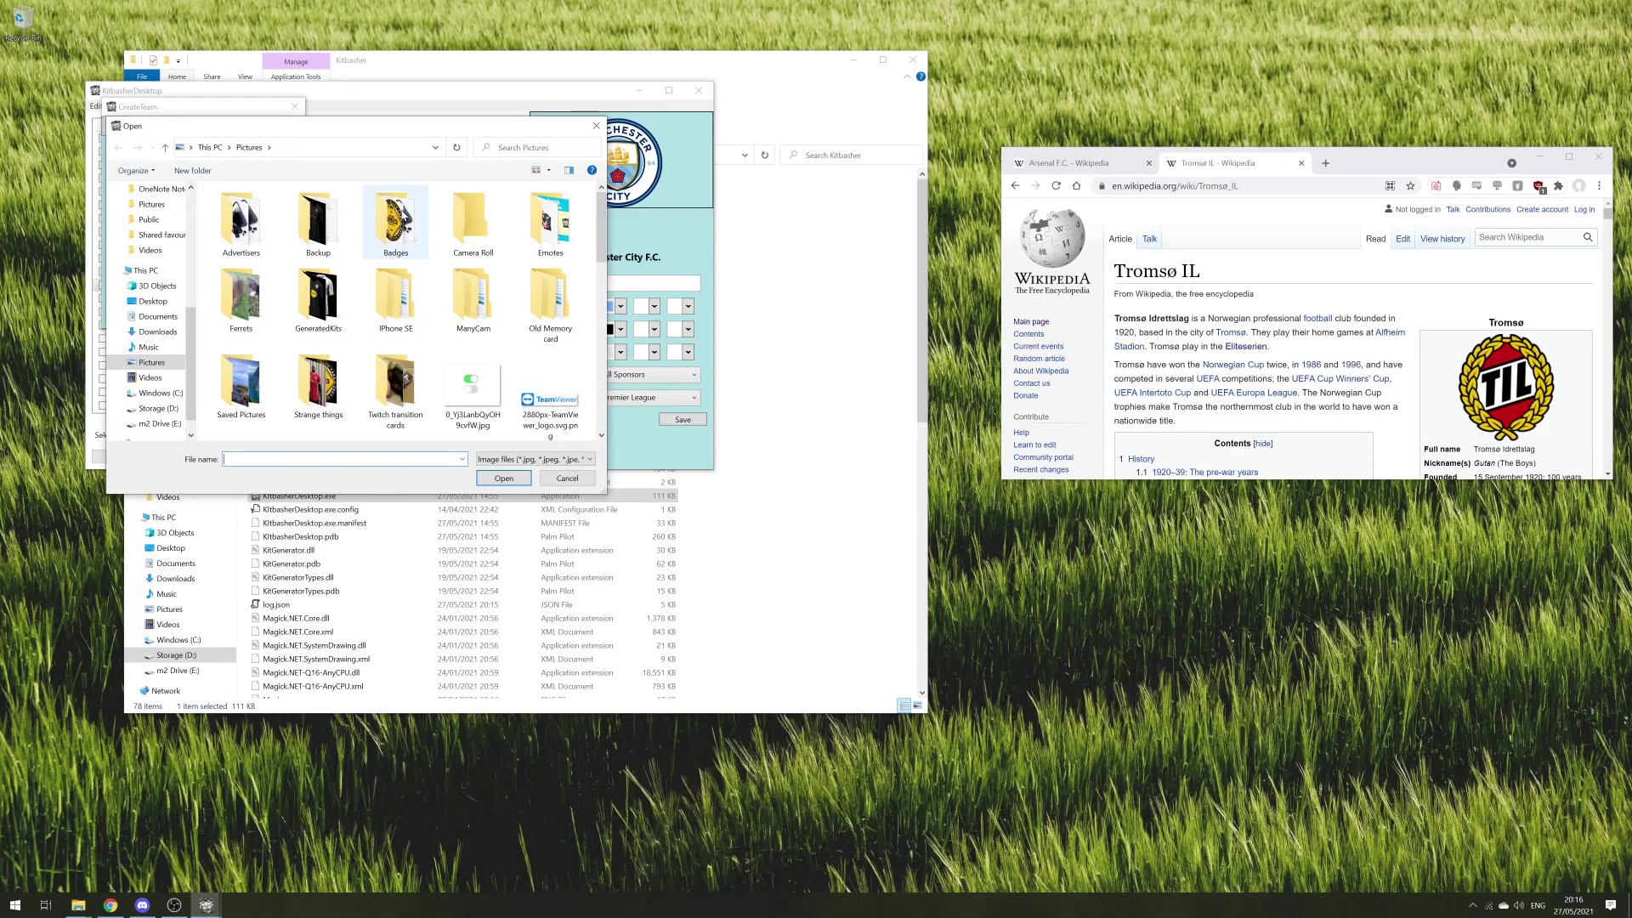
double_click(396, 219)
double_click(330, 210)
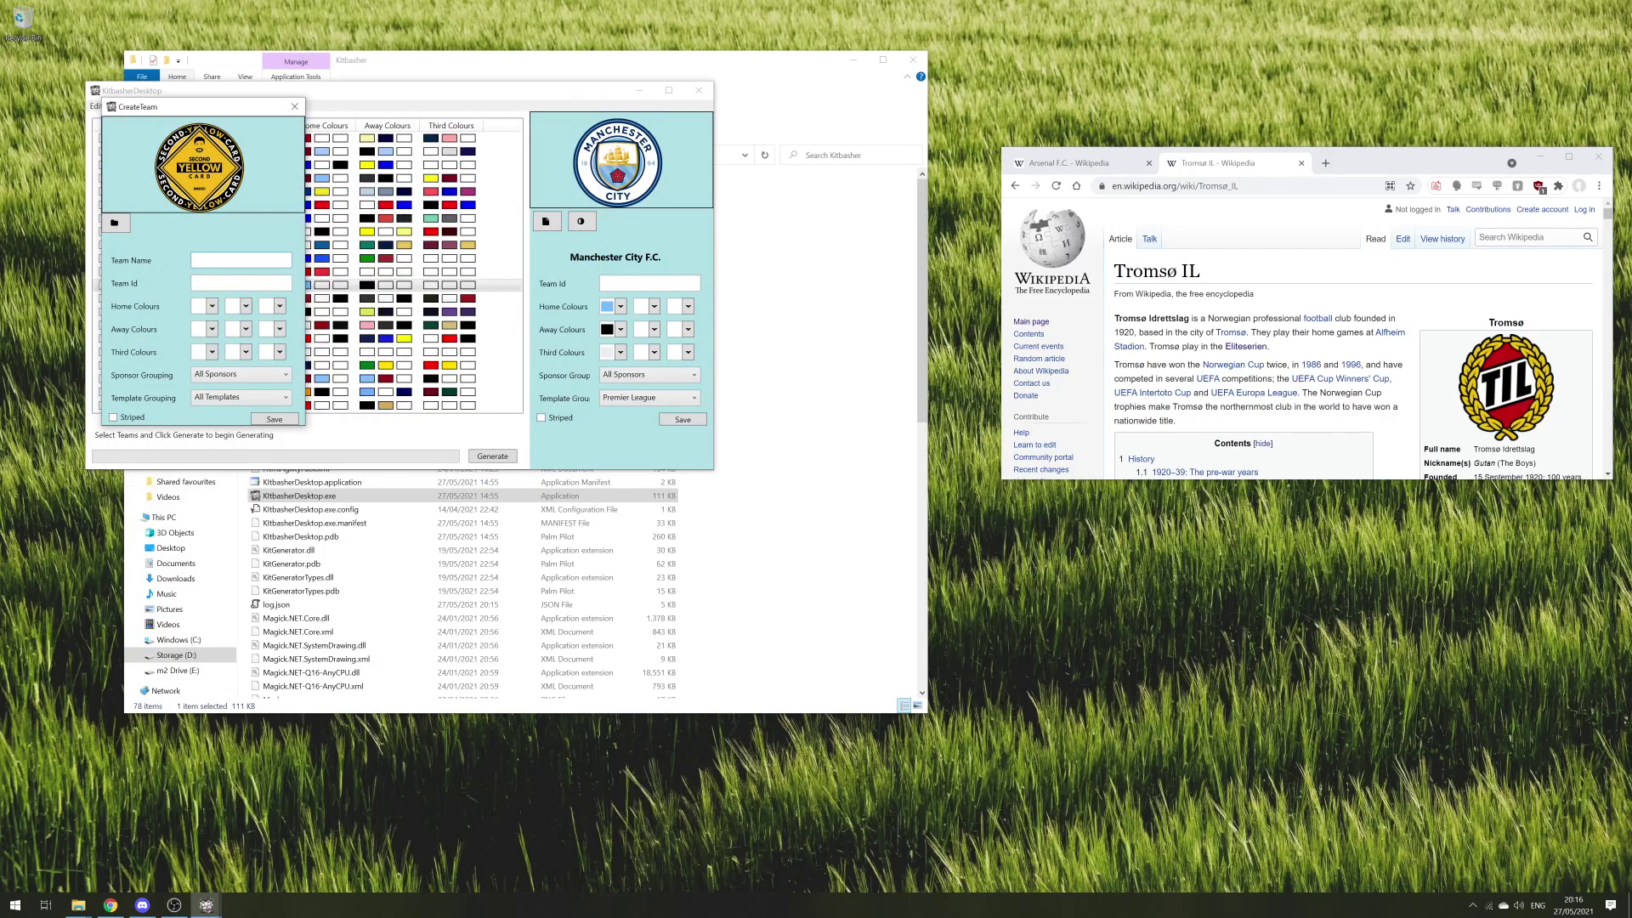
text(Second Yellow Card)
- Set the new team's home colours to yellow and black and its away colours to dark red and white
click(212, 307)
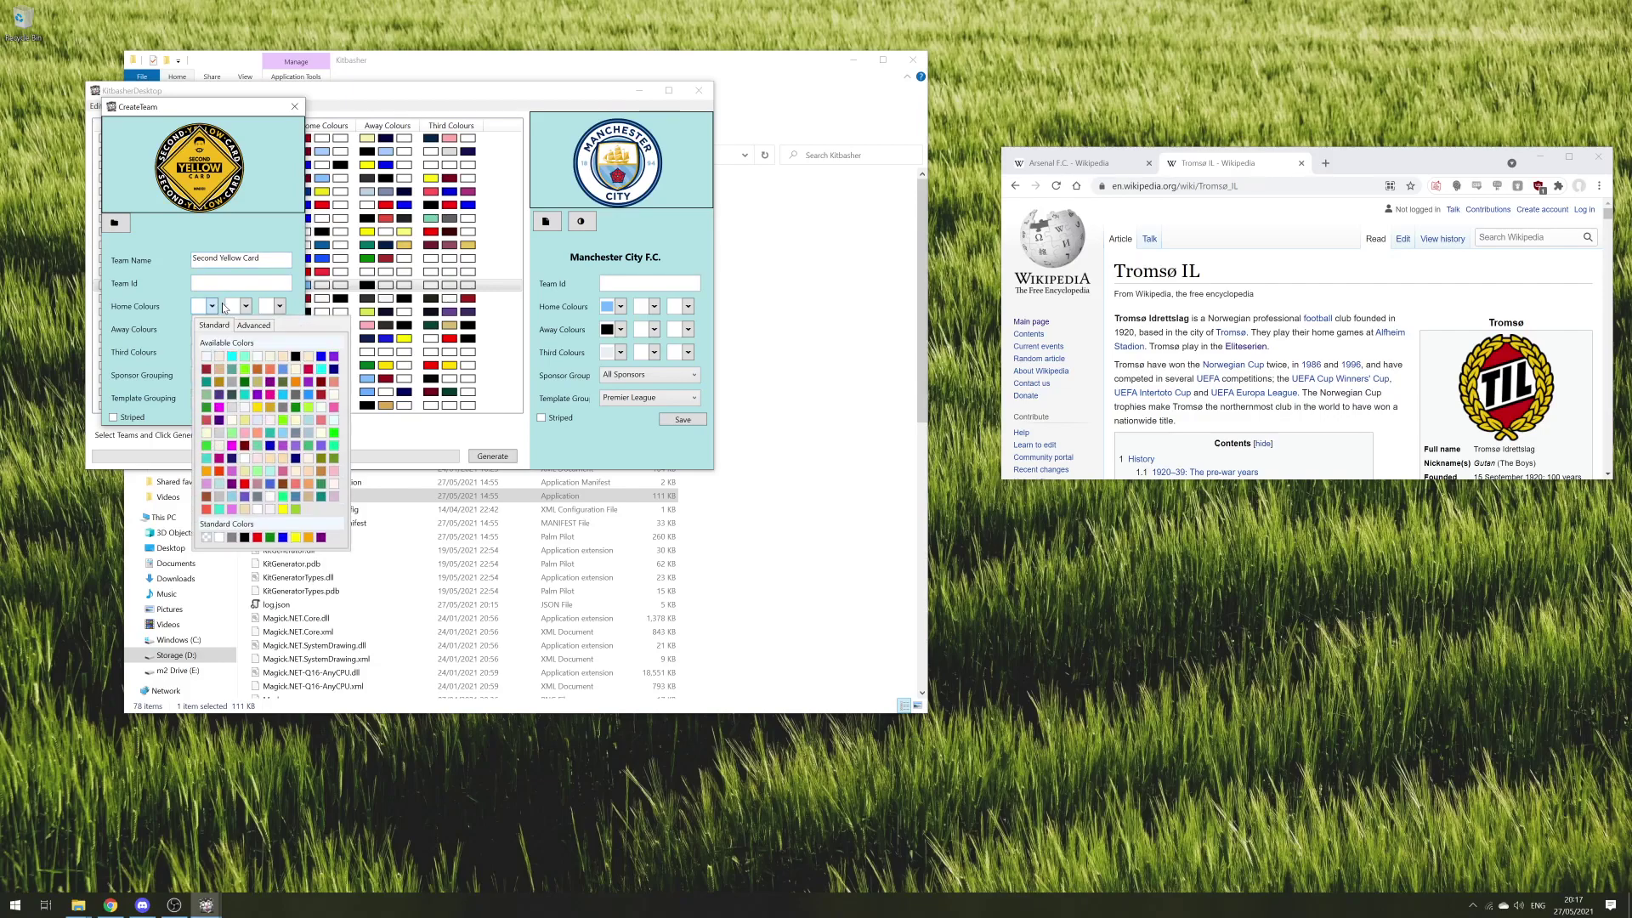
click(295, 537)
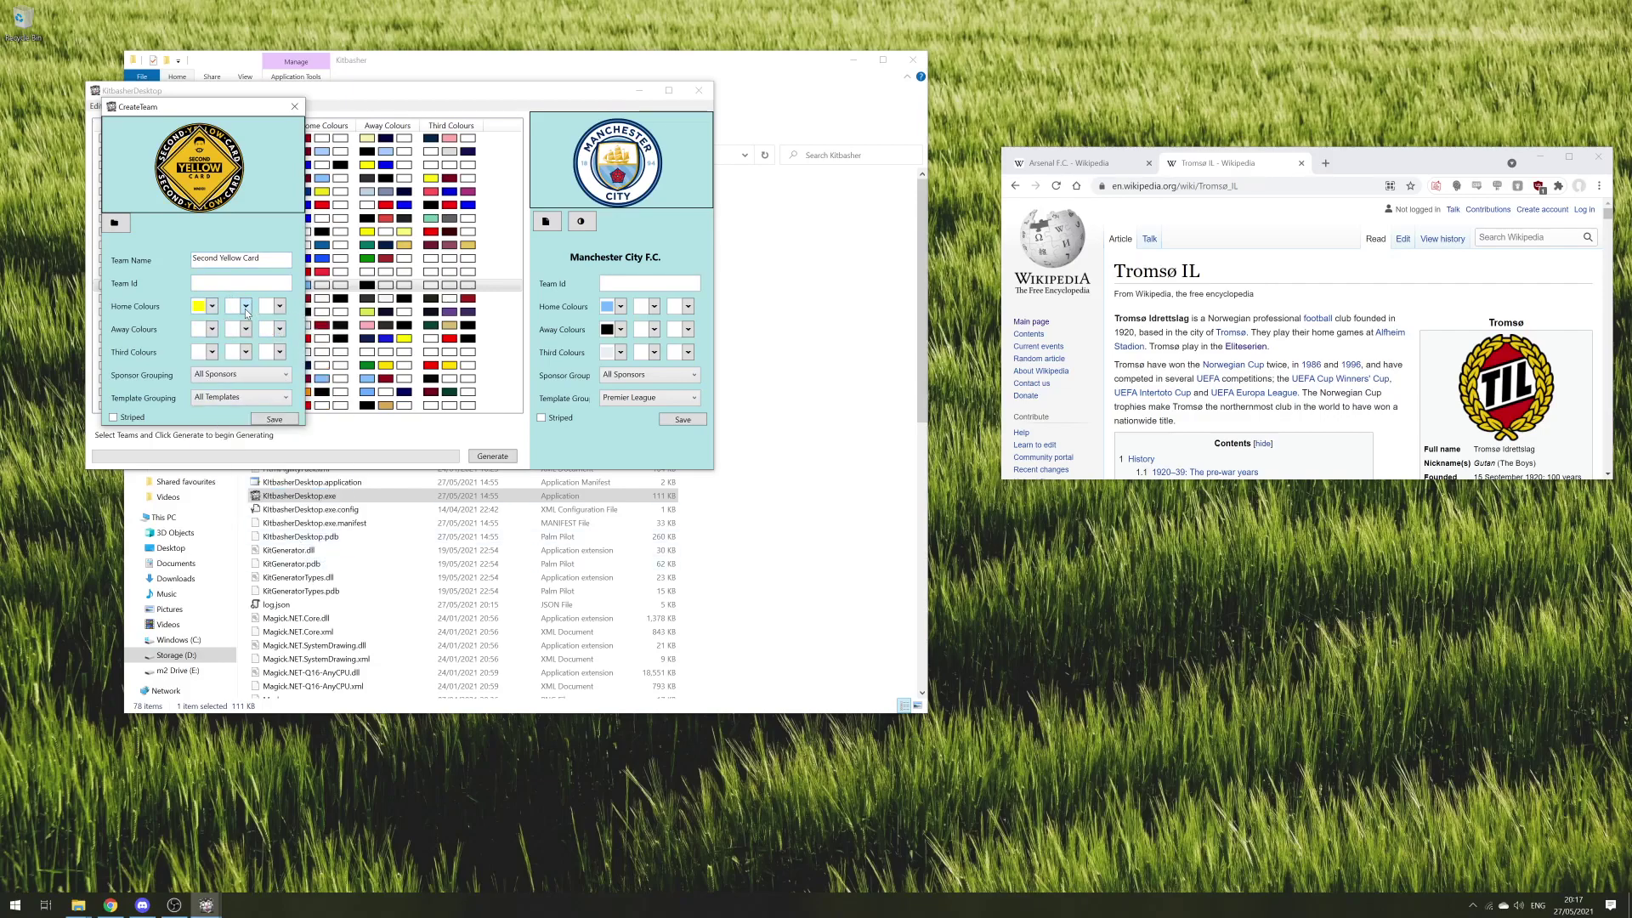
click(246, 307)
click(284, 483)
click(213, 330)
click(209, 401)
click(246, 329)
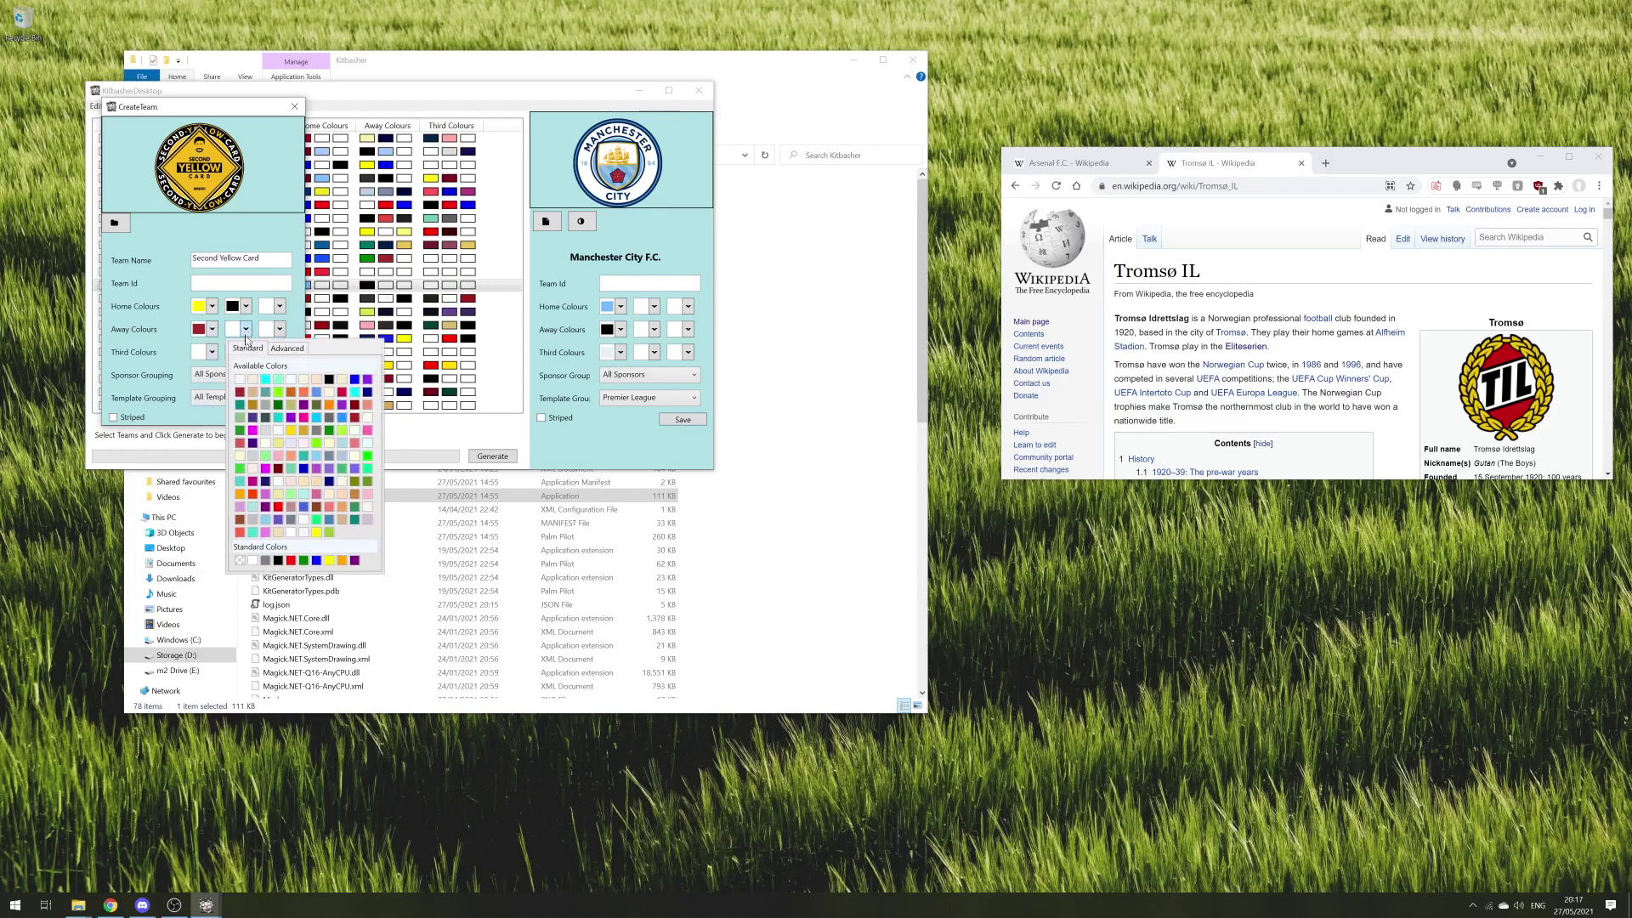
click(252, 560)
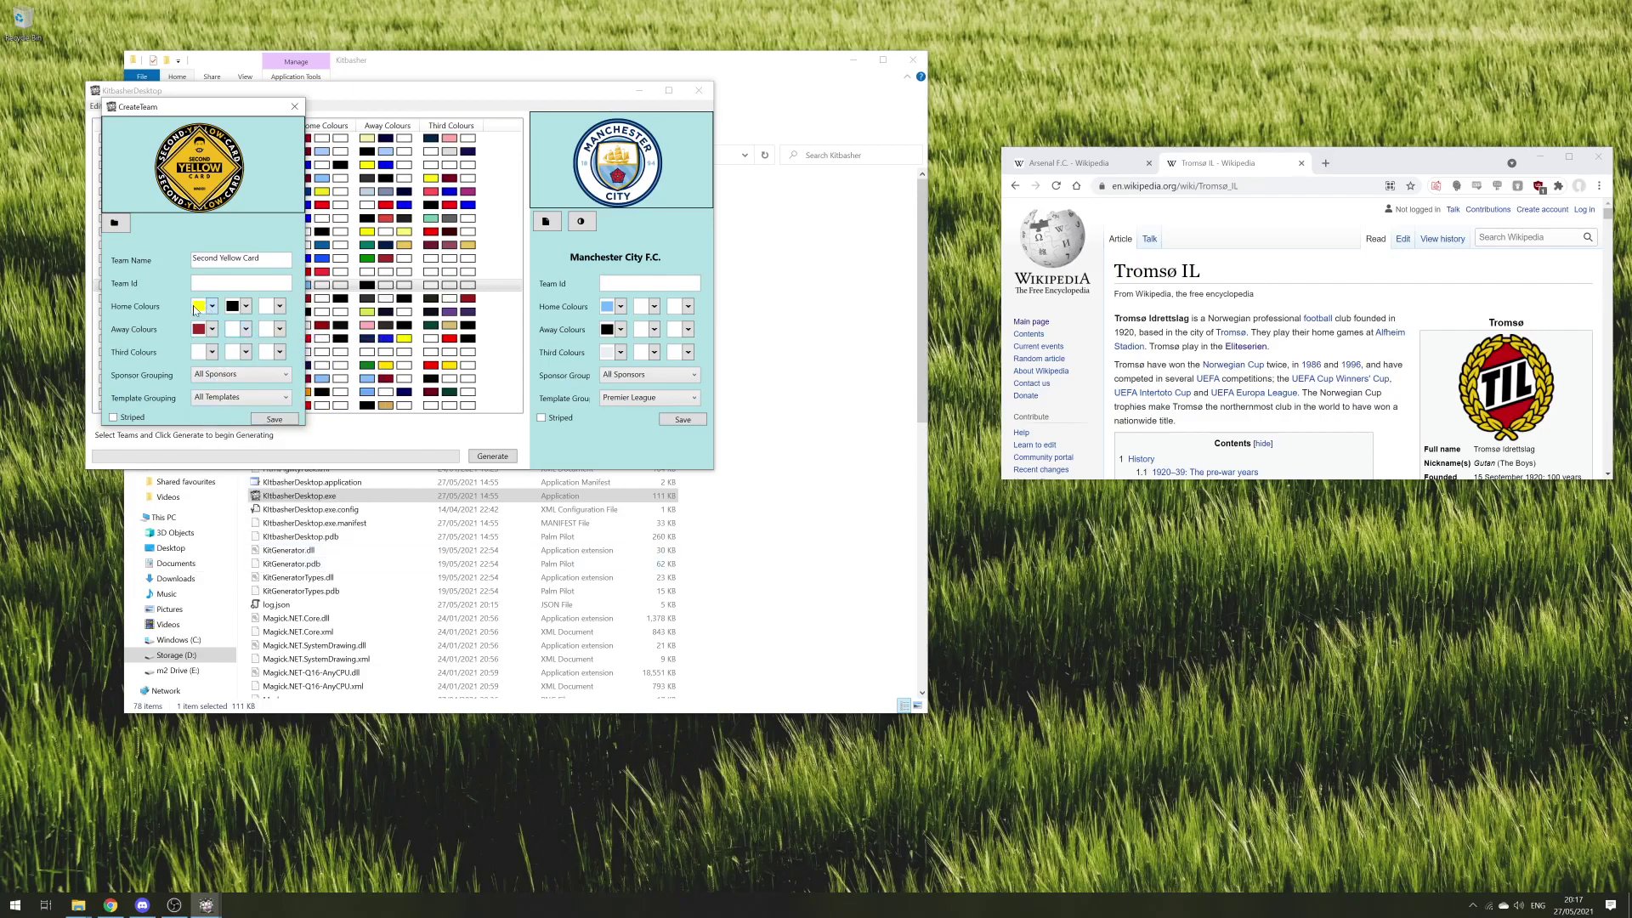
- Set the new team's sponsor grouping to Premier League, mark the team as striped, and save it
click(234, 377)
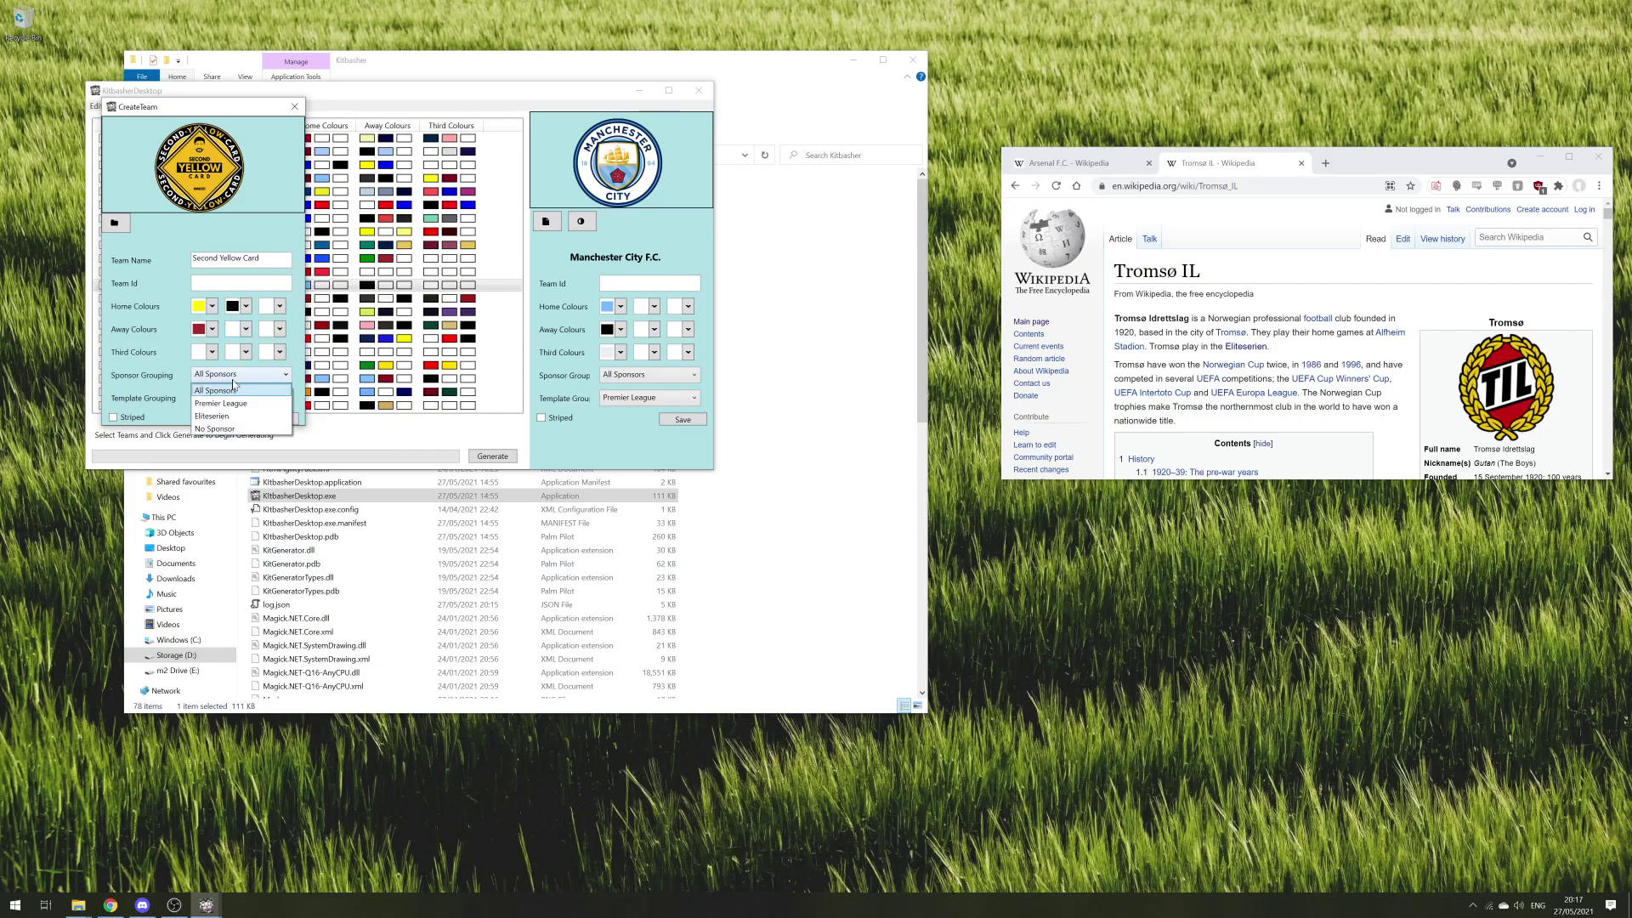
click(226, 402)
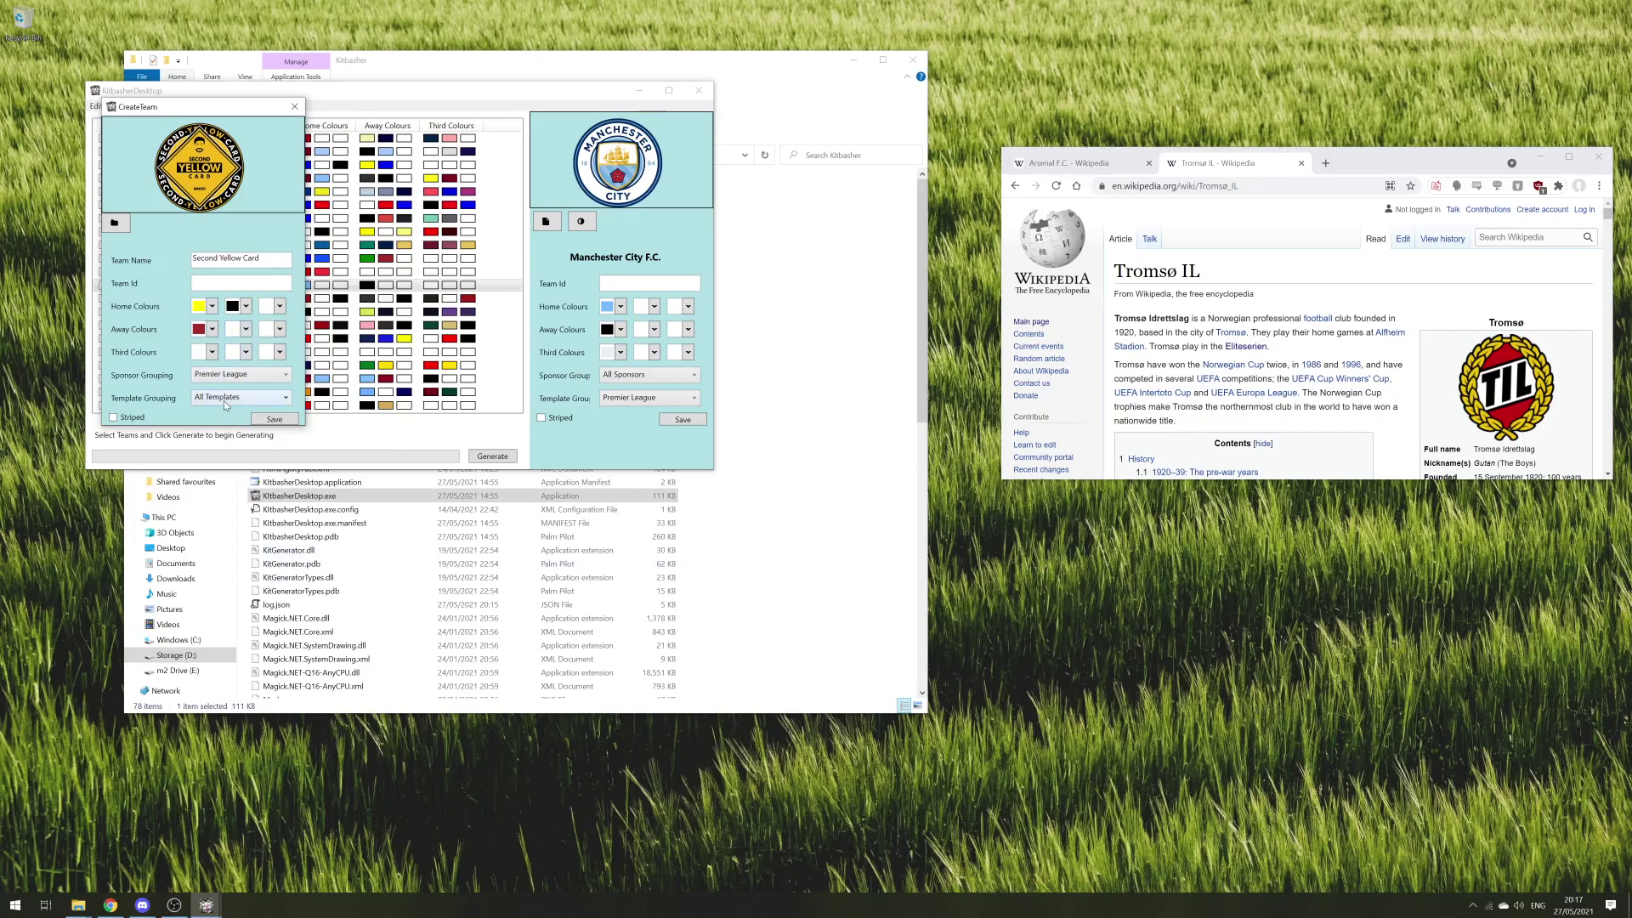
click(226, 402)
click(232, 406)
click(202, 422)
click(268, 420)
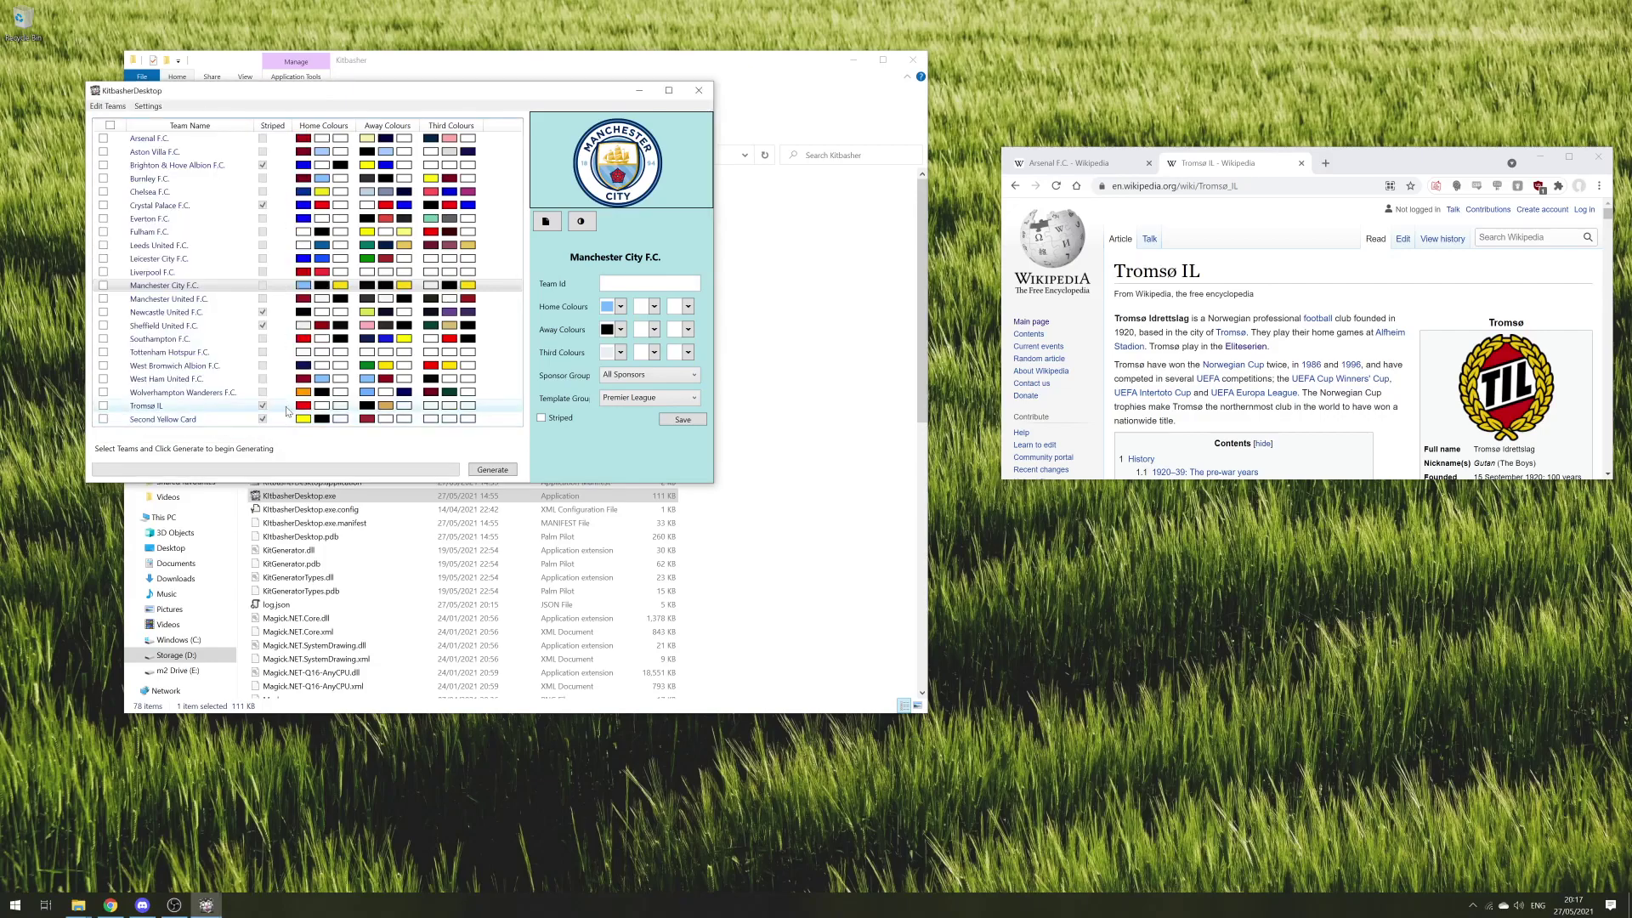
- Generate kits for Second Yellow Card and view its home and away kit images
click(166, 421)
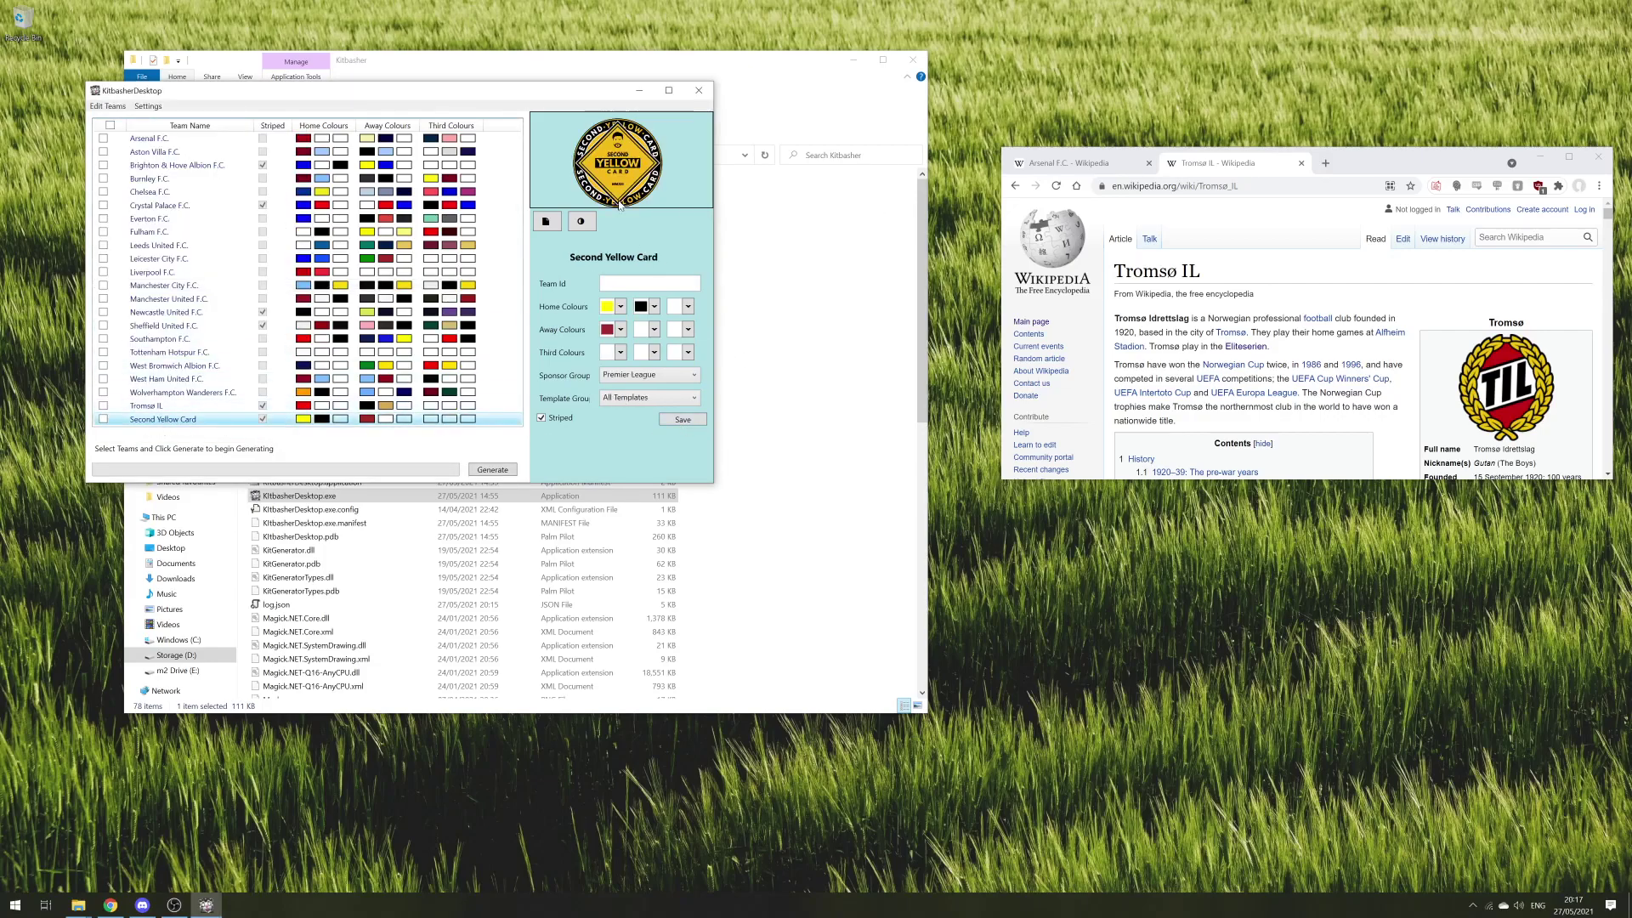
click(491, 465)
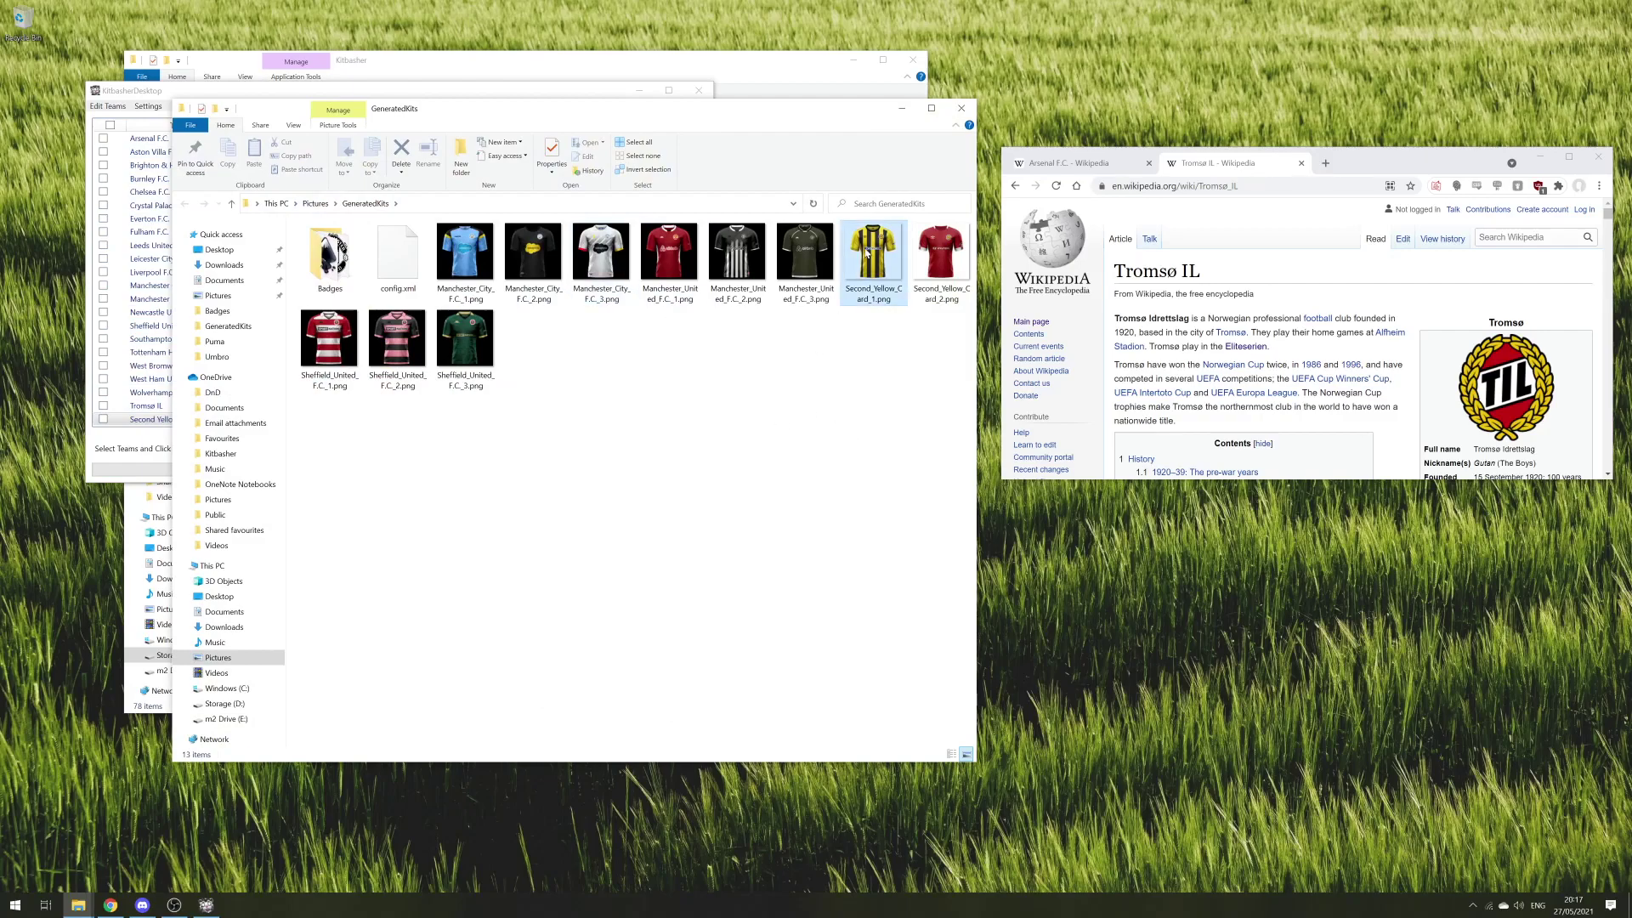
double_click(878, 290)
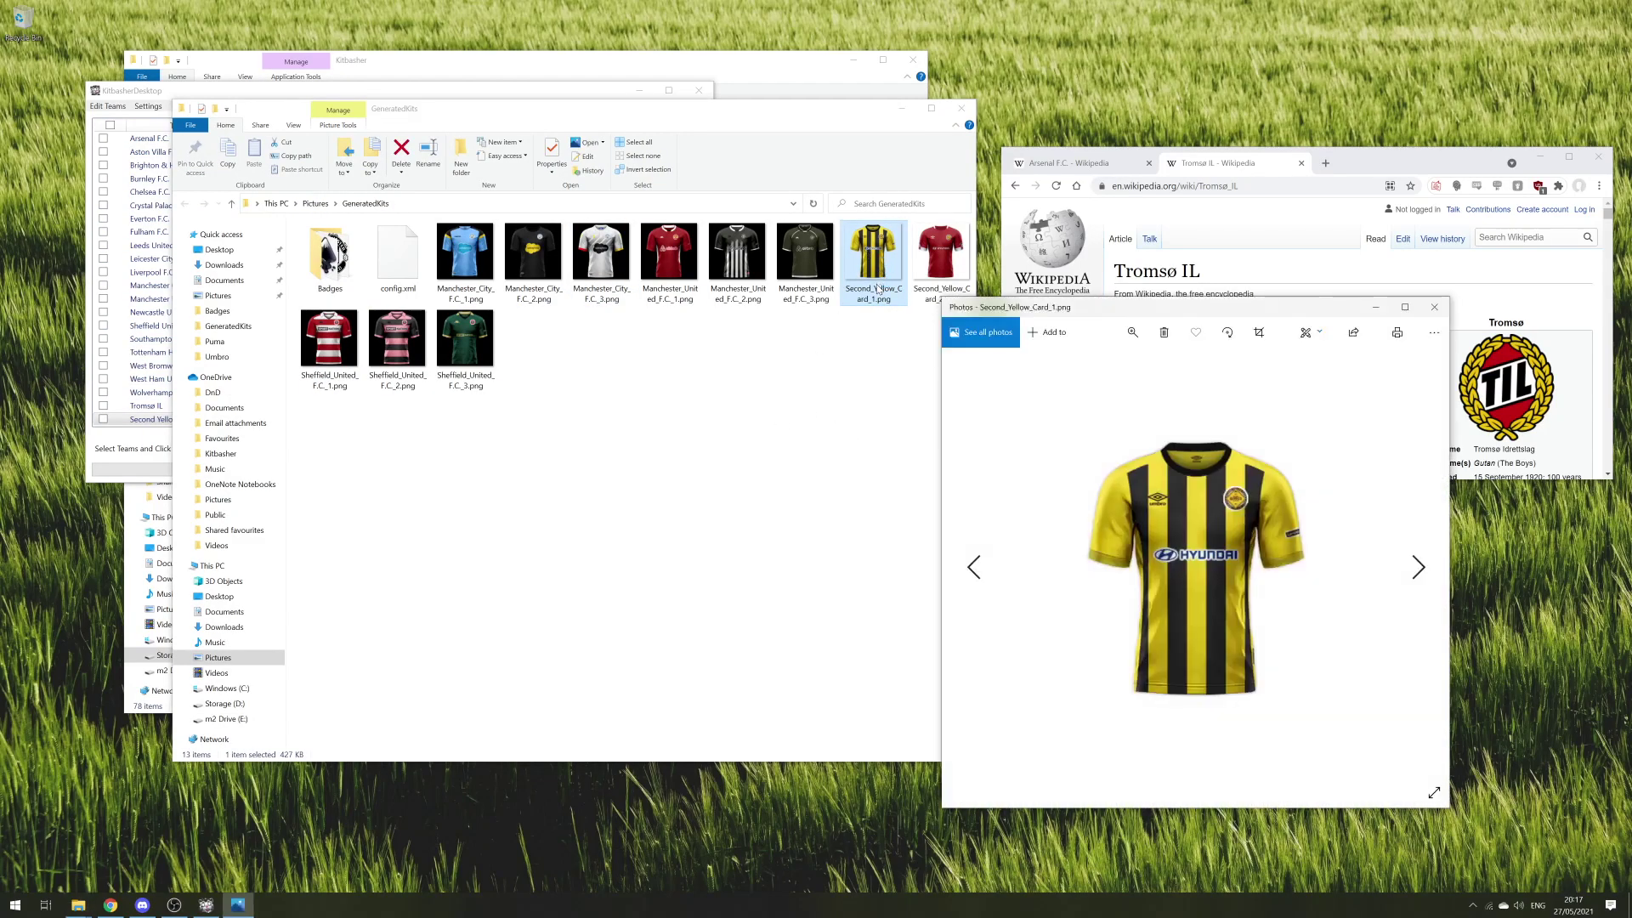
key(Right)
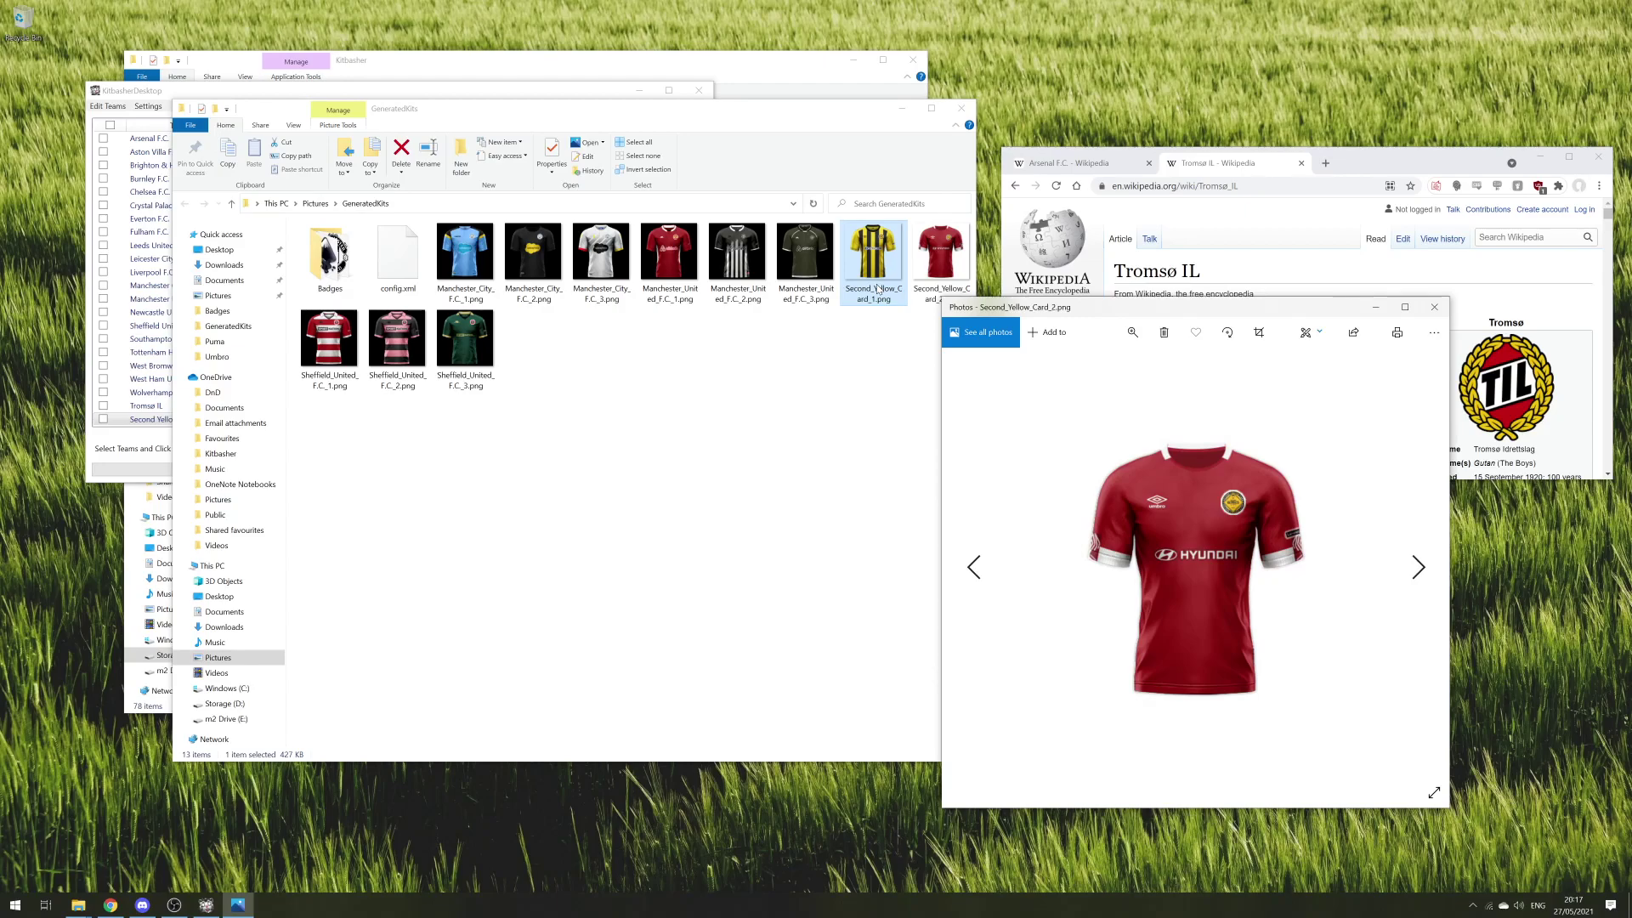
key(Right)
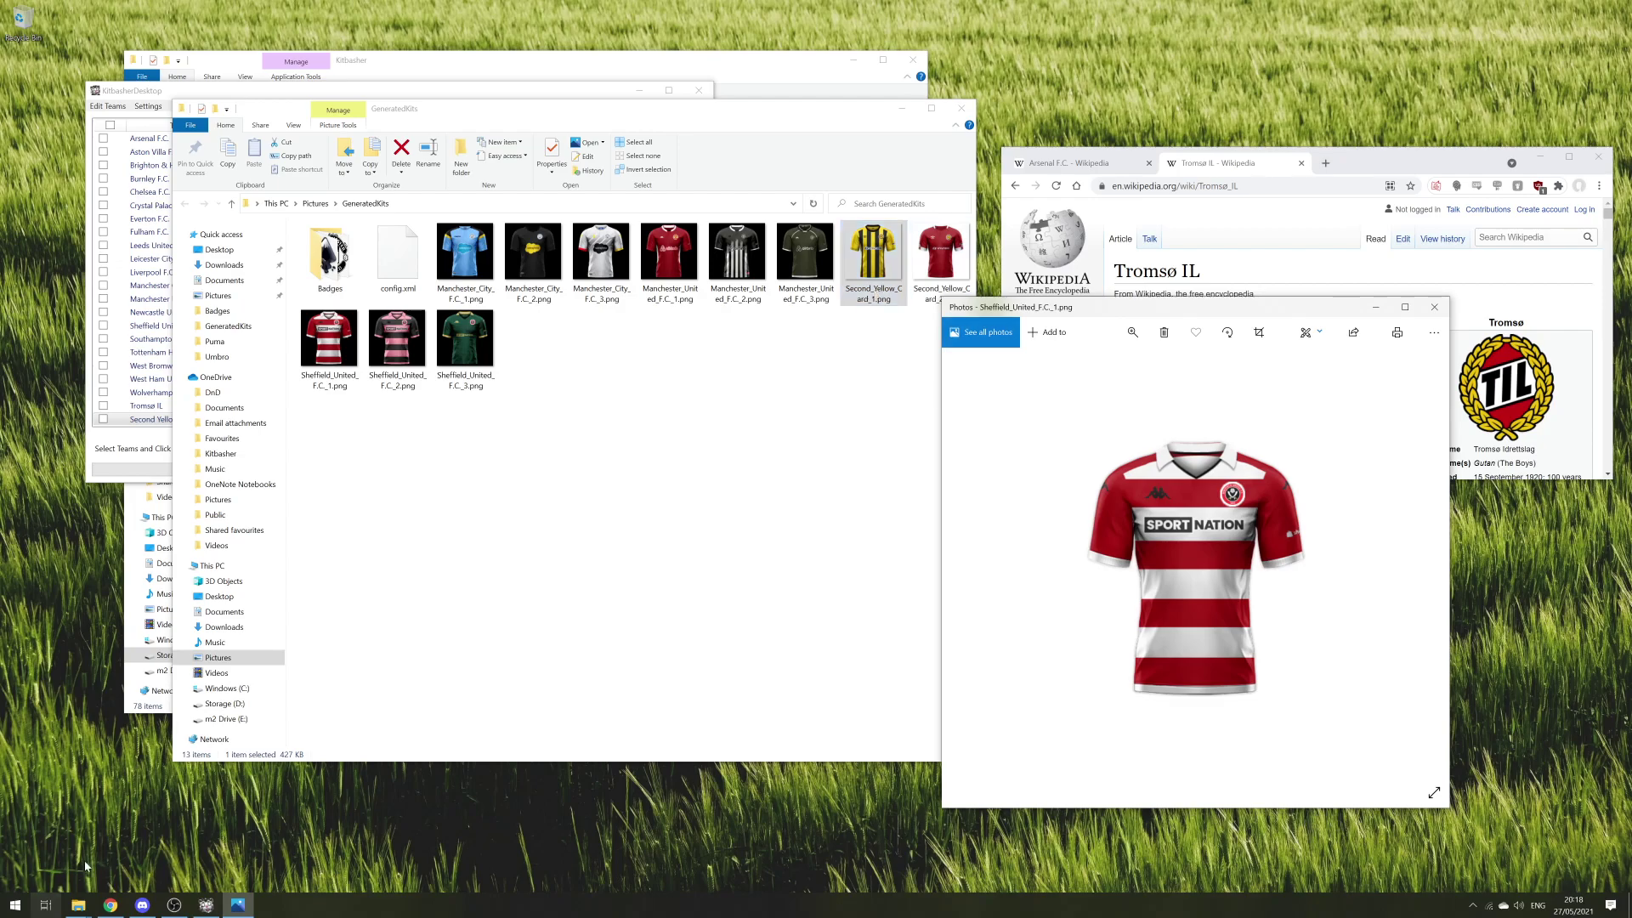
- Switch to Discord
click(142, 906)
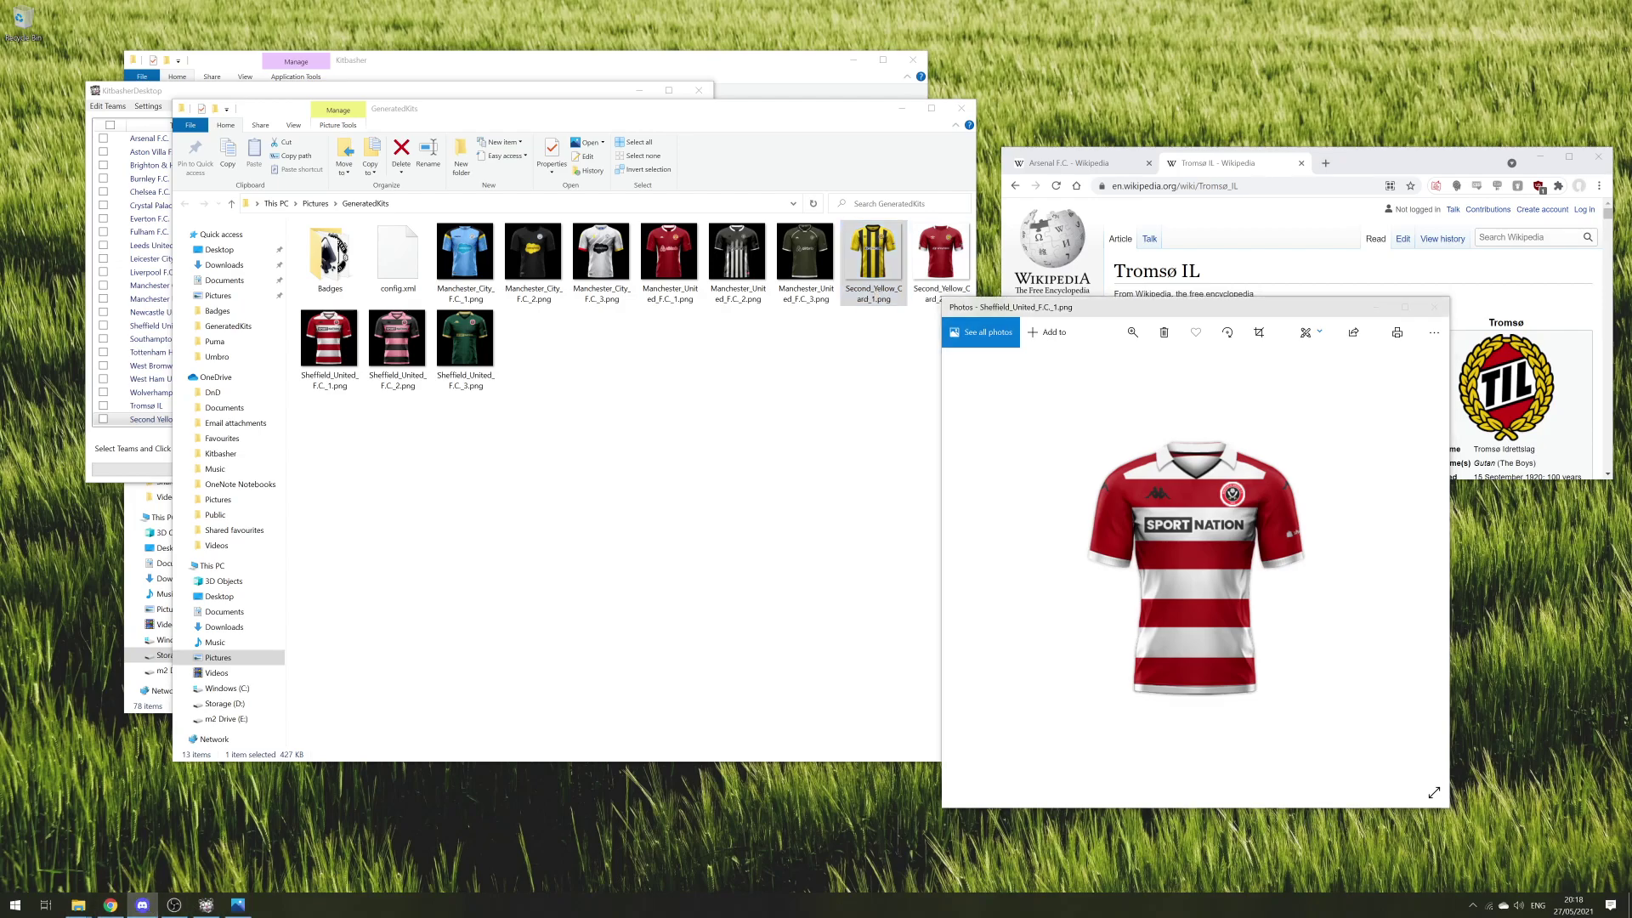